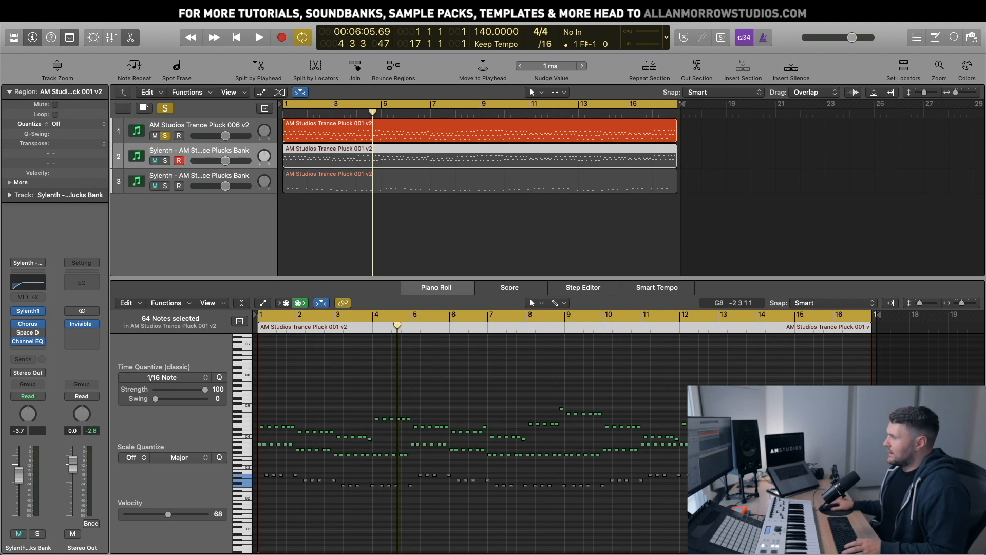
- Select the AM Studios Trance Pluck 006 v2 track and play back the soloed full pluck part
{"action": "left_click", "coordinate": [231, 128]}
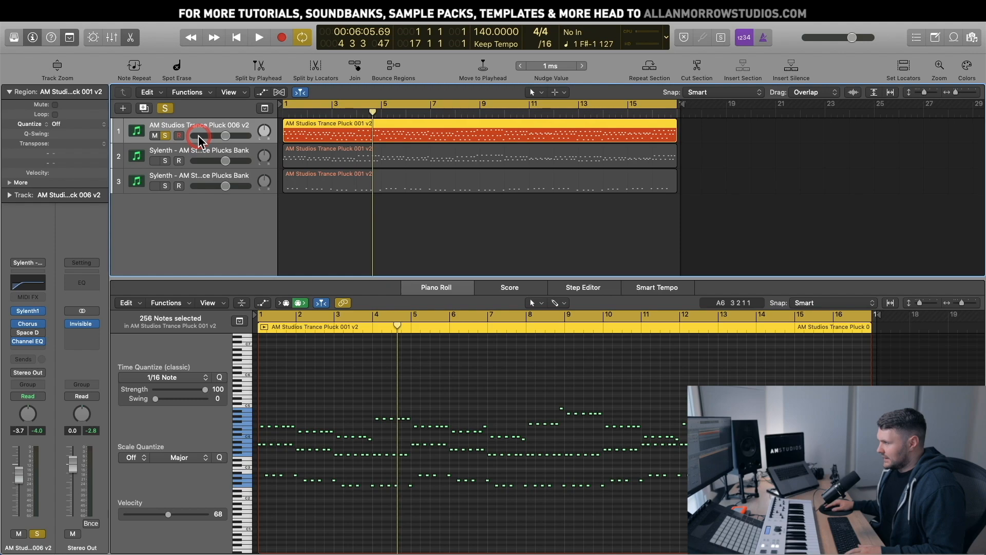
{"action": "key", "text": "XF86AudioLowerVolume"}
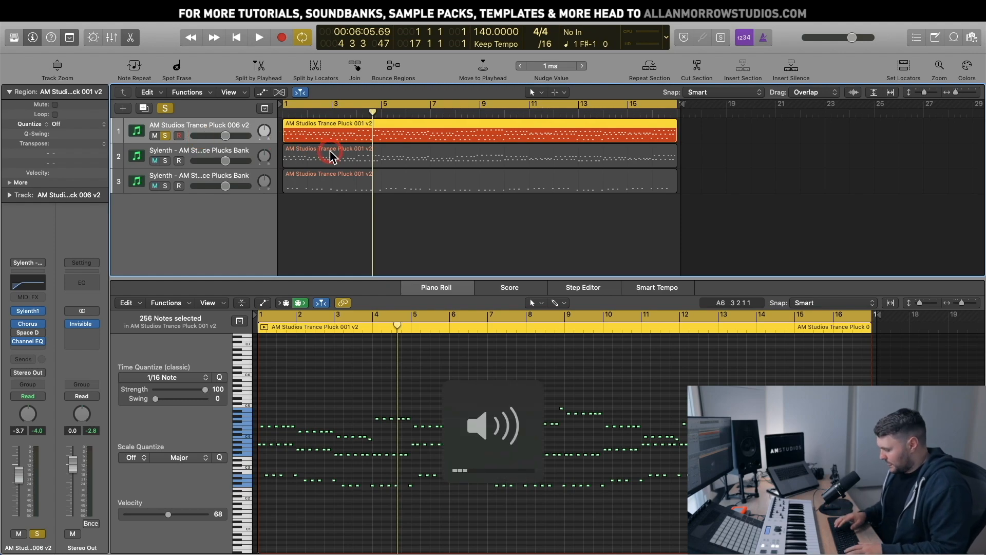
{"action": "key", "text": "space"}
{"action": "left_click", "coordinate": [266, 514]}
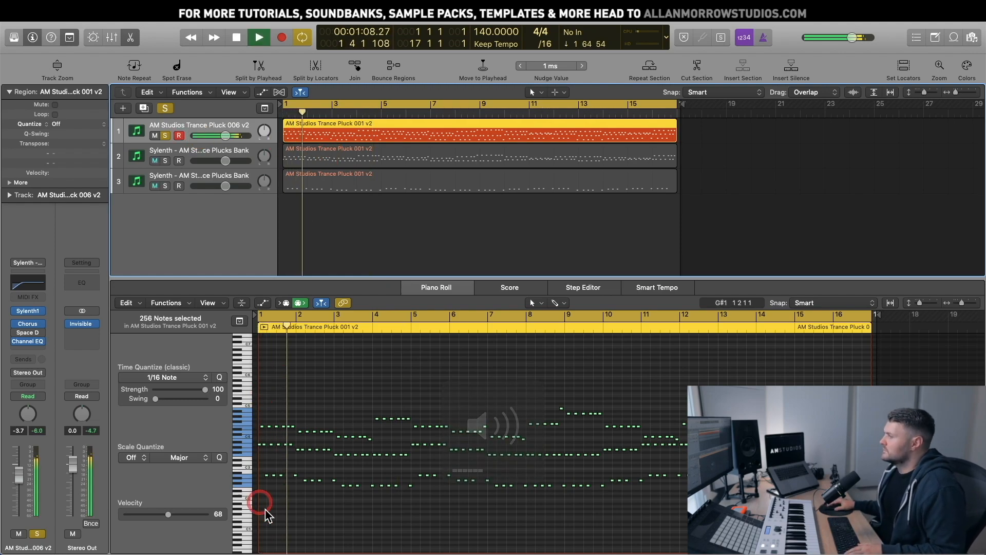
{"action": "key", "text": "space"}
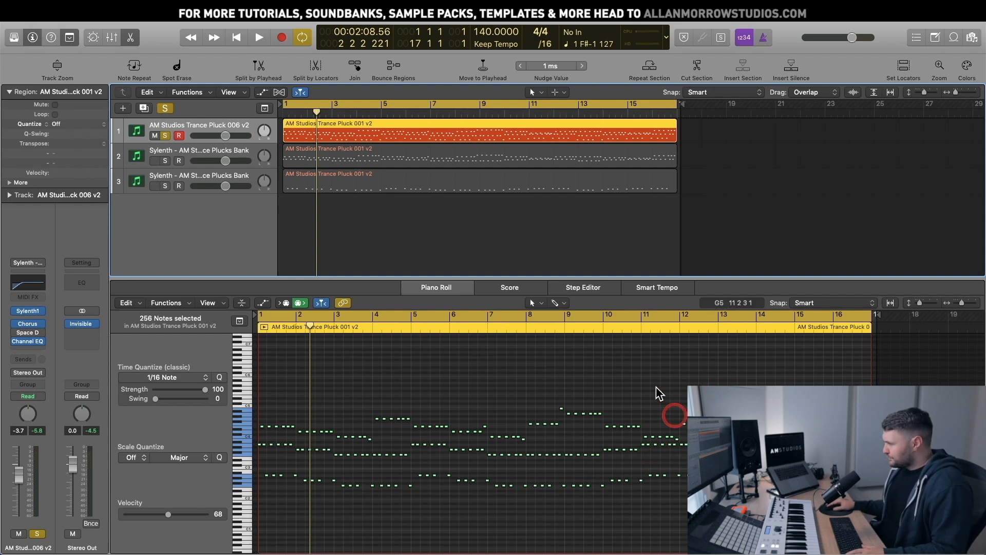
{"action": "left_click", "coordinate": [165, 135]}
{"action": "left_click", "coordinate": [165, 160]}
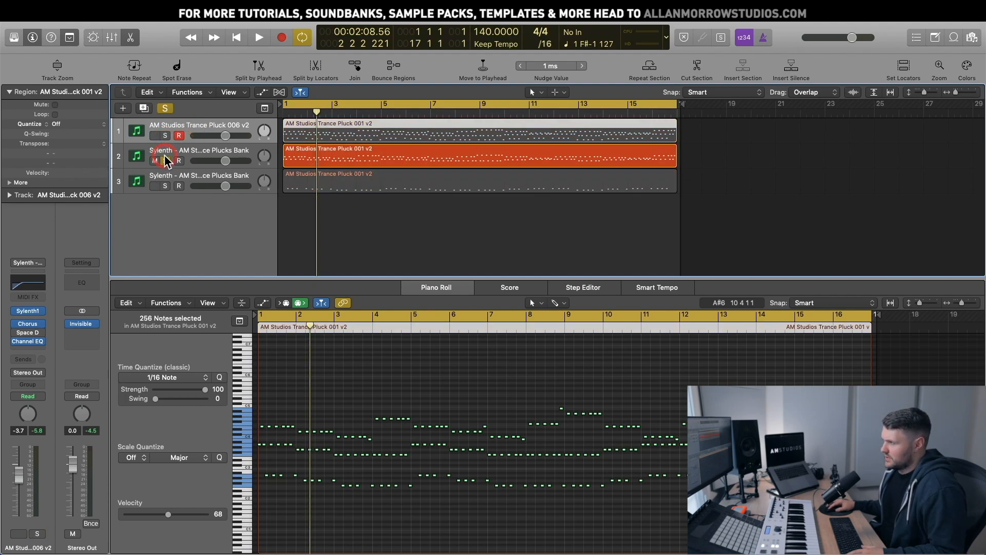
{"action": "left_click", "coordinate": [165, 134]}
{"action": "left_click", "coordinate": [165, 160]}
- Select the second track's region, audition the soloed first track, and display the first track's region notes
{"action": "left_click", "coordinate": [373, 149]}
{"action": "key", "text": "space"}
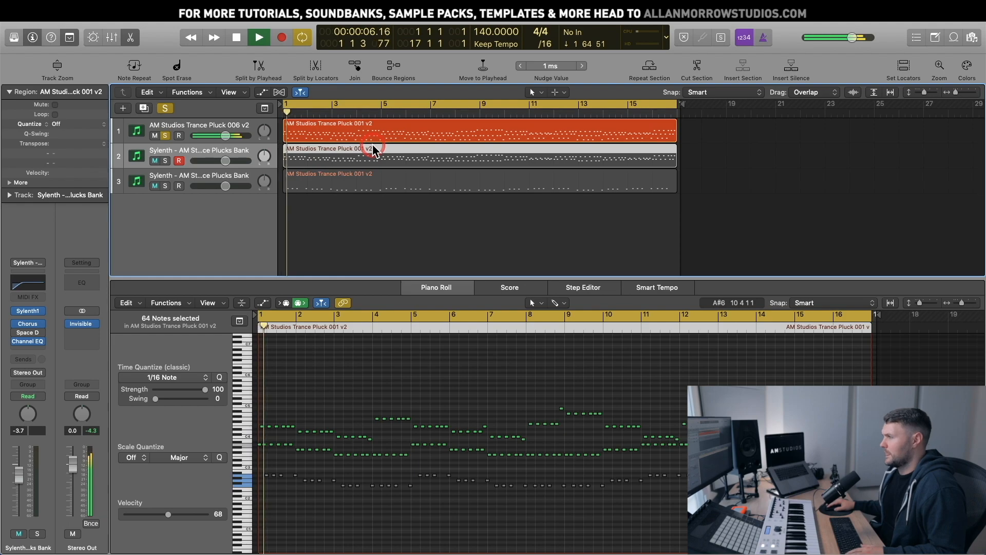
{"action": "key", "text": "space"}
{"action": "left_click", "coordinate": [340, 133]}
{"action": "left_click", "coordinate": [364, 480]}
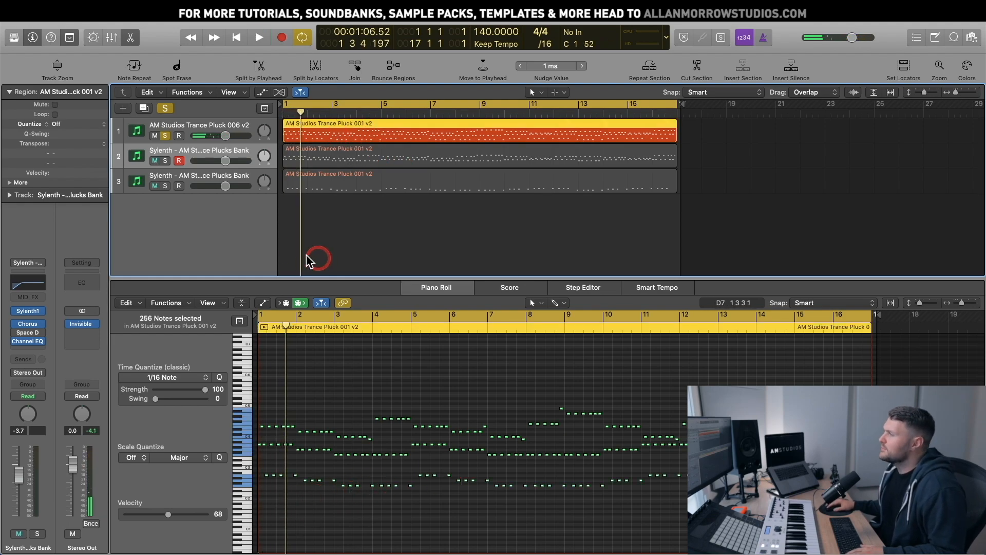
- Solo the second and third tracks instead of the first and play the two split layers together
{"action": "left_click", "coordinate": [171, 152]}
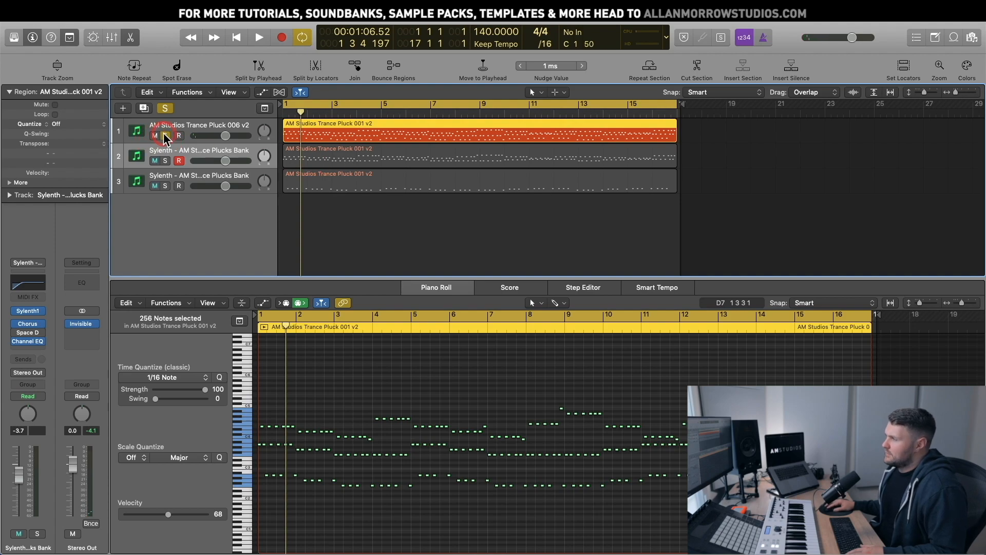
{"action": "left_click", "coordinate": [165, 136]}
{"action": "left_click", "coordinate": [166, 161]}
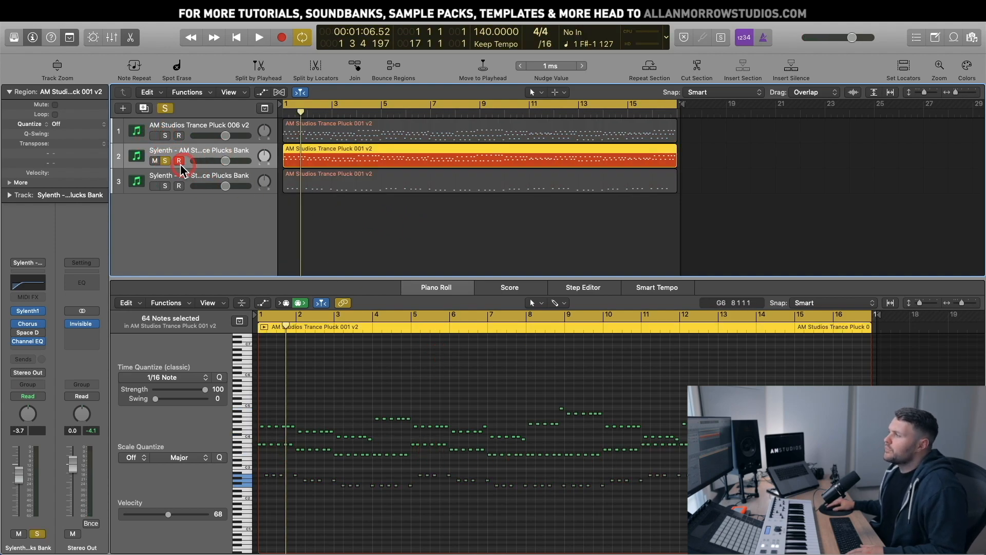
{"action": "left_click", "coordinate": [165, 161]}
{"action": "left_click", "coordinate": [165, 186]}
{"action": "left_click", "coordinate": [165, 161]}
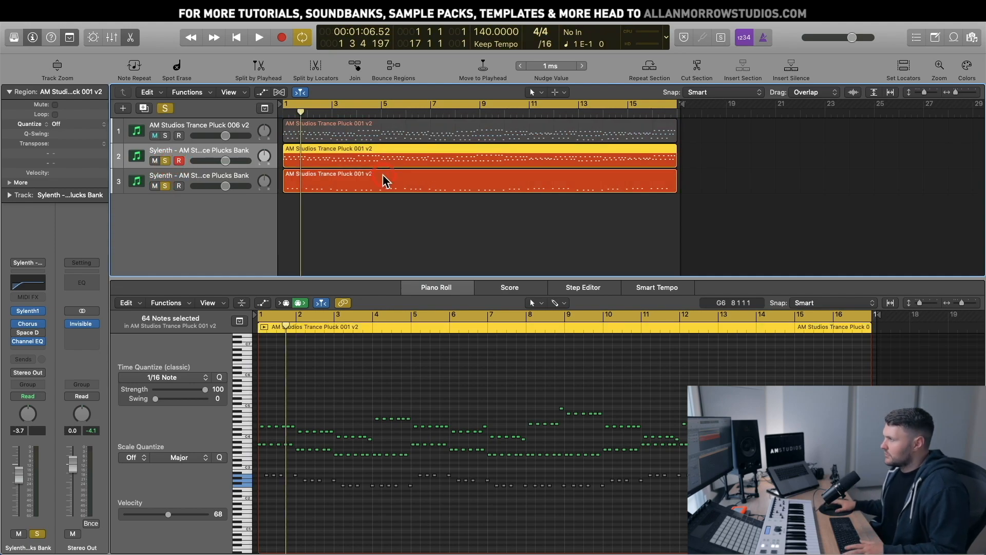
{"action": "key", "text": "space"}
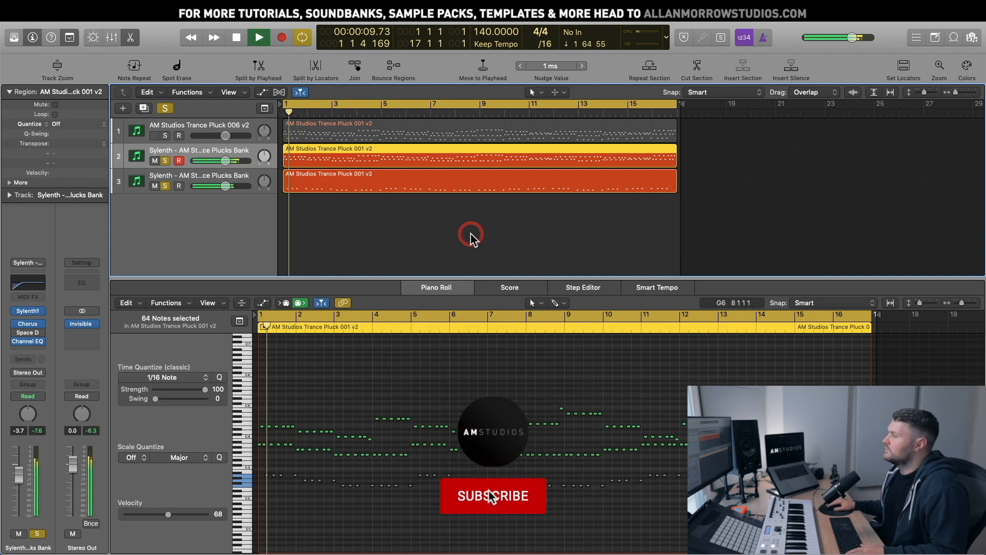
{"action": "key", "text": "space"}
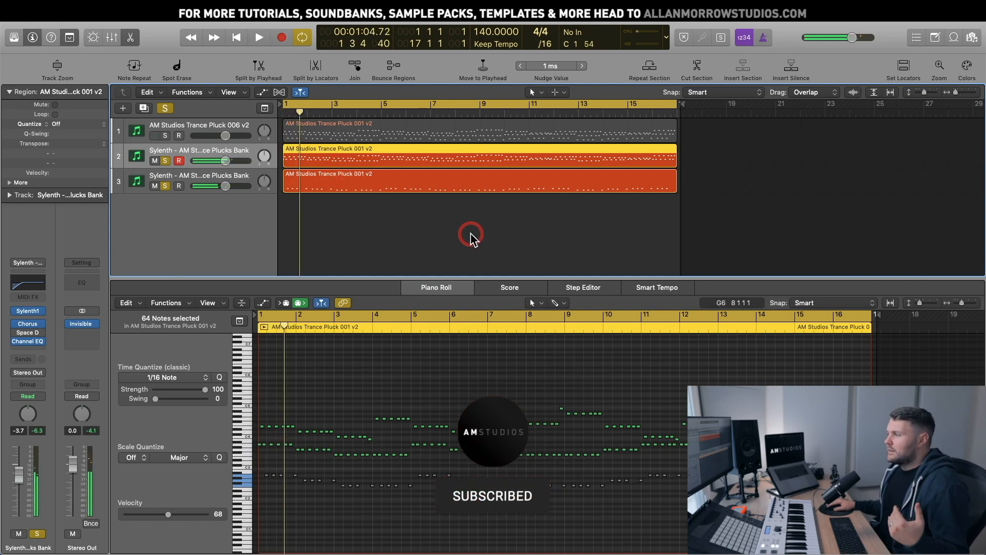
- Open Sylenth1 on the third track and set the decay of amp envelope A to about 4.08
{"action": "left_click", "coordinate": [233, 180]}
{"action": "left_click", "coordinate": [416, 201]}
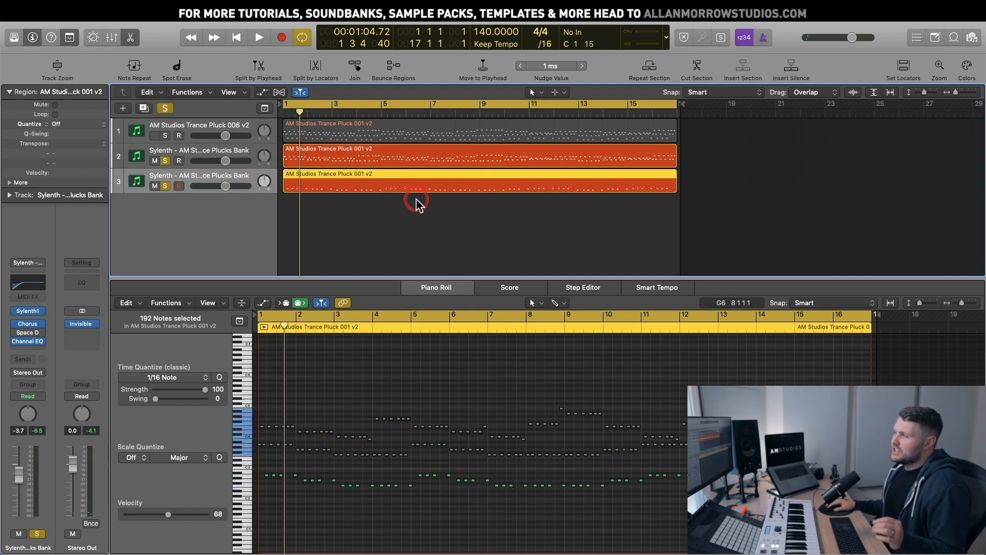
{"action": "left_click", "coordinate": [28, 311]}
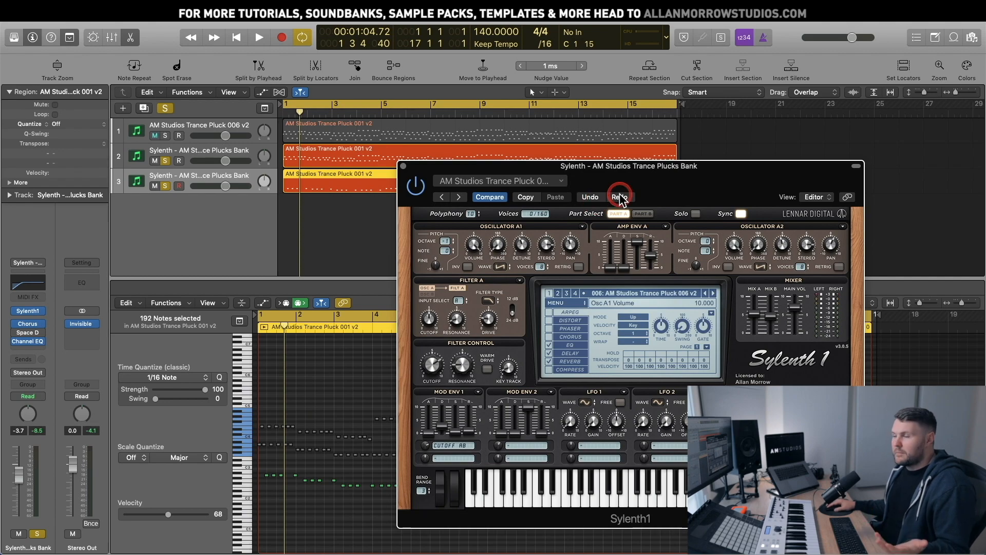
{"action": "left_click_drag", "start_coordinate": [641, 168], "coordinate": [662, 185]}
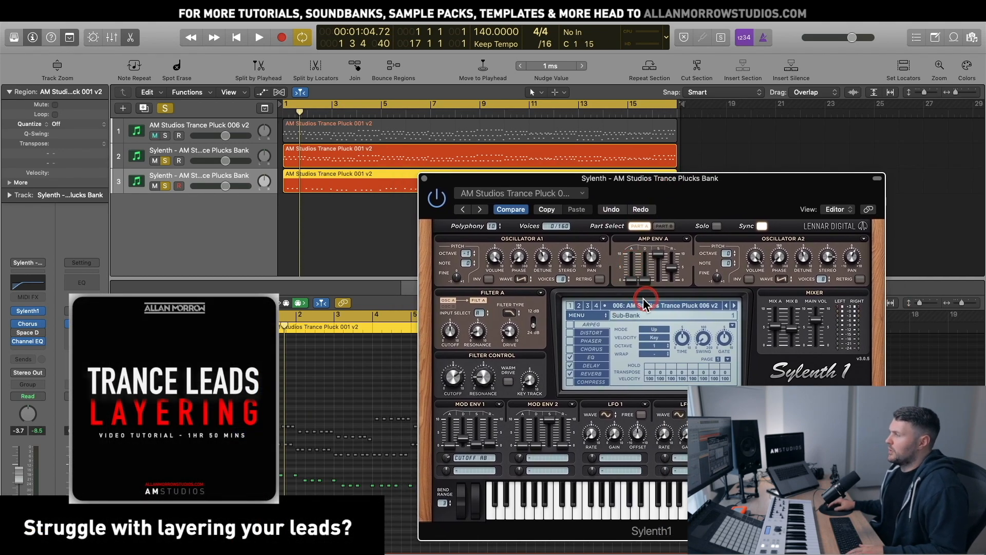
{"action": "left_click_drag", "start_coordinate": [645, 278], "coordinate": [653, 247]}
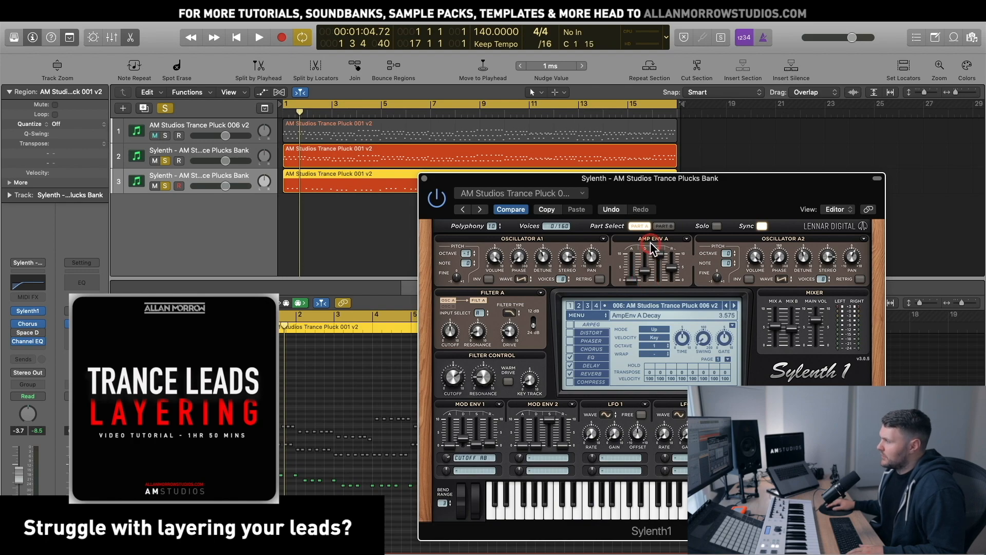
{"action": "left_click_drag", "start_coordinate": [646, 282], "coordinate": [647, 278]}
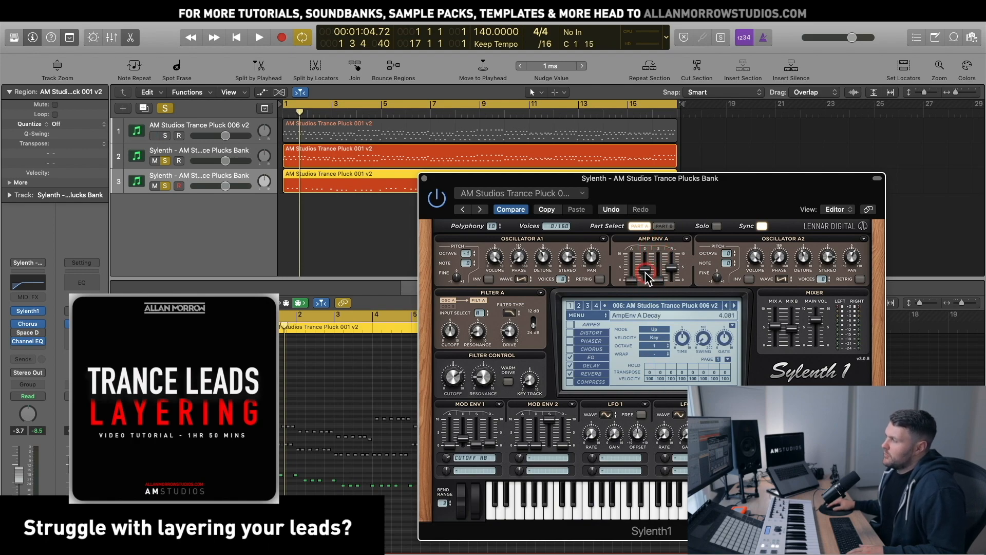
- Remove the second track from solo and listen to the third track's low layer alone
{"action": "left_click", "coordinate": [167, 161]}
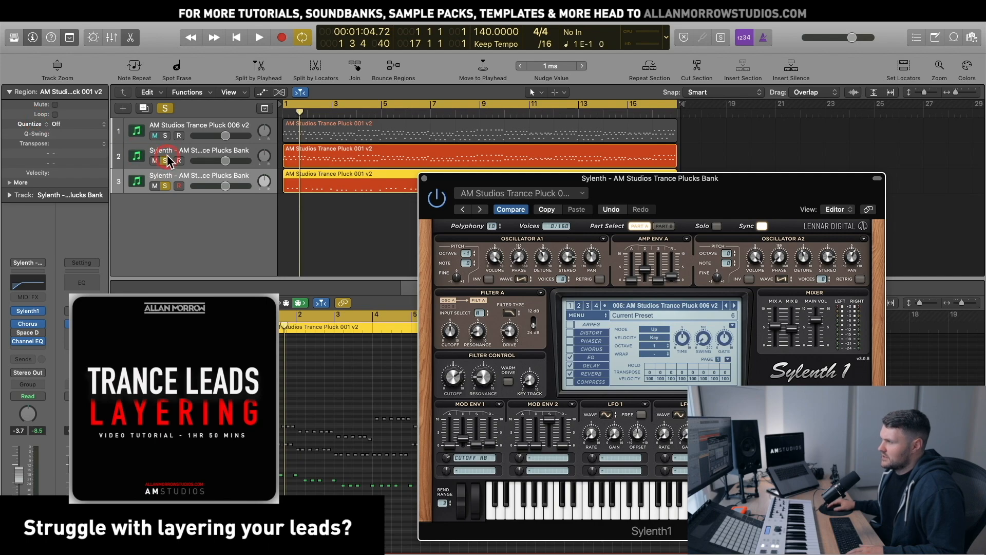
{"action": "left_click", "coordinate": [178, 233]}
{"action": "key", "text": "space"}
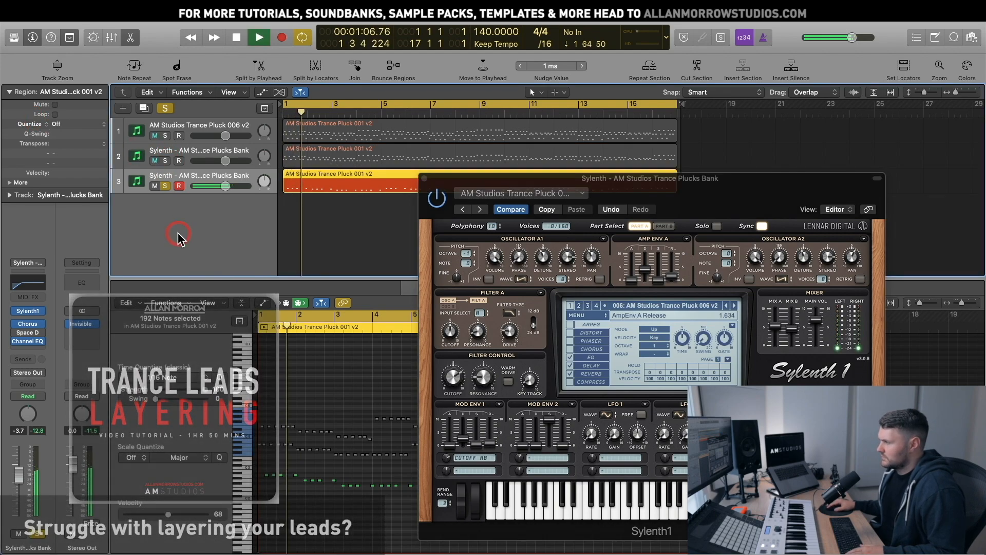
{"action": "left_click", "coordinate": [495, 422]}
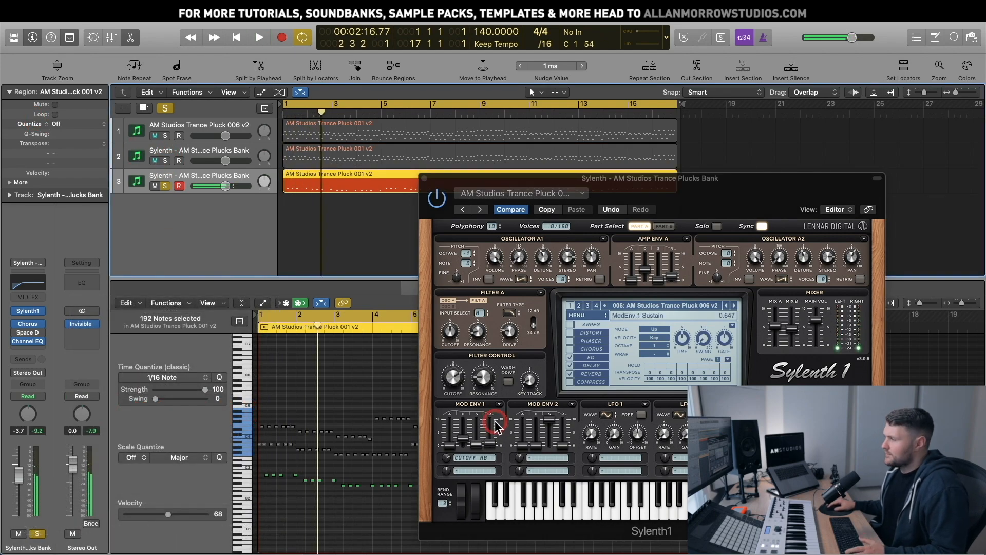
- Set Sylenth1's filter control cutoff to about 4.22 on the third track while it plays alone
{"action": "left_click", "coordinate": [459, 396]}
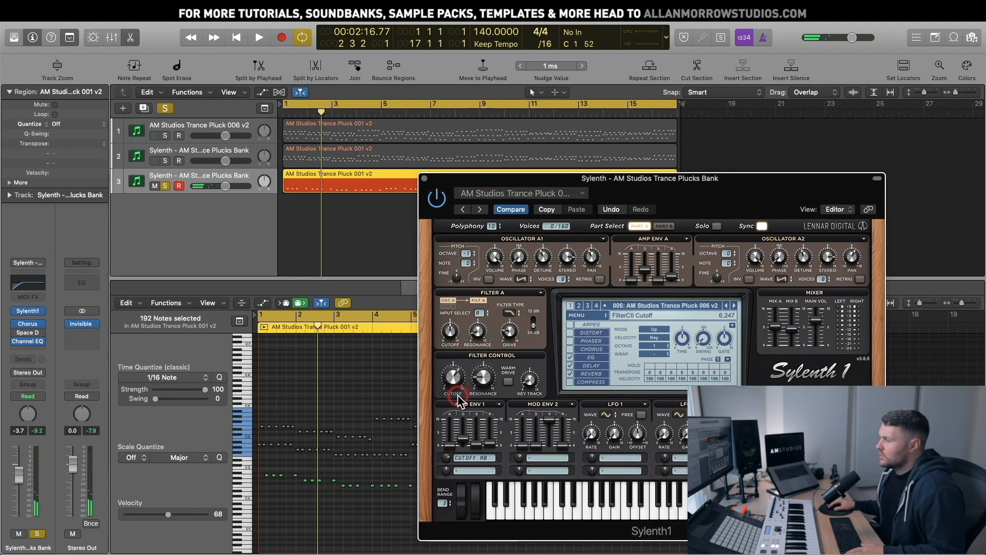
{"action": "key", "text": "space"}
{"action": "left_click", "coordinate": [491, 416]}
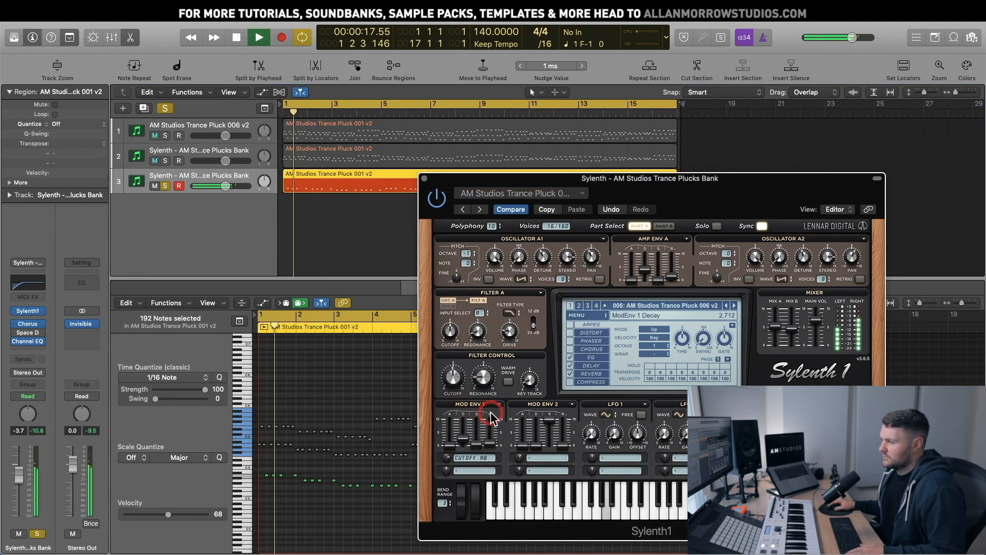
{"action": "left_click_drag", "start_coordinate": [460, 380], "coordinate": [459, 389]}
{"action": "key", "text": "XF86AudioRaiseVolume"}
{"action": "key", "text": "space"}
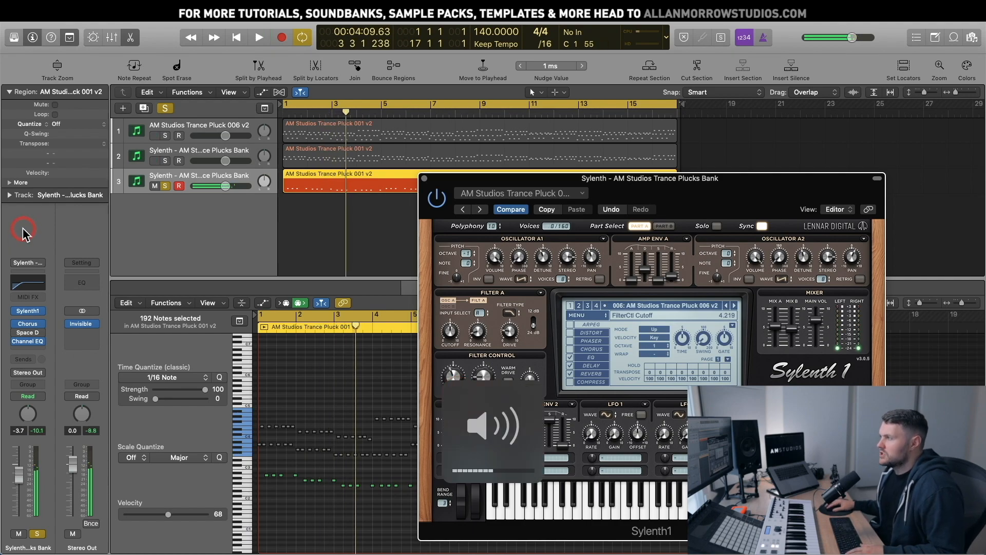
- Solo the second track again and set the low layer's filter control cutoff to about 4.48 while both layers play
{"action": "left_click", "coordinate": [154, 156]}
{"action": "key", "text": "space"}
{"action": "left_click", "coordinate": [248, 267]}
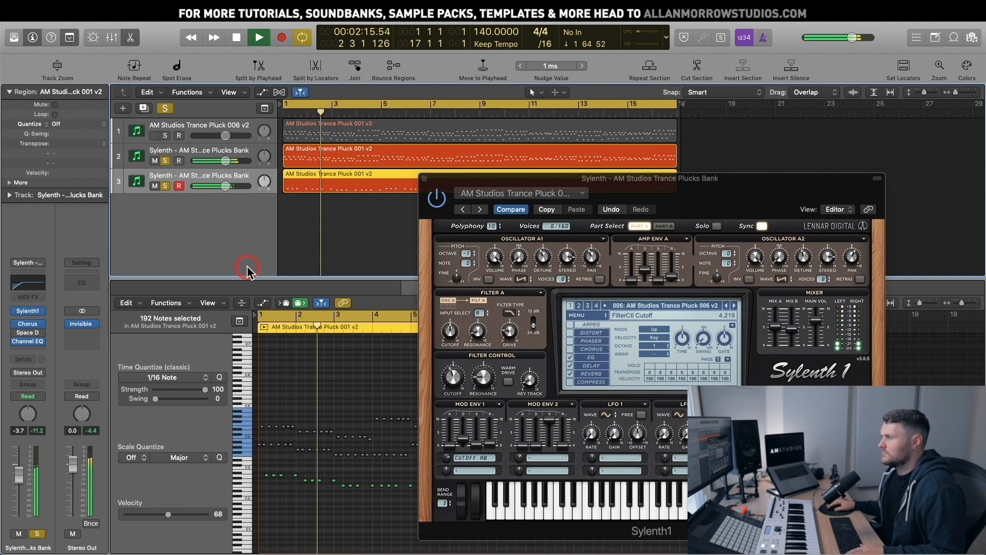
{"action": "left_click_drag", "start_coordinate": [452, 376], "coordinate": [449, 372]}
{"action": "key", "text": "space"}
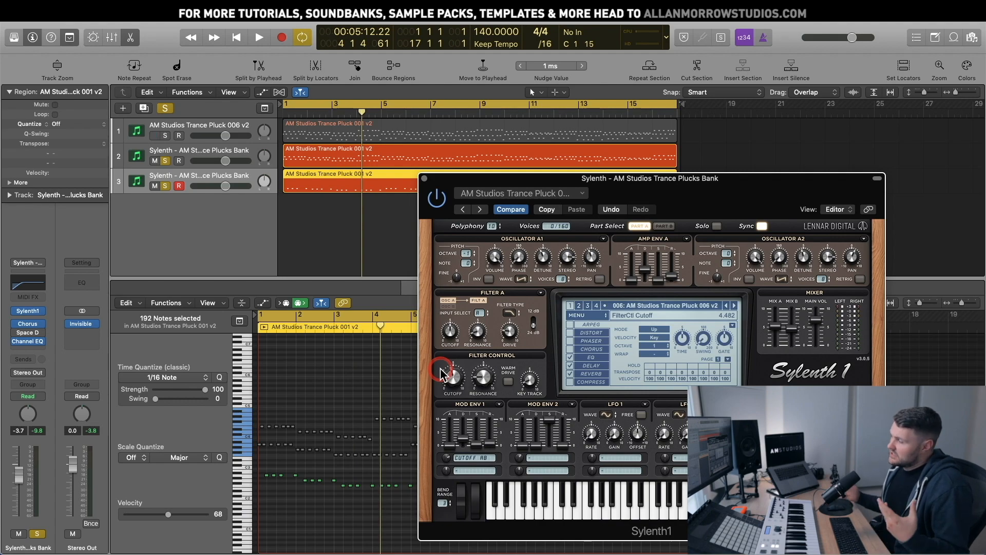
- Turn off reverb and delay in the third track's Sylenth1 and audition that track alone
{"action": "left_click", "coordinate": [570, 374]}
{"action": "left_click", "coordinate": [570, 366]}
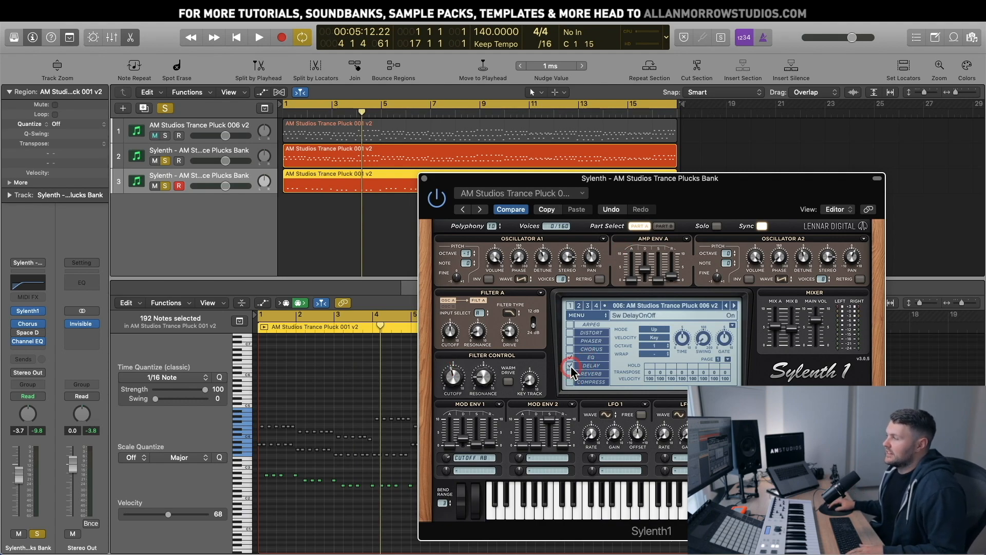
{"action": "left_click", "coordinate": [571, 365]}
{"action": "left_click", "coordinate": [165, 161]}
{"action": "left_click", "coordinate": [213, 206]}
{"action": "key", "text": "space"}
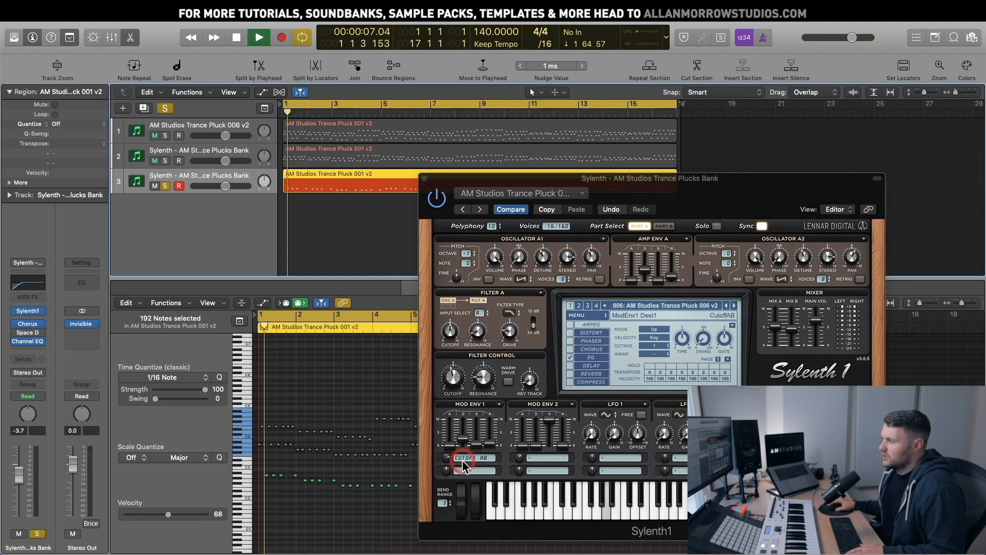
{"action": "key", "text": "space"}
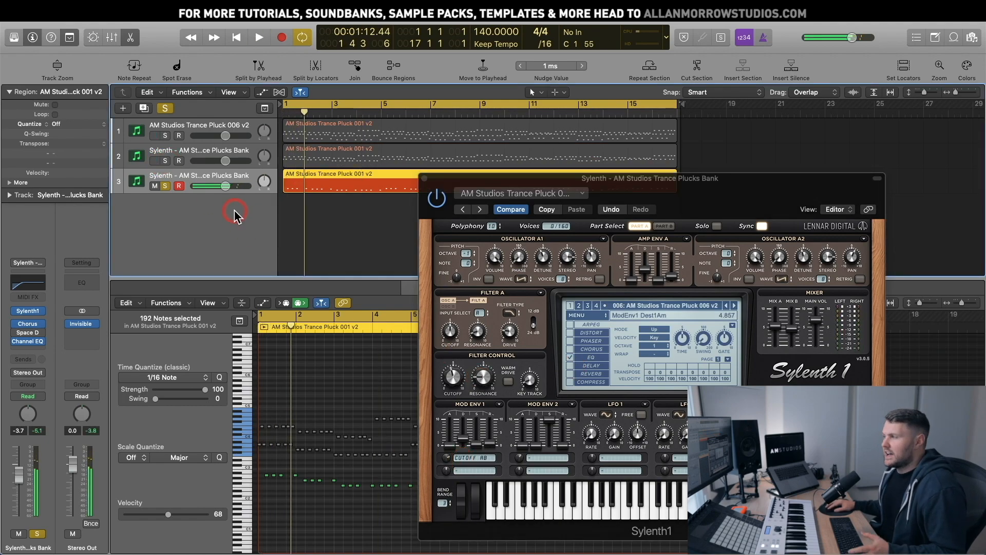
- Play the third track together with the second and turn the low layer's Sylenth1 delay back on
{"action": "left_click", "coordinate": [165, 160]}
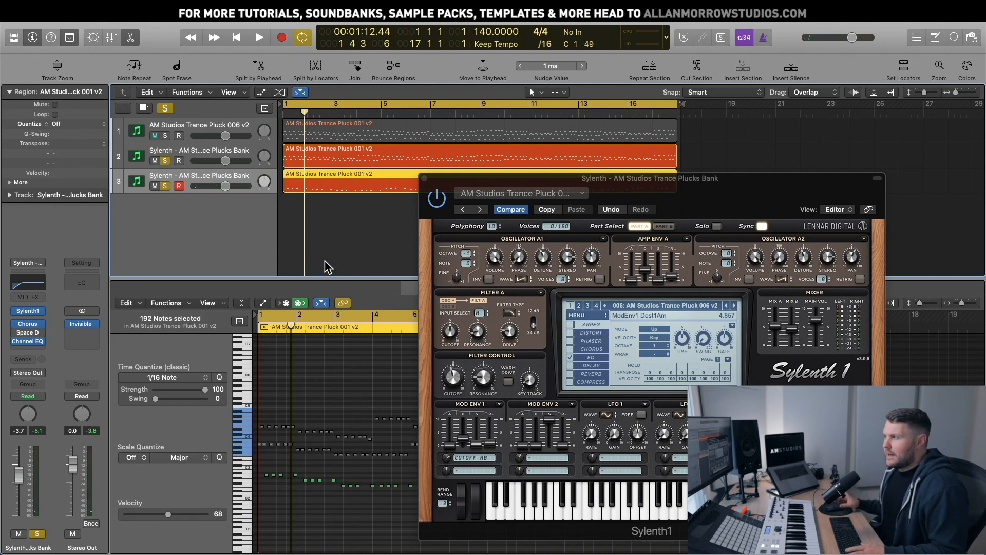
{"action": "key", "text": "space"}
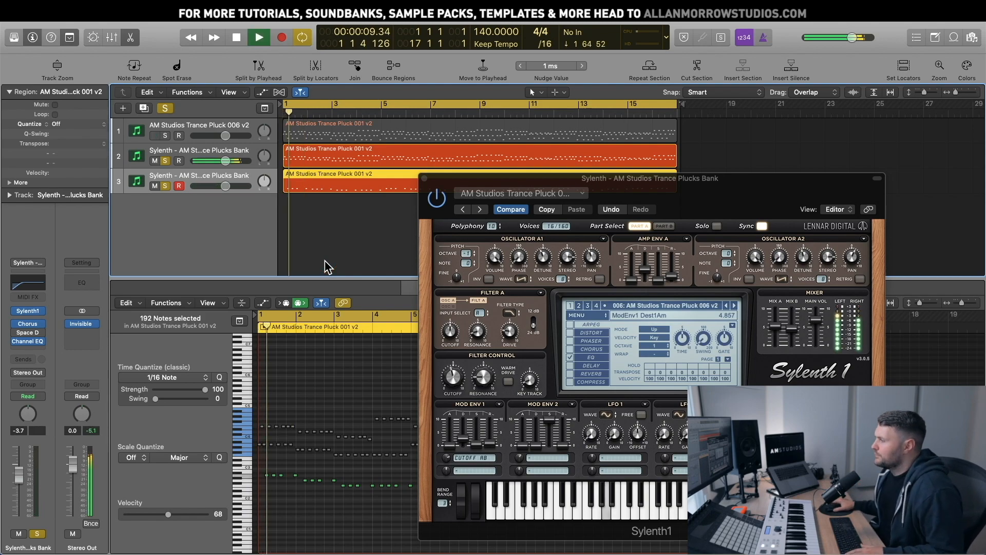
{"action": "left_click", "coordinate": [341, 448]}
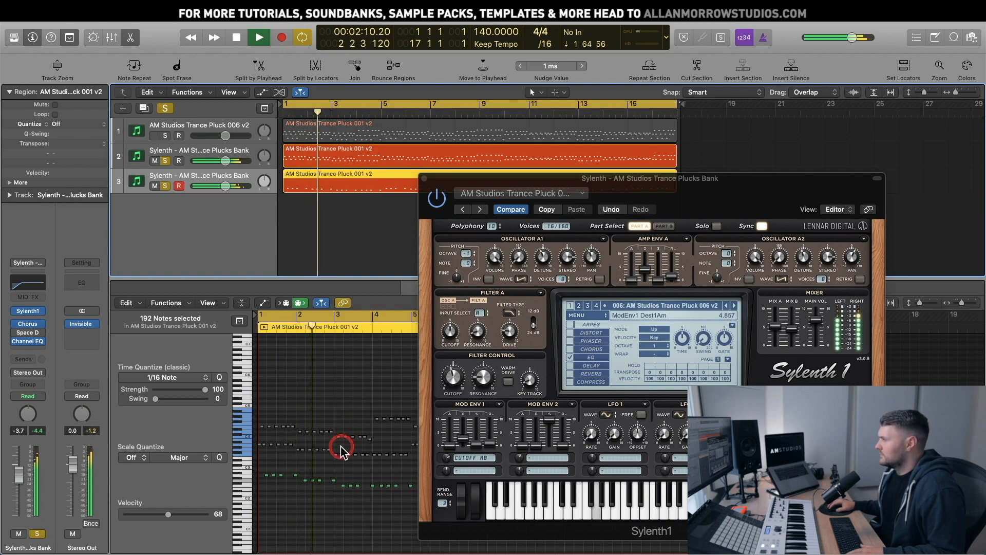
{"action": "left_click", "coordinate": [569, 365]}
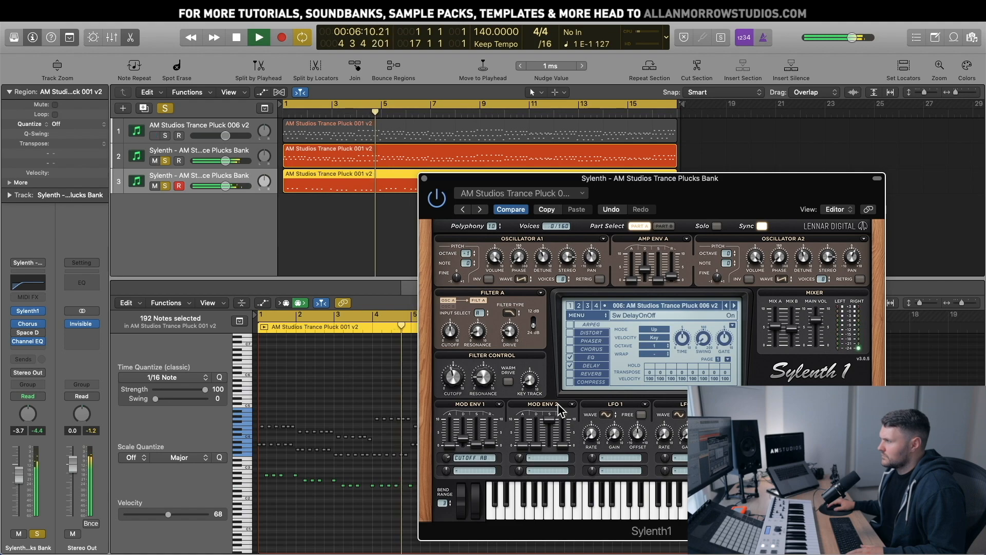
{"action": "key", "text": "space"}
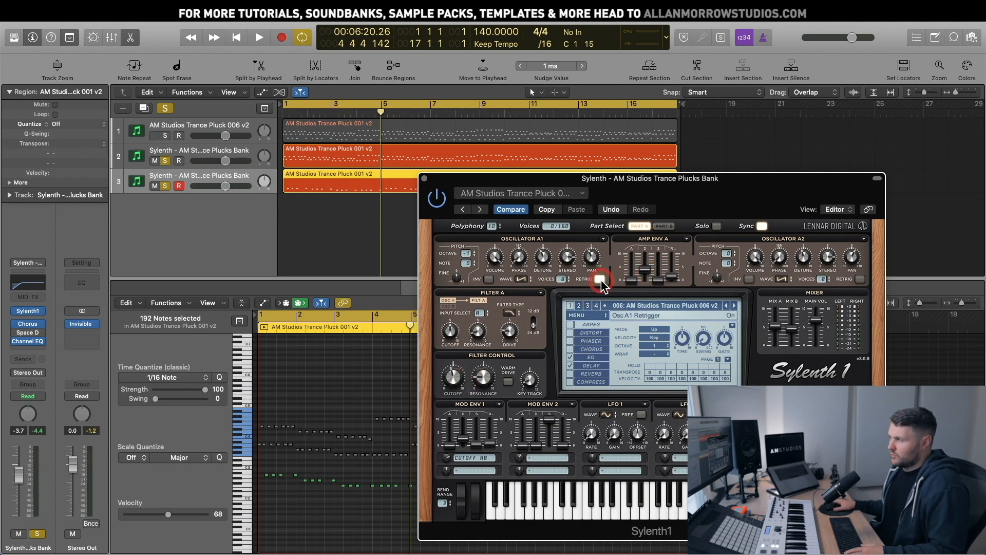
- Audition both layers with oscillator A1 retrigger on in the low layer's Sylenth1, stop playback, and turn that retrigger off
{"action": "key", "text": "space"}
{"action": "left_click", "coordinate": [283, 208]}
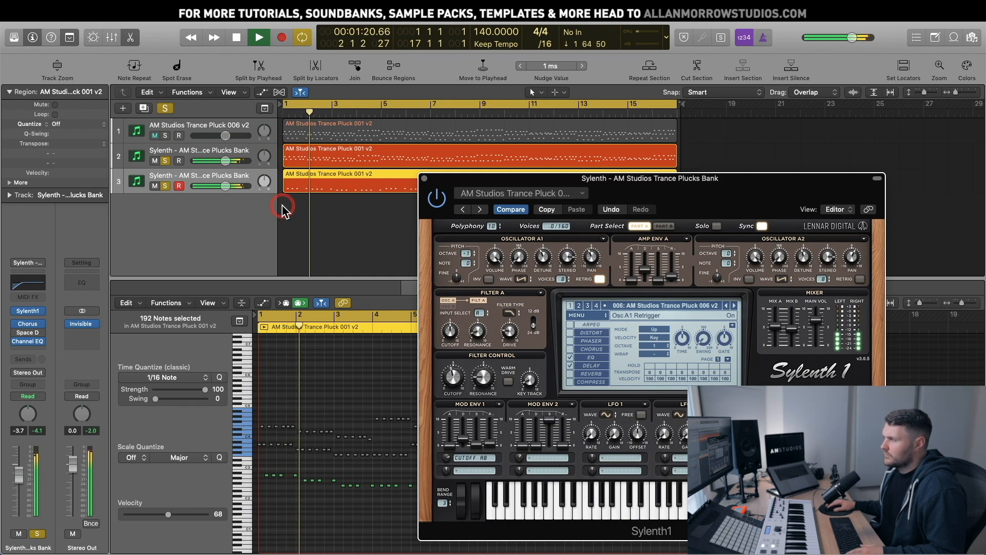
{"action": "left_click", "coordinate": [600, 279]}
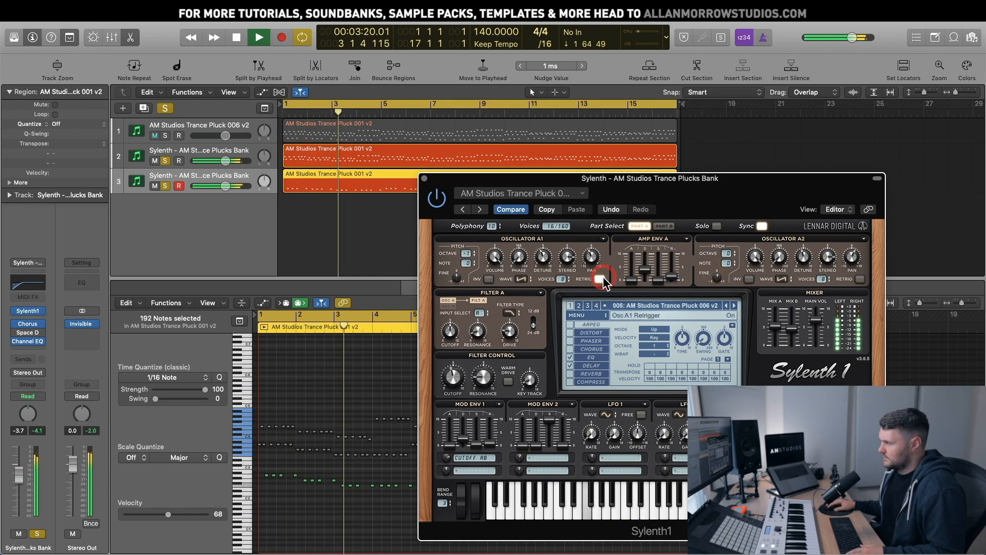
{"action": "key", "text": "space"}
{"action": "left_click", "coordinate": [425, 280]}
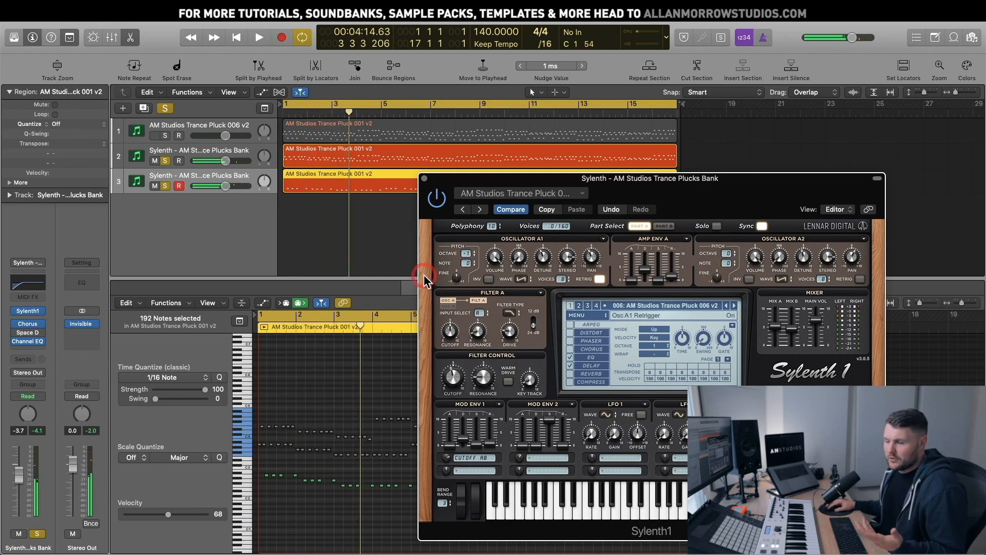
{"action": "left_click", "coordinate": [599, 280]}
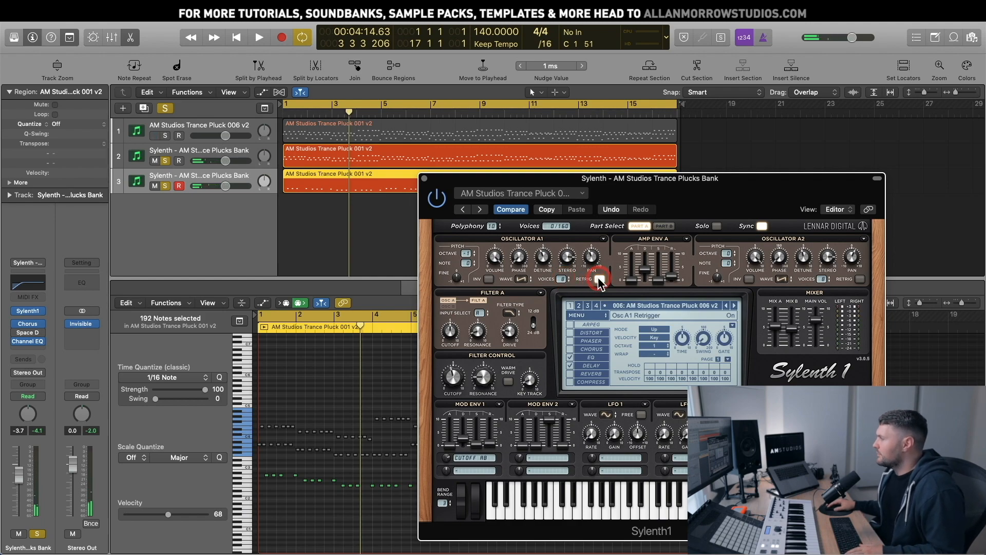
- Select the second track and open its Sylenth1 instrument
{"action": "left_click", "coordinate": [197, 154]}
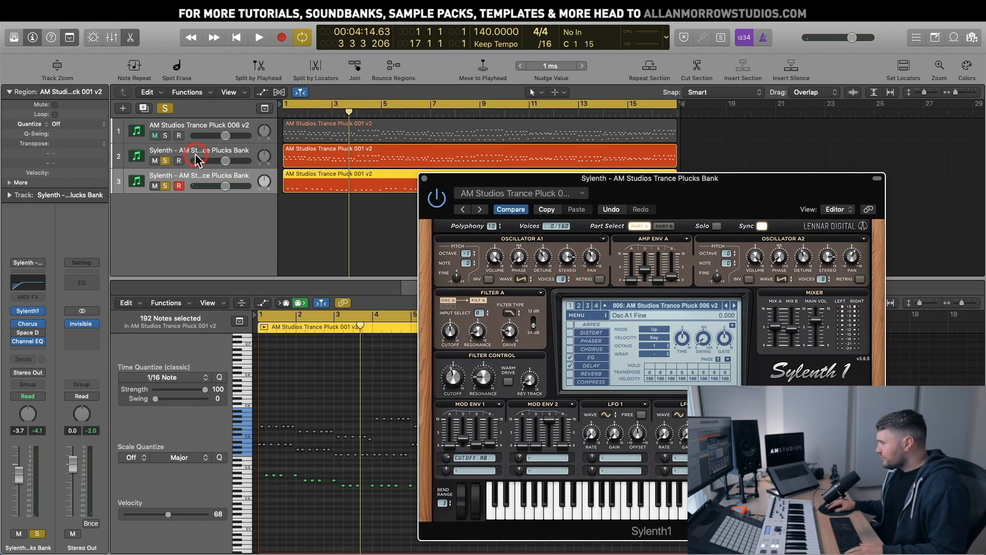
{"action": "left_click", "coordinate": [400, 193]}
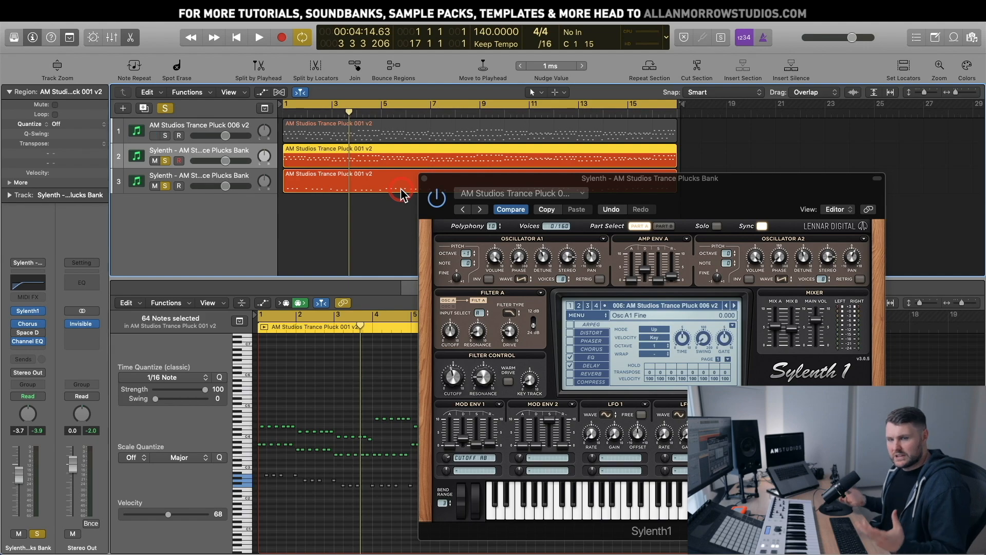
{"action": "left_click", "coordinate": [286, 217]}
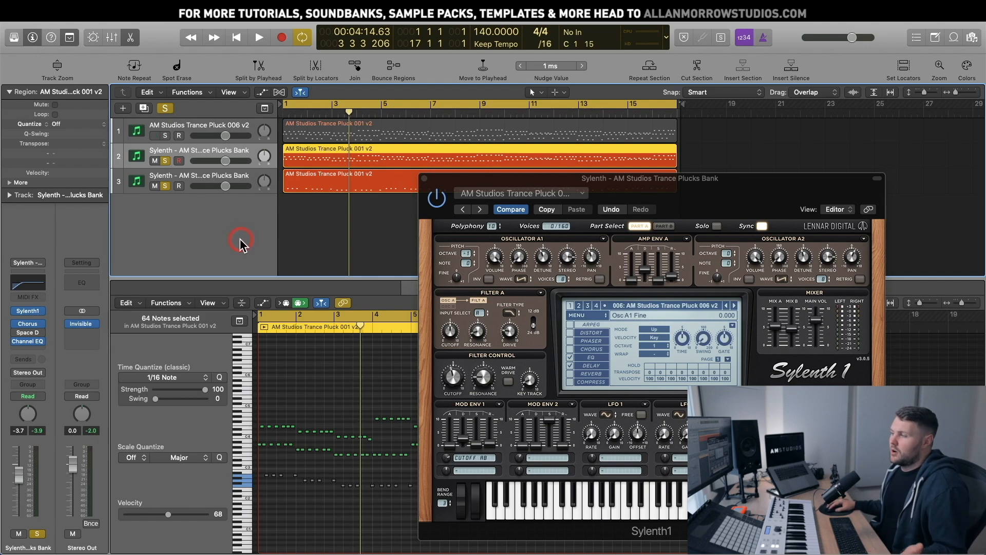
{"action": "left_click", "coordinate": [30, 312]}
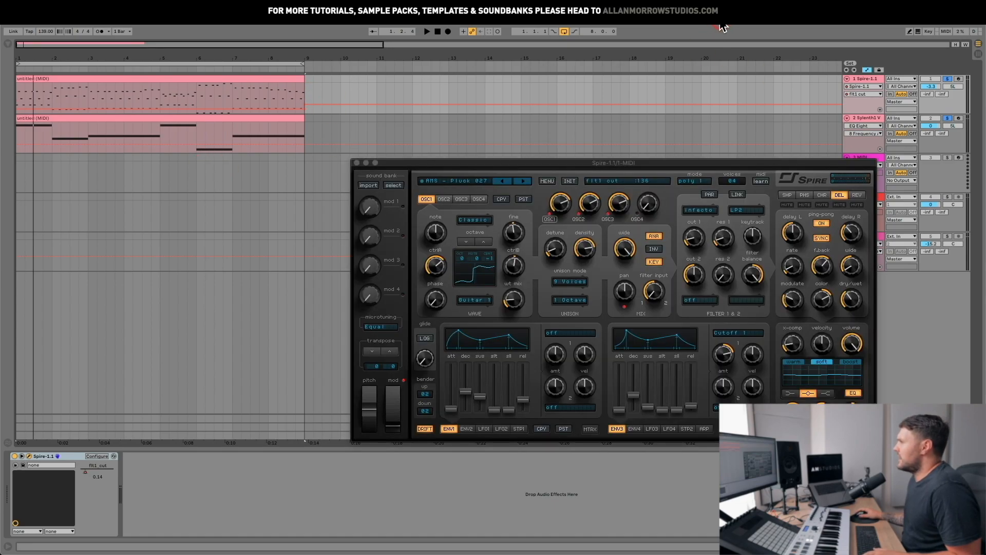
- Switch to Ableton Live and record a sweep of Spire's filter 1 cutoff as automation on the pluck track
{"action": "left_click", "coordinate": [159, 206]}
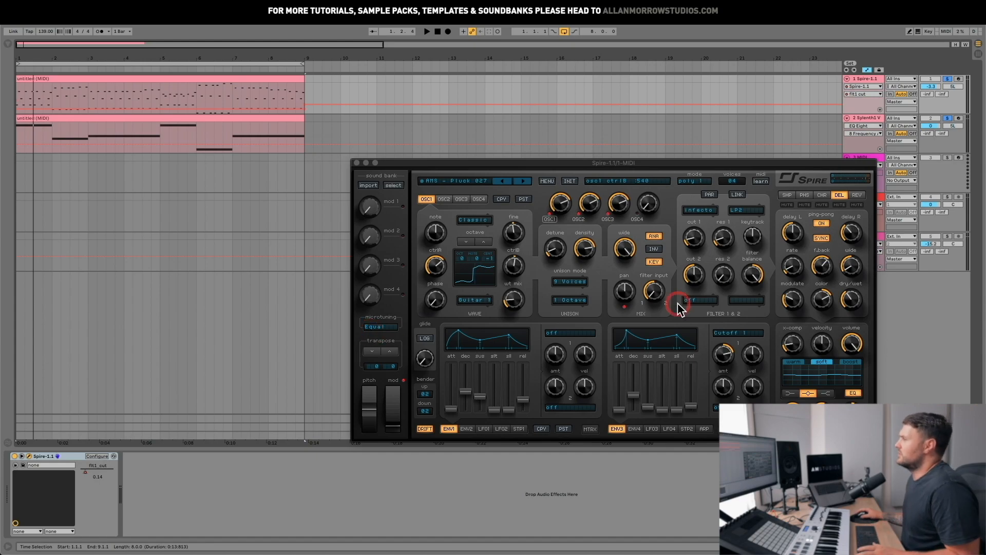
{"action": "left_click", "coordinate": [525, 253]}
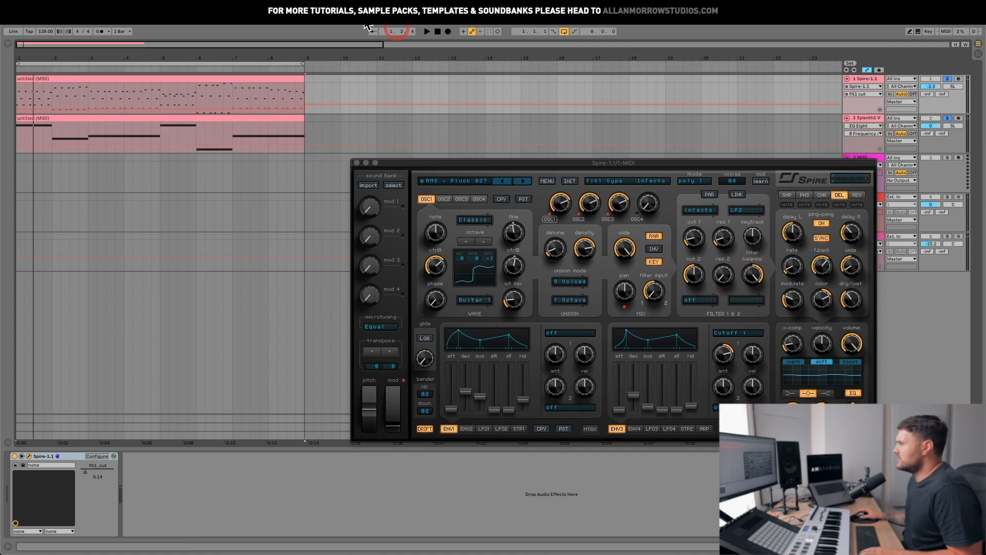
{"action": "left_click", "coordinate": [448, 31]}
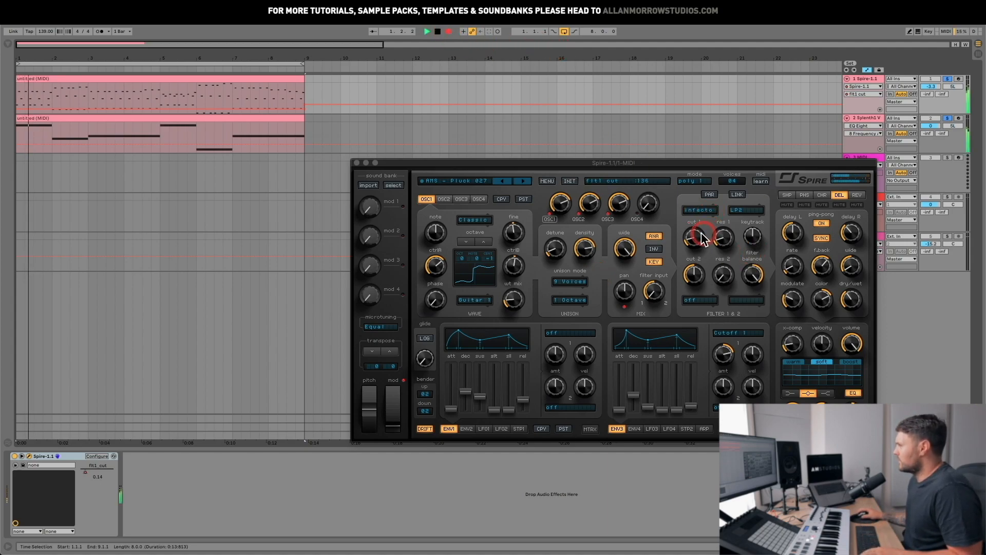
{"action": "left_click_drag", "start_coordinate": [700, 242], "coordinate": [726, 271]}
{"action": "key", "text": "space"}
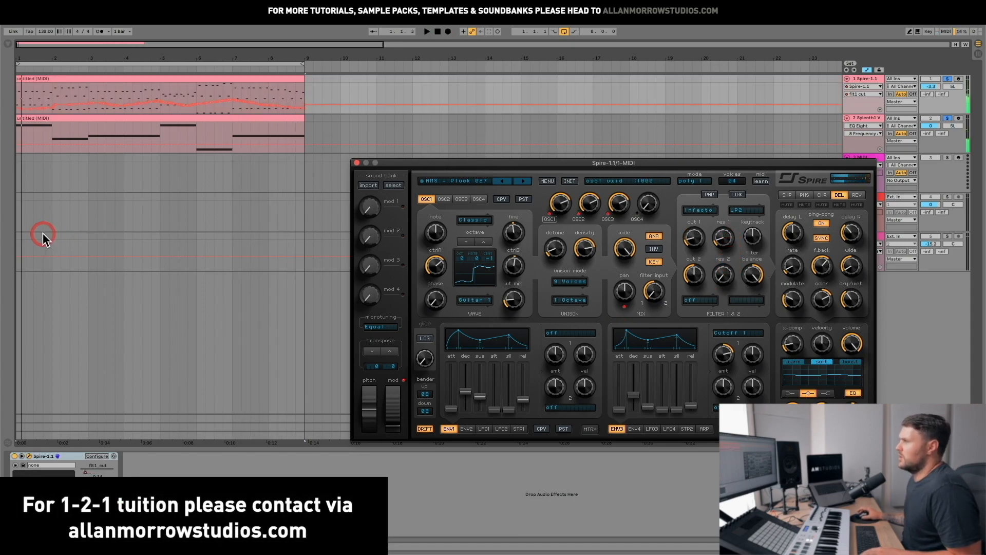
{"action": "left_click", "coordinate": [41, 109]}
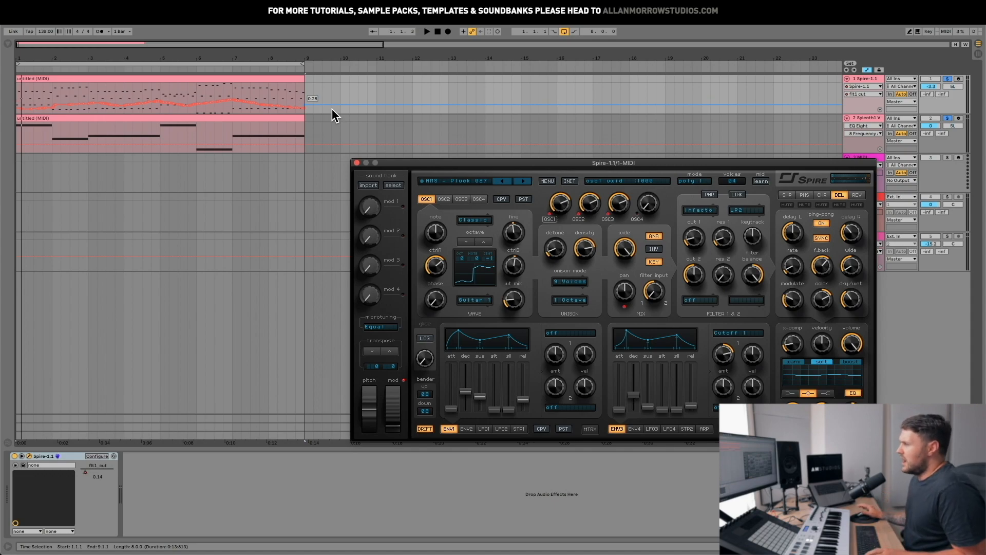
{"action": "left_click", "coordinate": [288, 124]}
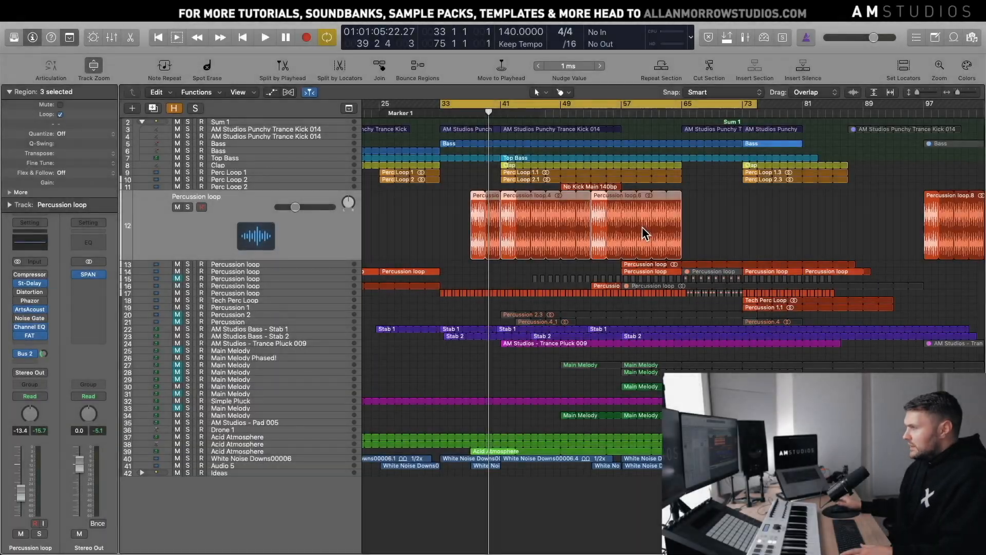
- In the Logic Pro project, add LFOTool to the Stereo Out channel and place its window over the arrangement
{"action": "mouse_move", "coordinate": [642, 227]}
{"action": "left_mouse_down"}
{"action": "mouse_move", "coordinate": [731, 234]}
{"action": "mouse_move", "coordinate": [509, 252]}
{"action": "left_mouse_up"}
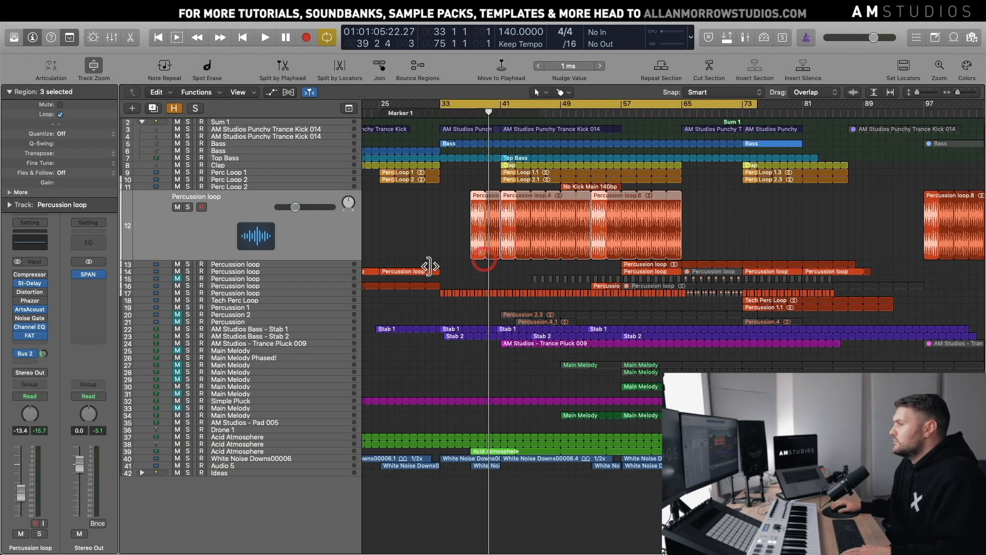
{"action": "left_click_drag", "start_coordinate": [95, 290], "coordinate": [199, 311]}
{"action": "left_click_drag", "start_coordinate": [260, 42], "coordinate": [696, 193]}
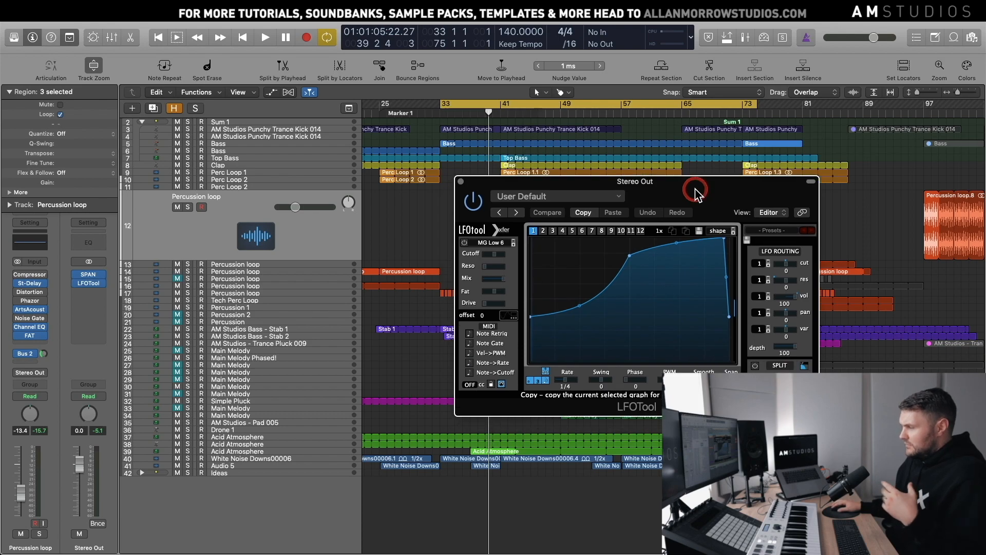
- Flatten LFOTool's graph 1 by raising its curve points to the maximum level
{"action": "left_click_drag", "start_coordinate": [531, 317], "coordinate": [553, 220]}
{"action": "left_click_drag", "start_coordinate": [630, 256], "coordinate": [631, 226]}
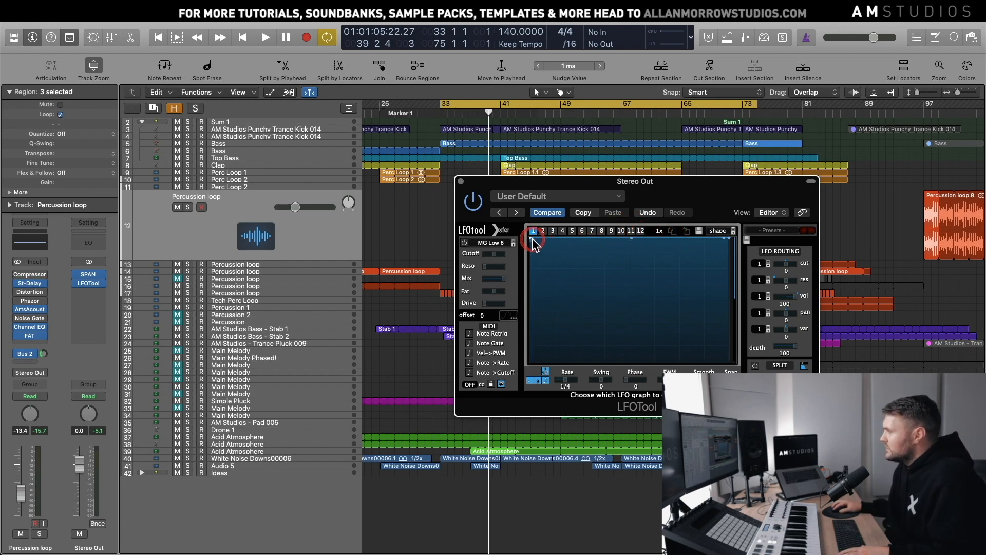
{"action": "mouse_move", "coordinate": [532, 243]}
{"action": "left_mouse_down"}
{"action": "mouse_move", "coordinate": [530, 321]}
{"action": "mouse_move", "coordinate": [535, 231]}
{"action": "left_mouse_up"}
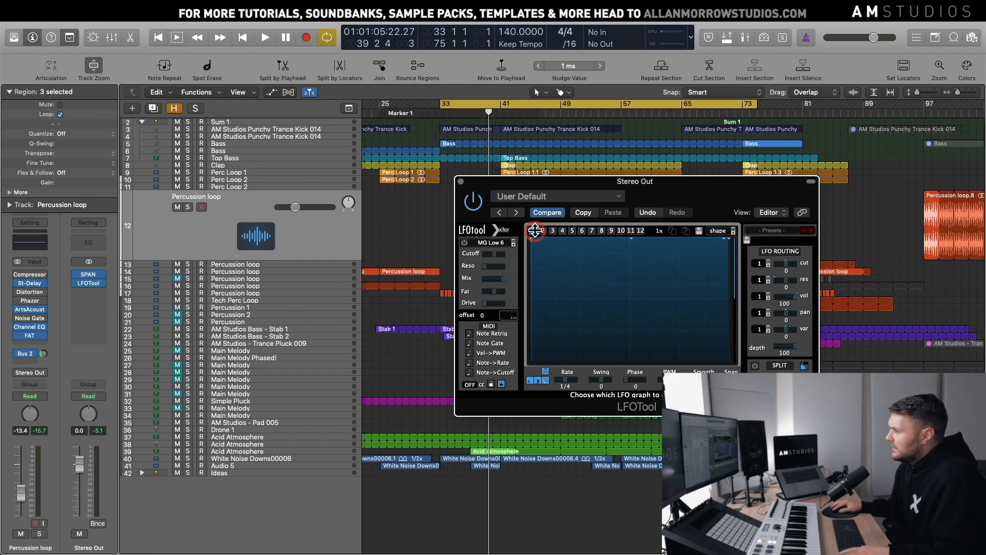
- Turn on LFOTool's waveform display and play the project from bar 33 to view the master signal
{"action": "left_click", "coordinate": [507, 316]}
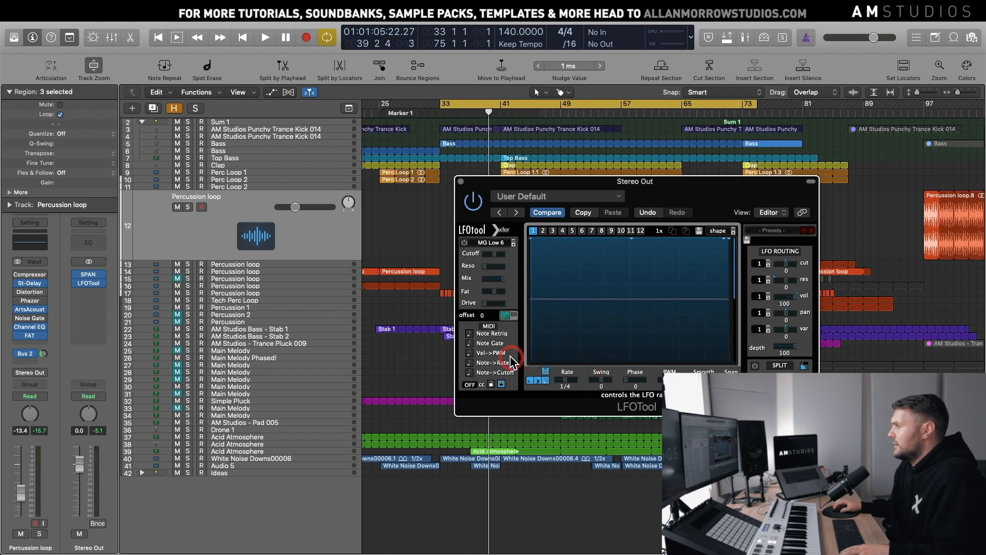
{"action": "key", "text": "space"}
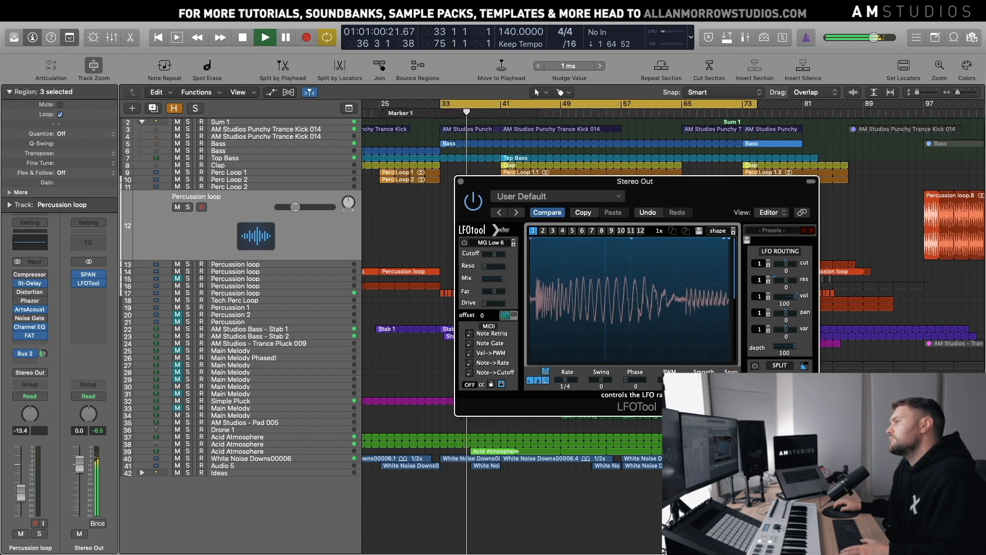
{"action": "key", "text": "space"}
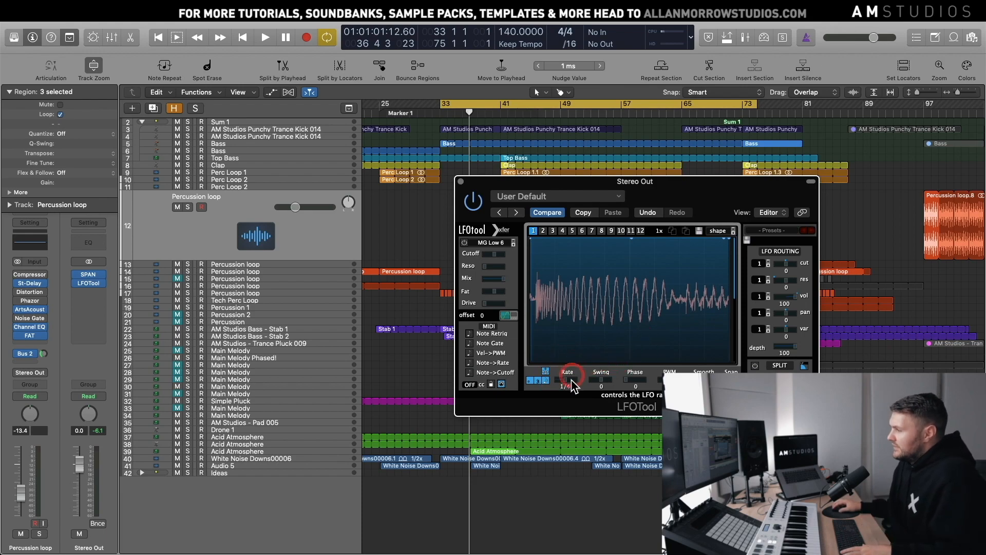
- Set LFOTool's rate to 8 bar and play the project to view the longer waveform as the percussion loop enters
{"action": "mouse_move", "coordinate": [565, 389]}
{"action": "left_mouse_down"}
{"action": "mouse_move", "coordinate": [558, 403]}
{"action": "mouse_move", "coordinate": [558, 389]}
{"action": "left_mouse_up"}
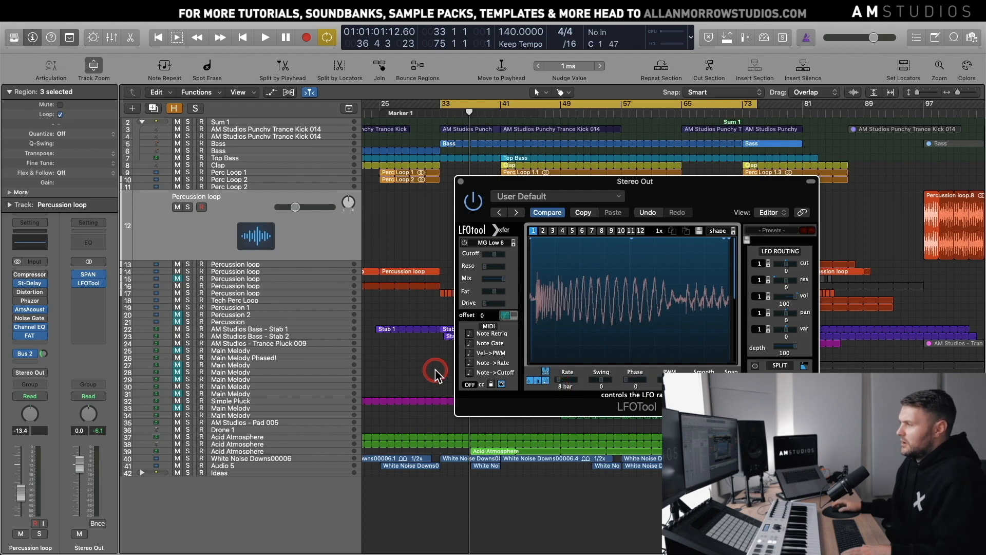
{"action": "key", "text": "space"}
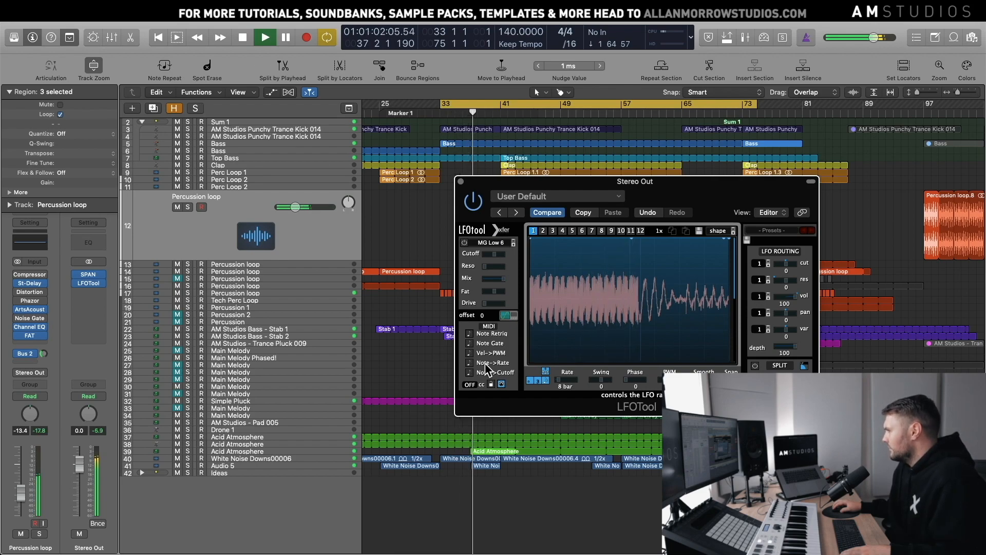
{"action": "left_click_drag", "start_coordinate": [695, 180], "coordinate": [757, 168]}
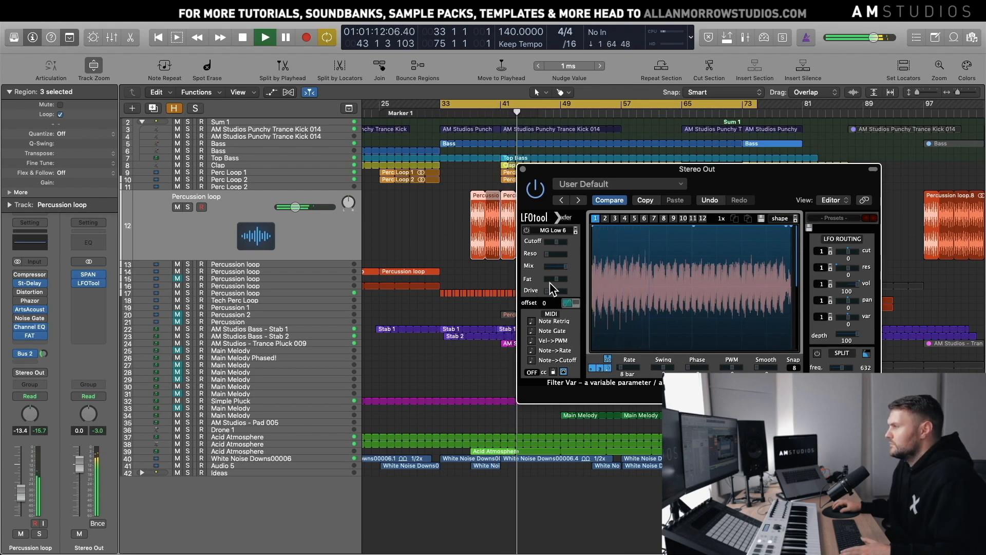
{"action": "key", "text": "space"}
{"action": "left_click", "coordinate": [658, 291]}
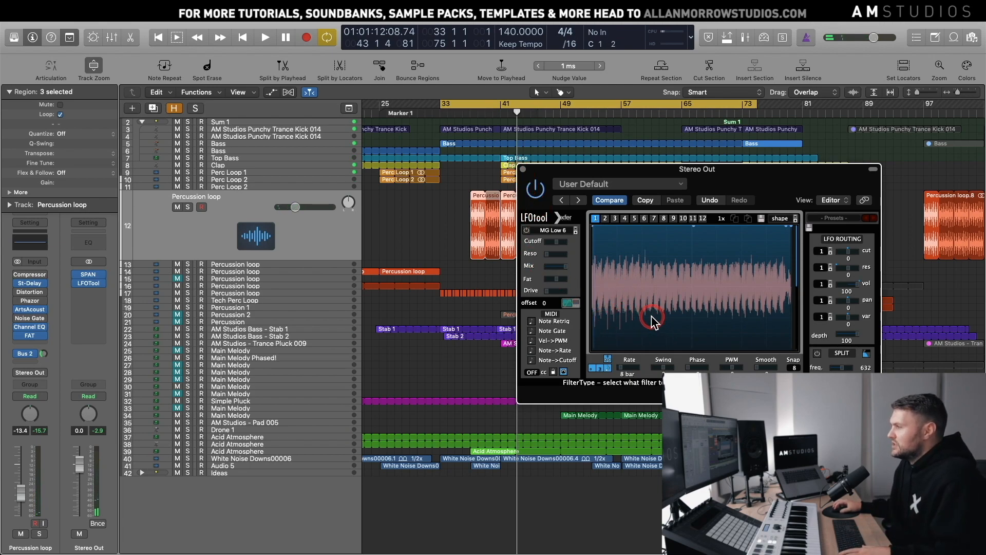
- Raise the selected Percussion loop track's volume to -4.8 dB and set the cycle area to start at bar 33
{"action": "left_click_drag", "start_coordinate": [599, 169], "coordinate": [625, 147]}
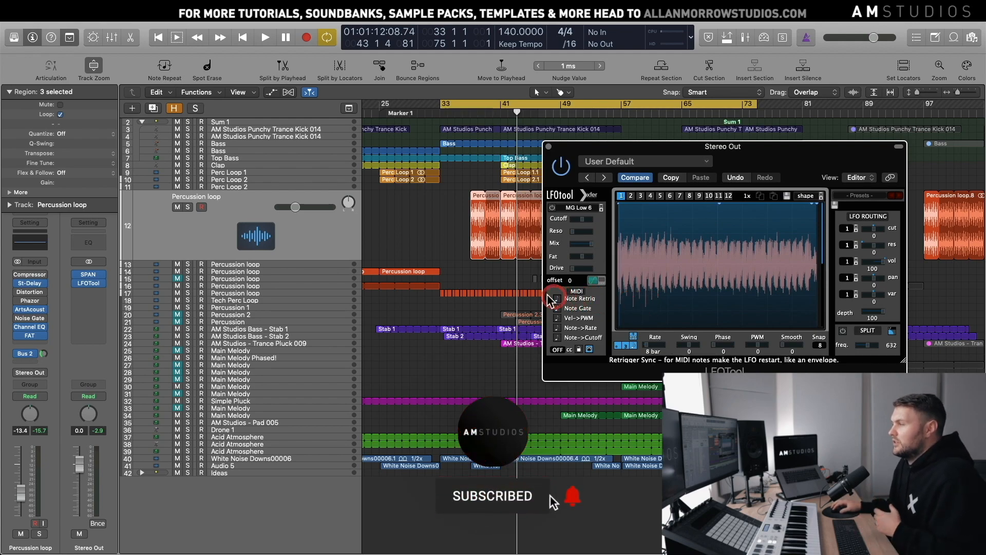
{"action": "left_click_drag", "start_coordinate": [519, 105], "coordinate": [579, 105]}
{"action": "left_click", "coordinate": [539, 155]}
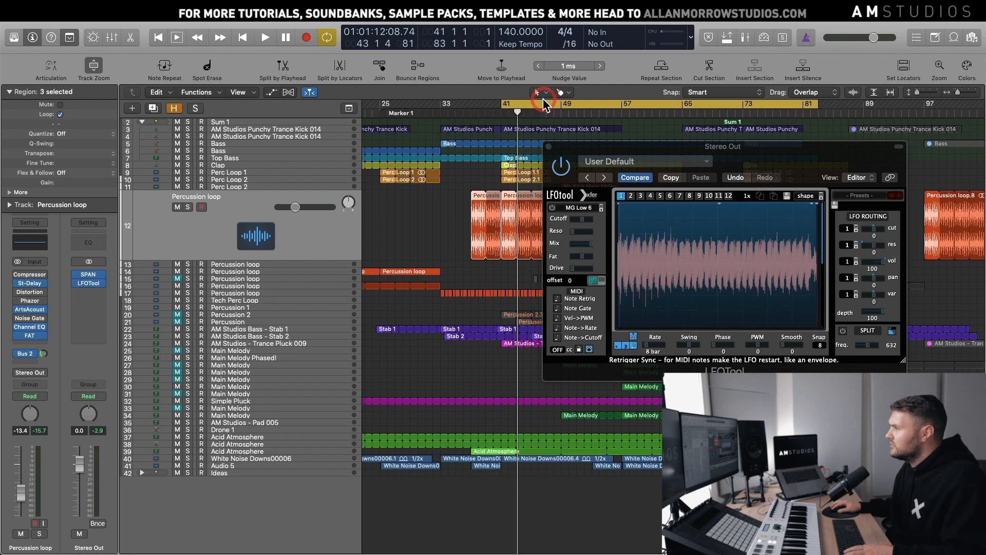
{"action": "left_click_drag", "start_coordinate": [543, 98], "coordinate": [505, 103]}
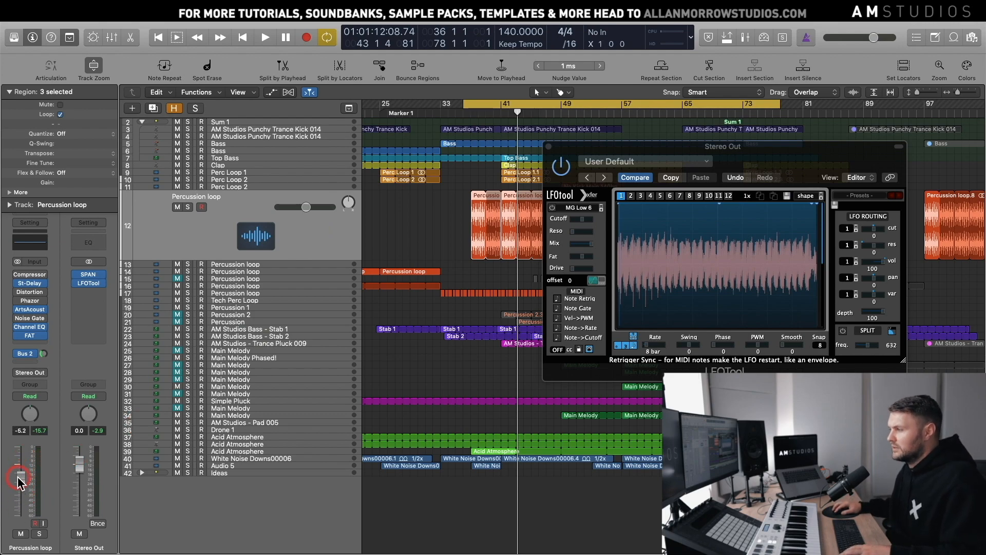
{"action": "left_click_drag", "start_coordinate": [686, 148], "coordinate": [746, 151]}
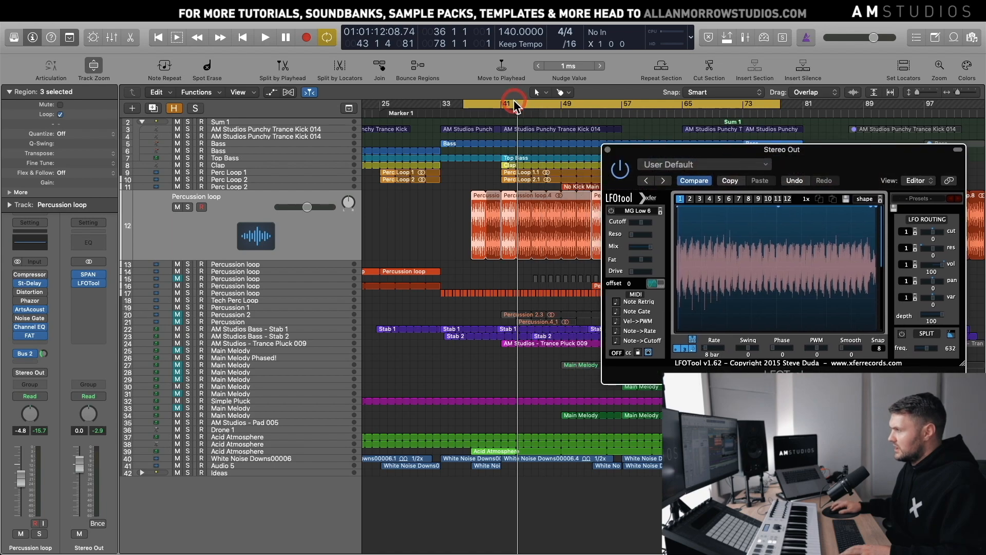
{"action": "left_click_drag", "start_coordinate": [514, 104], "coordinate": [491, 104]}
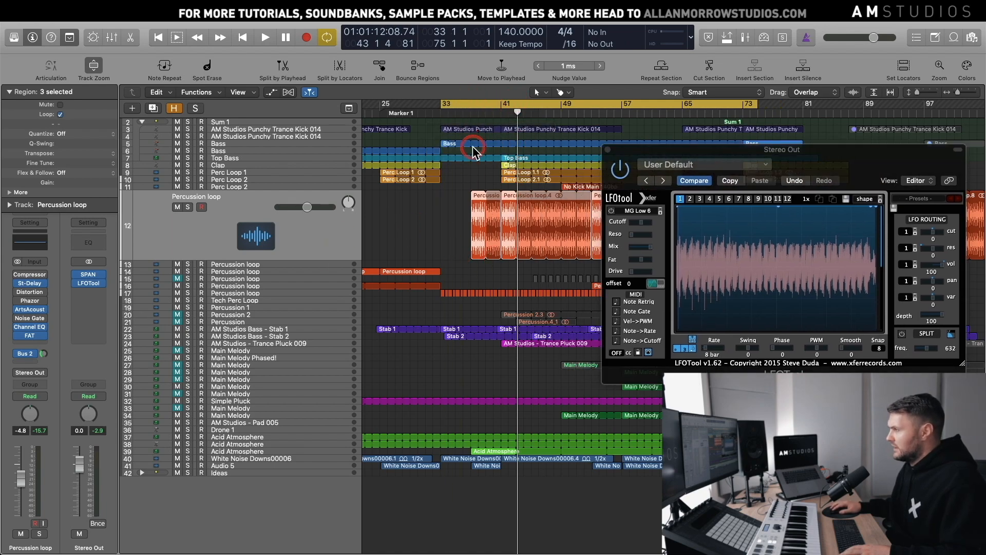
- Play the project from bar 33 to check the louder percussion loop's waveform, and set LFOTool's rate to 2 bar
{"action": "key", "text": "space"}
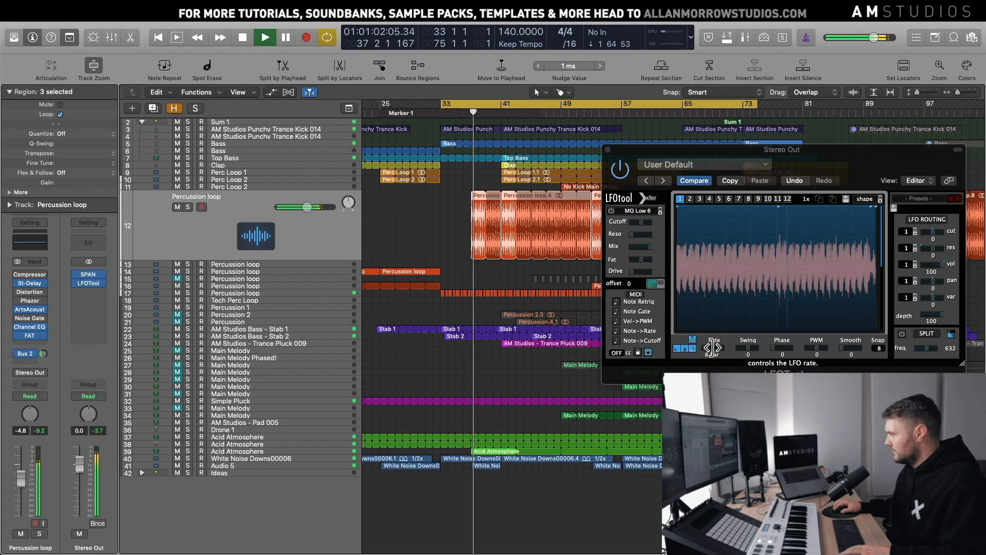
{"action": "left_click", "coordinate": [712, 347]}
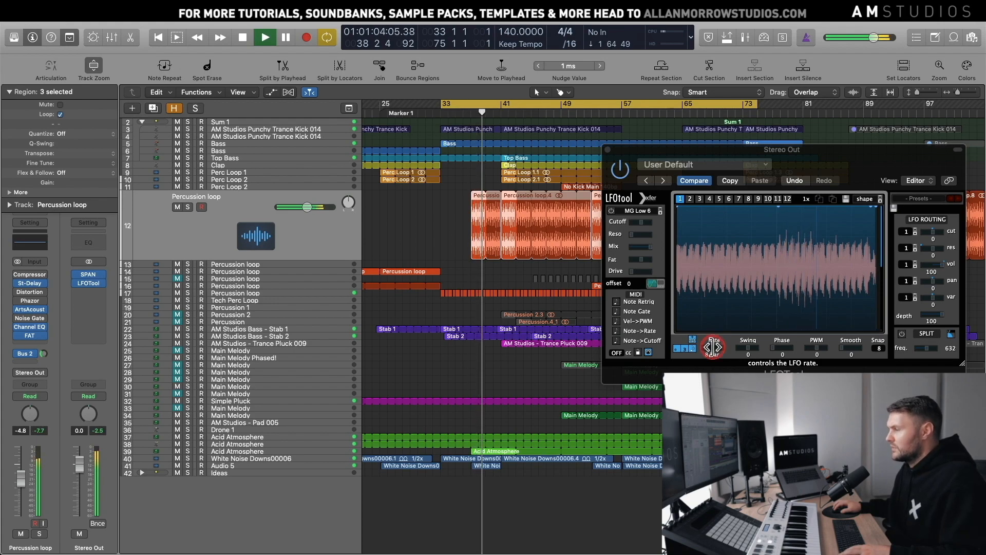
{"action": "key", "text": "space"}
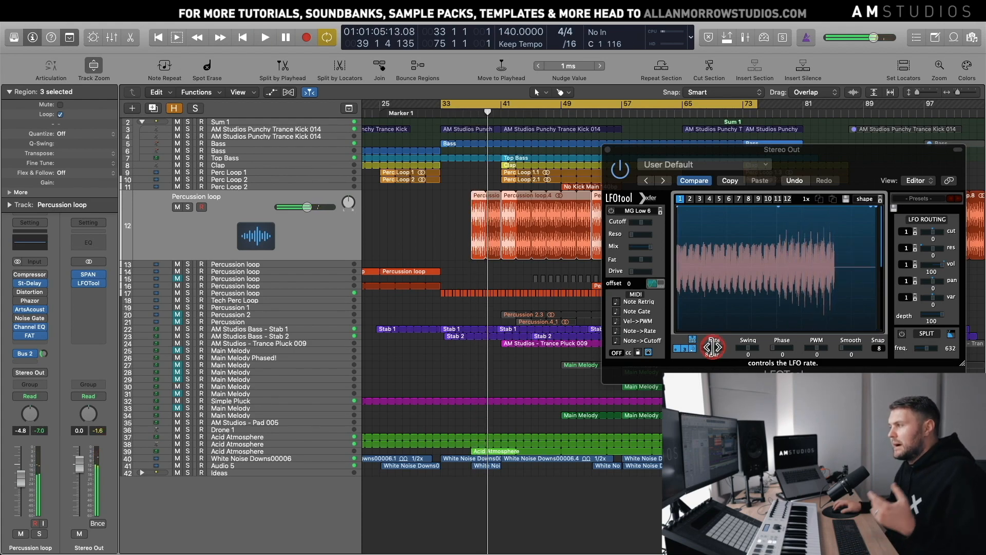
{"action": "left_click", "coordinate": [713, 344]}
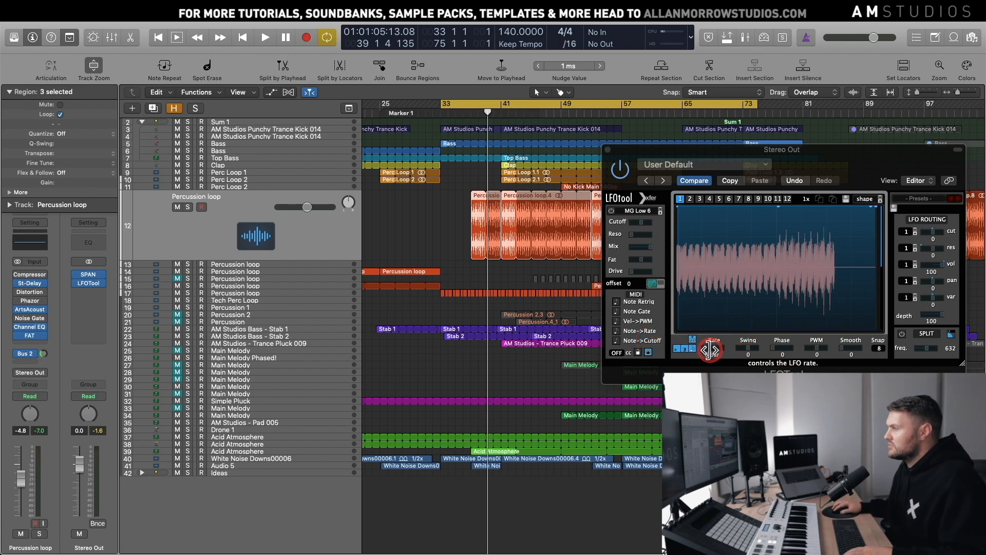
{"action": "left_click_drag", "start_coordinate": [730, 351], "coordinate": [704, 358]}
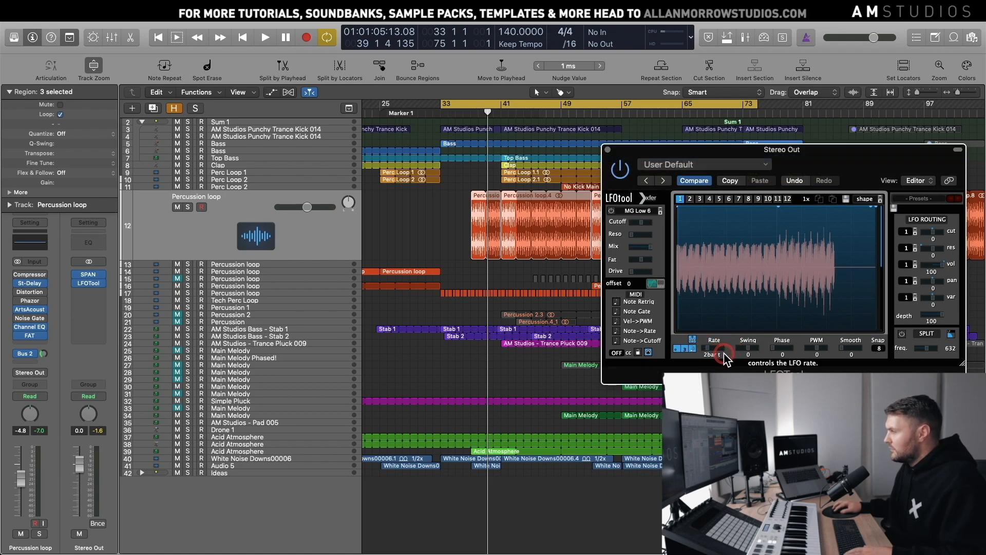
- Set LFOTool's rate to 4 bar and play the project around bar 45 to view the waveform with the percussion loop
{"action": "key", "text": "space"}
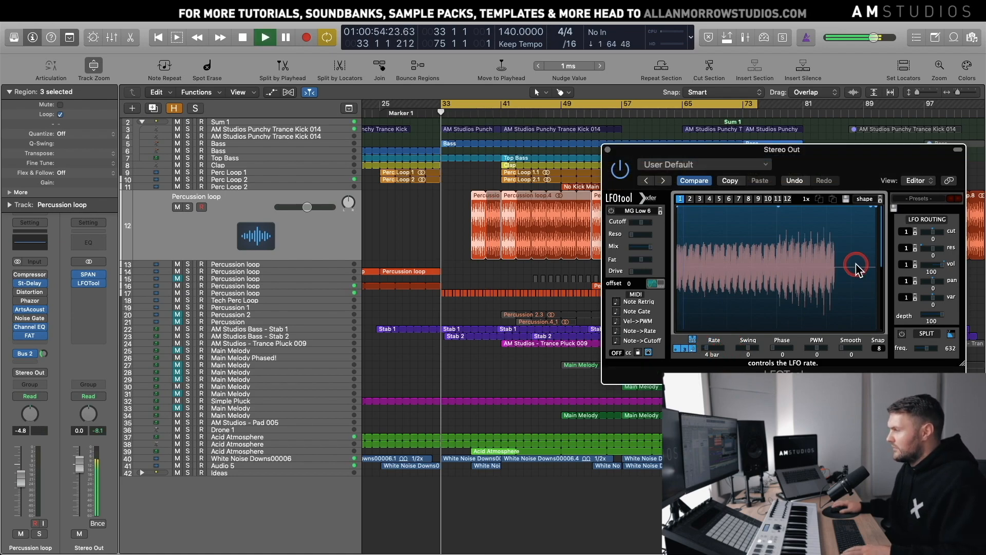
{"action": "left_click", "coordinate": [528, 115]}
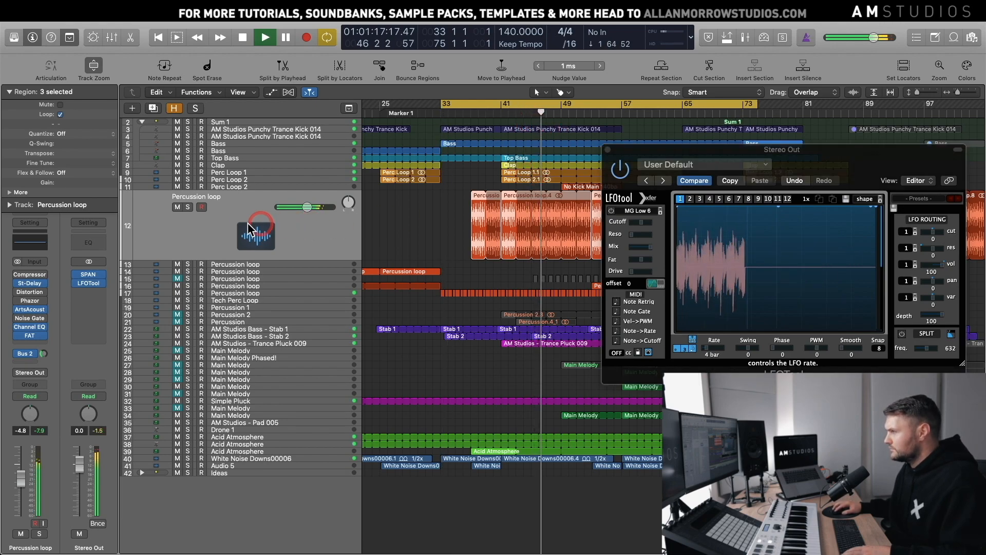
{"action": "left_click", "coordinate": [177, 206]}
{"action": "key", "text": "space"}
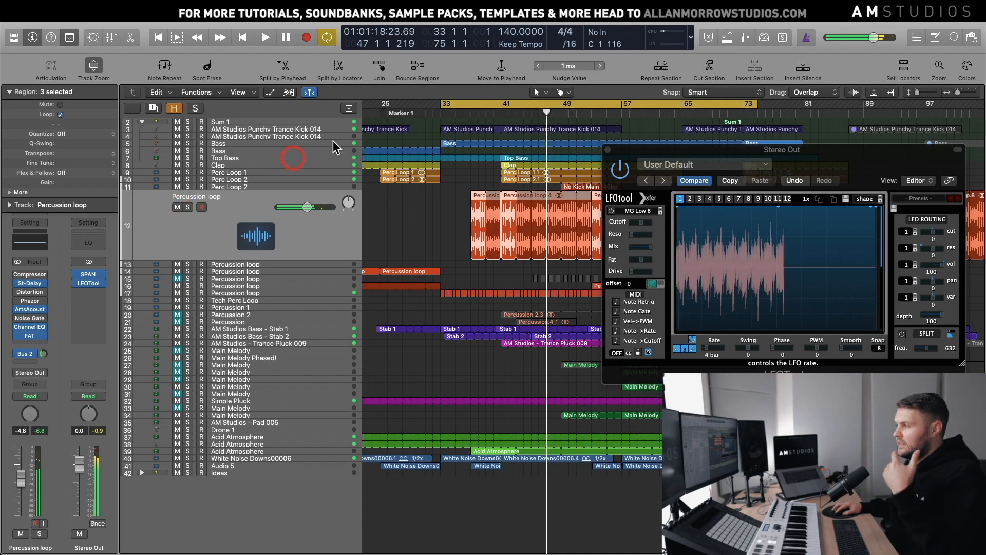
- Move the cycle area to start at bar 41 and play from there, toggling the Percussion loop's mute to compare the waveform
{"action": "left_click_drag", "start_coordinate": [503, 105], "coordinate": [569, 105]}
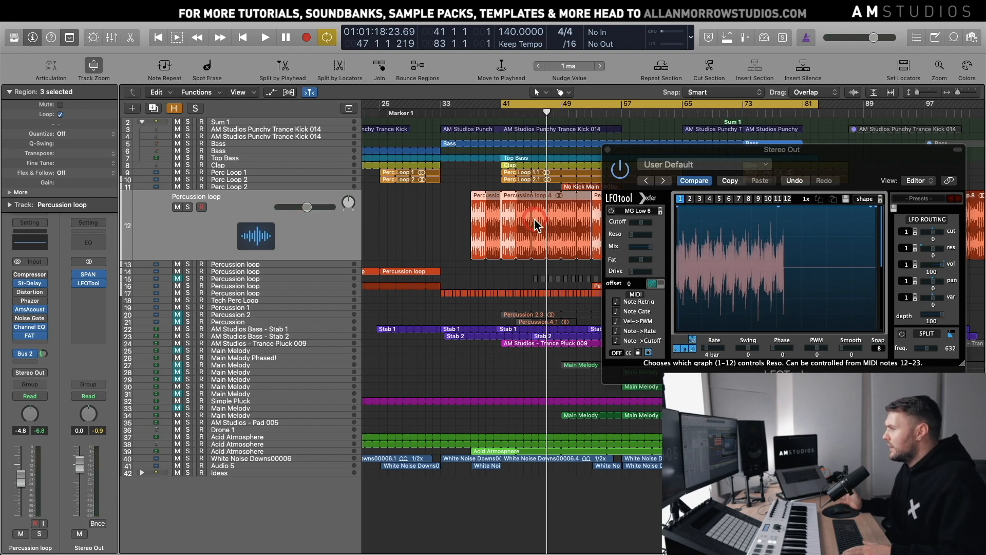
{"action": "key", "text": "space"}
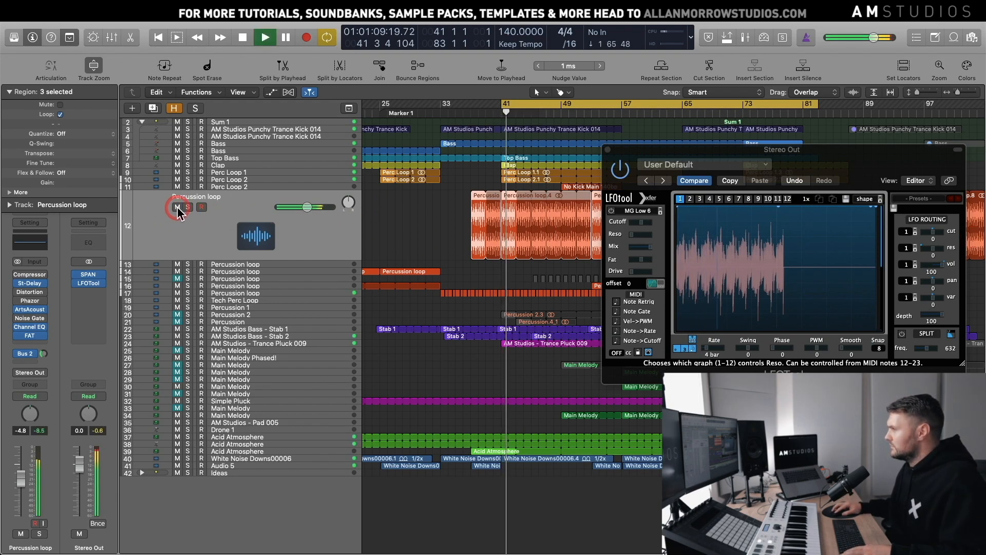
{"action": "left_click", "coordinate": [177, 207]}
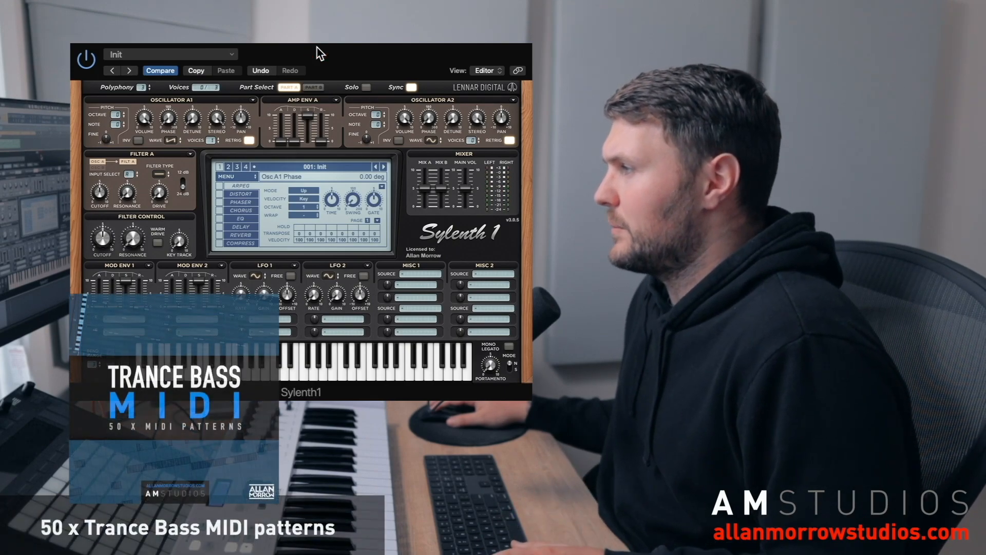
- Set oscillator A1 to a saw wave with retrigger off and 4 voices, and add some detune
{"action": "left_click", "coordinate": [316, 47]}
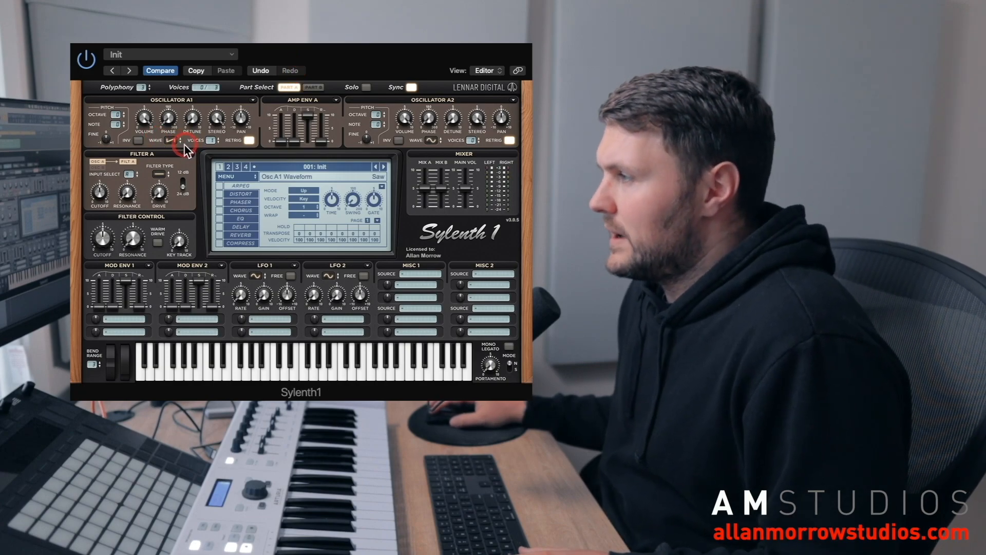
{"action": "left_click", "coordinate": [243, 143]}
{"action": "left_click", "coordinate": [249, 140]}
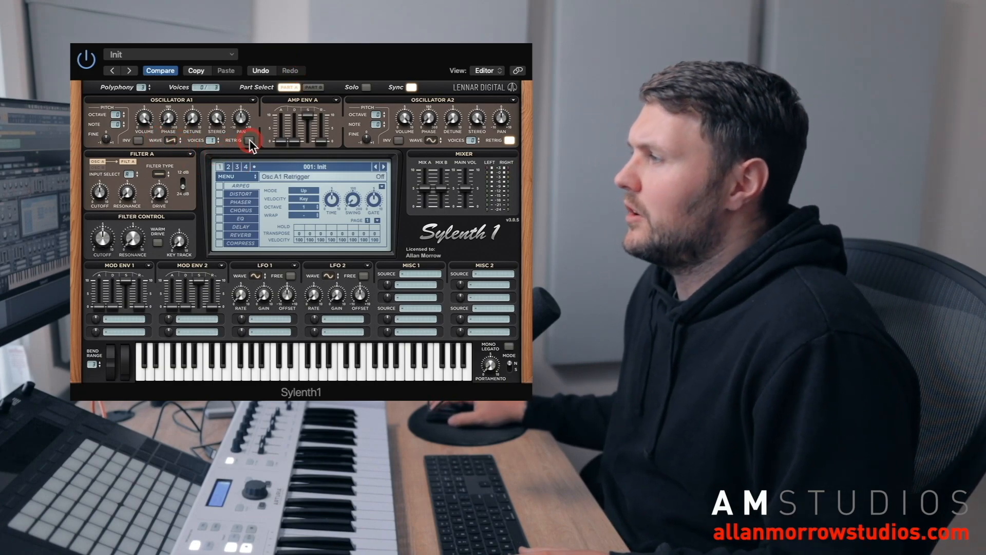
{"action": "left_click", "coordinate": [210, 140]}
{"action": "left_click_drag", "start_coordinate": [214, 136], "coordinate": [218, 108]}
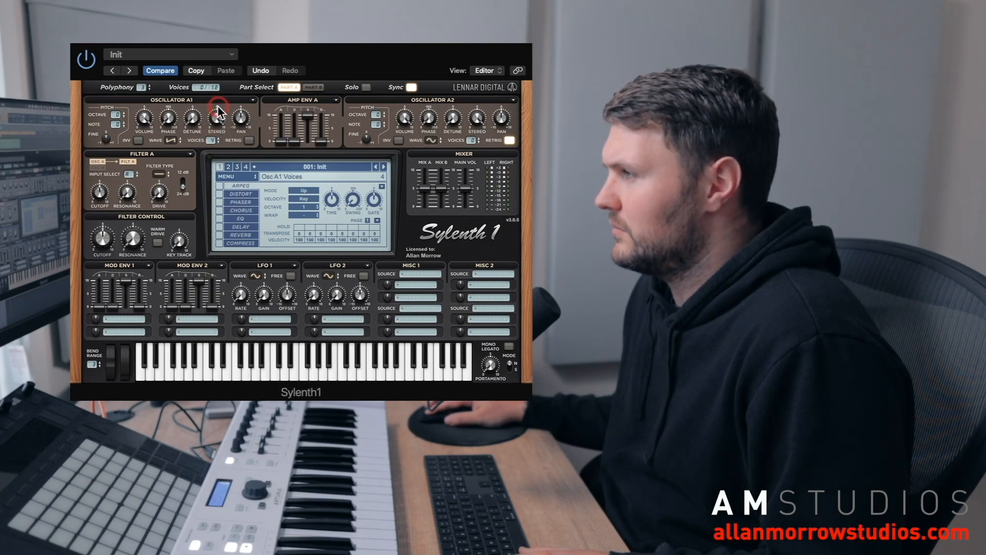
{"action": "left_click", "coordinate": [194, 120]}
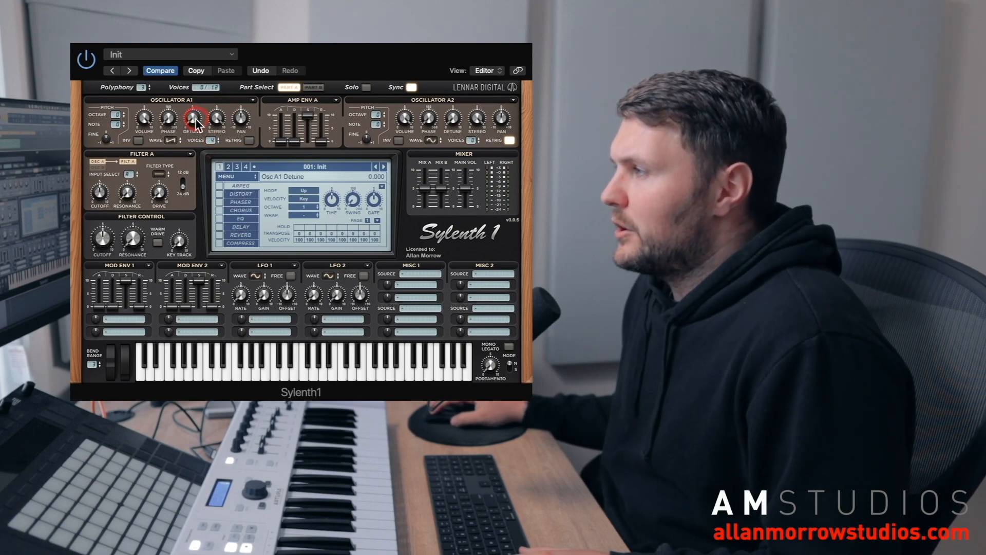
{"action": "mouse_move", "coordinate": [197, 100]}
{"action": "left_mouse_down"}
{"action": "mouse_move", "coordinate": [198, 84]}
{"action": "mouse_move", "coordinate": [203, 92]}
{"action": "left_mouse_up"}
{"action": "left_click", "coordinate": [197, 117]}
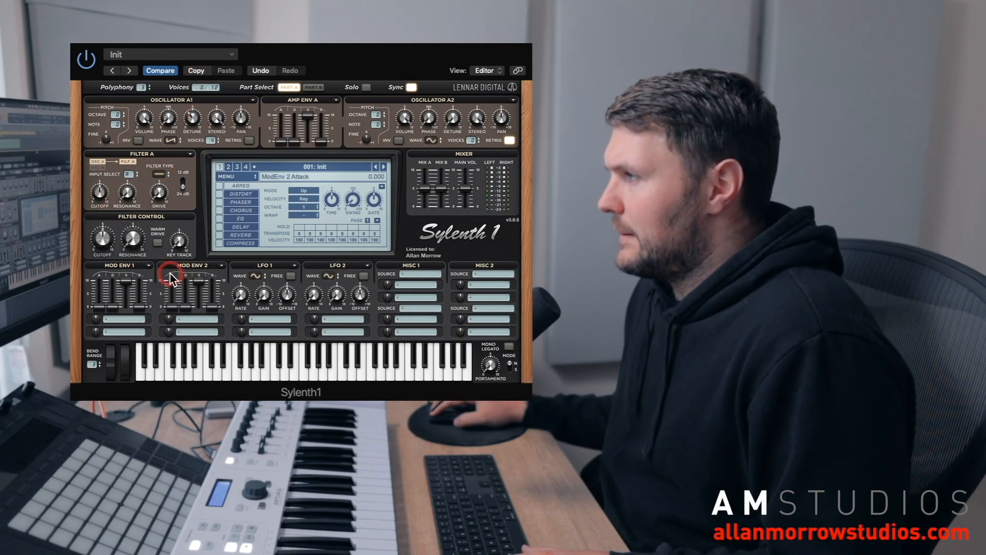
- Set filter A to Lowpass at 24 dB with drive about 2.26, and raise oscillator A1's octave to +1
{"action": "left_click", "coordinate": [147, 210]}
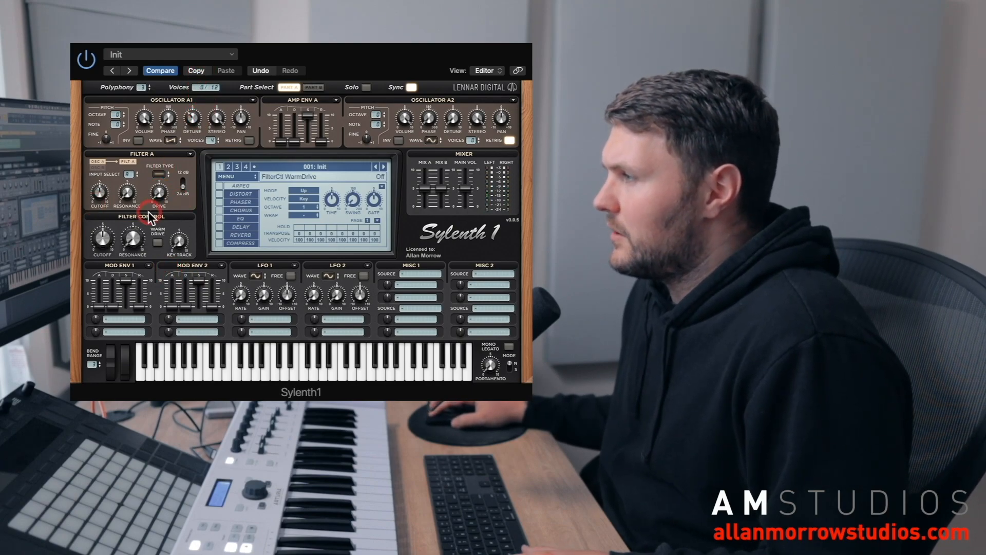
{"action": "left_click", "coordinate": [162, 176]}
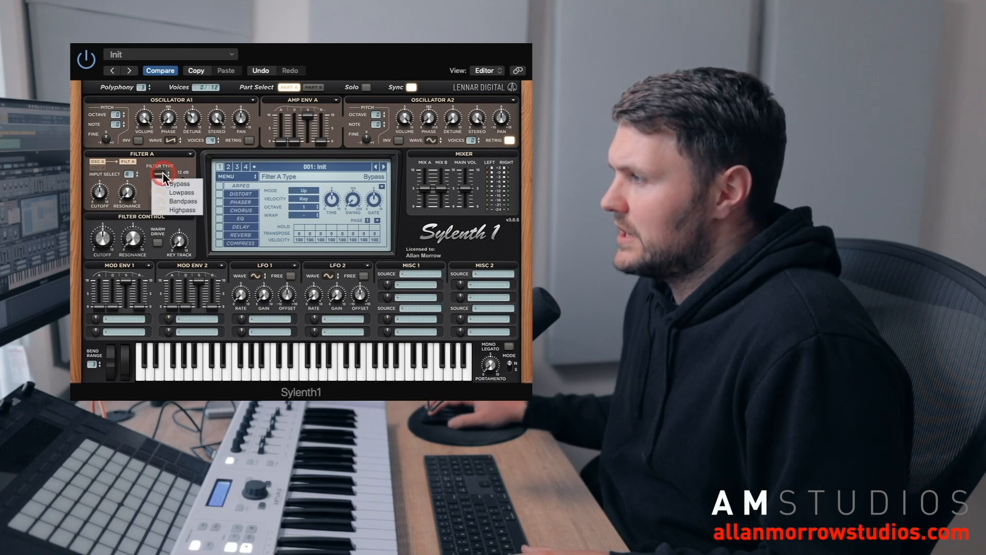
{"action": "left_click", "coordinate": [178, 192]}
{"action": "left_click", "coordinate": [181, 191]}
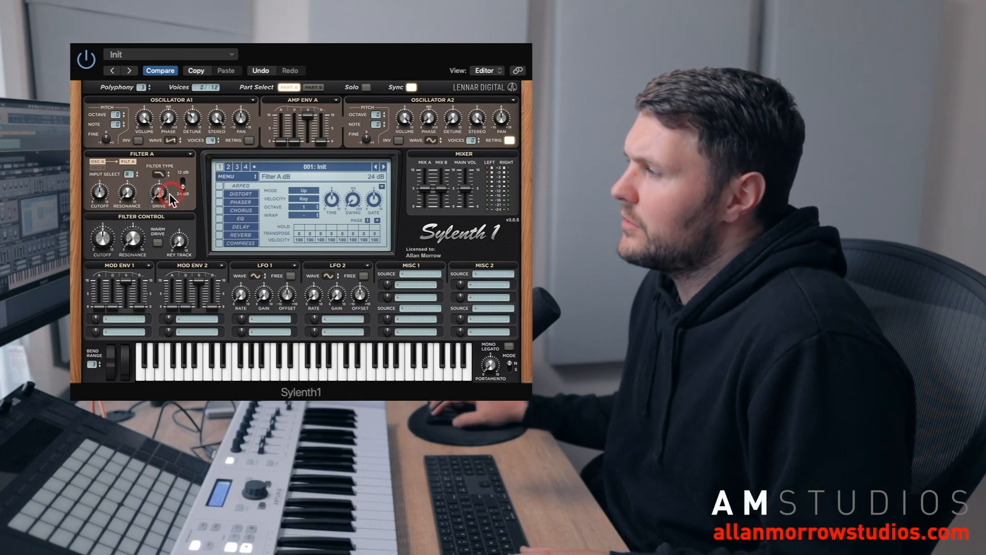
{"action": "left_click", "coordinate": [158, 195]}
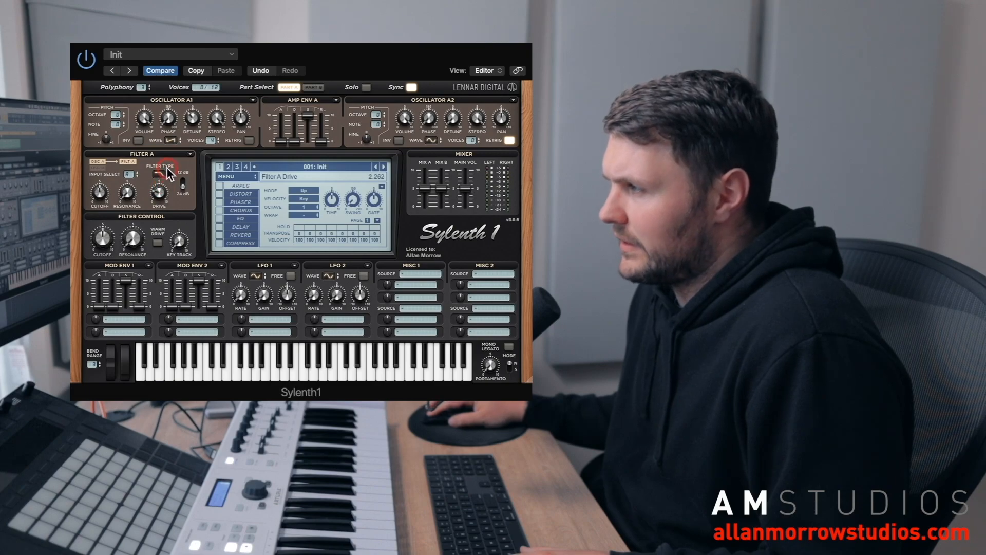
{"action": "left_click", "coordinate": [182, 184]}
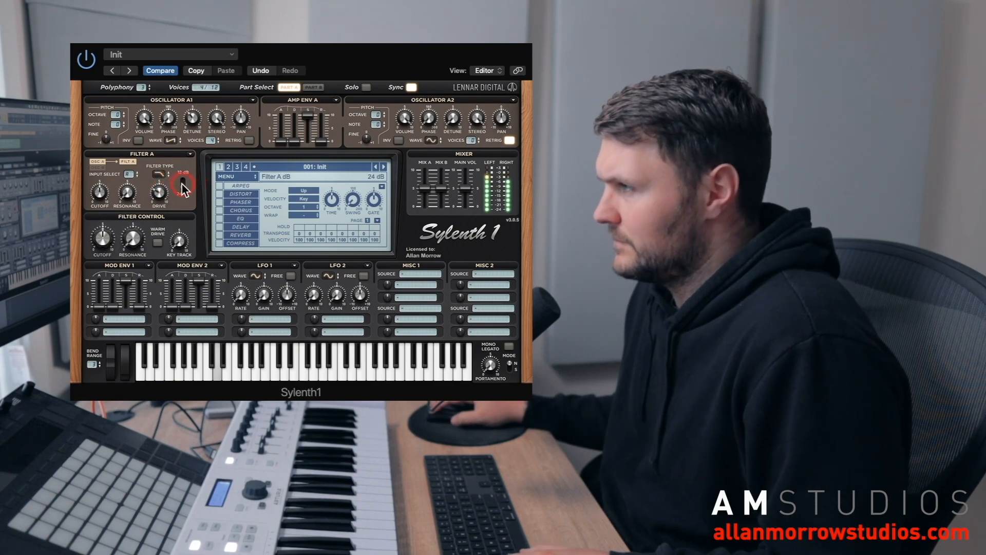
{"action": "left_click", "coordinate": [115, 115]}
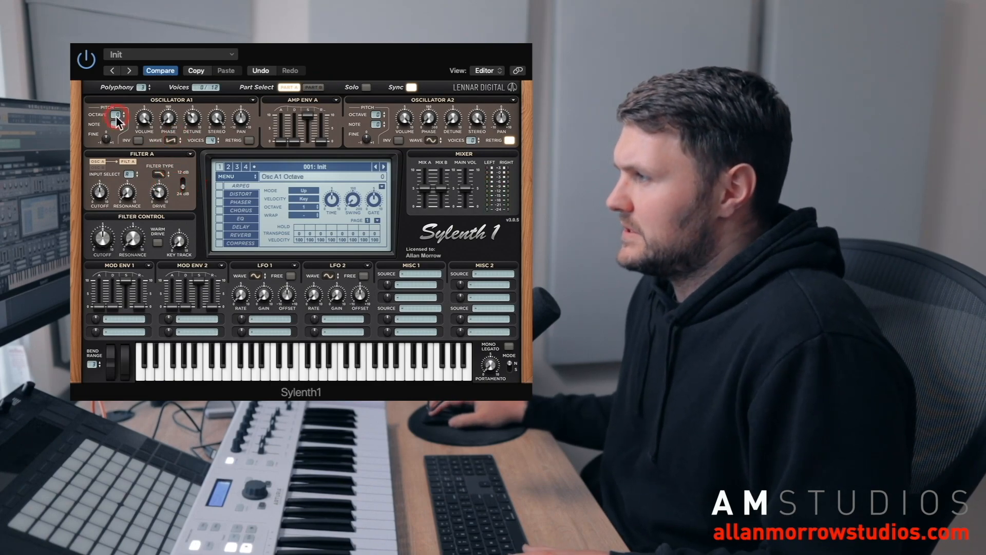
{"action": "left_click_drag", "start_coordinate": [116, 115], "coordinate": [116, 126]}
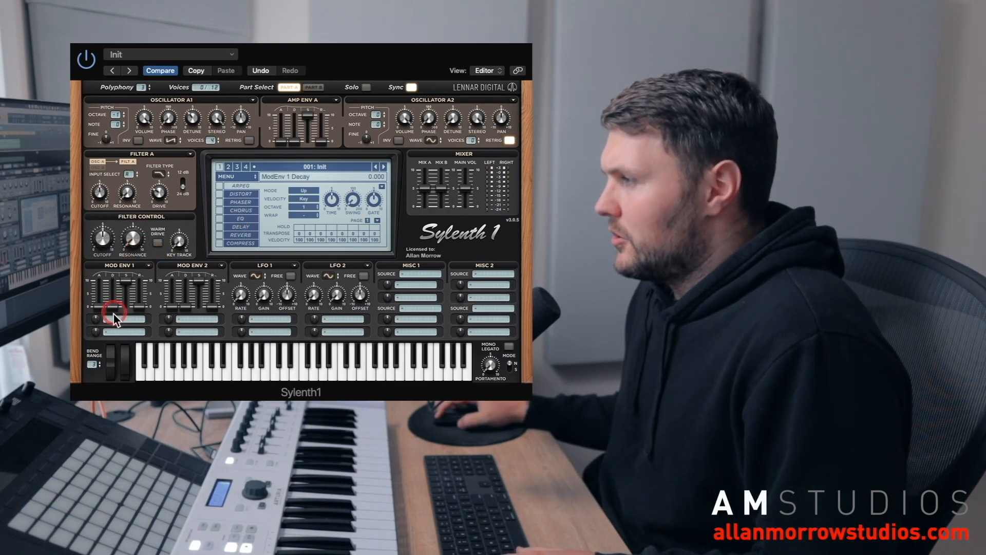
- Assign mod envelope 1 to Cutoff A, raise its modulation amount and give the envelope a short decay
{"action": "left_click", "coordinate": [114, 317]}
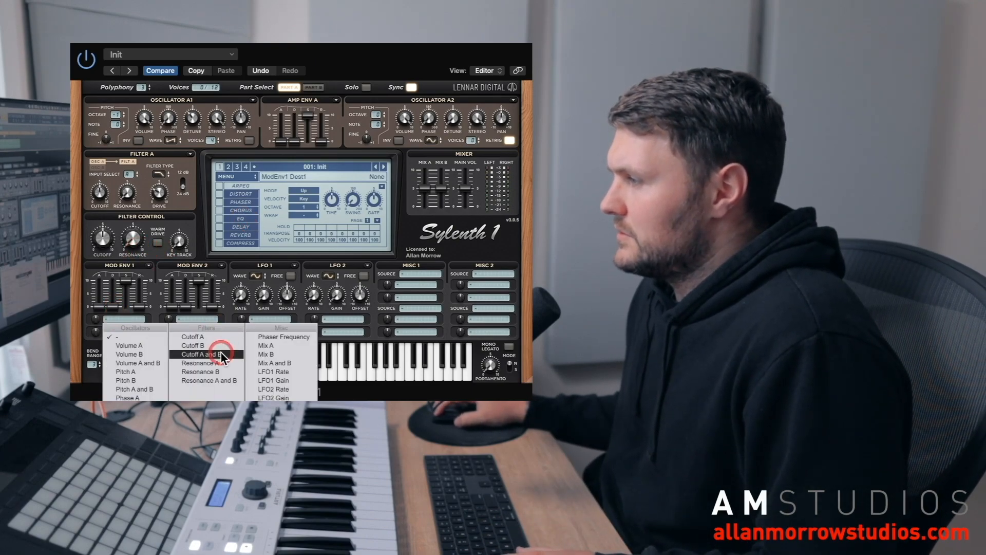
{"action": "left_click", "coordinate": [195, 336]}
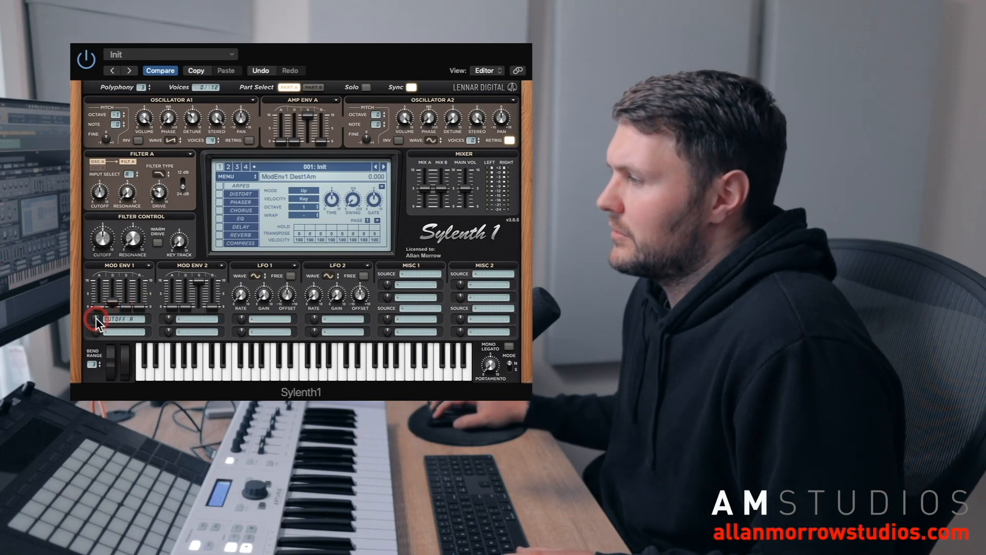
{"action": "left_click_drag", "start_coordinate": [96, 318], "coordinate": [103, 302]}
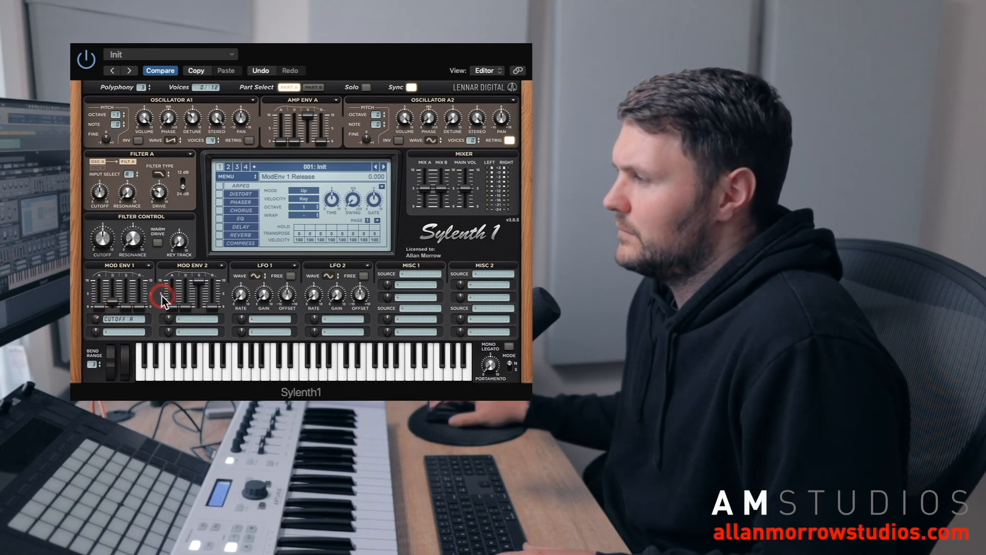
{"action": "left_click", "coordinate": [107, 320]}
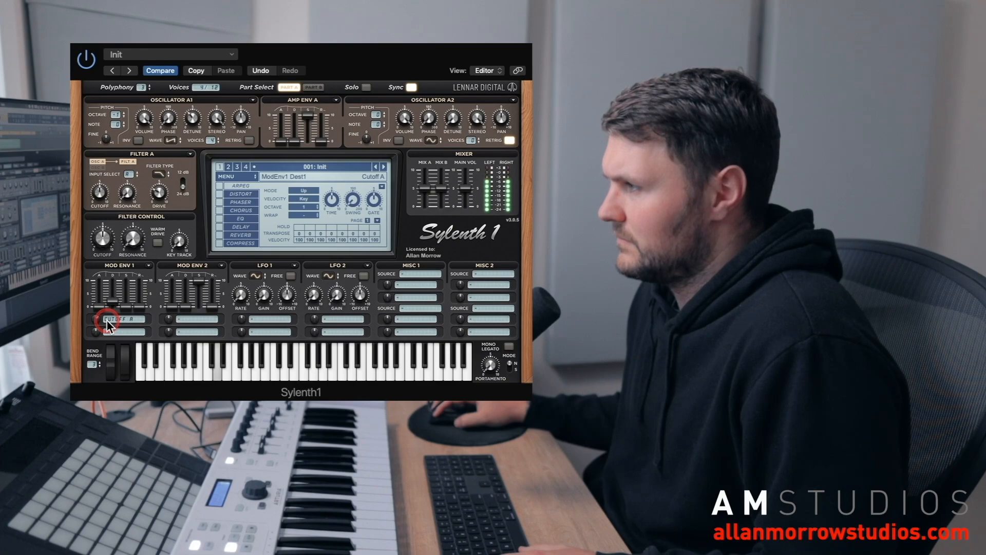
- Shape amp envelope A into a pluck by raising the decay and lowering the sustain, with the release at 0.100
{"action": "left_click", "coordinate": [305, 141]}
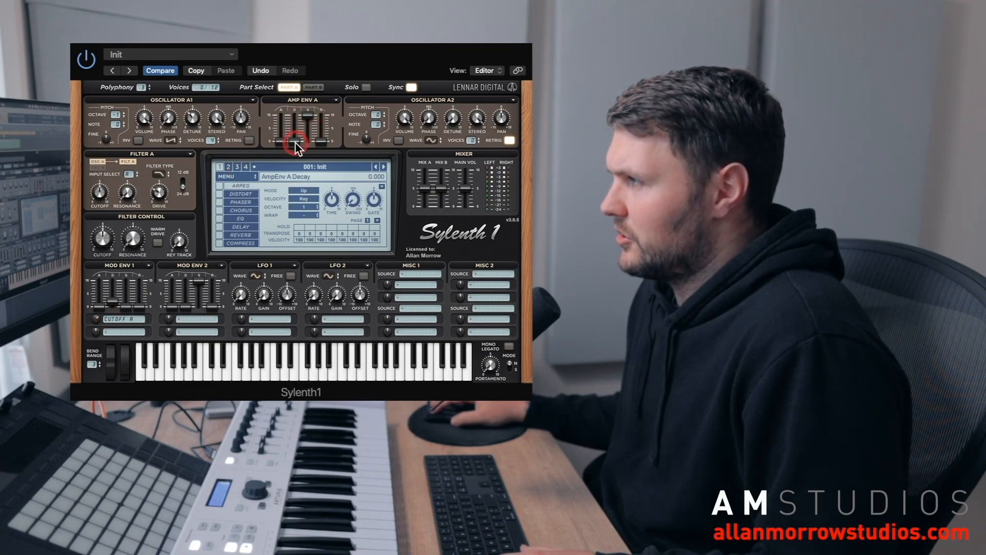
{"action": "left_click_drag", "start_coordinate": [295, 142], "coordinate": [295, 275]}
{"action": "left_click", "coordinate": [311, 115]}
{"action": "left_click", "coordinate": [312, 88]}
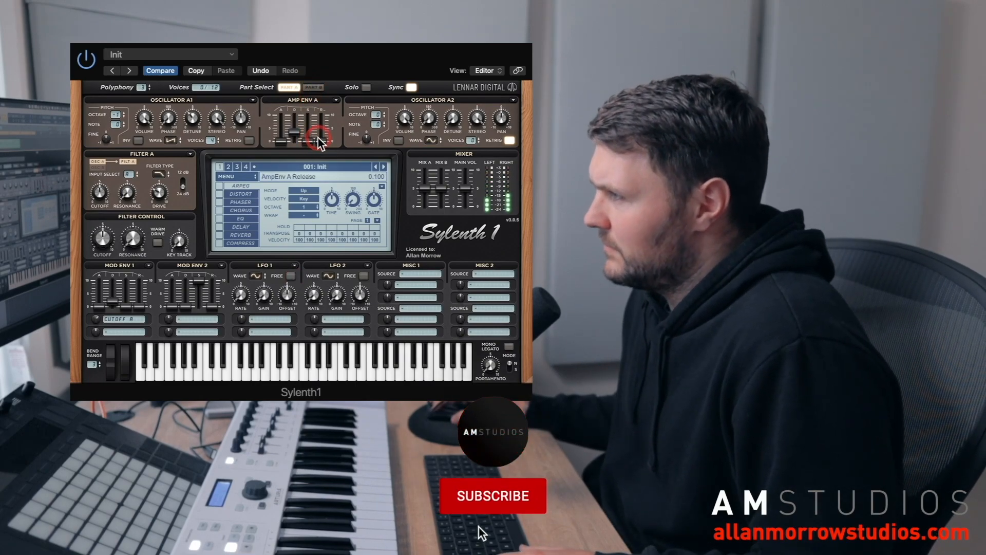
{"action": "left_click", "coordinate": [294, 131]}
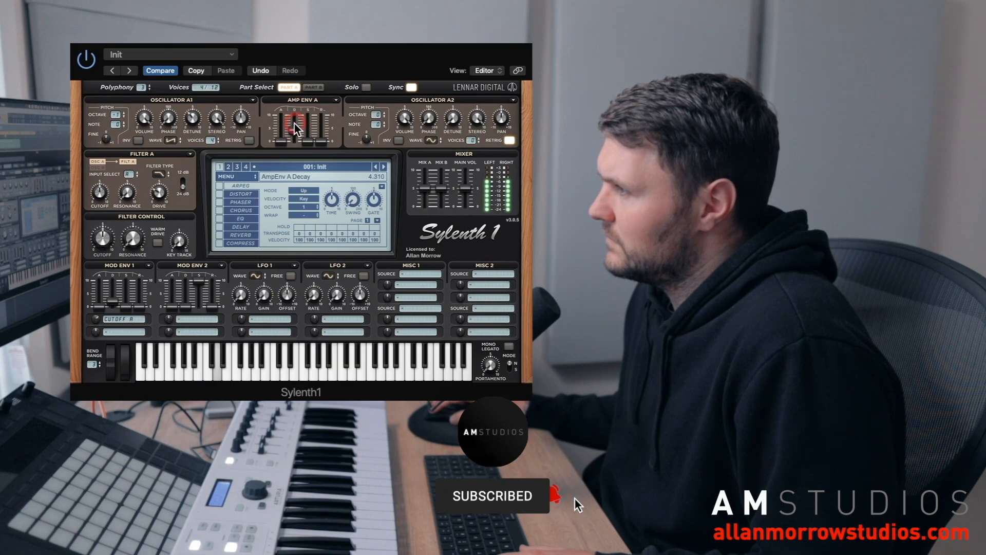
- Lower filter A's cutoff to 3.875
{"action": "left_click", "coordinate": [169, 258]}
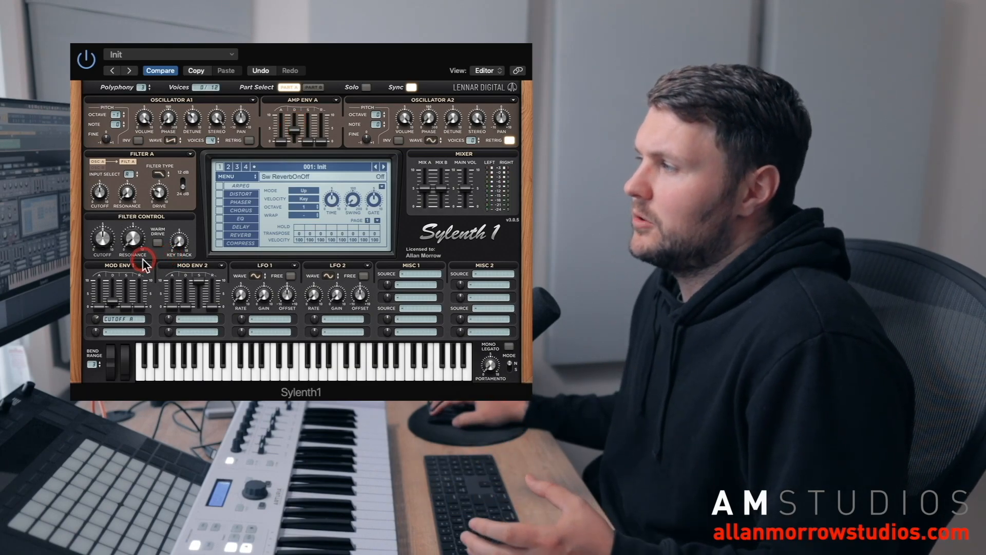
{"action": "left_click", "coordinate": [114, 210]}
{"action": "left_click_drag", "start_coordinate": [99, 191], "coordinate": [100, 201]}
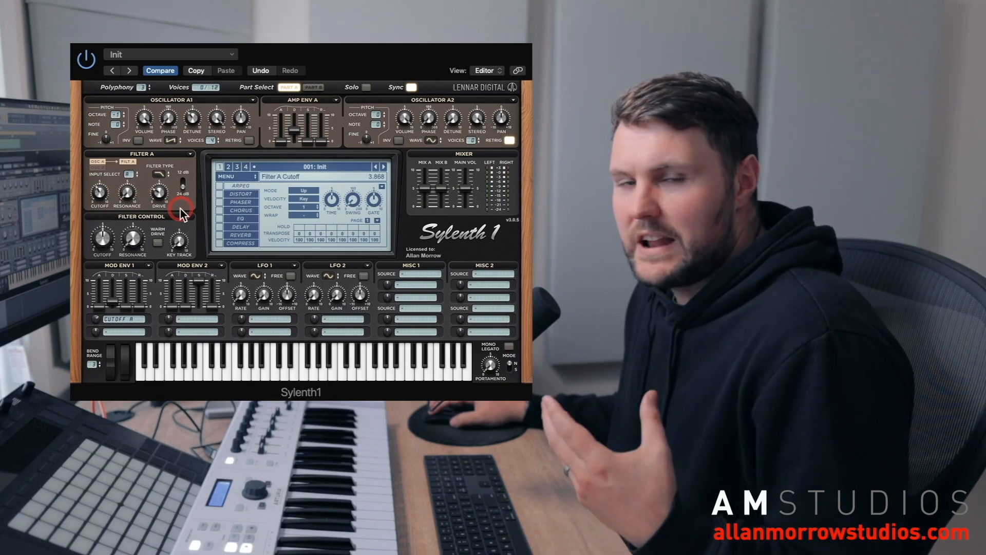
{"action": "left_click", "coordinate": [103, 194]}
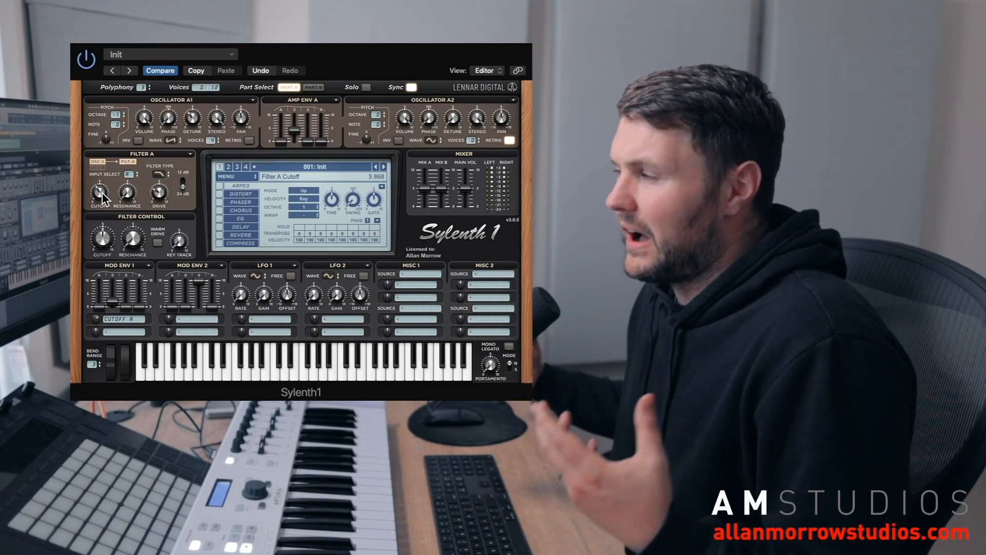
{"action": "mouse_move", "coordinate": [102, 192]}
{"action": "left_mouse_down"}
{"action": "mouse_move", "coordinate": [103, 204]}
{"action": "mouse_move", "coordinate": [104, 195]}
{"action": "left_mouse_up"}
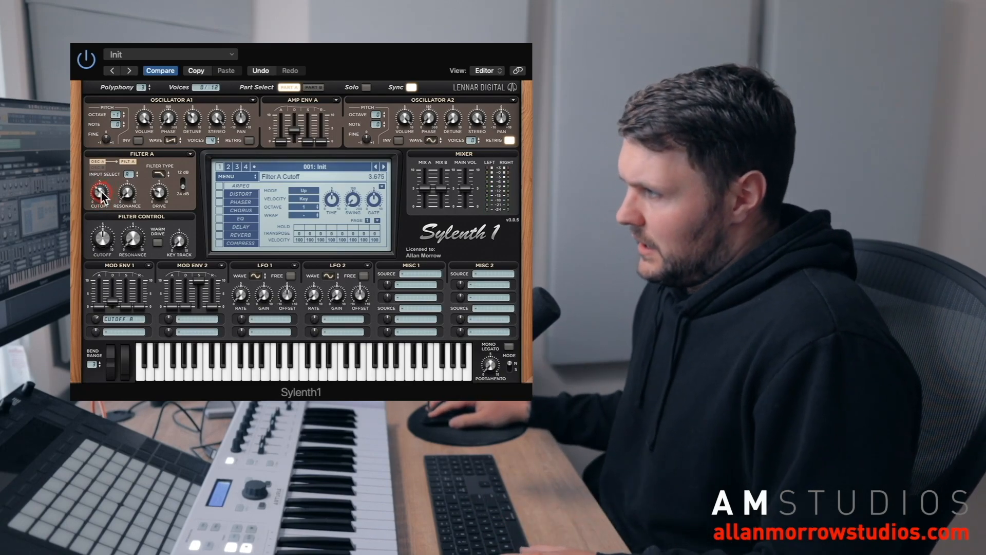
- Switch the reverb off while playing the patch, and fine-tune mod envelope 1's decay and amp envelope A's release
{"action": "left_click", "coordinate": [220, 234]}
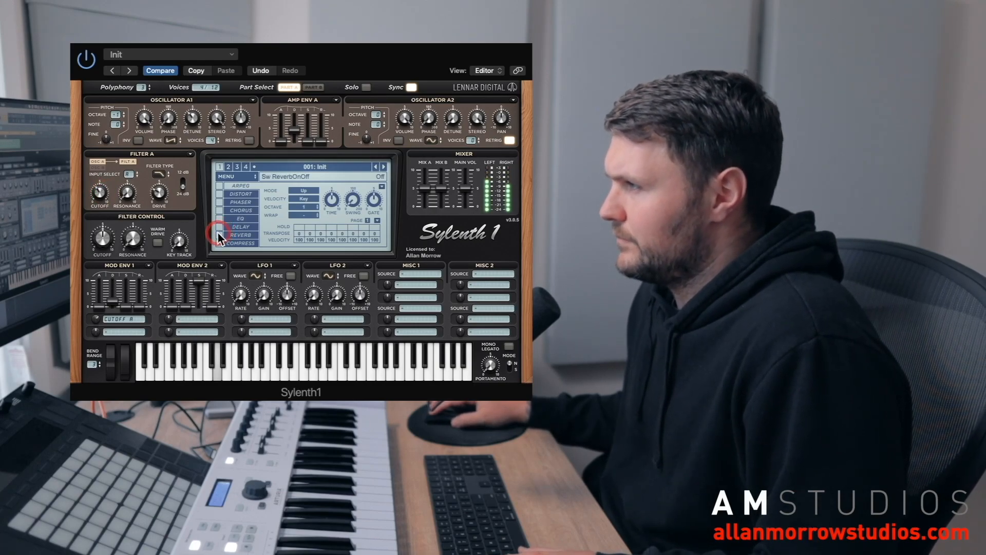
{"action": "left_click", "coordinate": [115, 300]}
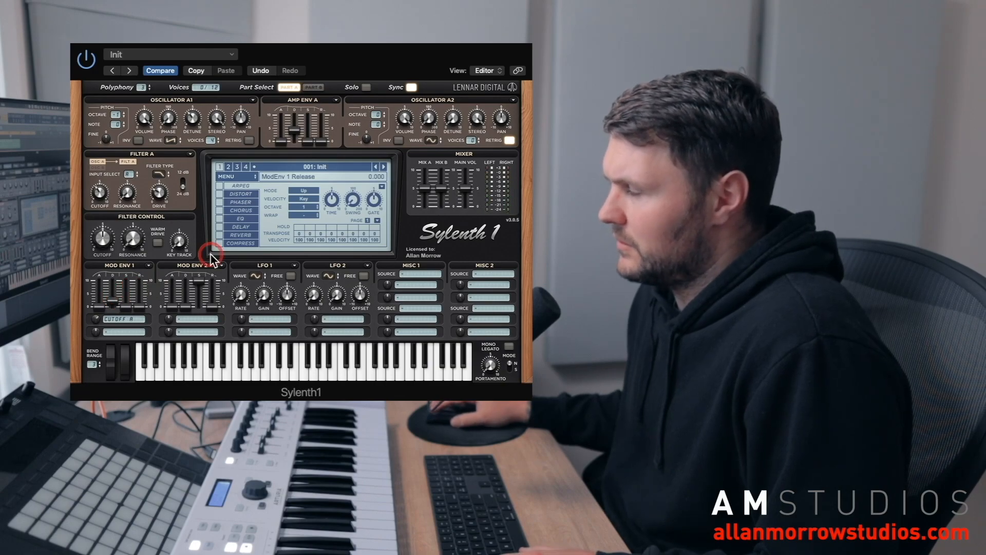
{"action": "key", "text": "space"}
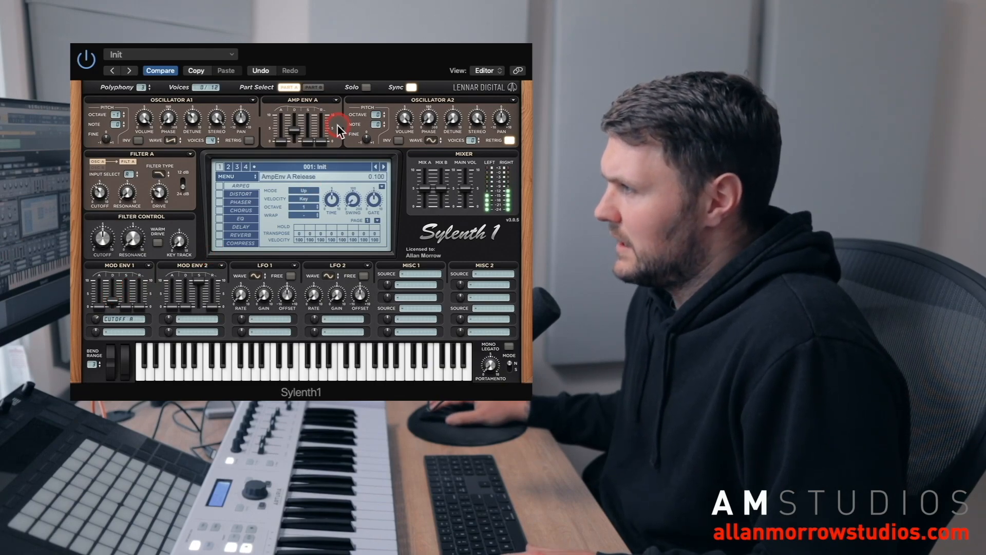
{"action": "left_click", "coordinate": [323, 141]}
{"action": "left_click_drag", "start_coordinate": [323, 141], "coordinate": [324, 140]}
{"action": "left_click", "coordinate": [403, 142]}
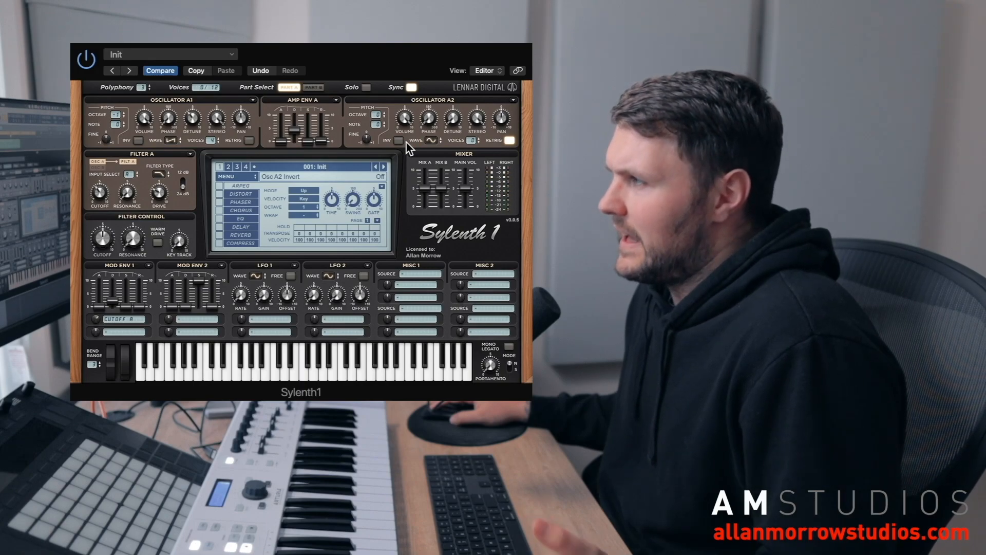
{"action": "left_click", "coordinate": [405, 143]}
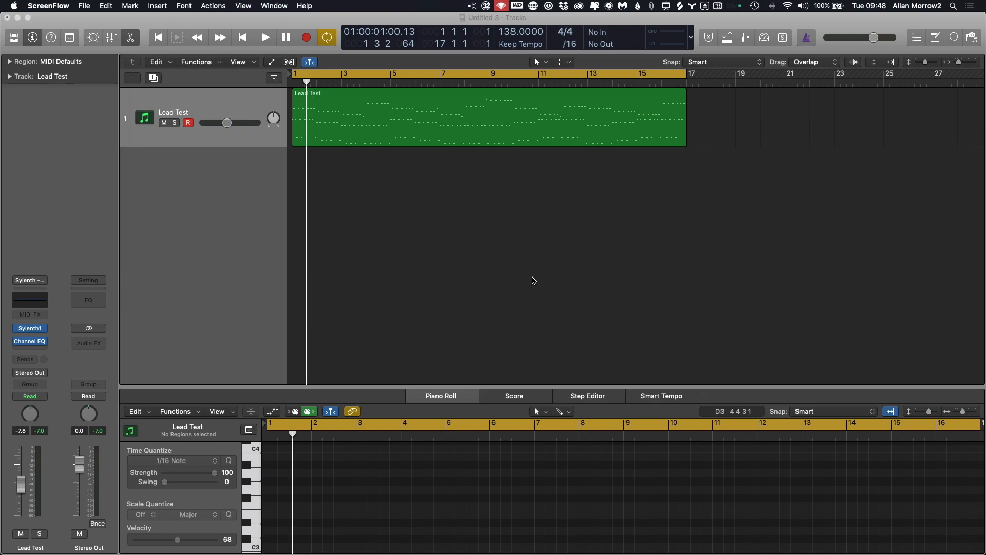
{"action": "left_click", "coordinate": [417, 286]}
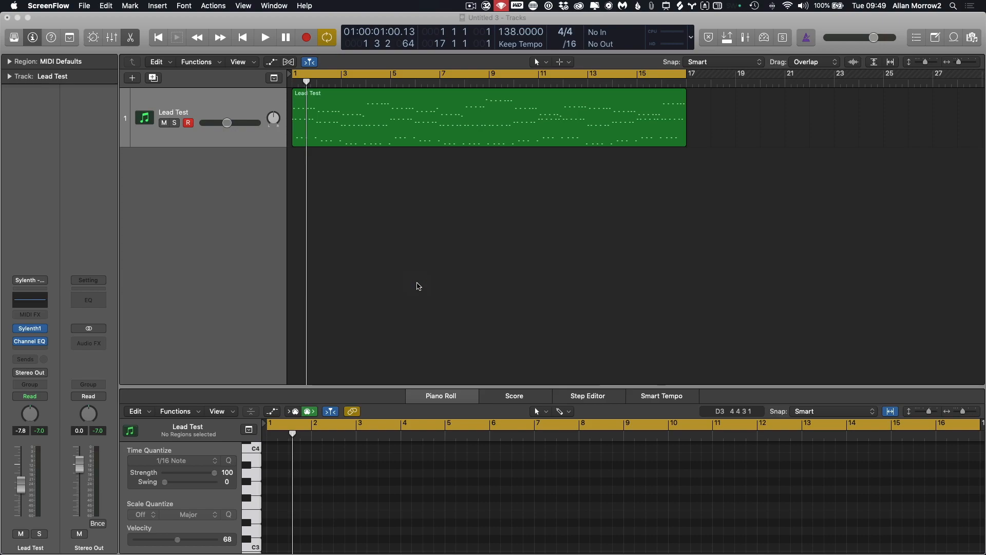
- Play the opening bars of the Lead Test region to listen to the current lead sound, and stop playback
{"action": "left_click", "coordinate": [643, 191]}
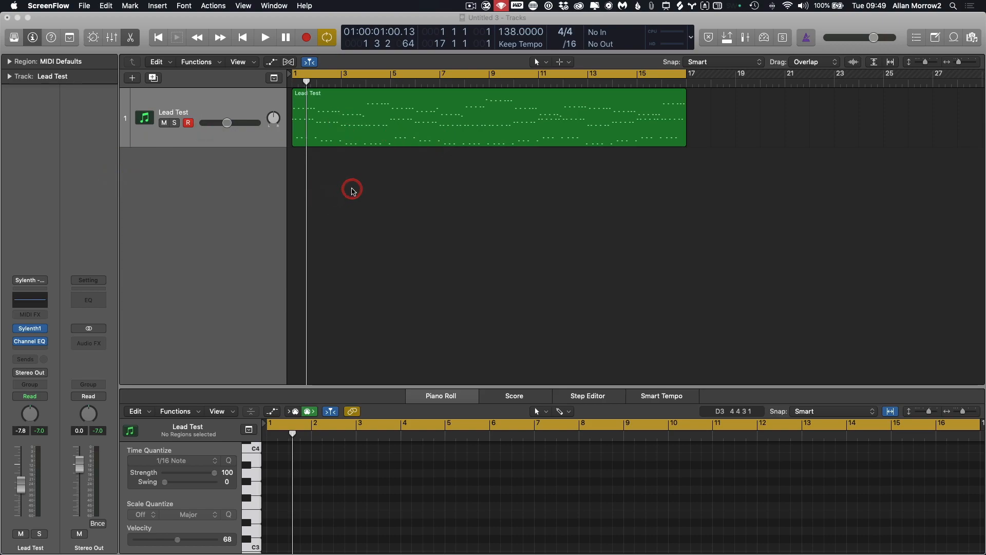
{"action": "left_click", "coordinate": [352, 192]}
{"action": "key", "text": "space"}
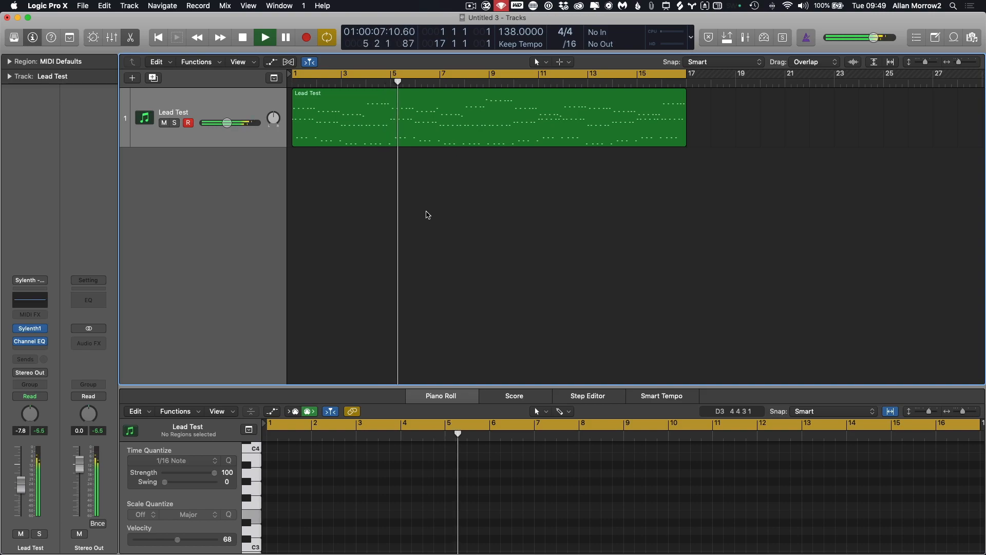
{"action": "key", "text": "space"}
{"action": "left_click", "coordinate": [427, 212]}
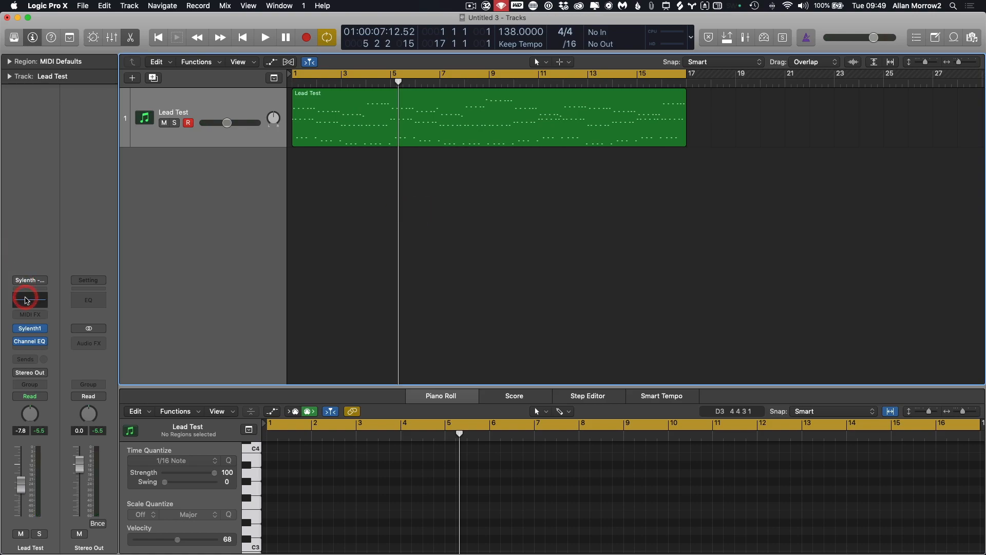
- Set the high shelf in Lead Test's Channel EQ to 8100 Hz at -0.5 dB while auditioning the lead, and close the EQ
{"action": "left_click", "coordinate": [25, 299]}
{"action": "left_click_drag", "start_coordinate": [681, 194], "coordinate": [622, 180]}
{"action": "left_click", "coordinate": [793, 327]}
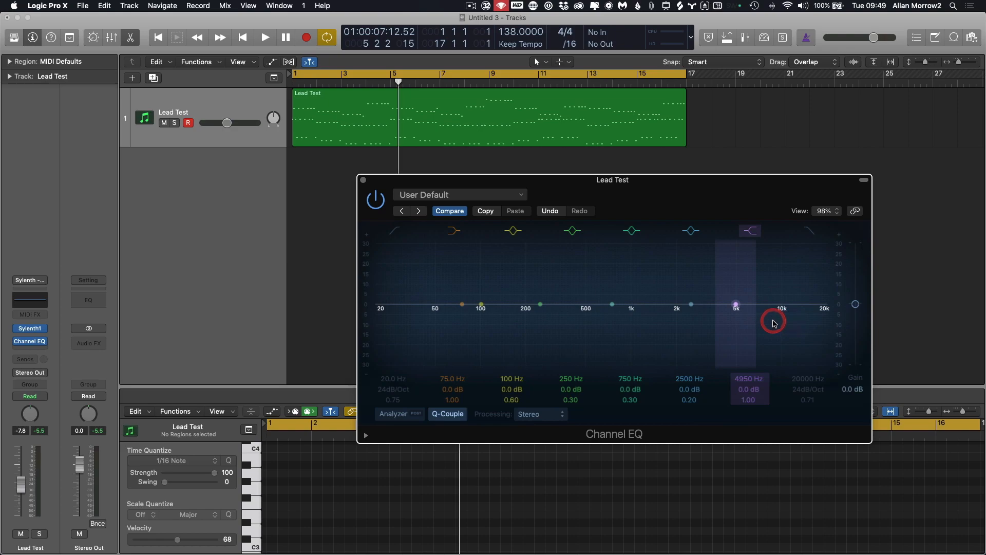
{"action": "left_click_drag", "start_coordinate": [736, 304], "coordinate": [763, 307]}
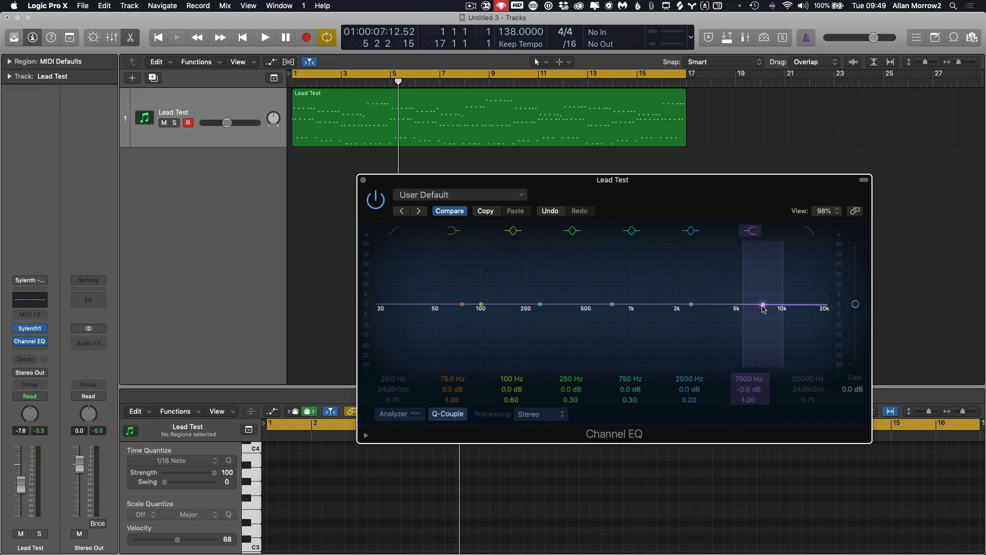
{"action": "key", "text": "space"}
{"action": "mouse_move", "coordinate": [763, 308]}
{"action": "left_mouse_down"}
{"action": "mouse_move", "coordinate": [769, 324]}
{"action": "mouse_move", "coordinate": [768, 300]}
{"action": "left_mouse_up"}
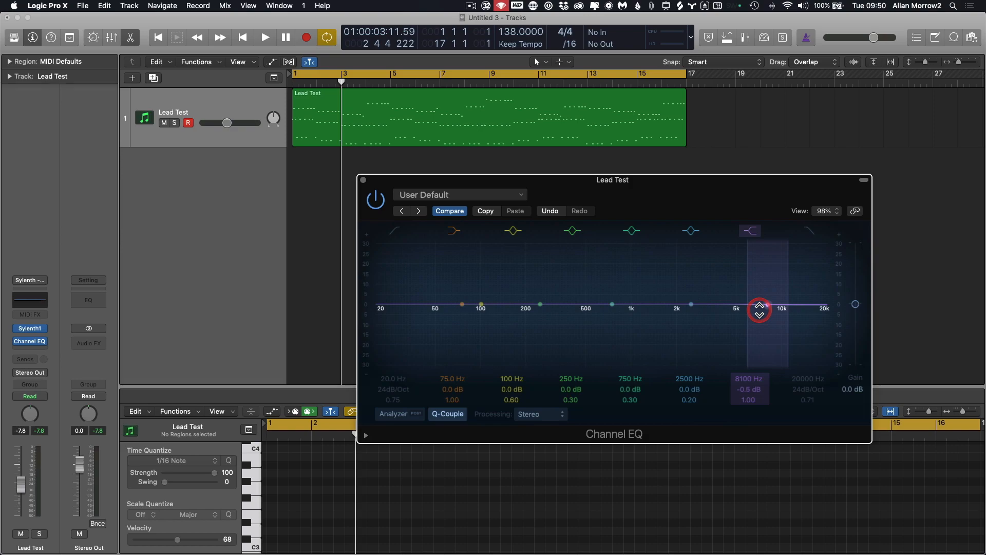
{"action": "left_click_drag", "start_coordinate": [708, 180], "coordinate": [734, 179]}
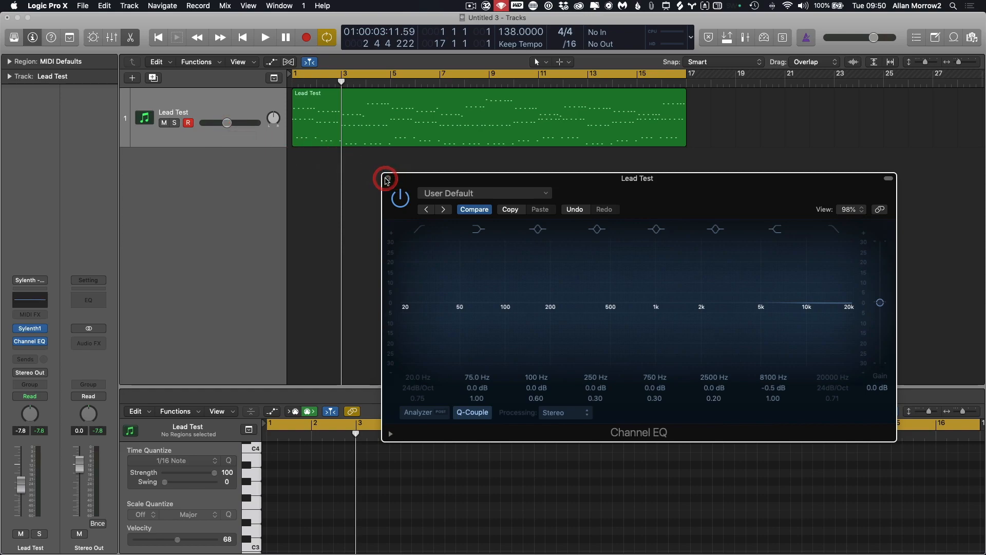
{"action": "left_click", "coordinate": [386, 180]}
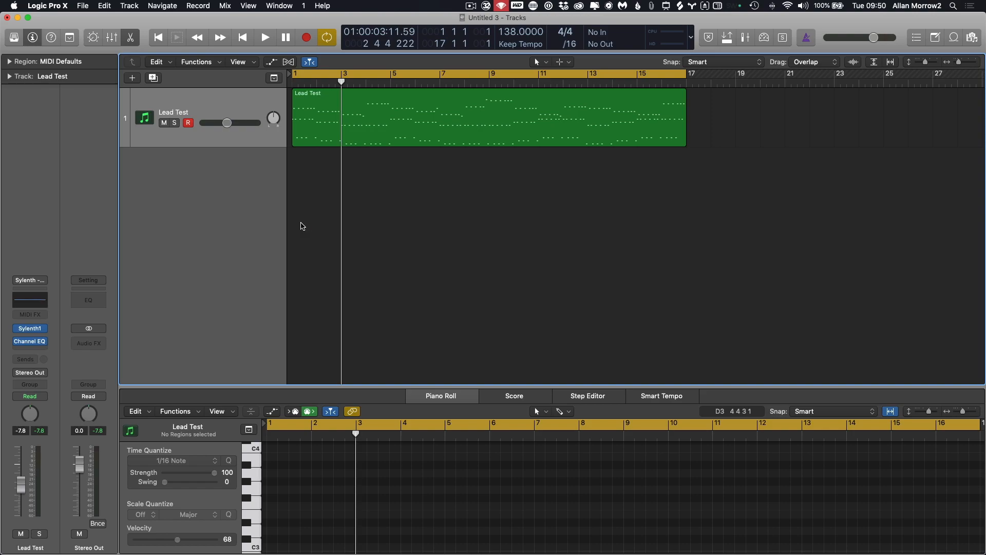
- Open Sylenth1 on the Lead Test track and move its window clear of the channel strip
{"action": "left_click", "coordinate": [302, 225]}
{"action": "left_click", "coordinate": [101, 298]}
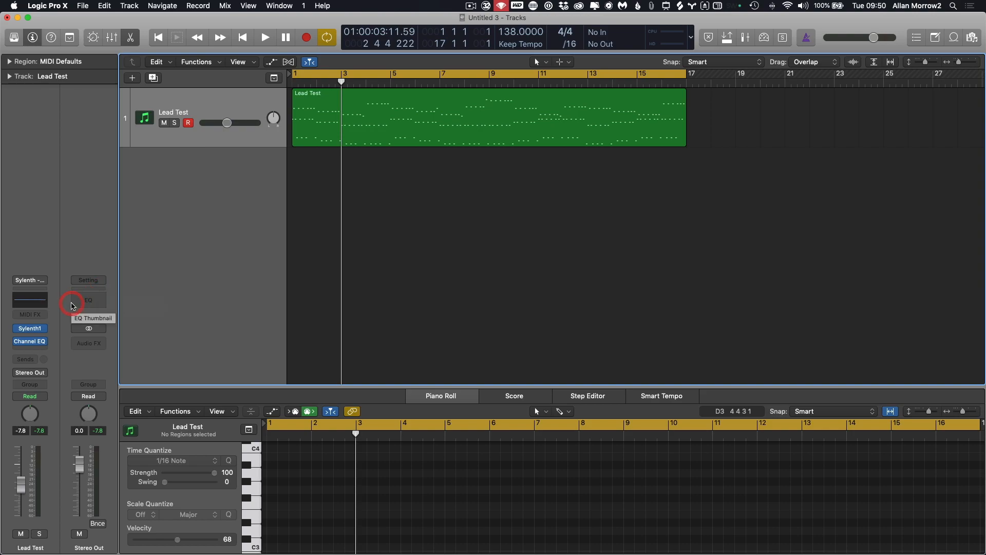
{"action": "left_click", "coordinate": [32, 330]}
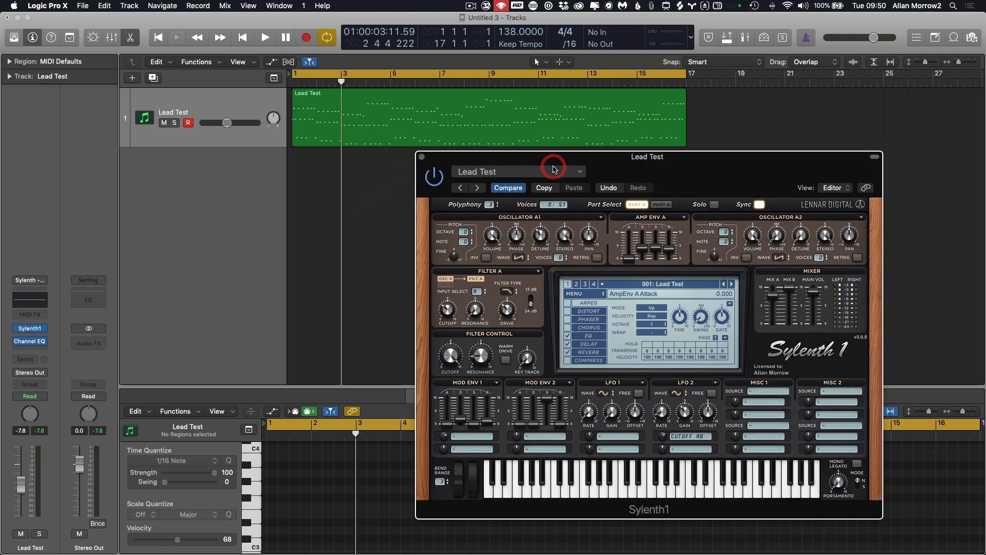
{"action": "left_click_drag", "start_coordinate": [572, 160], "coordinate": [454, 120]}
{"action": "left_click", "coordinate": [563, 257]}
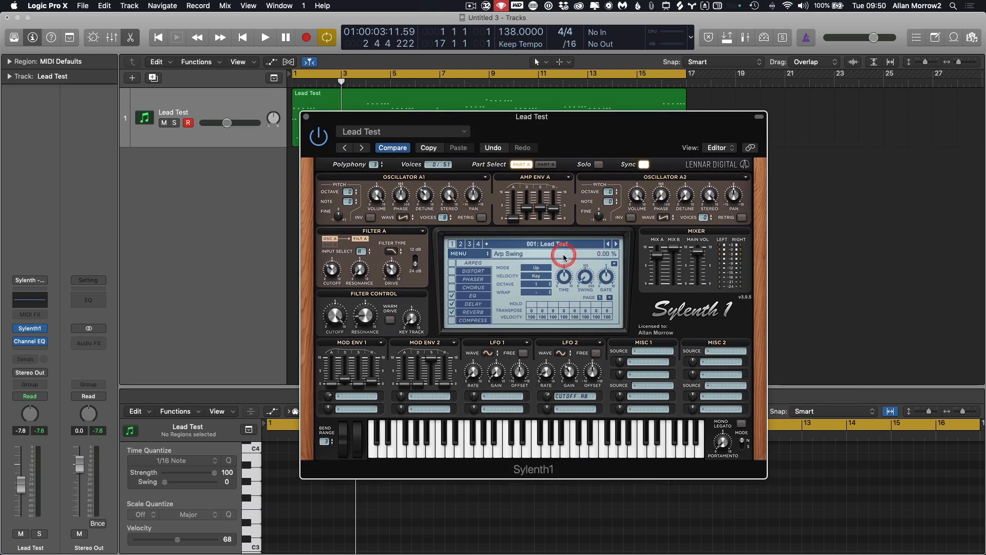
- Examine the oscillator settings in Part B of the patch and return to Part A
{"action": "left_click", "coordinate": [545, 164]}
{"action": "left_click", "coordinate": [459, 237]}
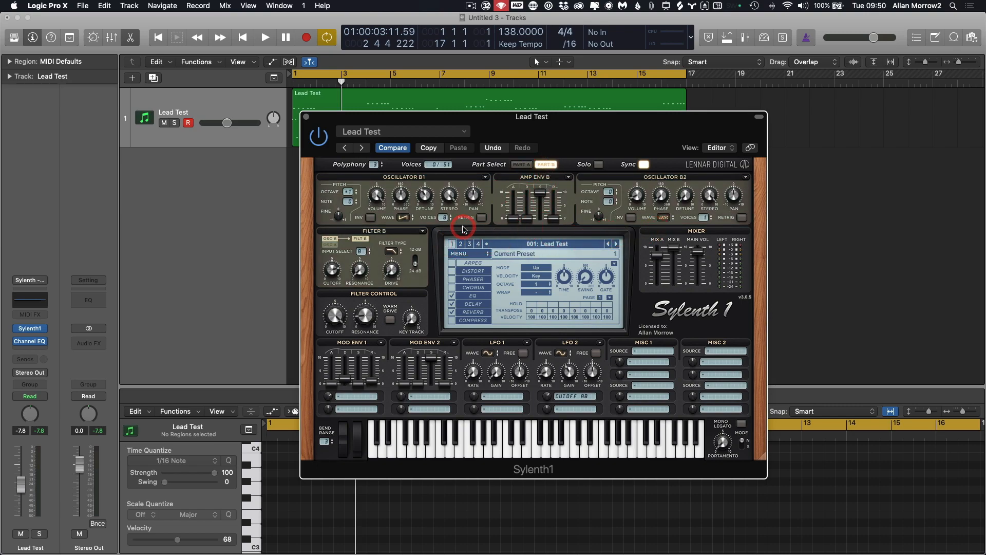
{"action": "left_click", "coordinate": [351, 200]}
{"action": "left_click_drag", "start_coordinate": [575, 118], "coordinate": [608, 158]}
{"action": "left_click", "coordinate": [555, 204]}
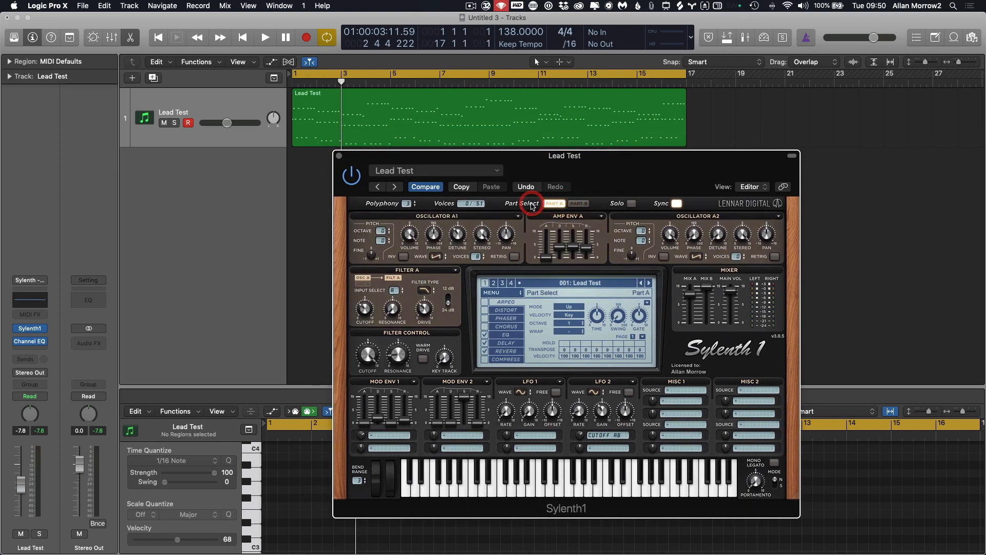
- Lower the patch's main volume during playback and check amp envelope A's release and sustain
{"action": "key", "text": "space"}
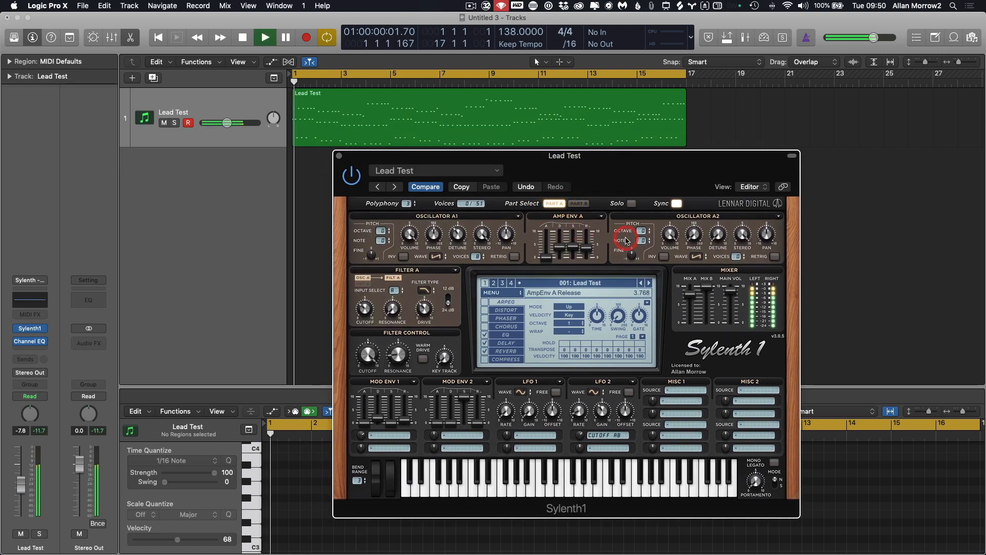
{"action": "left_click", "coordinate": [584, 250]}
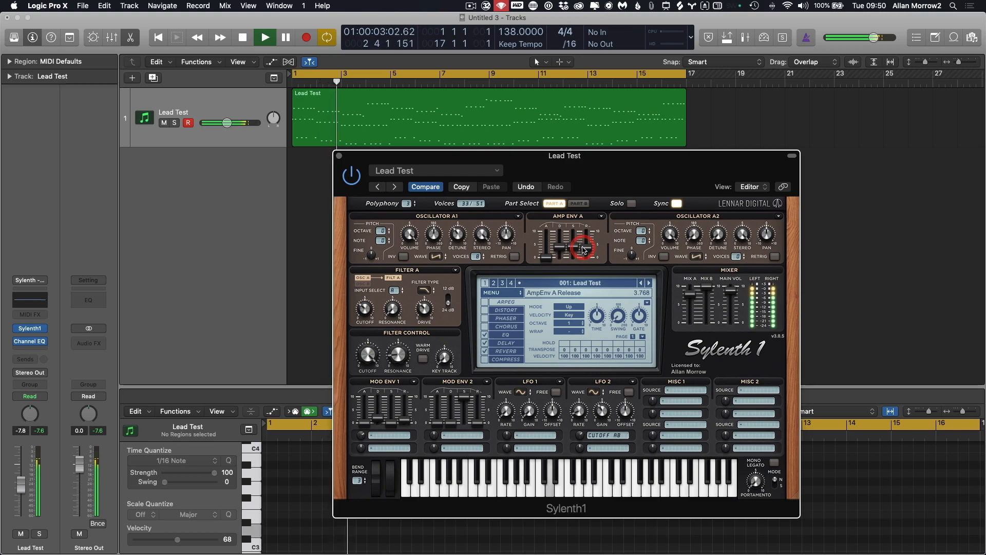
{"action": "left_click_drag", "start_coordinate": [731, 291], "coordinate": [731, 308]}
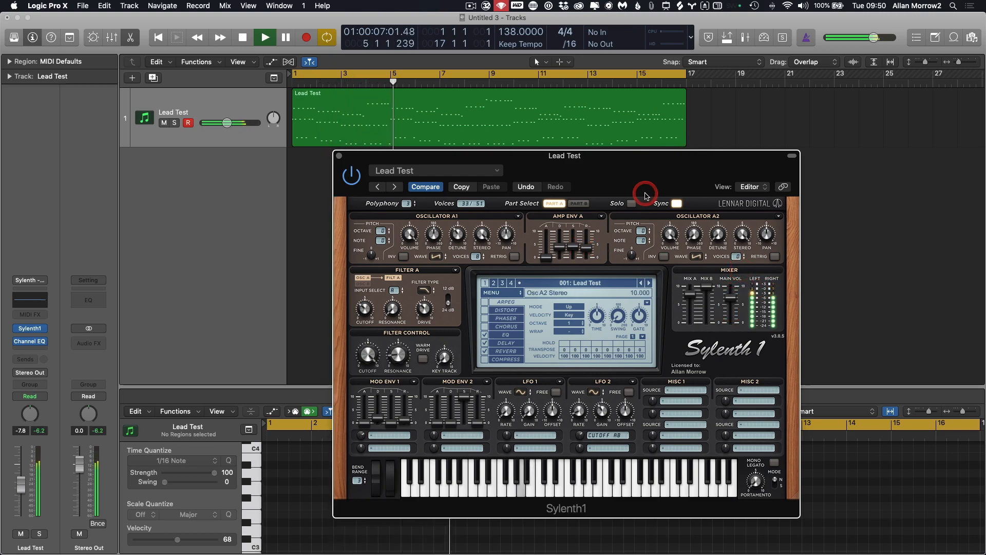
{"action": "left_click", "coordinate": [584, 250]}
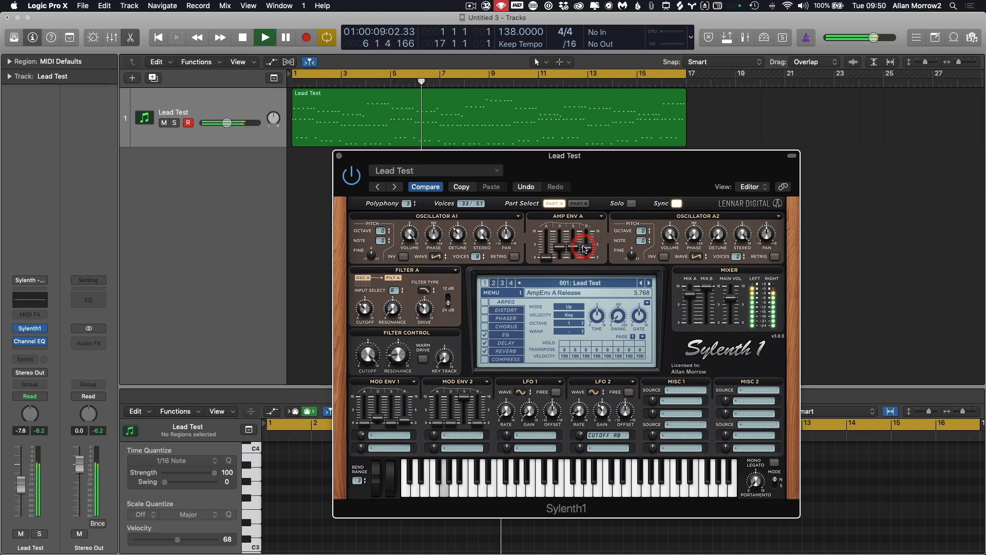
{"action": "key", "text": "space"}
{"action": "left_click", "coordinate": [577, 250]}
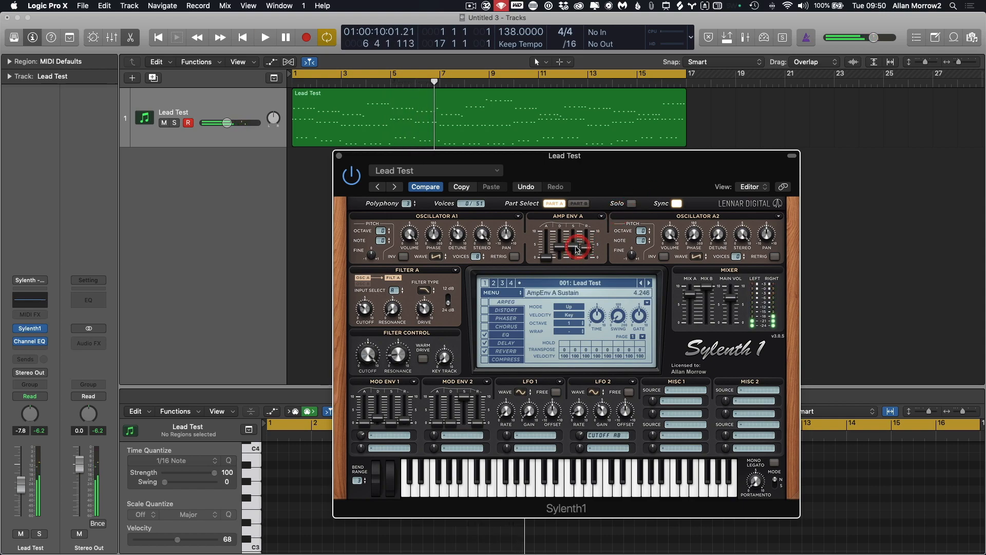
- Solo Part B of the patch and play the region to hear it alone
{"action": "left_click", "coordinate": [577, 203]}
{"action": "left_click", "coordinate": [465, 319]}
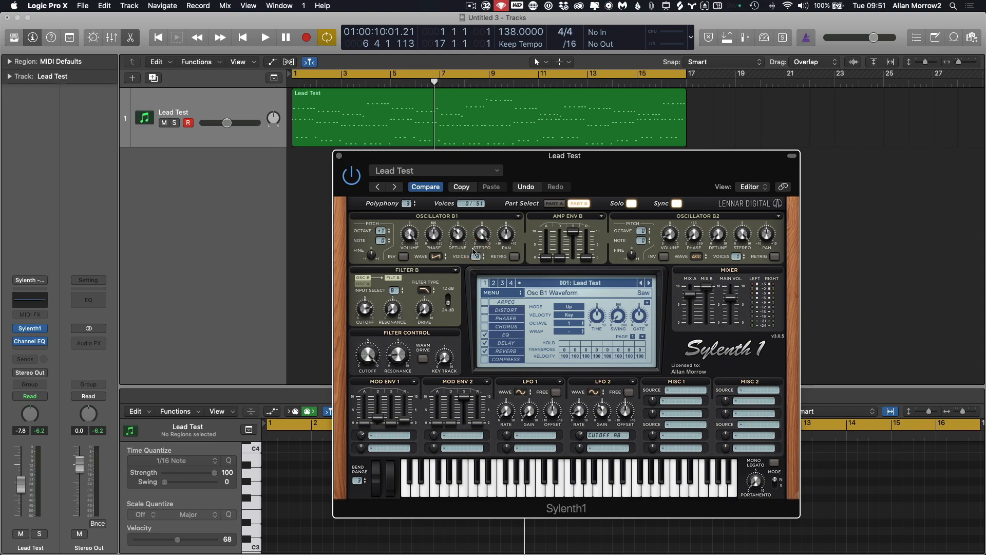
{"action": "key", "text": "space"}
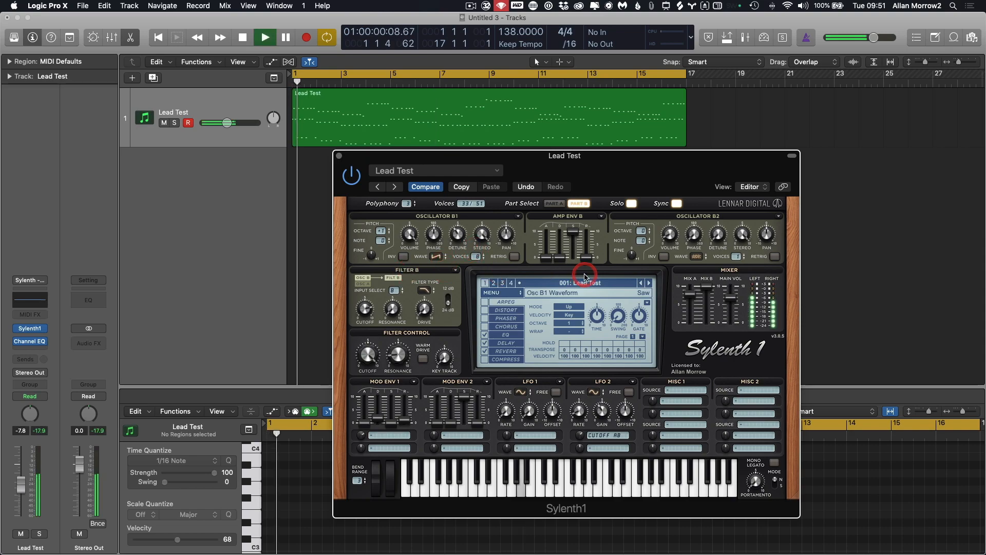
{"action": "key", "text": "space"}
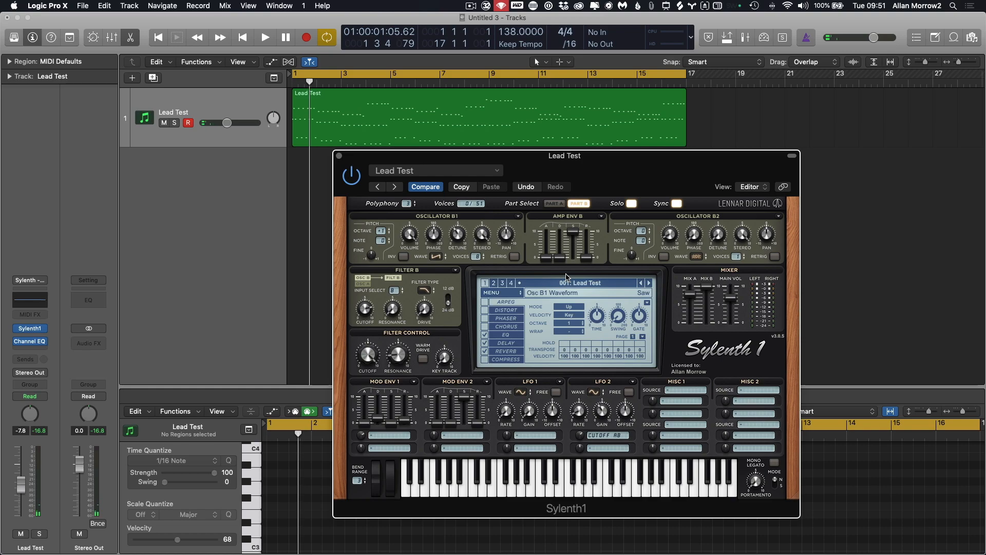
- Switch to Part A with solo still on and play it alone
{"action": "left_click", "coordinate": [560, 205]}
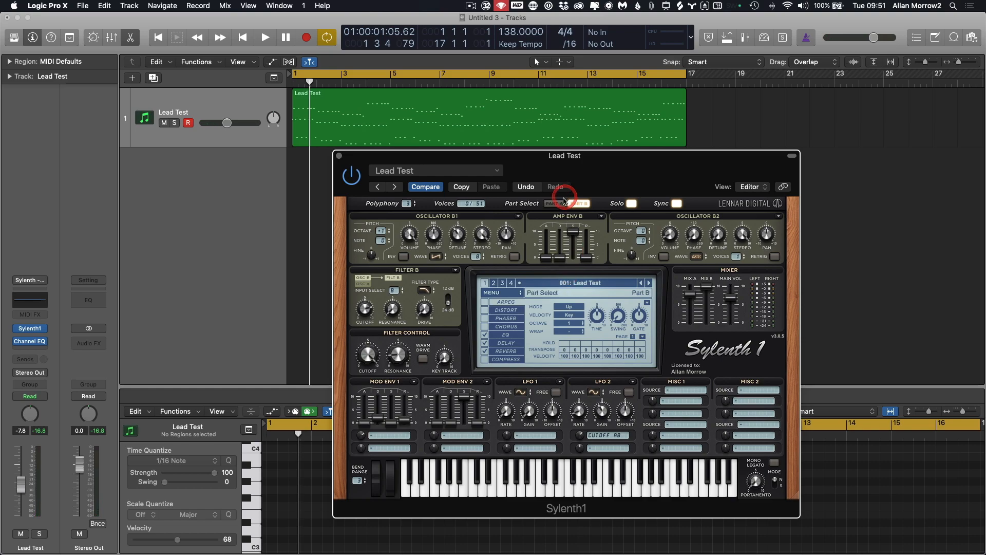
{"action": "left_click", "coordinate": [560, 205]}
{"action": "key", "text": "space"}
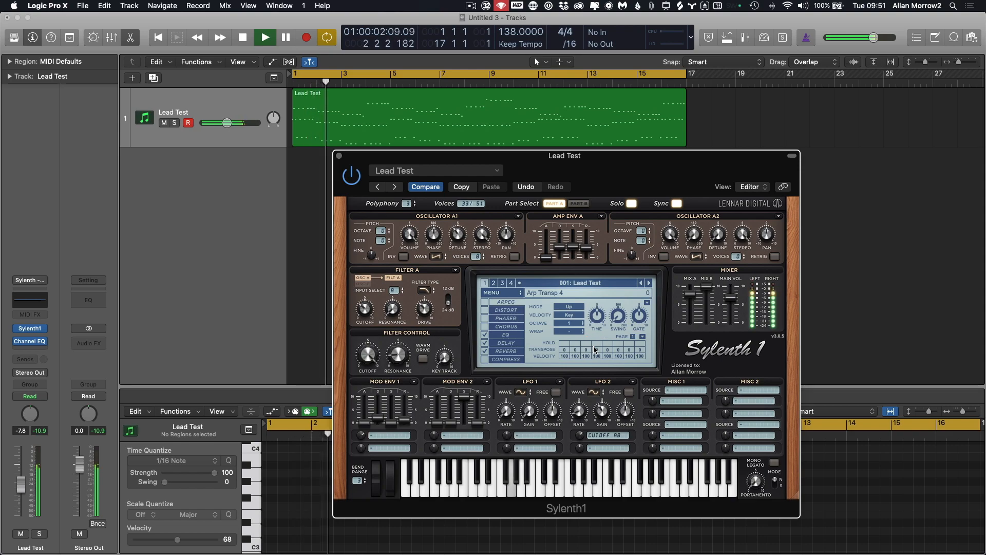
{"action": "key", "text": "space"}
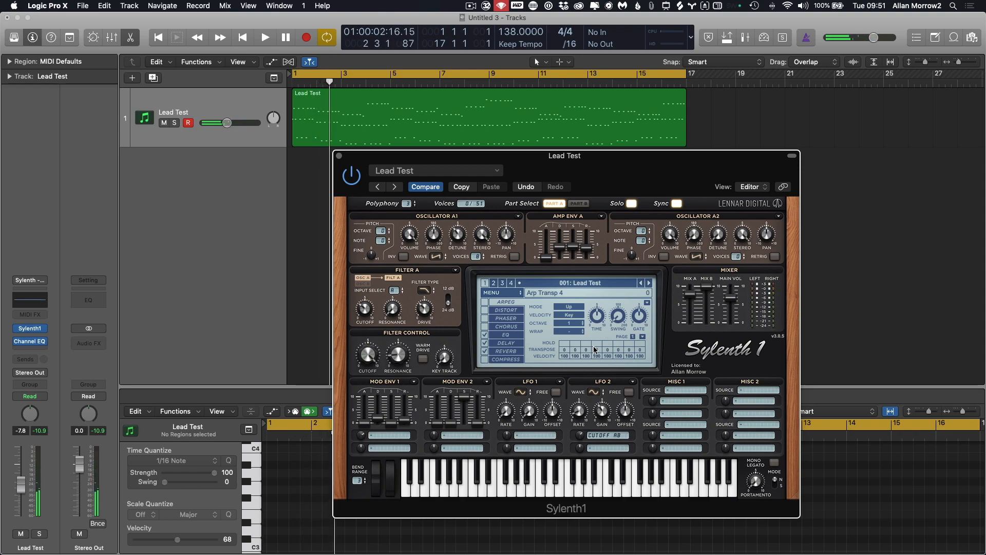
{"action": "left_click", "coordinate": [592, 349]}
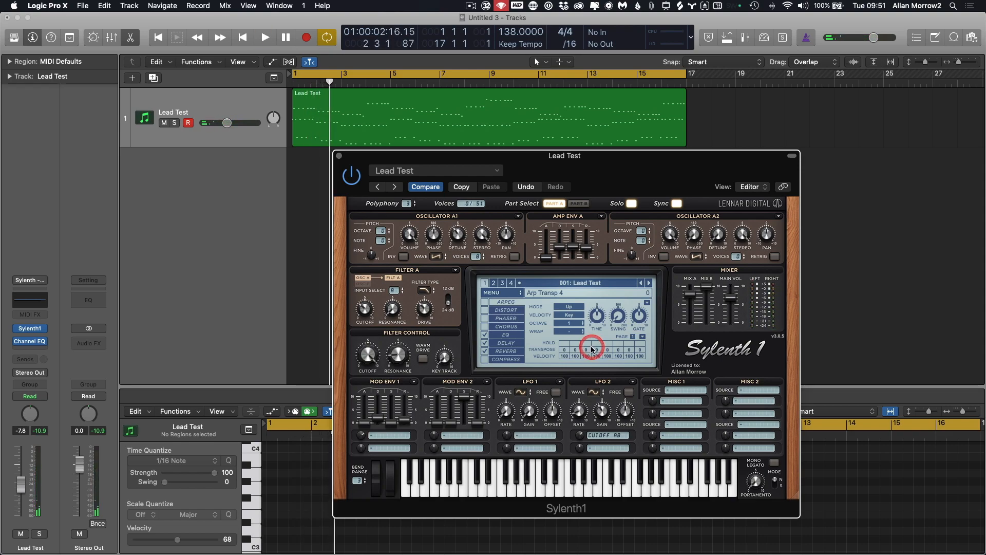
- In Part B, set oscillator B2's volume to 0.000 and oscillator B1's octave to 0, and check B1's saw waveform
{"action": "left_click", "coordinate": [577, 204]}
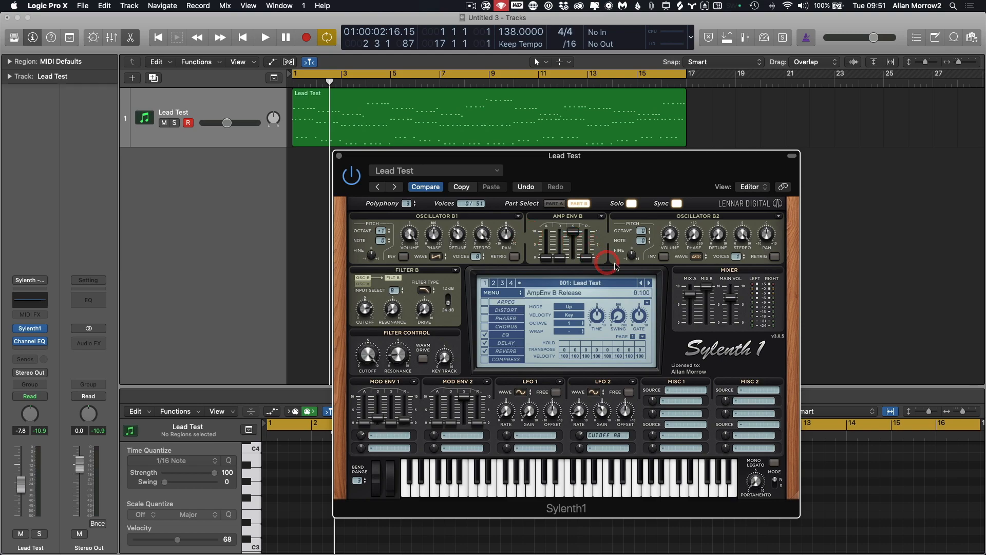
{"action": "left_click", "coordinate": [672, 236]}
{"action": "left_click_drag", "start_coordinate": [674, 237], "coordinate": [724, 274]}
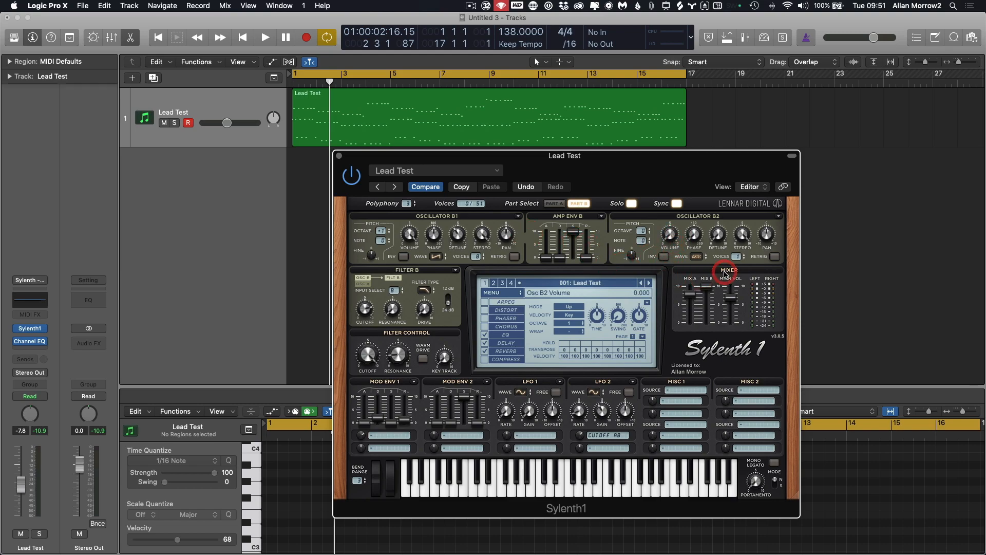
{"action": "left_click", "coordinate": [380, 233]}
{"action": "left_click", "coordinate": [435, 258]}
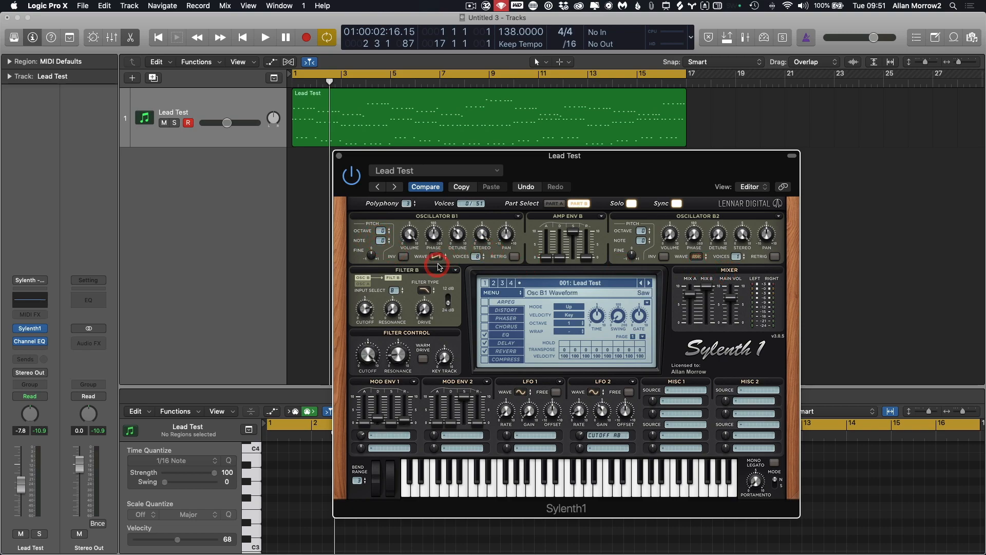
{"action": "left_click", "coordinate": [436, 263]}
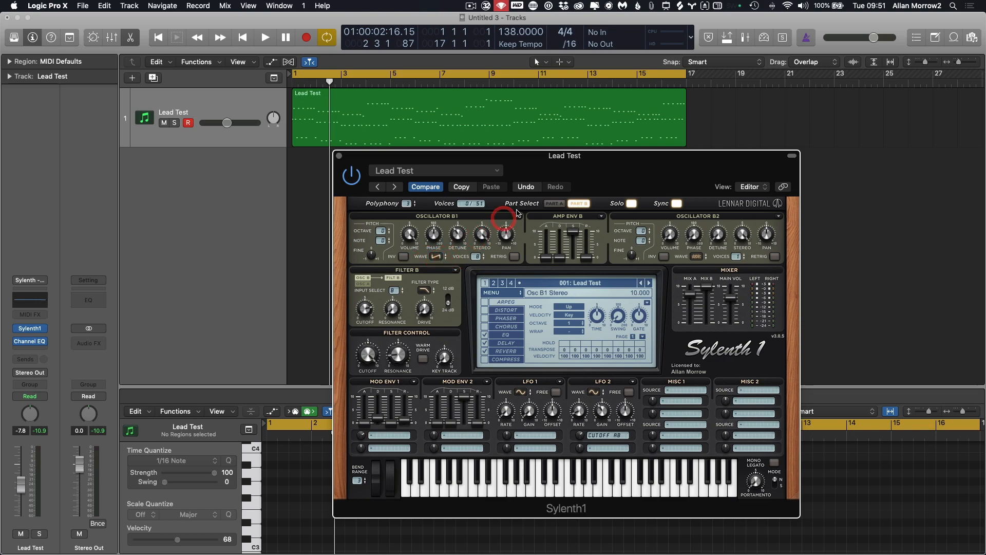
- Play Part A soloed and switch to Part B to compare the two parts
{"action": "left_click", "coordinate": [551, 204]}
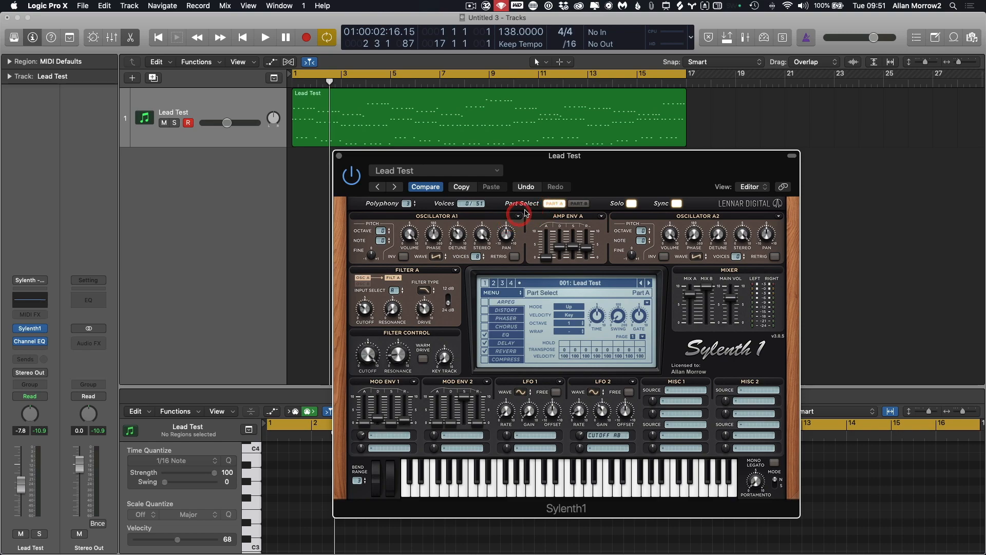
{"action": "key", "text": "space"}
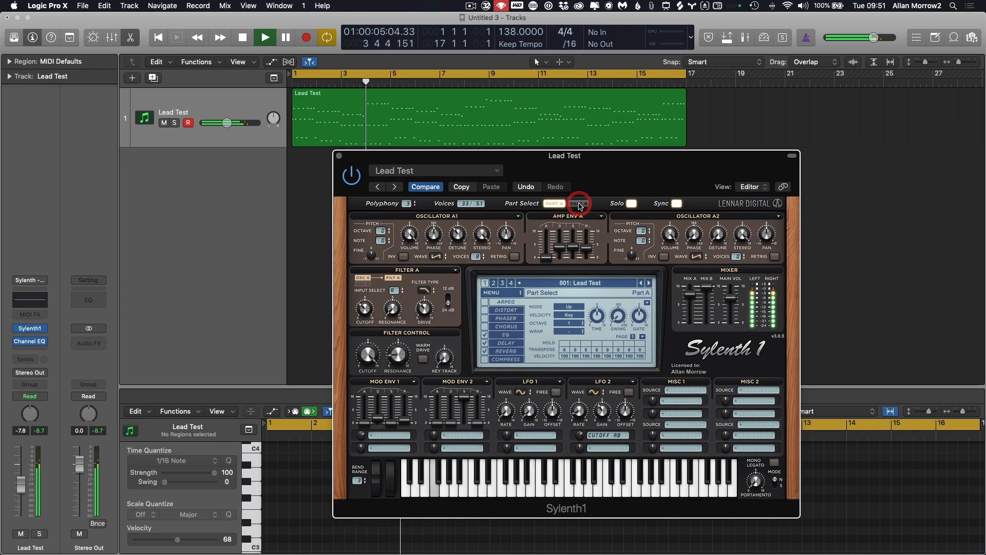
{"action": "key", "text": "space"}
{"action": "left_click", "coordinate": [581, 204]}
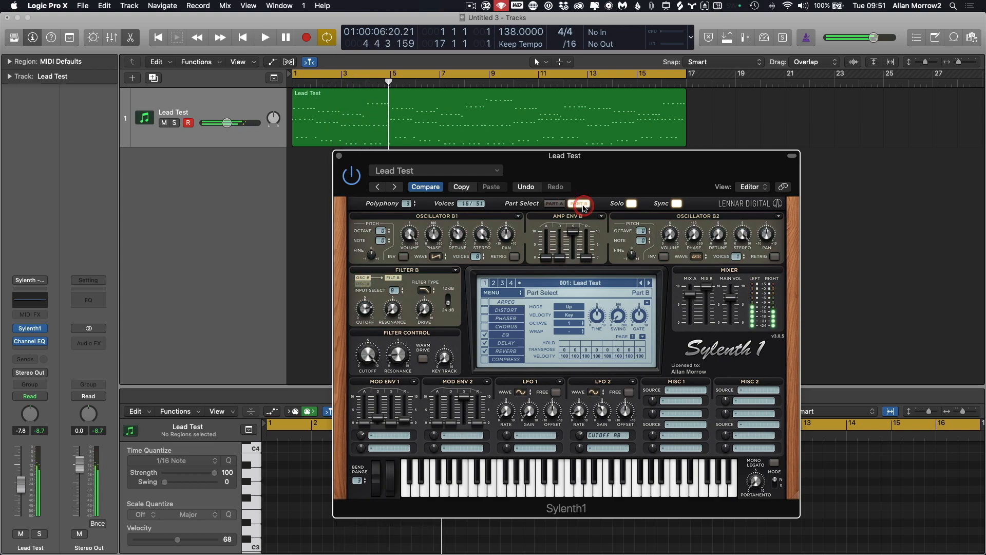
- Set oscillator B1's octave to +1 and oscillator B2's volume to 0.800, and play both parts with solo off
{"action": "left_click", "coordinate": [382, 232]}
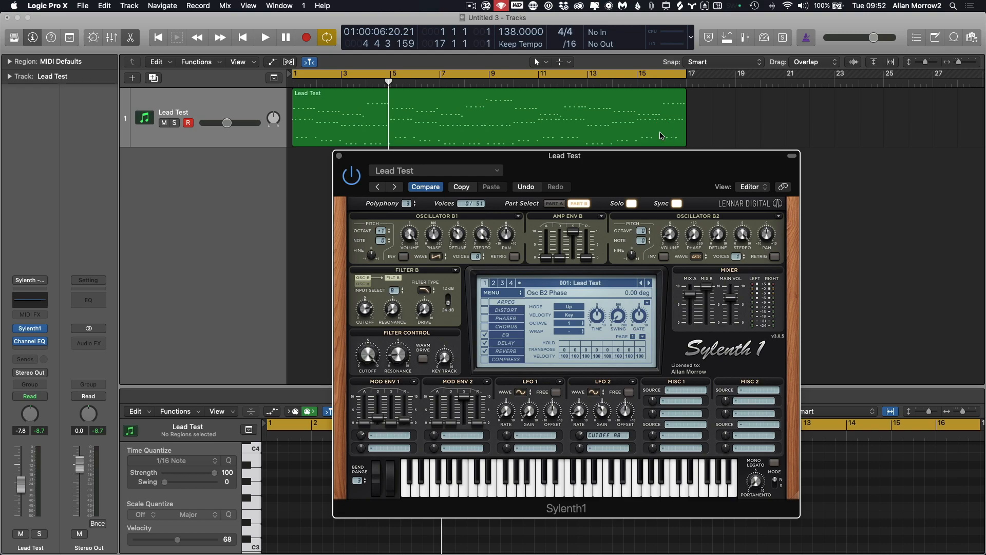
{"action": "left_click_drag", "start_coordinate": [656, 159], "coordinate": [655, 157]}
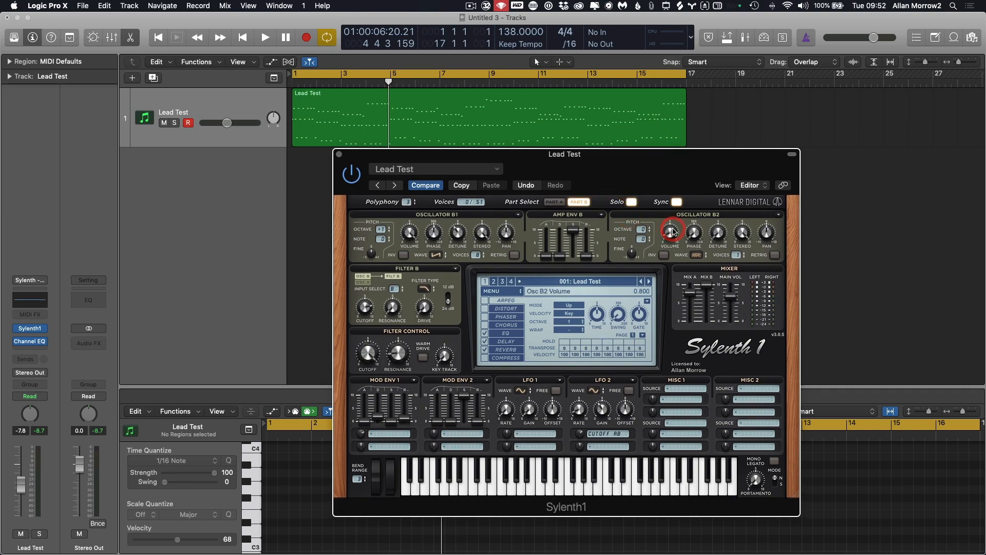
{"action": "key", "text": "space"}
{"action": "left_click", "coordinate": [629, 203]}
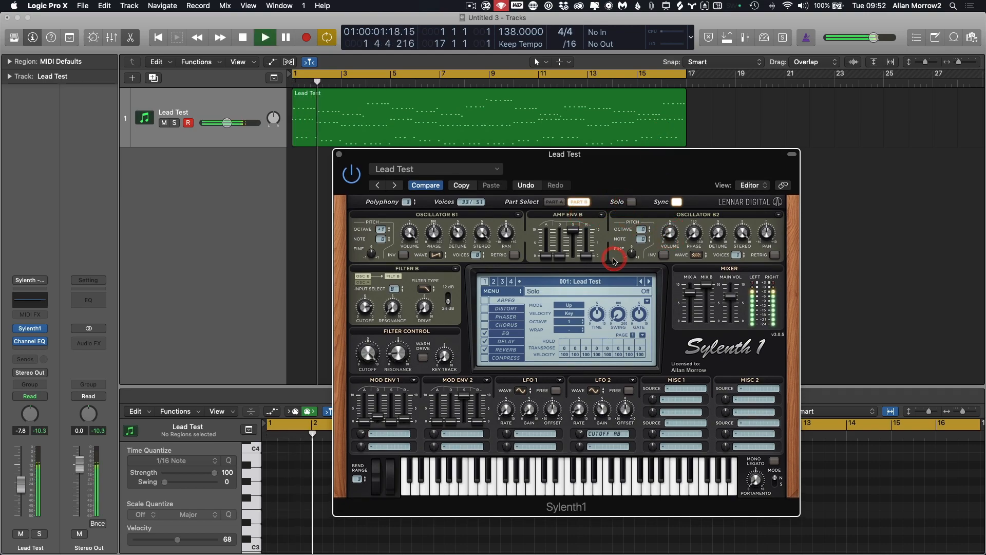
- Restart playback in Part A and check its amp envelope sustain, ending with Part B selected
{"action": "left_click", "coordinate": [557, 202]}
{"action": "key", "text": "space"}
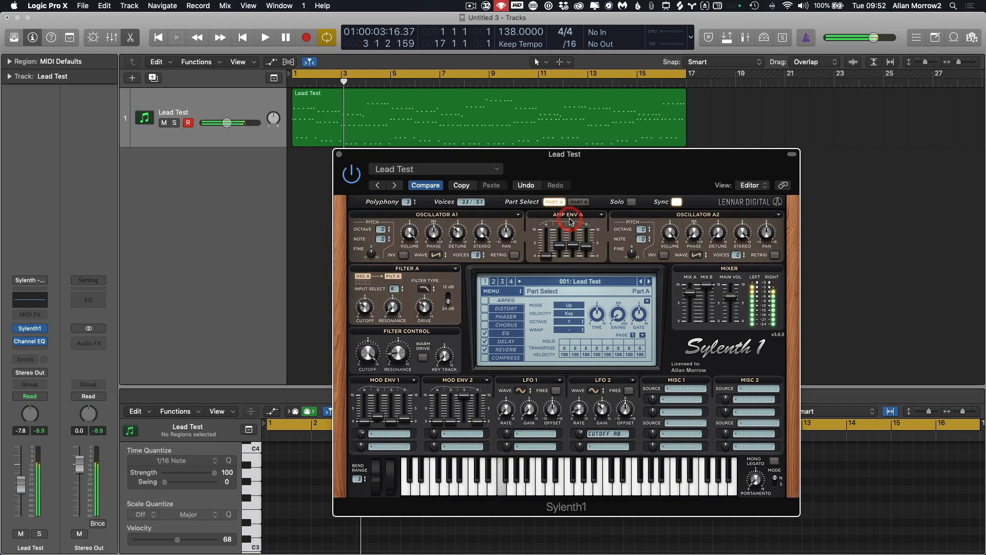
{"action": "key", "text": "space"}
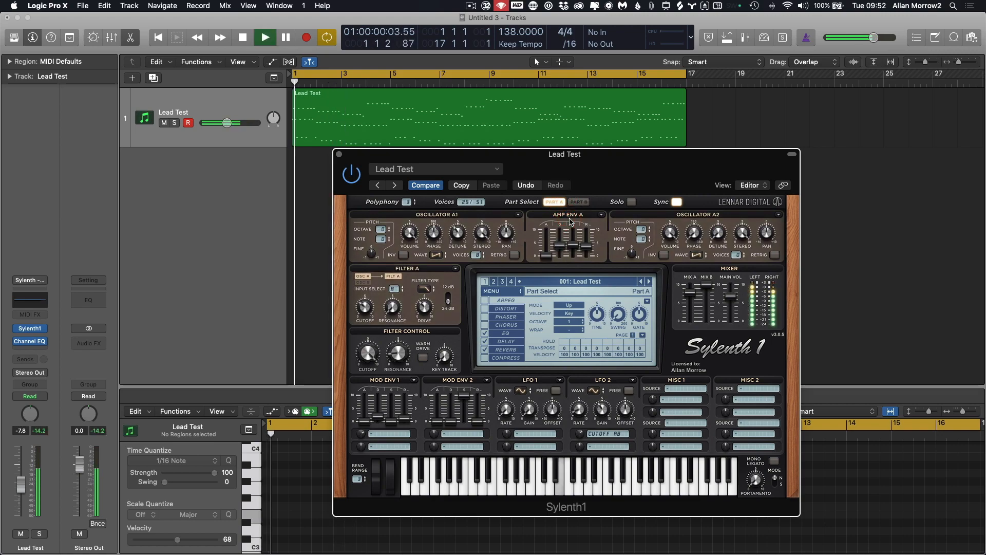
{"action": "left_click", "coordinate": [567, 242]}
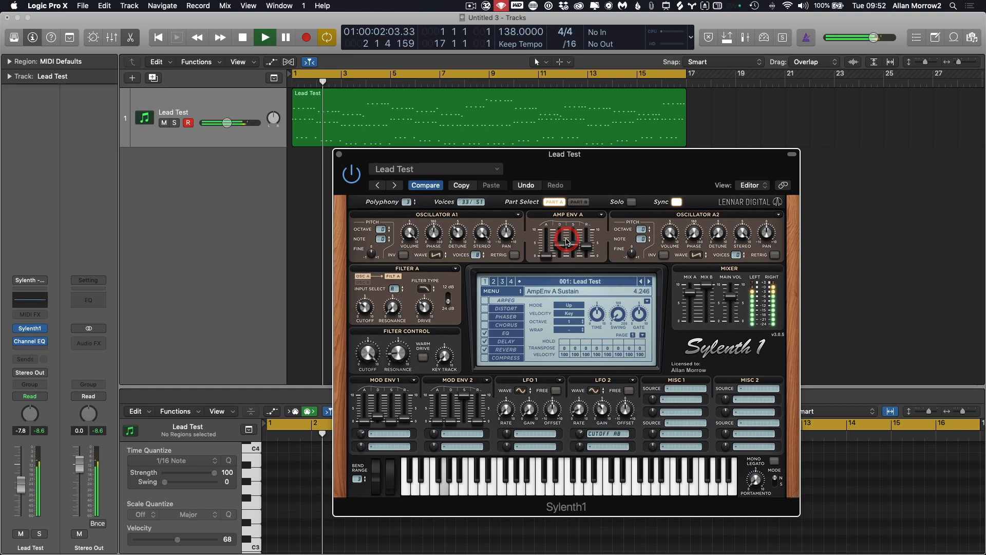
{"action": "left_click", "coordinate": [586, 203]}
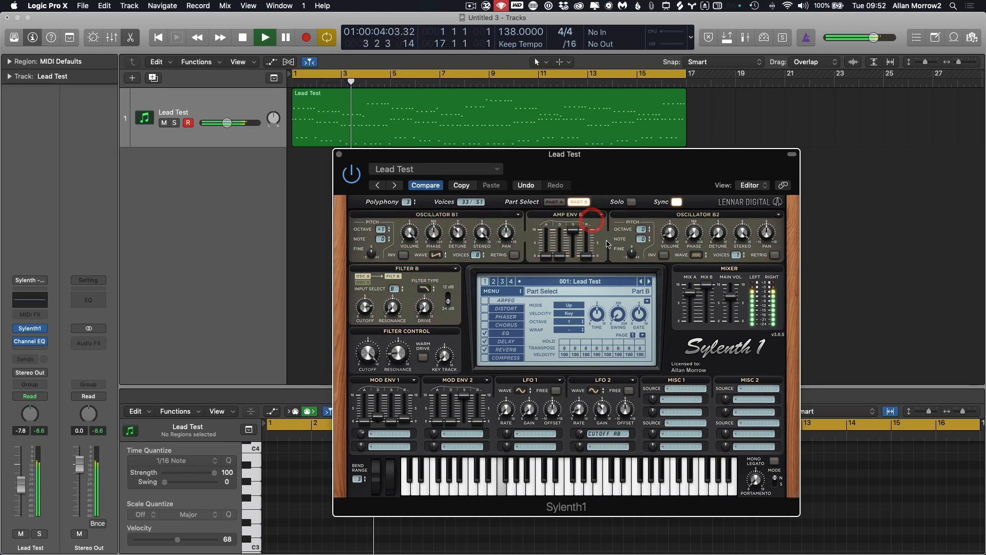
- In Part B, set oscillator B2's volume to 0.000 and oscillator B1's octave to 0 during playback, and stop
{"action": "left_click", "coordinate": [670, 234]}
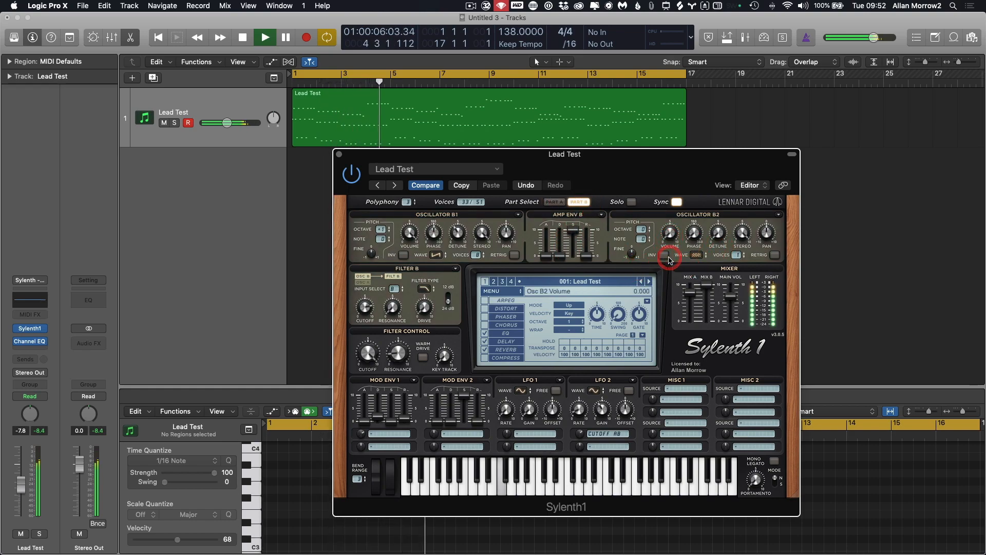
{"action": "left_click_drag", "start_coordinate": [383, 230], "coordinate": [384, 234]}
{"action": "left_click", "coordinate": [386, 238]}
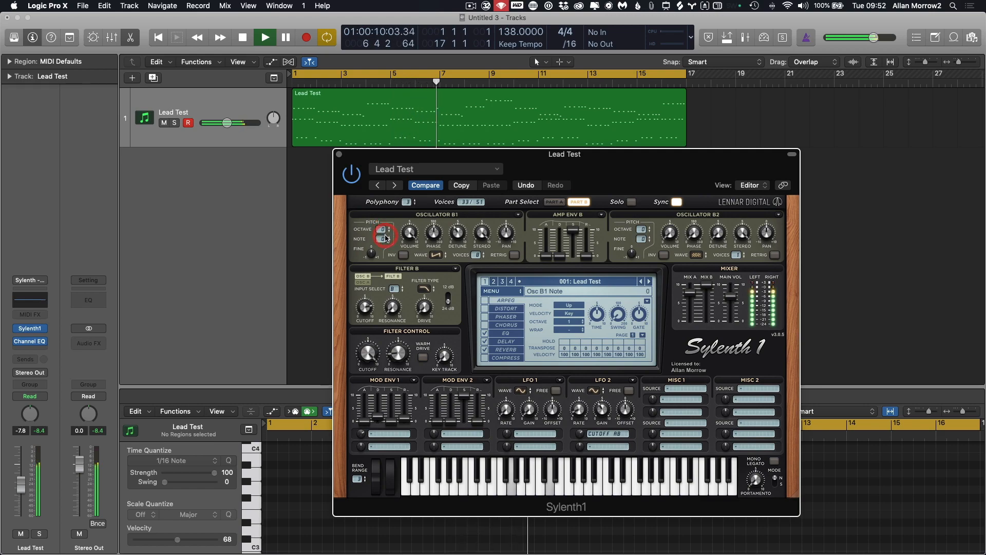
{"action": "key", "text": "space"}
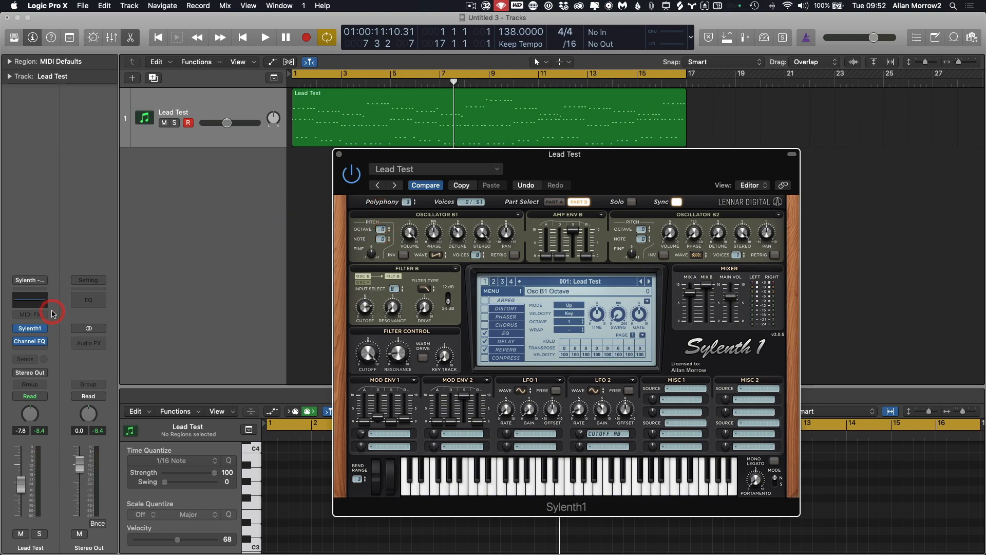
- Reposition the Sylenth1 window and switch to Part A to look at its amp envelope
{"action": "left_click", "coordinate": [33, 297]}
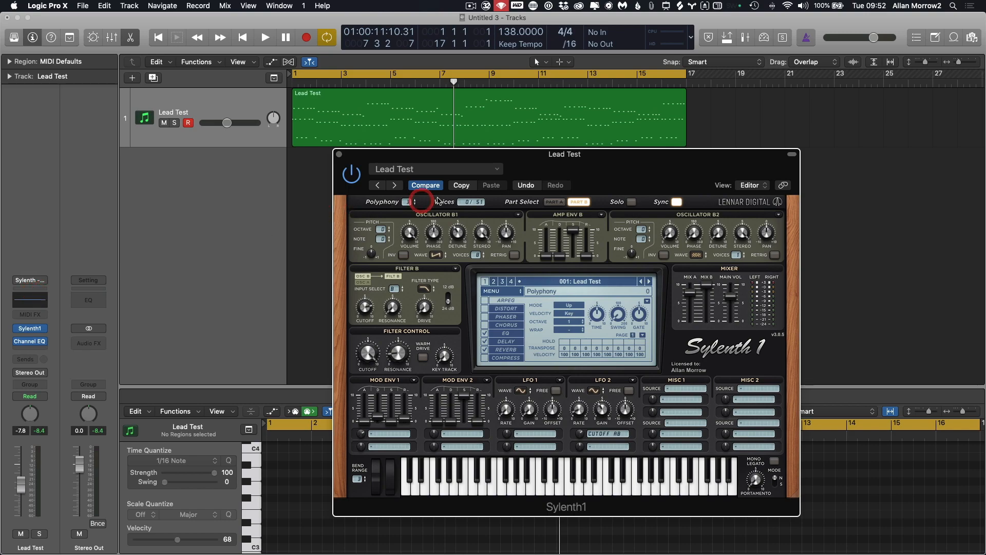
{"action": "left_click_drag", "start_coordinate": [478, 155], "coordinate": [465, 161]}
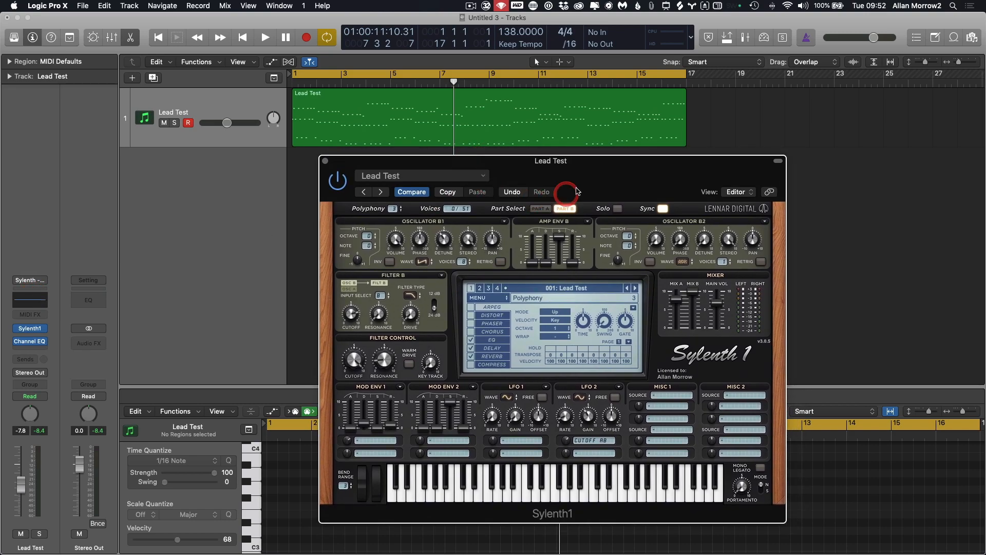
{"action": "left_click", "coordinate": [540, 208]}
{"action": "left_click", "coordinate": [531, 234]}
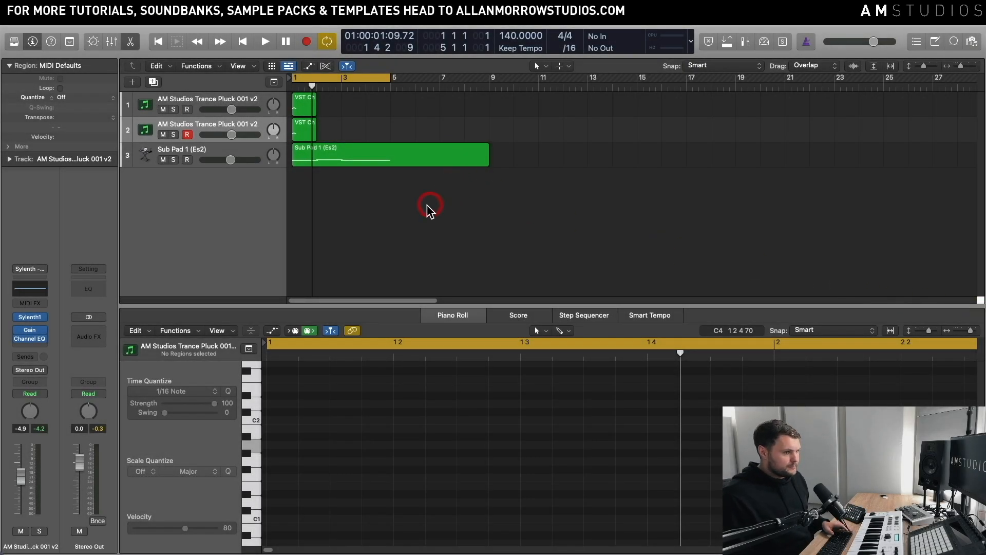
- Mute both Trance Pluck tracks and play Sub Pad 1 alone from the start
{"action": "left_click", "coordinate": [406, 202]}
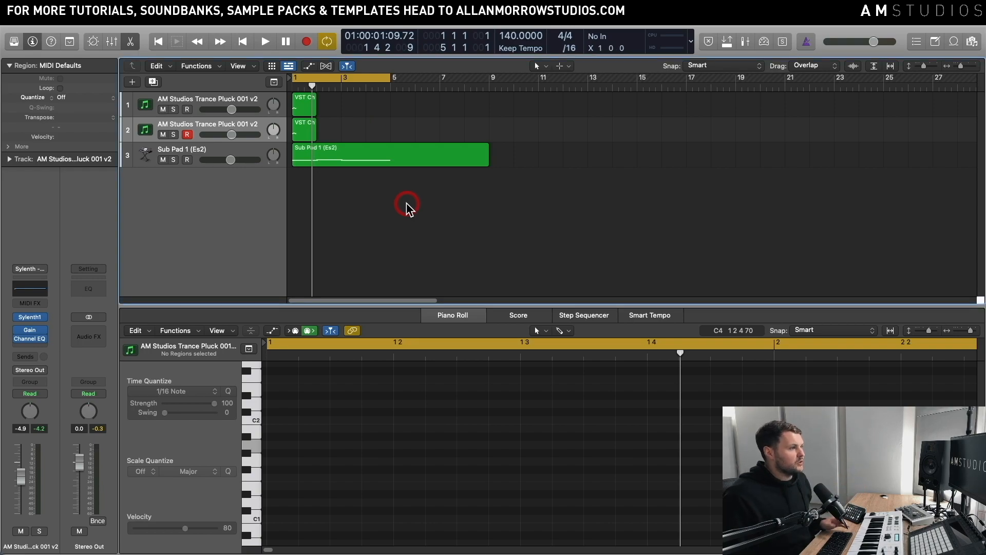
{"action": "left_click", "coordinate": [160, 134]}
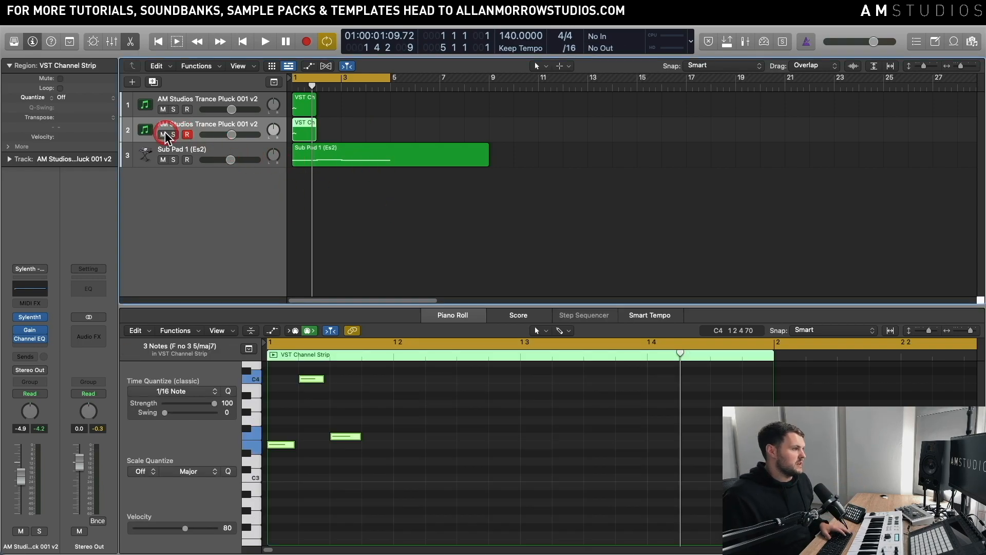
{"action": "left_click", "coordinate": [164, 135]}
{"action": "left_click", "coordinate": [165, 109]}
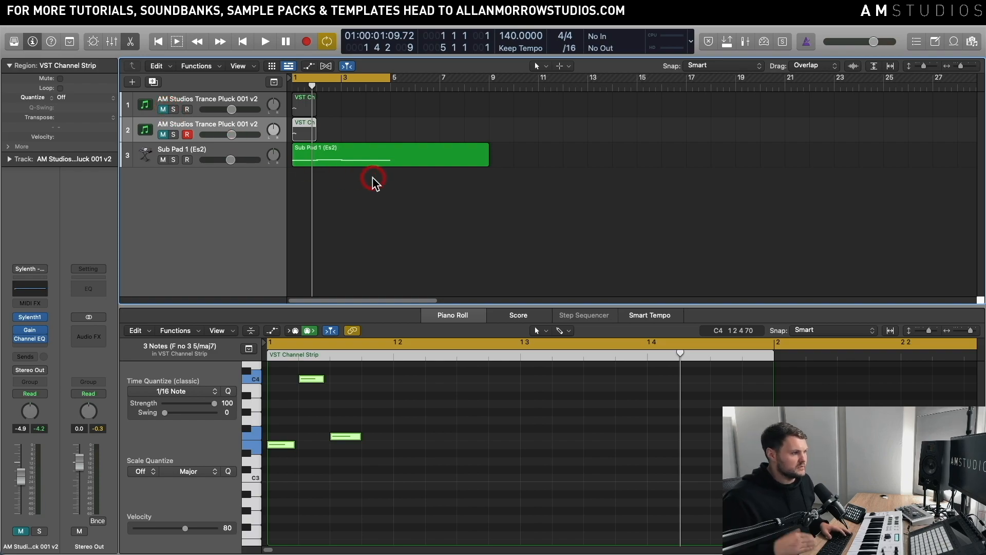
{"action": "key", "text": "Return"}
{"action": "key", "text": "space"}
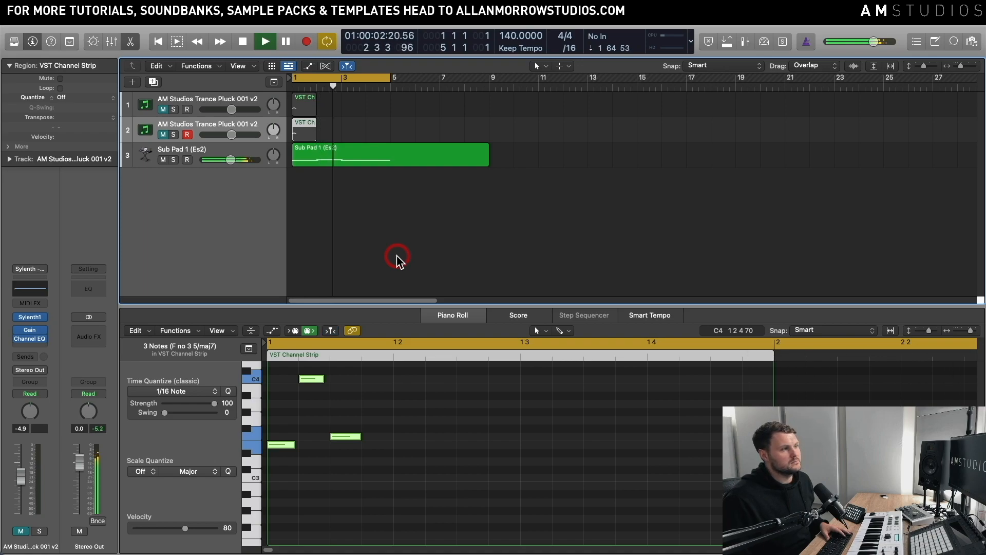
{"action": "key", "text": "space"}
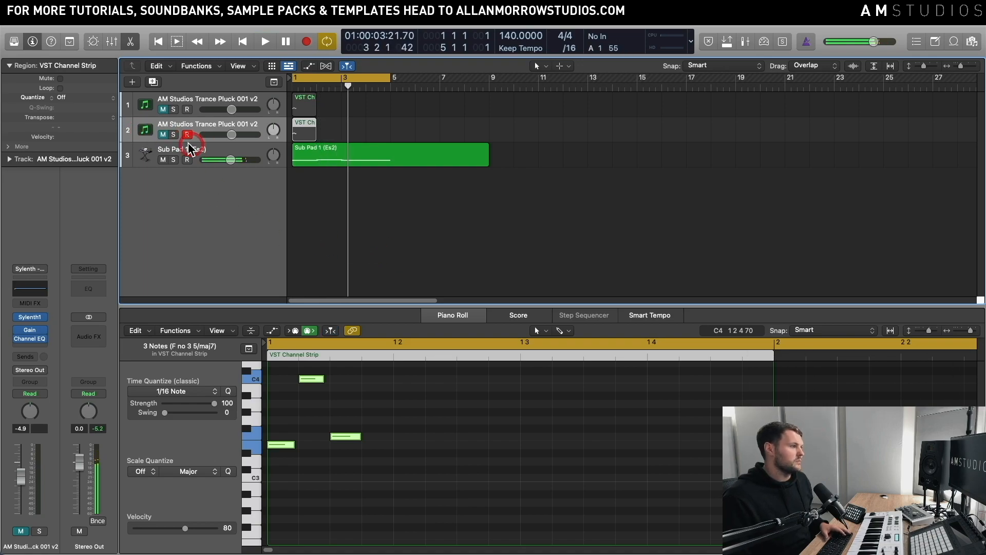
- Unmute both pluck tracks, and solo and play the first one from the start
{"action": "left_click", "coordinate": [164, 134]}
{"action": "left_click", "coordinate": [164, 110]}
{"action": "left_click", "coordinate": [175, 109]}
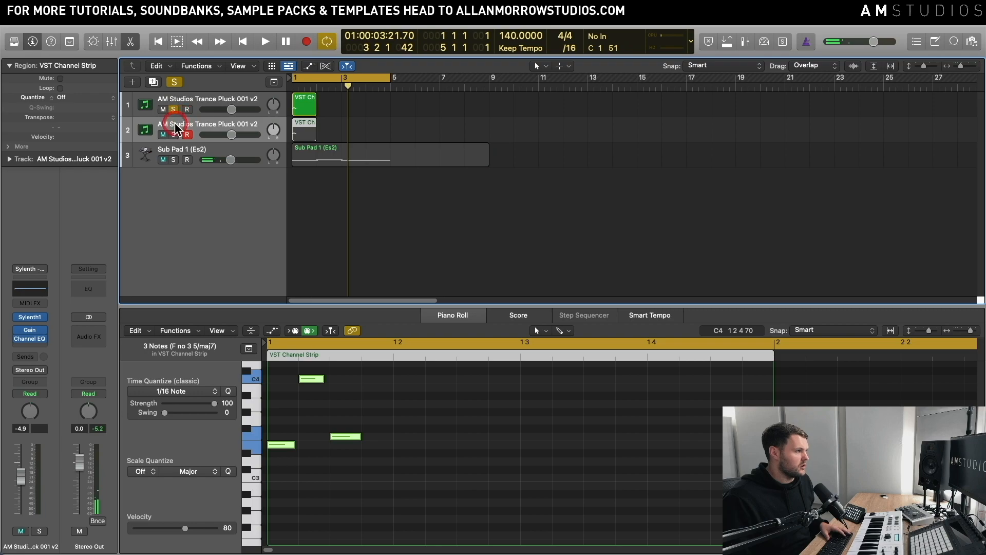
{"action": "left_click", "coordinate": [223, 99]}
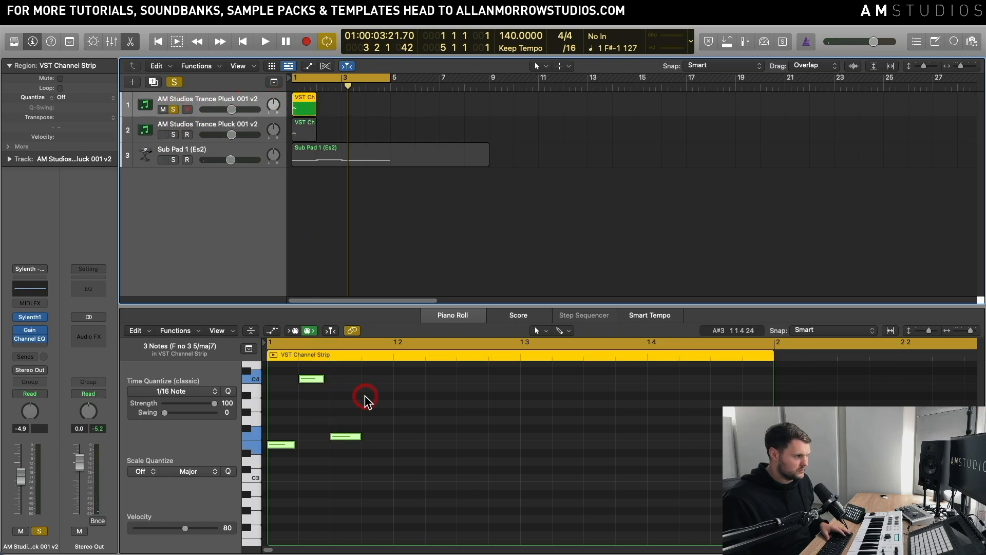
{"action": "scroll", "coordinate": [445, 457], "scroll_direction": "up", "scroll_amount": 1}
{"action": "key", "text": "space"}
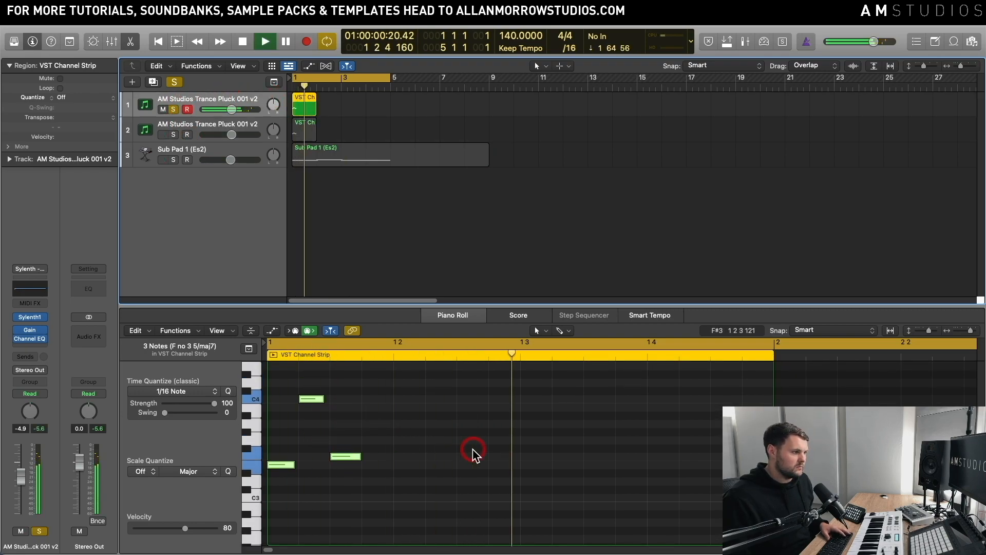
{"action": "key", "text": "space"}
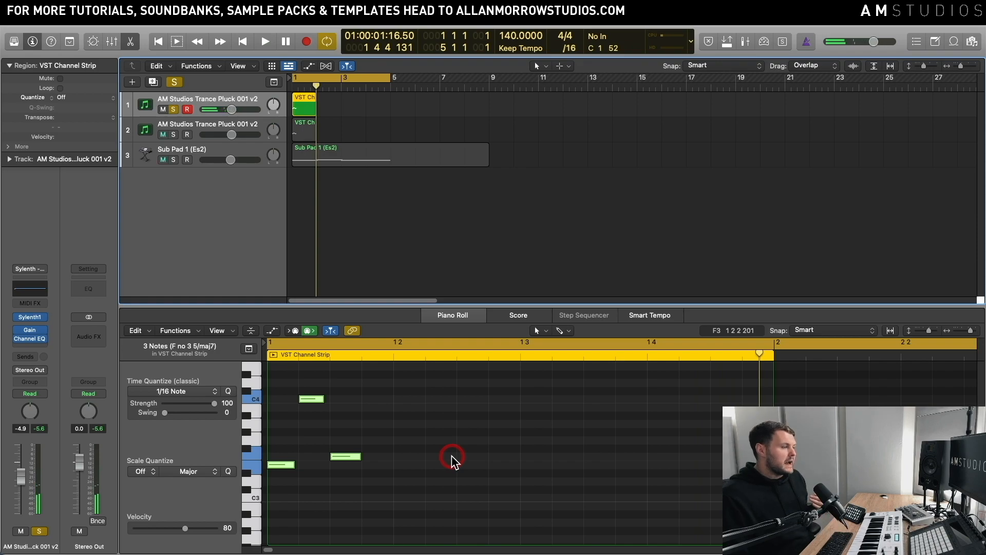
- Open the first pluck track's Sylenth1 and try its patch with the Delay effect switched on
{"action": "left_click", "coordinate": [30, 317]}
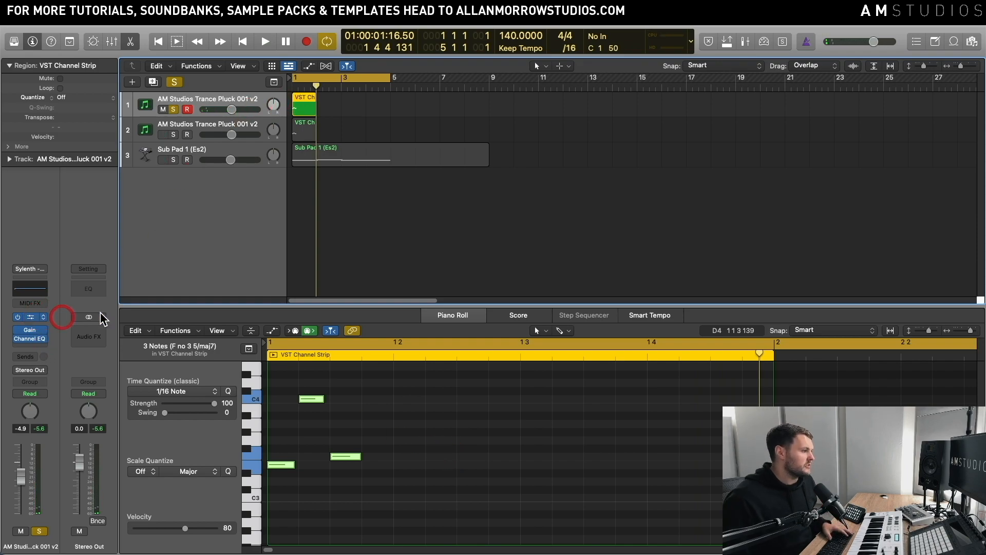
{"action": "left_click_drag", "start_coordinate": [574, 151], "coordinate": [610, 110]}
{"action": "left_click", "coordinate": [538, 230]}
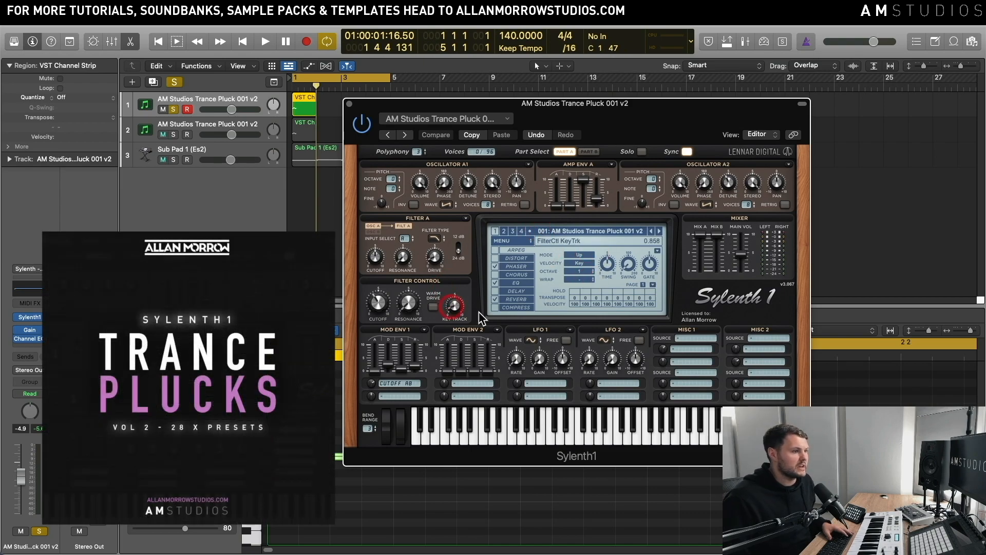
{"action": "left_click", "coordinate": [496, 291]}
{"action": "left_click", "coordinate": [632, 343]}
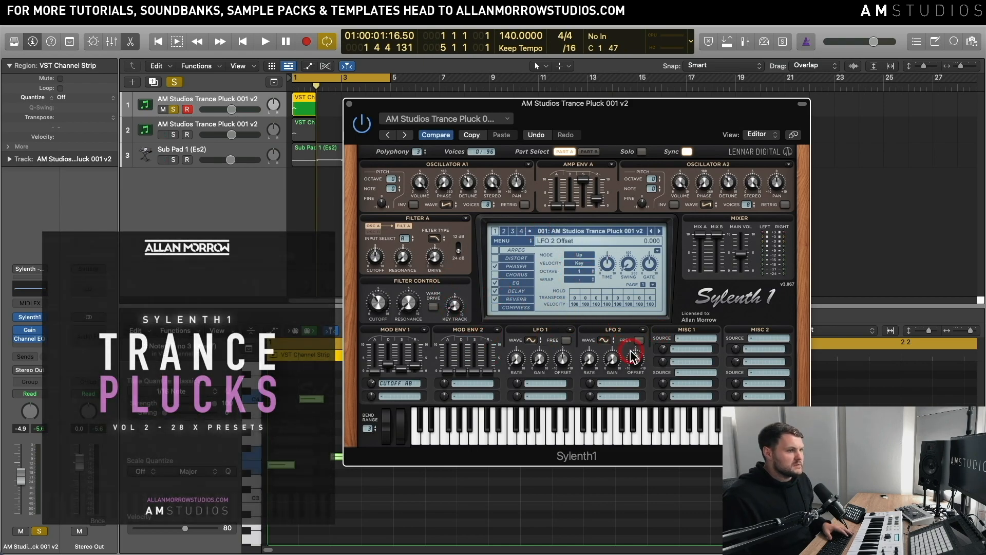
{"action": "key", "text": "space"}
{"action": "key", "text": "space"}
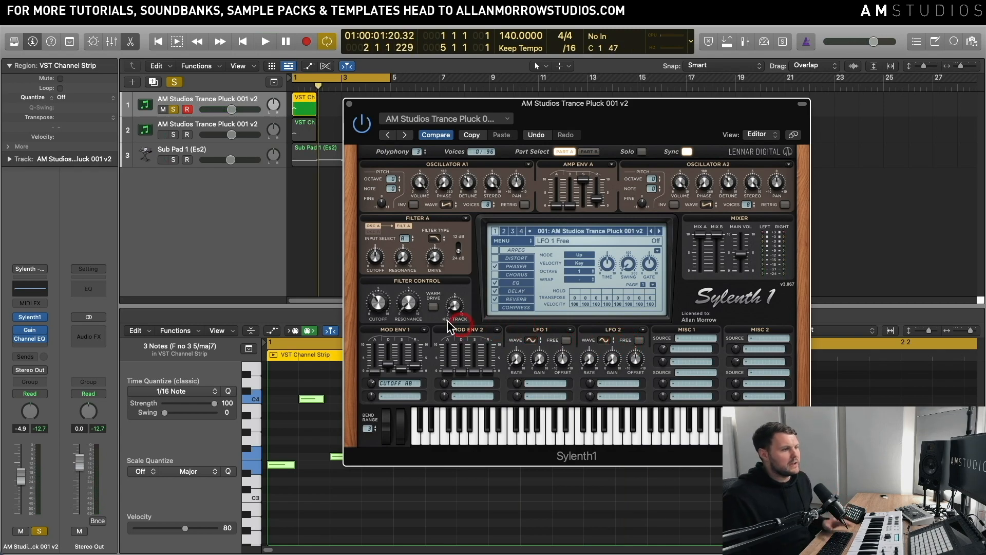
- Switch the first pluck's Delay effect back off and close its Sylenth1 window
{"action": "left_click_drag", "start_coordinate": [598, 112], "coordinate": [636, 85]}
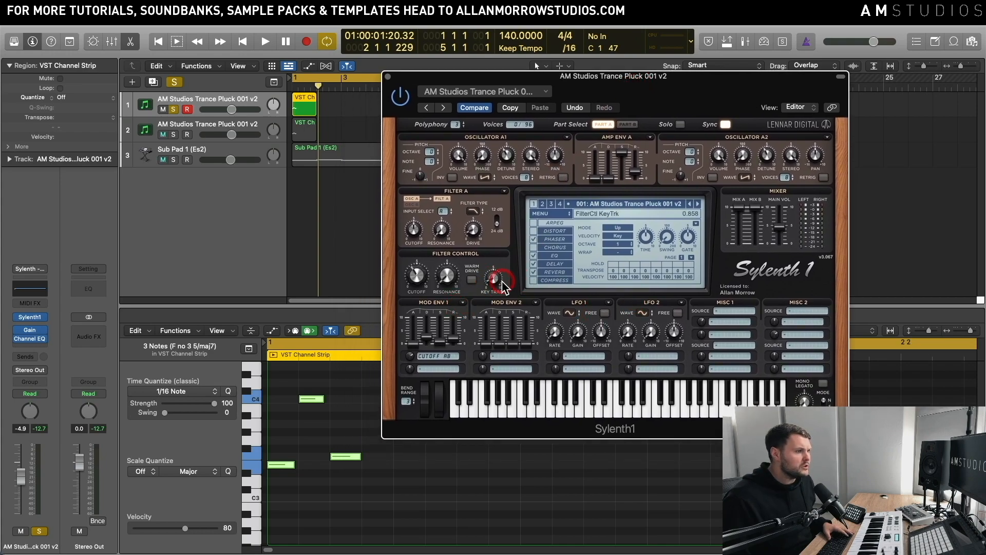
{"action": "left_click", "coordinate": [532, 264]}
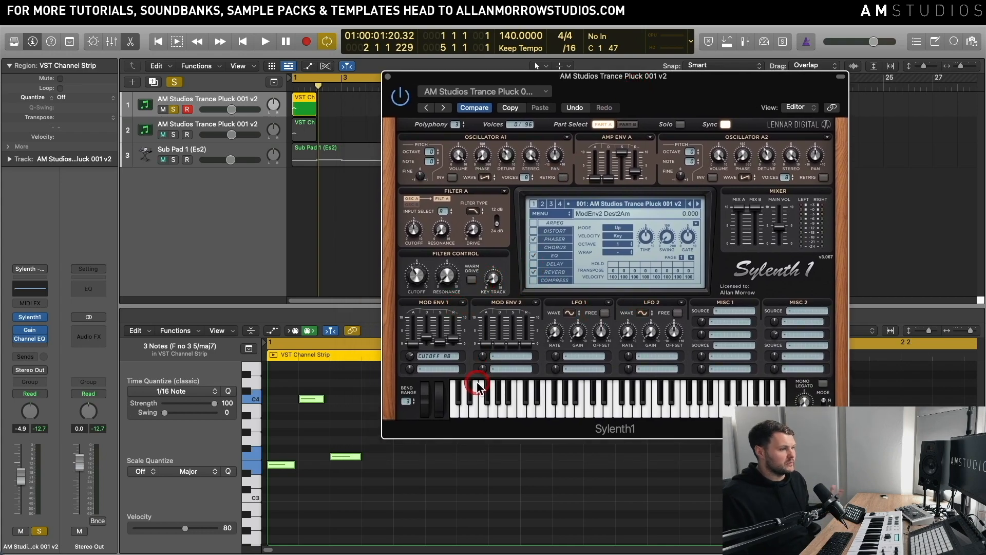
{"action": "left_click", "coordinate": [387, 76]}
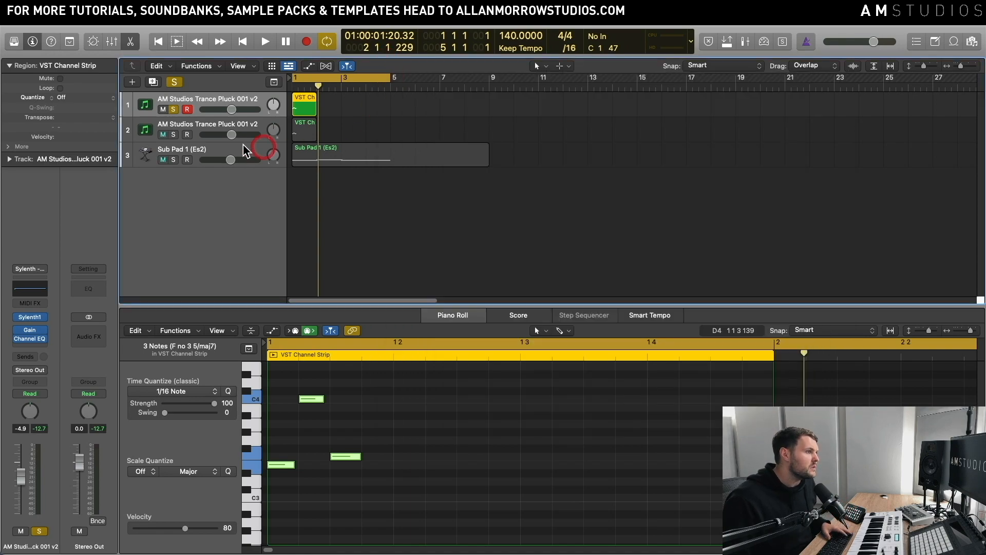
- Solo the second pluck track instead of the first to inspect its Sylenth1 patch, then close it with solo off
{"action": "left_click", "coordinate": [174, 109]}
{"action": "left_click", "coordinate": [337, 126]}
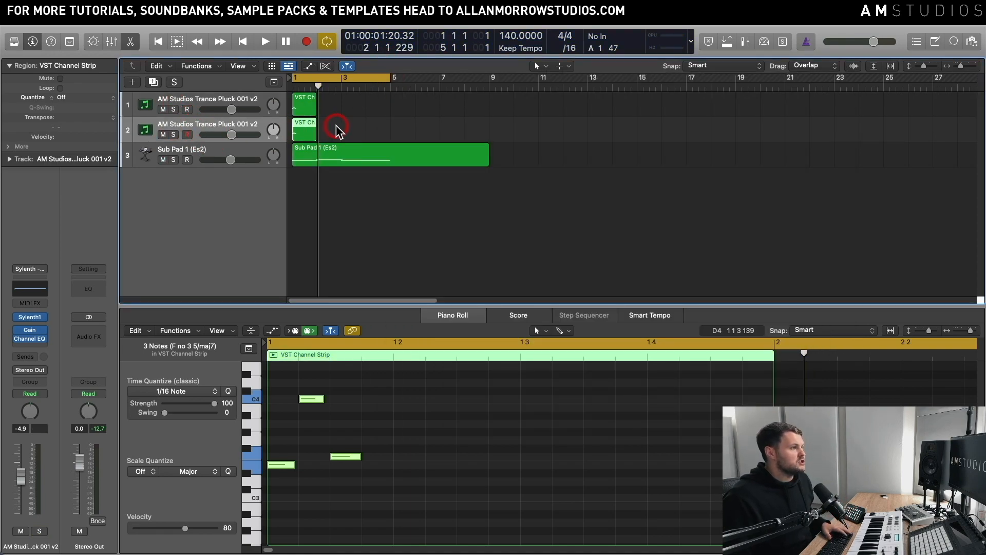
{"action": "left_click", "coordinate": [175, 135]}
{"action": "left_click", "coordinate": [30, 317]}
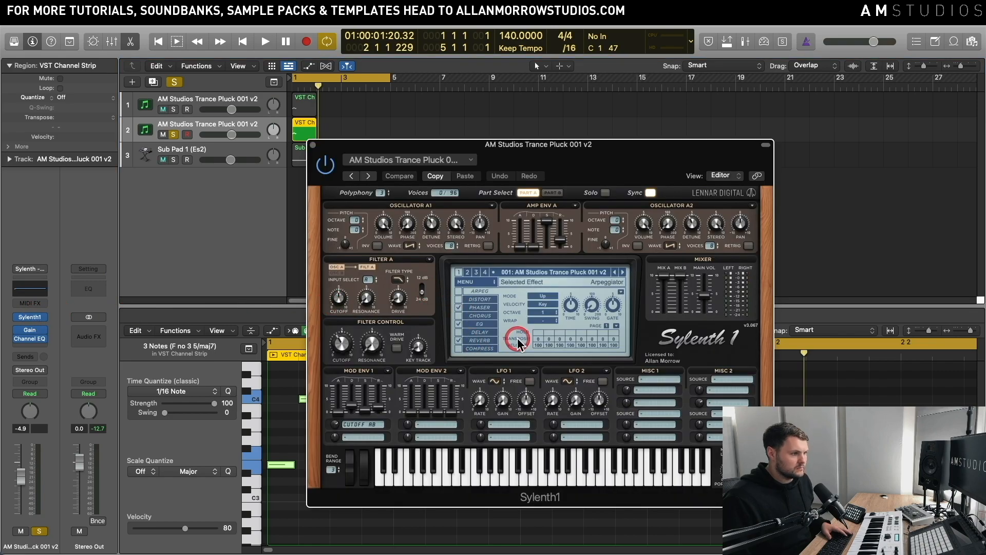
{"action": "left_click_drag", "start_coordinate": [546, 145], "coordinate": [633, 129]}
{"action": "left_click", "coordinate": [173, 135]}
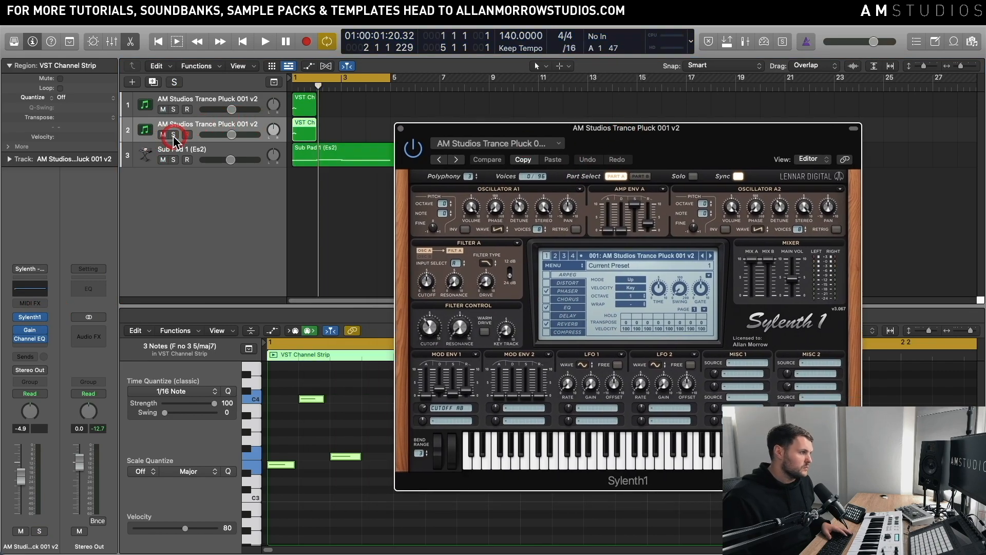
{"action": "left_click", "coordinate": [401, 128]}
- Solo the first pluck track and play it again from the start
{"action": "left_click", "coordinate": [229, 160]}
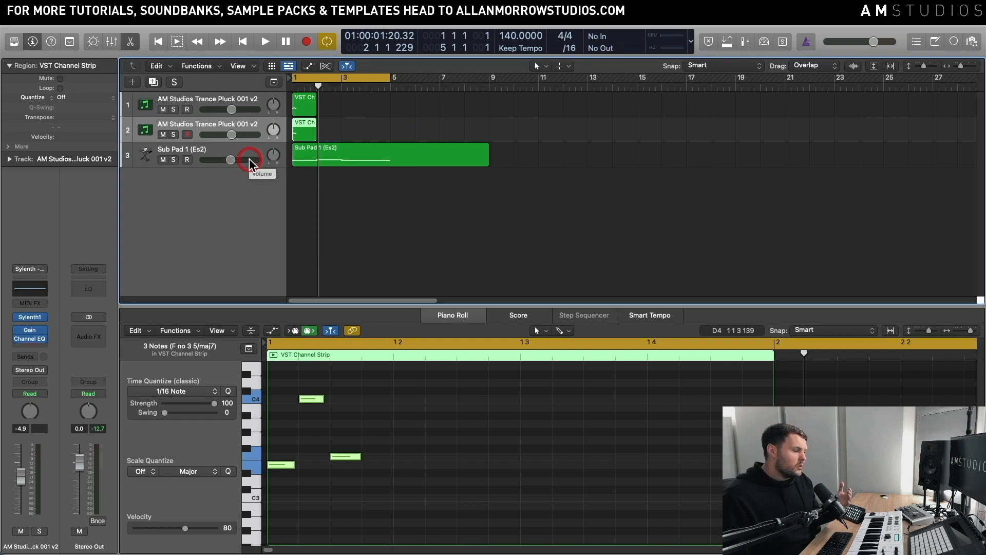
{"action": "left_click", "coordinate": [174, 109]}
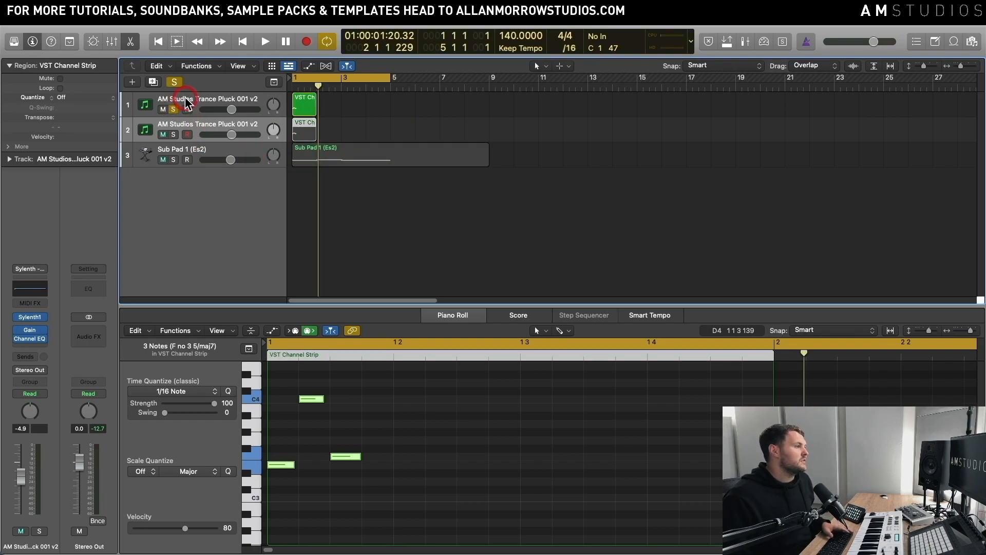
{"action": "left_click", "coordinate": [191, 99]}
{"action": "key", "text": "space"}
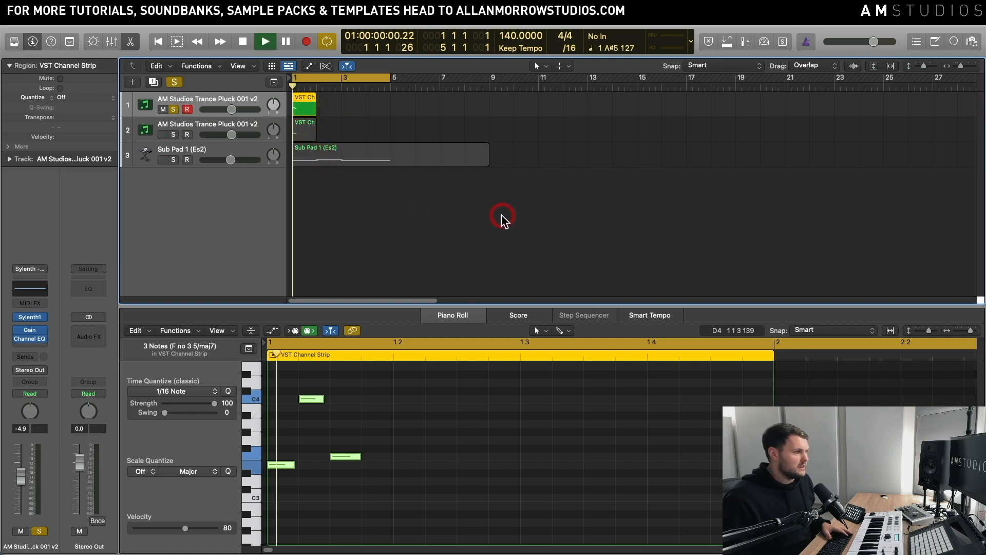
{"action": "key", "text": "space"}
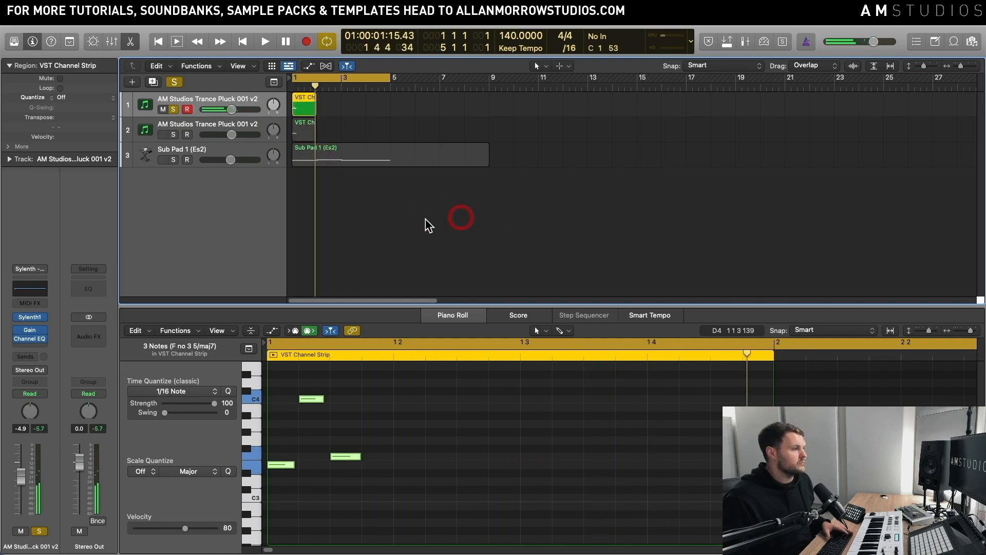
- Turn off the first pluck track's solo and add a Bus 1 send to the second pluck track
{"action": "left_click", "coordinate": [173, 109]}
{"action": "left_click", "coordinate": [174, 126]}
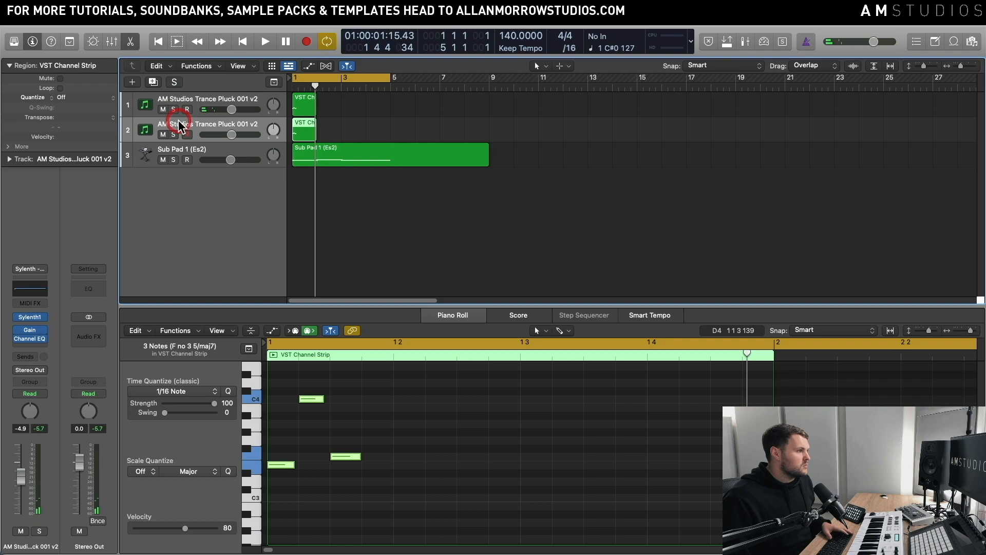
{"action": "left_click", "coordinate": [44, 447]}
{"action": "left_click", "coordinate": [34, 356]}
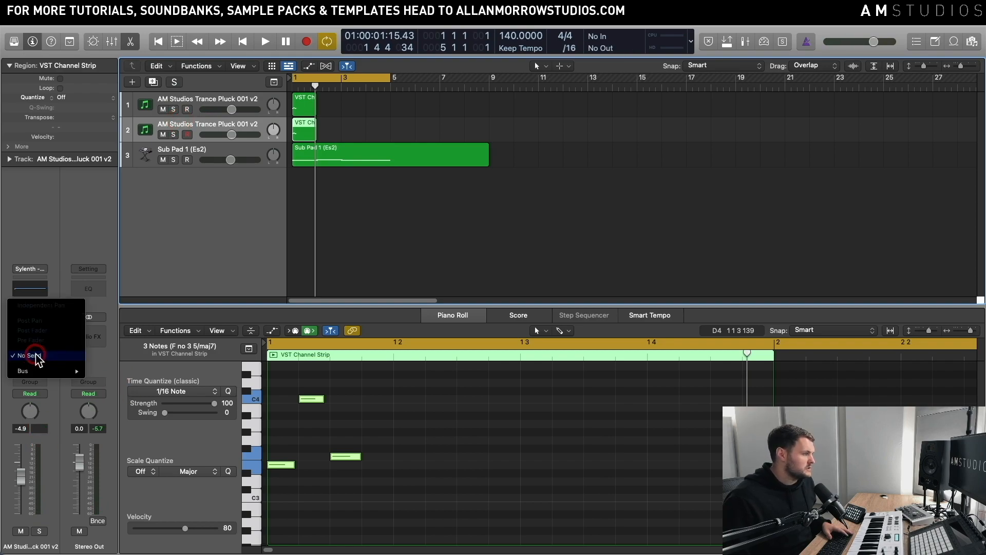
{"action": "mouse_move", "coordinate": [37, 375]}
{"action": "left_click", "coordinate": [112, 199]}
{"action": "left_click", "coordinate": [122, 168]}
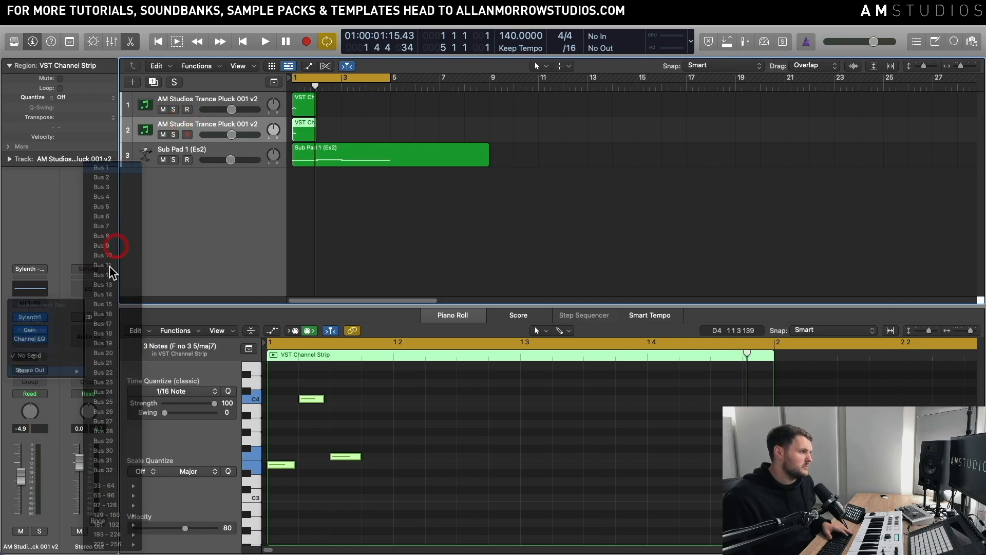
- Insert the Echo plug-in on the Bus 1 aux channel and set its note value to 1/2
{"action": "left_click", "coordinate": [91, 324]}
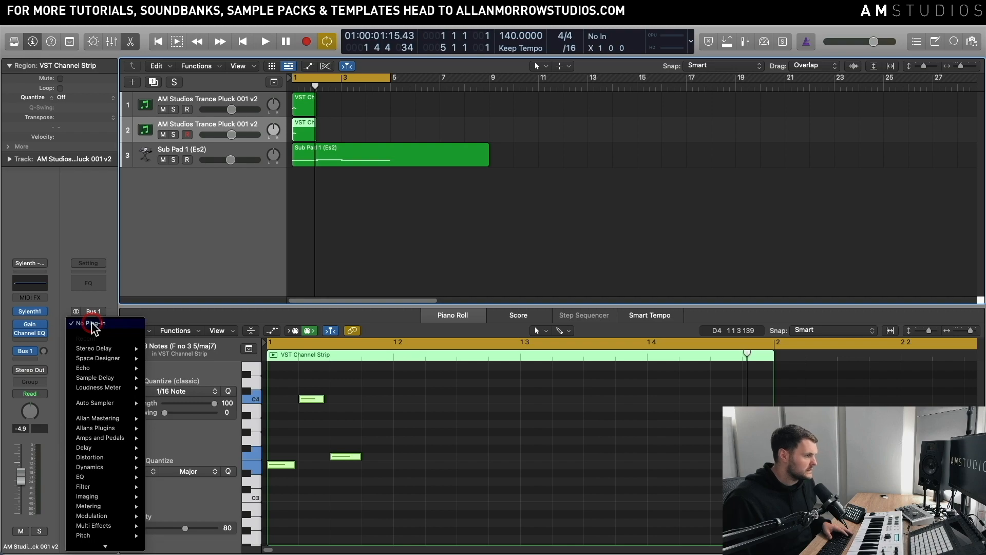
{"action": "left_click", "coordinate": [112, 369]}
{"action": "left_click", "coordinate": [156, 370]}
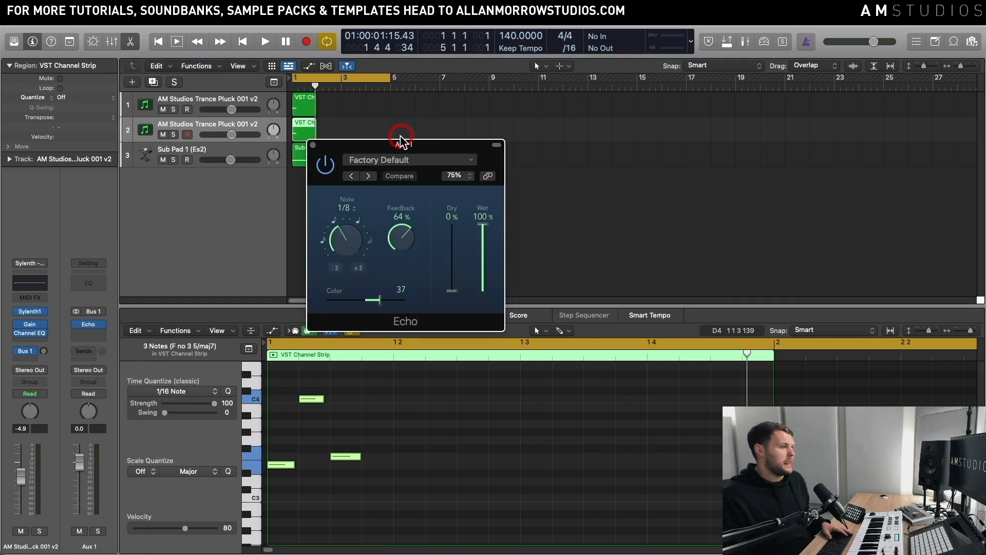
{"action": "left_click_drag", "start_coordinate": [401, 147], "coordinate": [592, 138]}
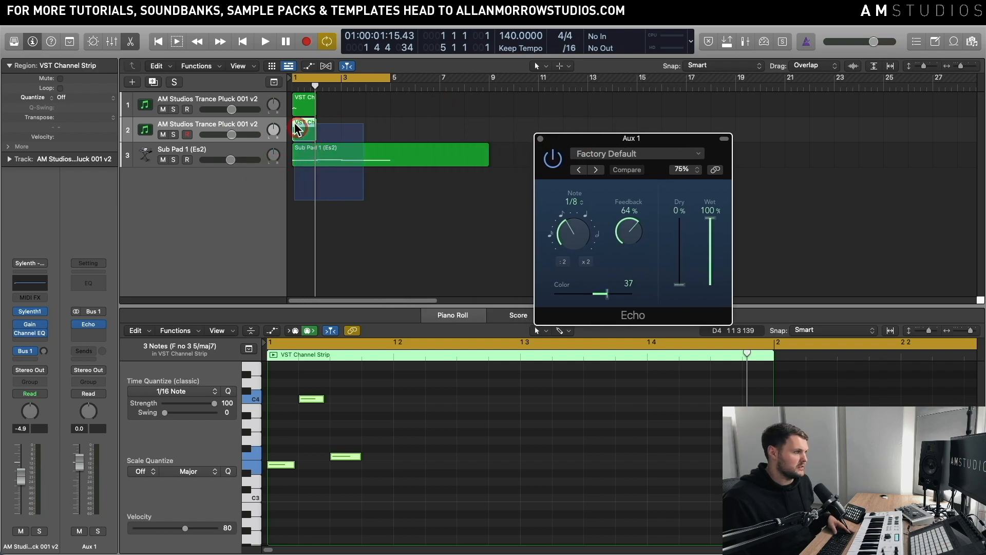
{"action": "key", "text": "z"}
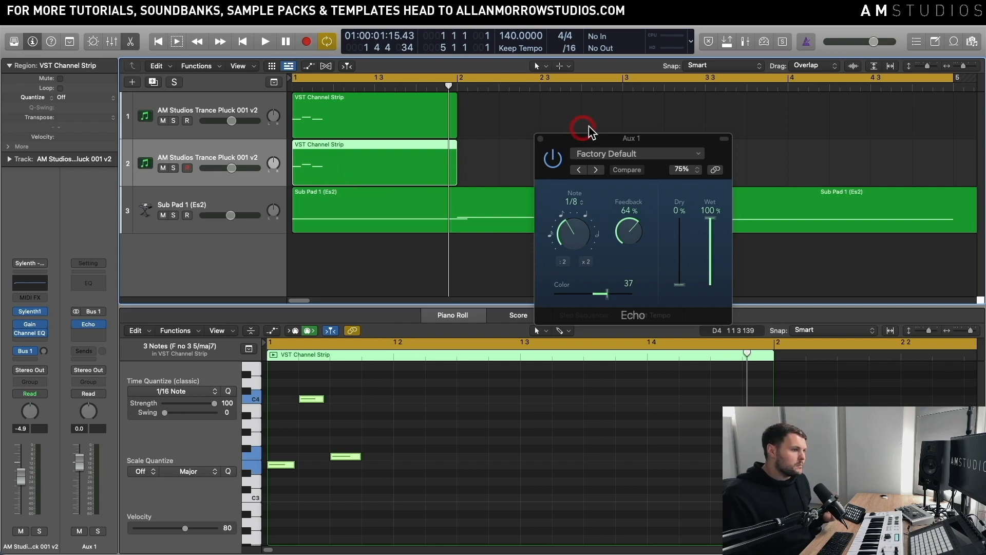
{"action": "left_click_drag", "start_coordinate": [605, 141], "coordinate": [609, 117]}
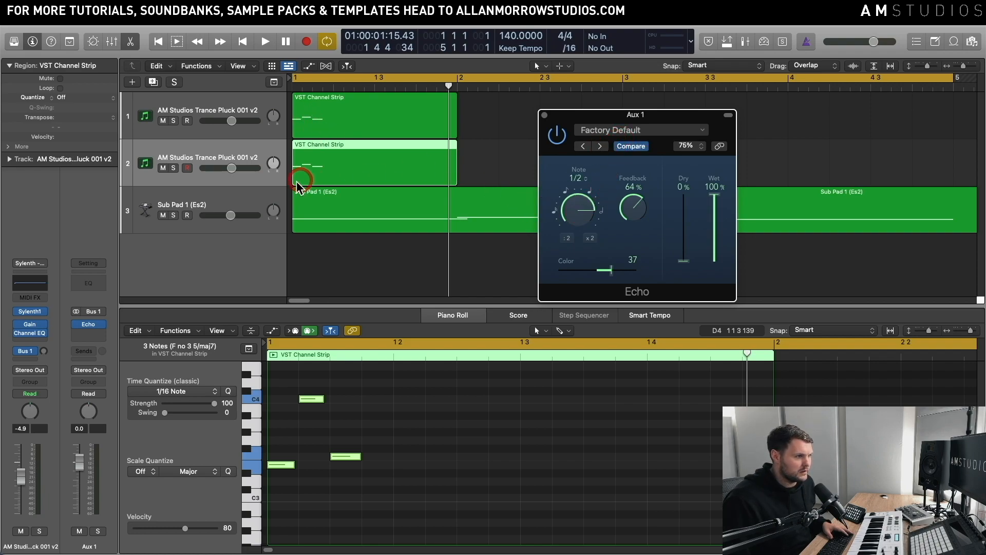
- Solo the second pluck track and play it back
{"action": "left_click", "coordinate": [173, 168]}
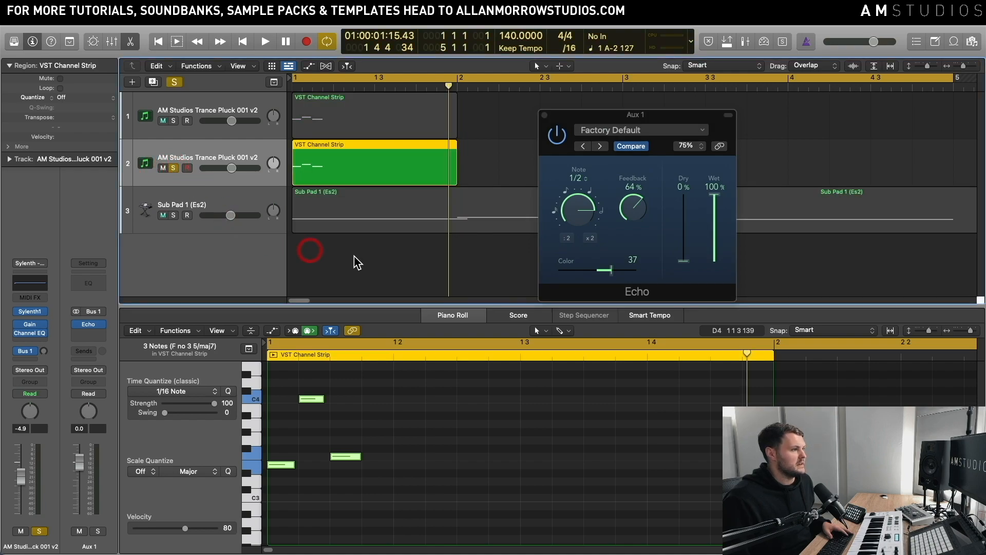
{"action": "key", "text": "space"}
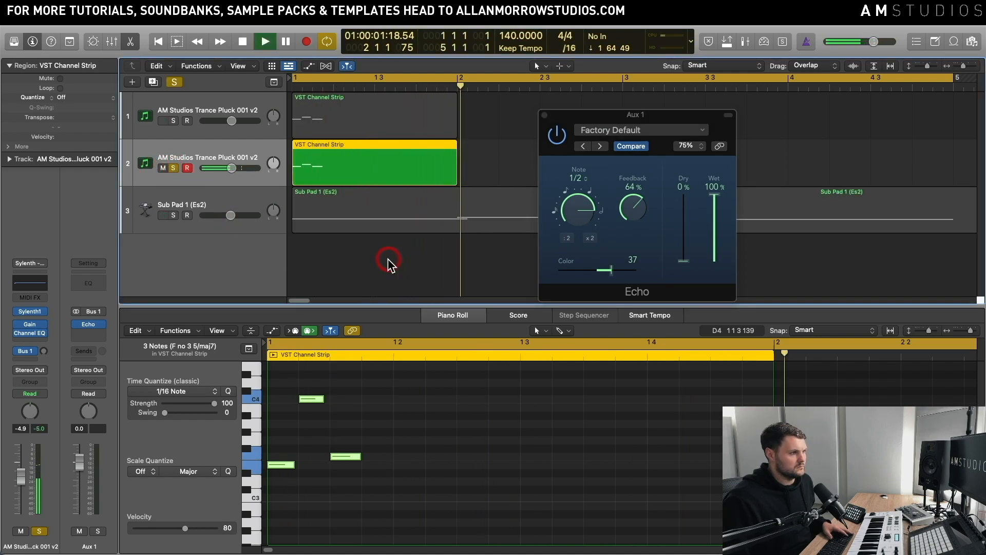
{"action": "key", "text": "space"}
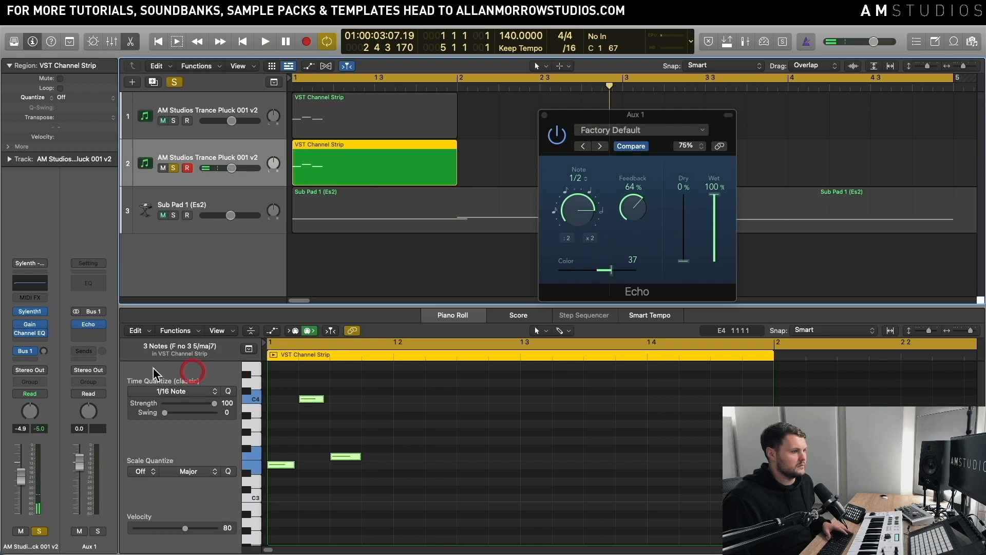
- Raise the second pluck's Bus 1 send level and play the track through the Echo
{"action": "mouse_move", "coordinate": [43, 354]}
{"action": "left_mouse_down"}
{"action": "mouse_move", "coordinate": [50, 343]}
{"action": "mouse_move", "coordinate": [46, 350]}
{"action": "left_mouse_up"}
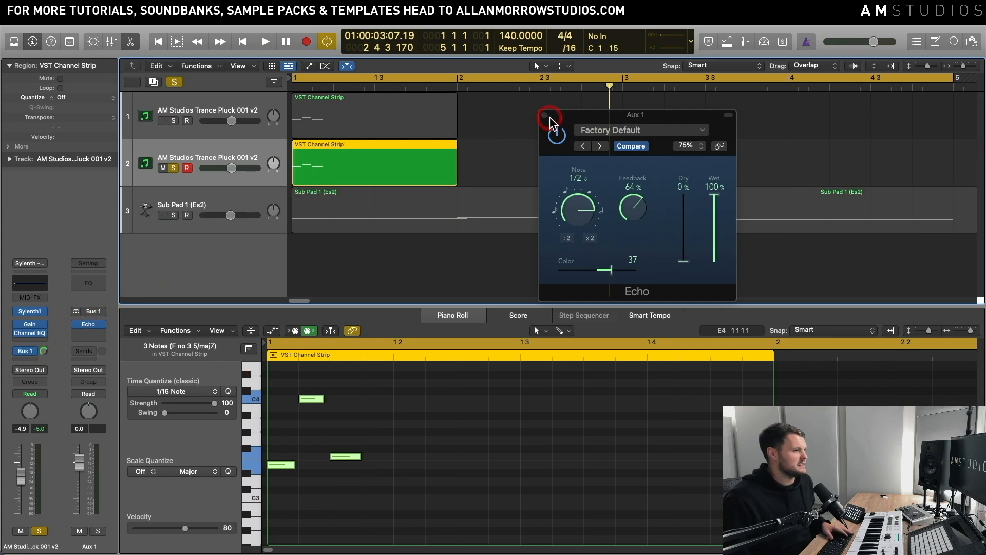
{"action": "left_click_drag", "start_coordinate": [550, 123], "coordinate": [590, 131]}
{"action": "key", "text": "space"}
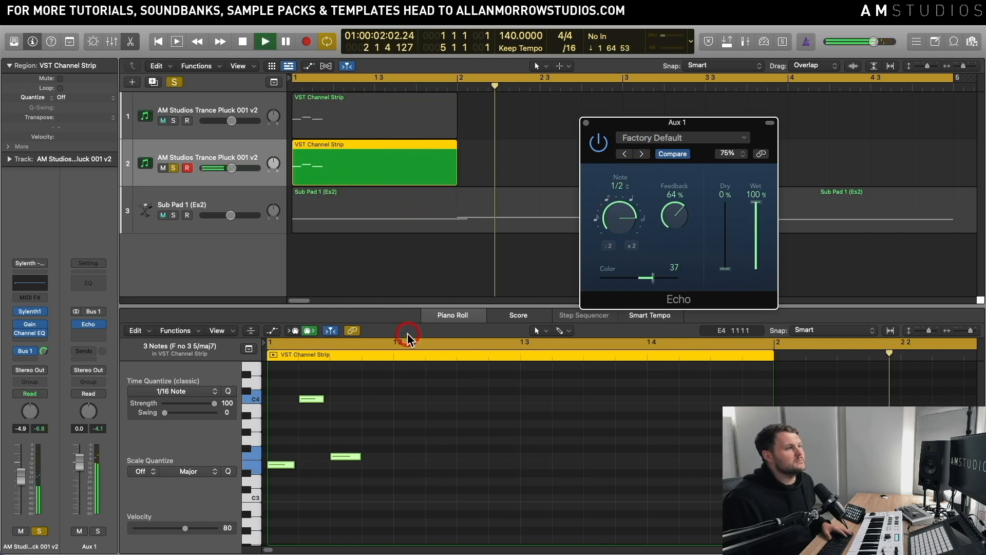
{"action": "key", "text": "space"}
- Set the second pluck track's output to No Output and play it to hear only the send signal
{"action": "left_click", "coordinate": [305, 175]}
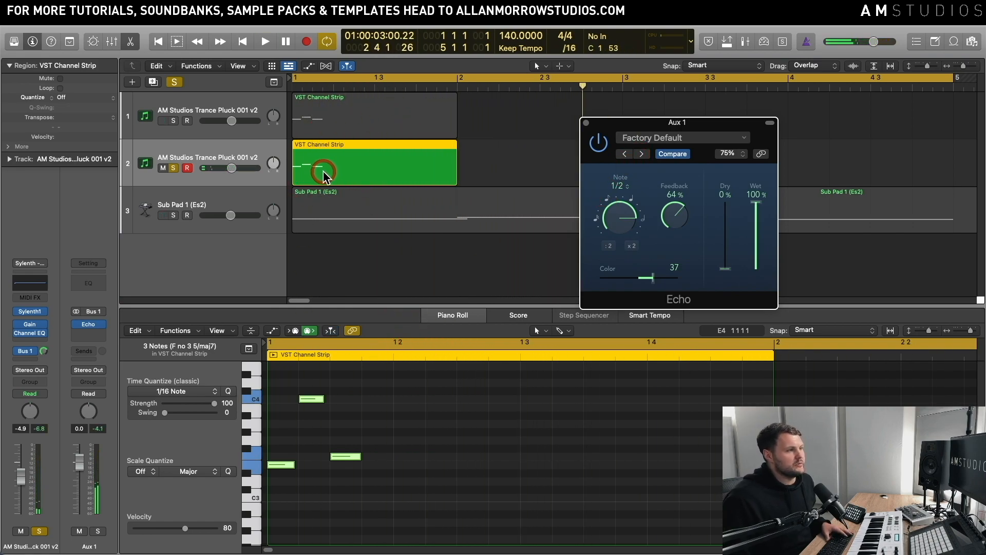
{"action": "left_click", "coordinate": [90, 344]}
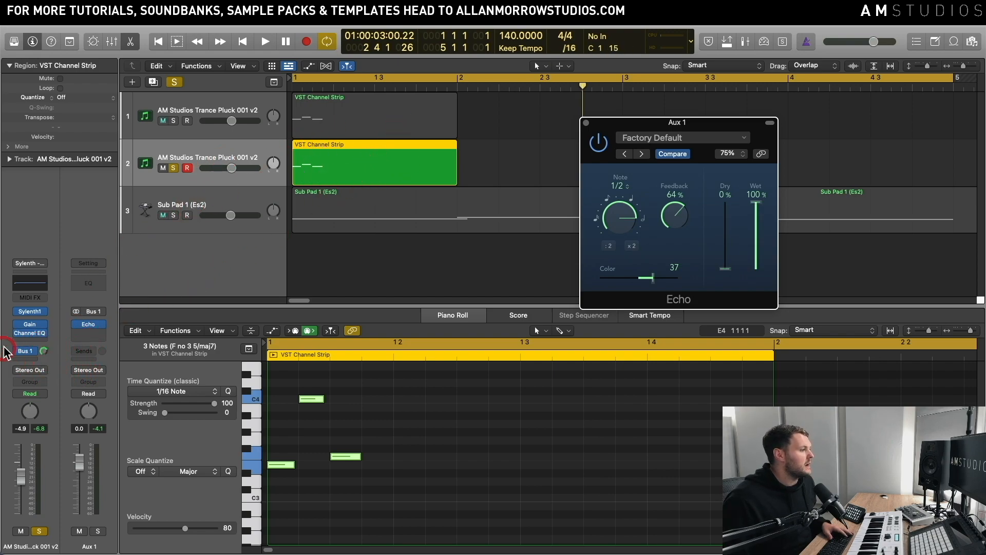
{"action": "left_click", "coordinate": [36, 370]}
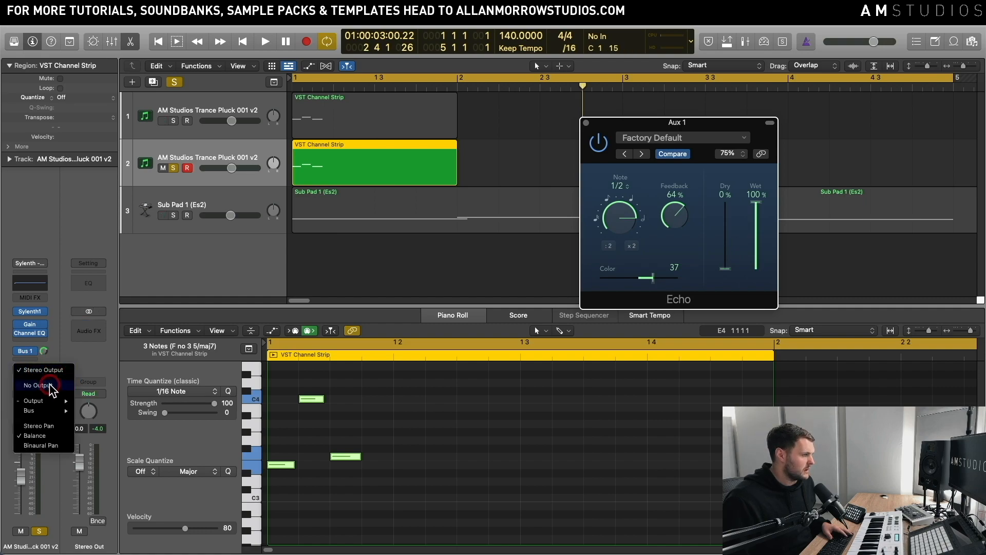
{"action": "left_click", "coordinate": [50, 386]}
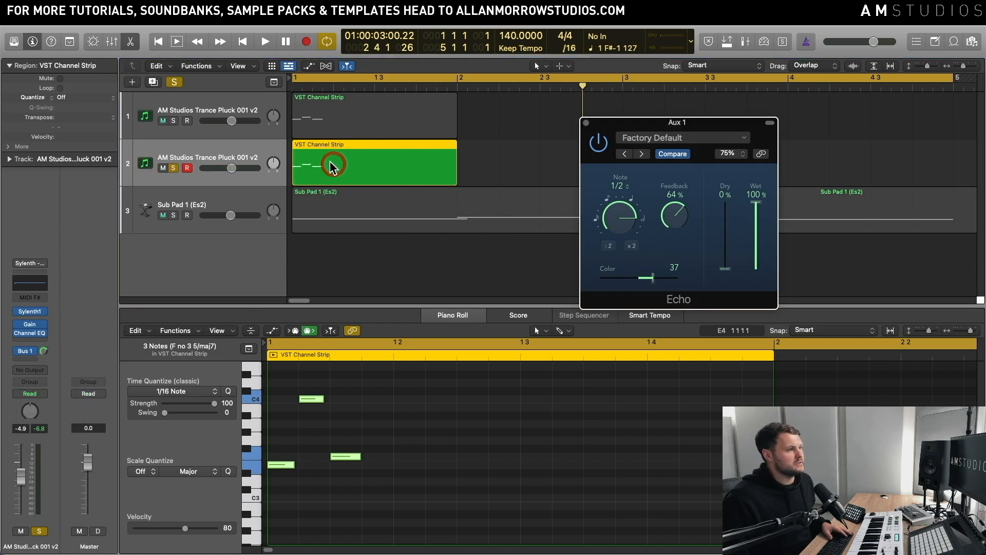
{"action": "key", "text": "space"}
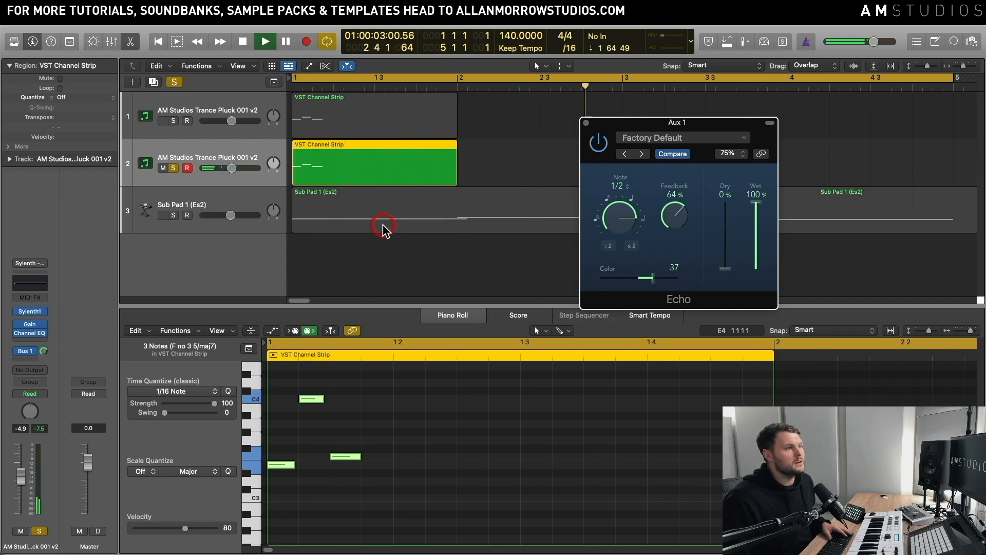
{"action": "key", "text": "space"}
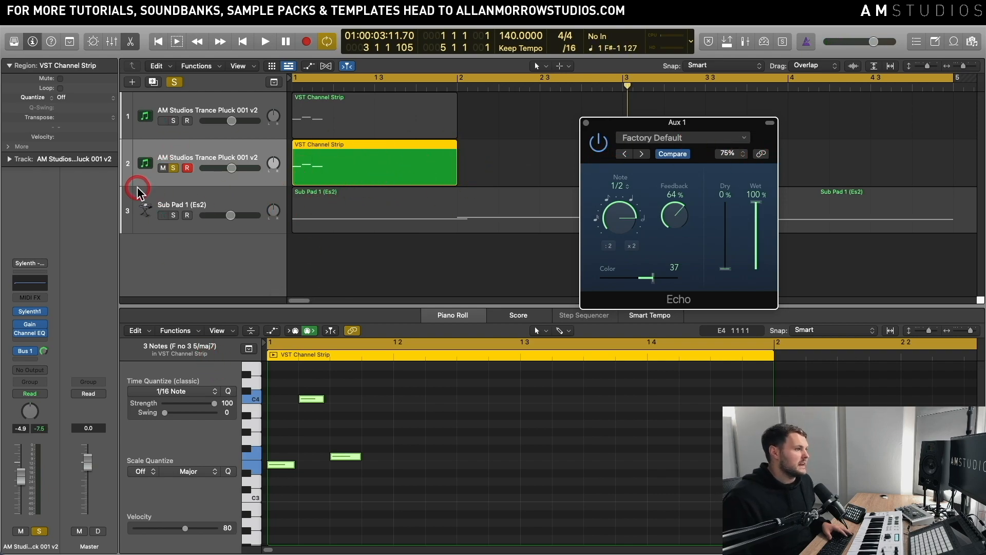
- Solo the first pluck and Sub Pad 1 along with the second pluck and play all three together
{"action": "left_click", "coordinate": [174, 123]}
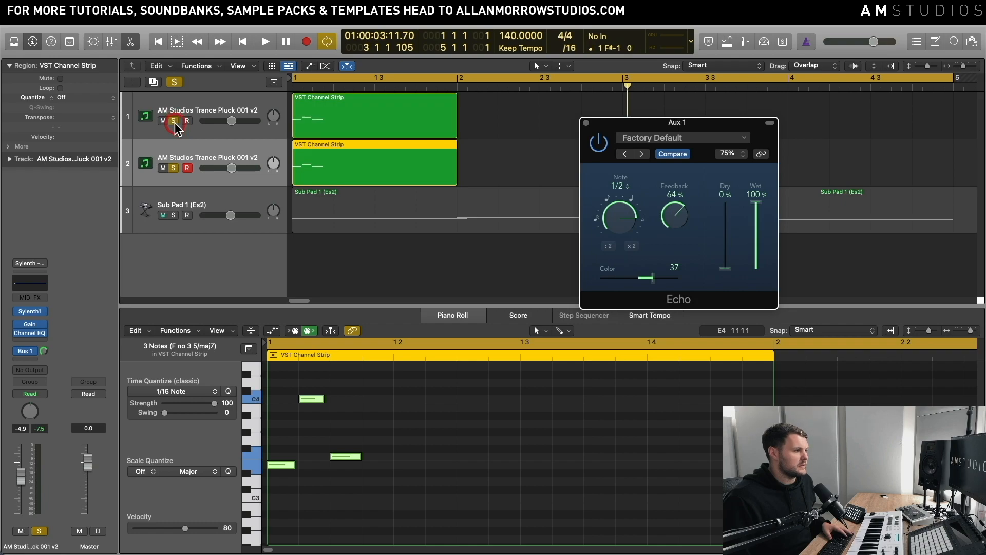
{"action": "left_click", "coordinate": [271, 130]}
{"action": "left_click", "coordinate": [353, 179]}
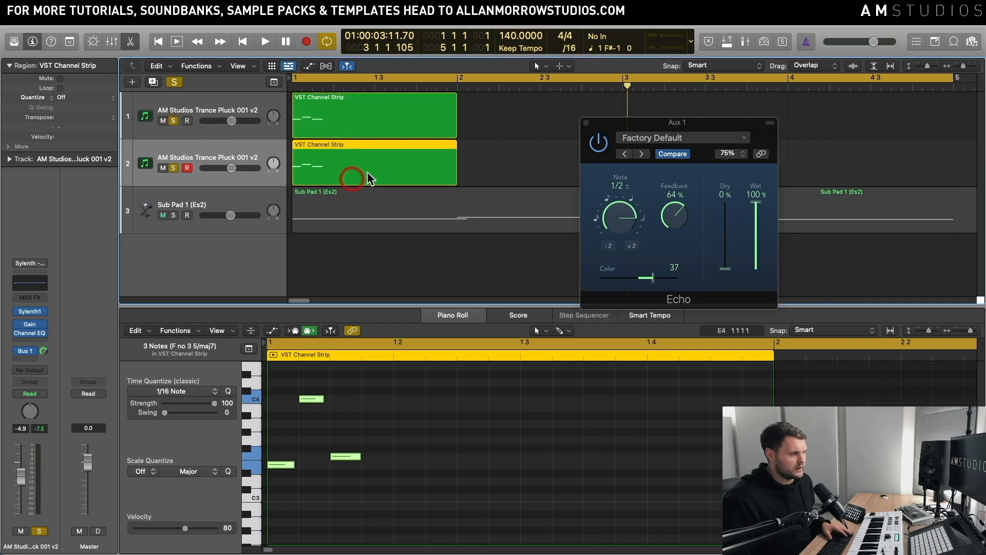
{"action": "left_click", "coordinate": [173, 215]}
{"action": "key", "text": "space"}
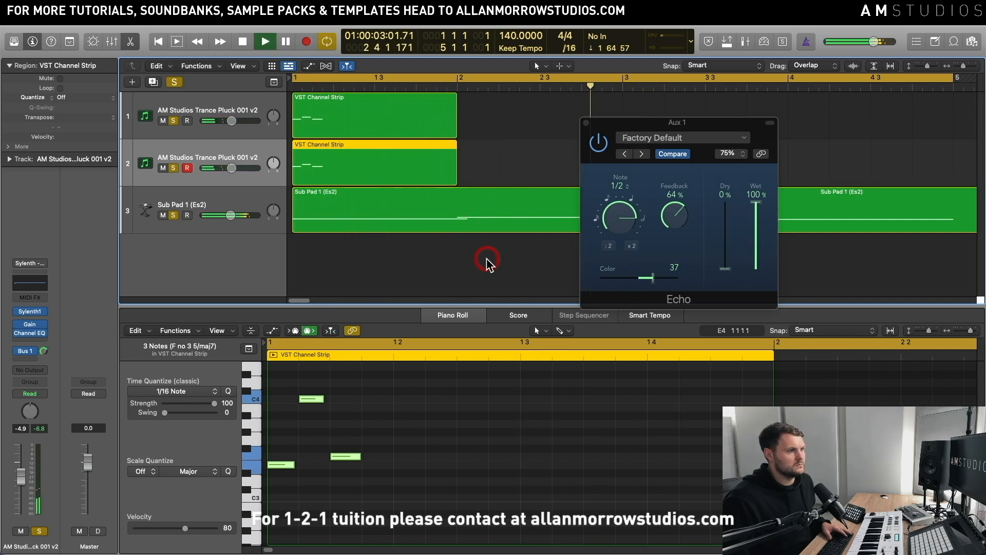
{"action": "key", "text": "space"}
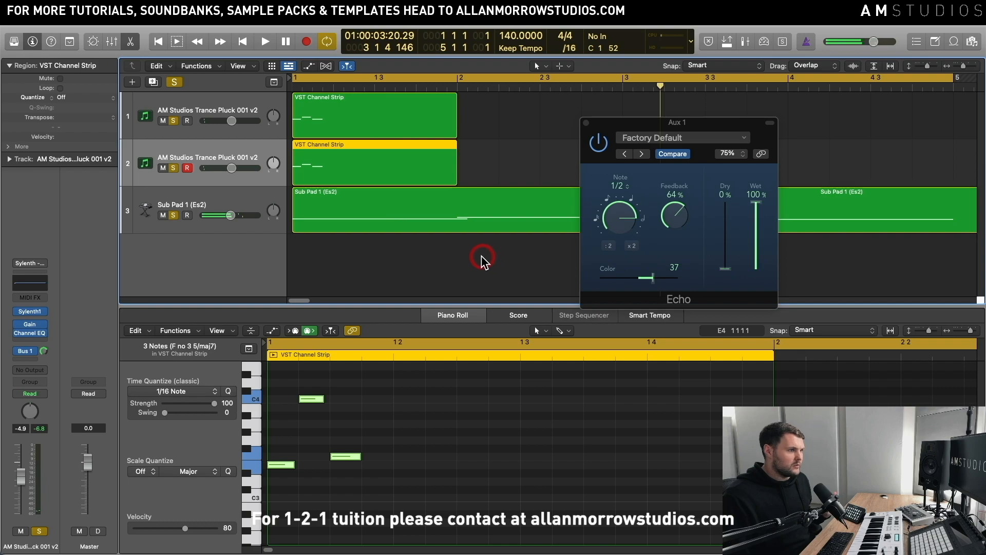
{"action": "left_click_drag", "start_coordinate": [655, 124], "coordinate": [750, 227]}
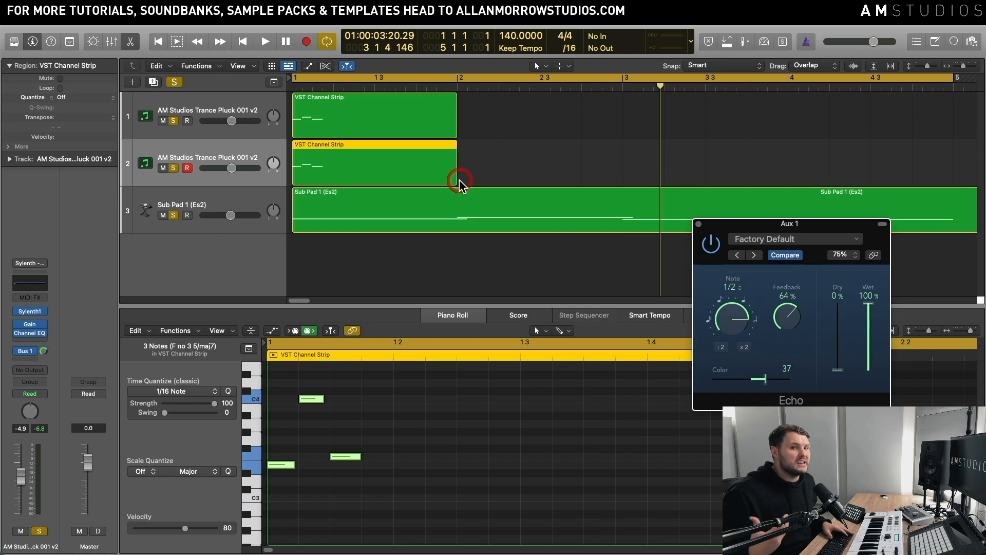
- Open the second pluck's Sylenth1 and turn off solo on the first pluck and Sub Pad 1 tracks
{"action": "left_click", "coordinate": [31, 311]}
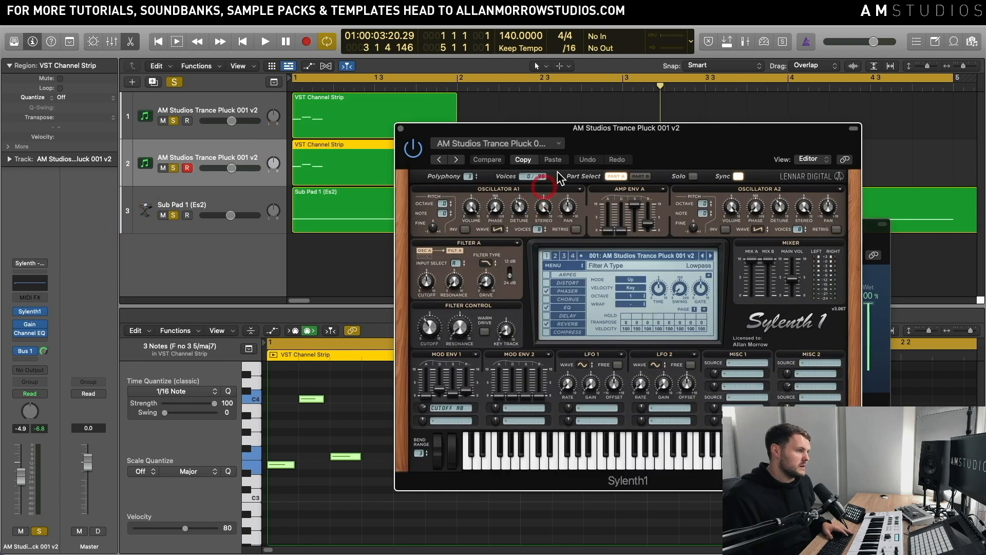
{"action": "left_click_drag", "start_coordinate": [641, 138], "coordinate": [689, 125]}
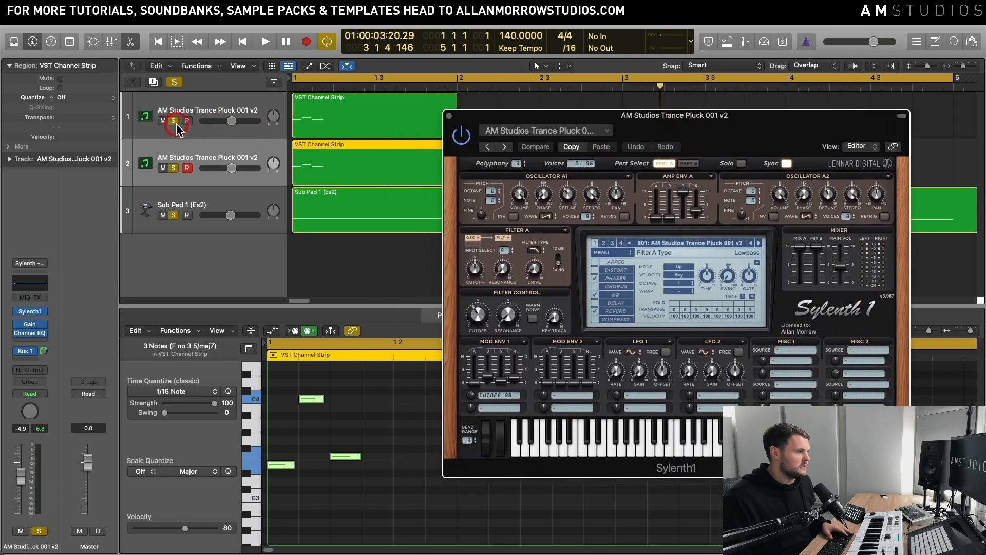
{"action": "left_click", "coordinate": [174, 215]}
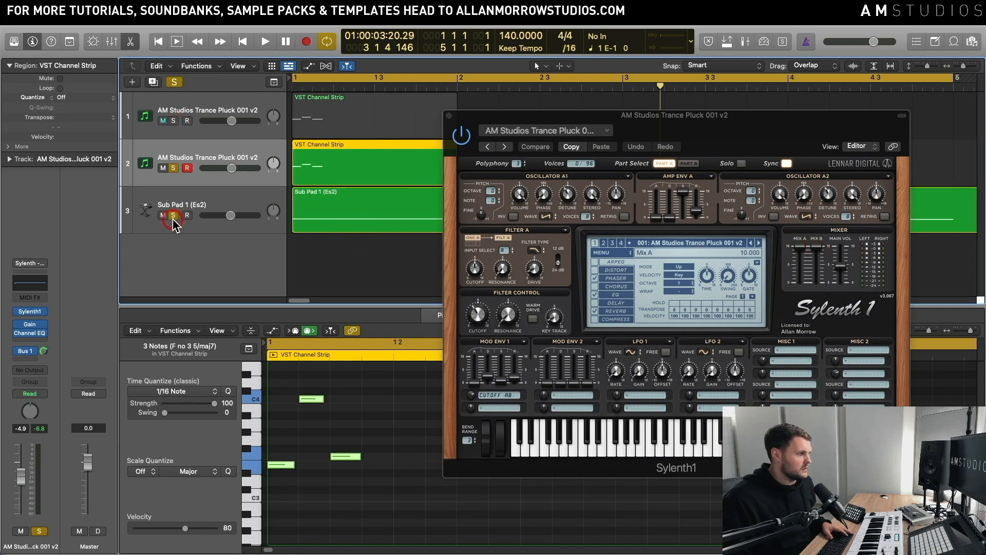
{"action": "left_click", "coordinate": [174, 215]}
- Load preset 002, AM Studios Trance Pluck 002 v2, in the second pluck's Sylenth1 and play it alone
{"action": "left_click", "coordinate": [759, 243]}
{"action": "left_click", "coordinate": [758, 242]}
{"action": "key", "text": "space"}
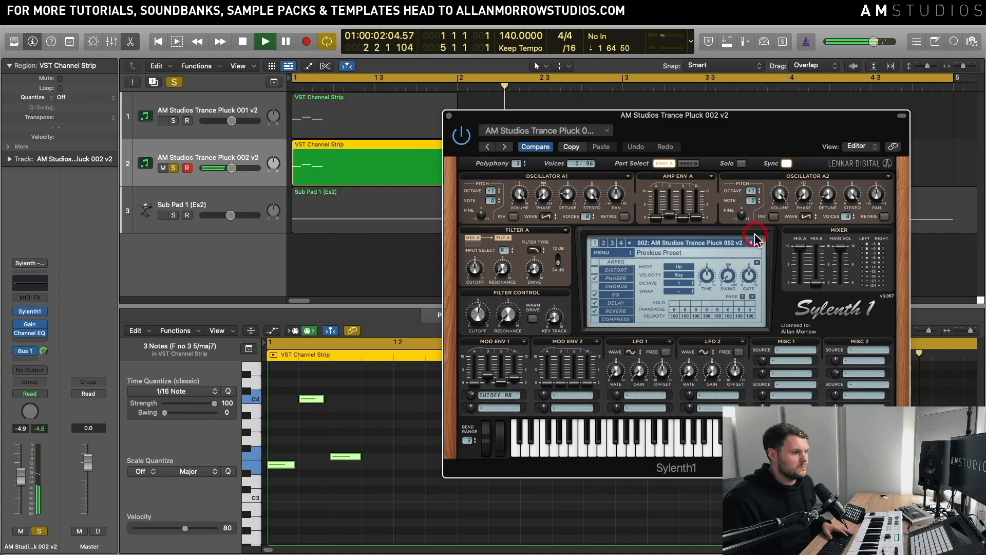
{"action": "key", "text": "space"}
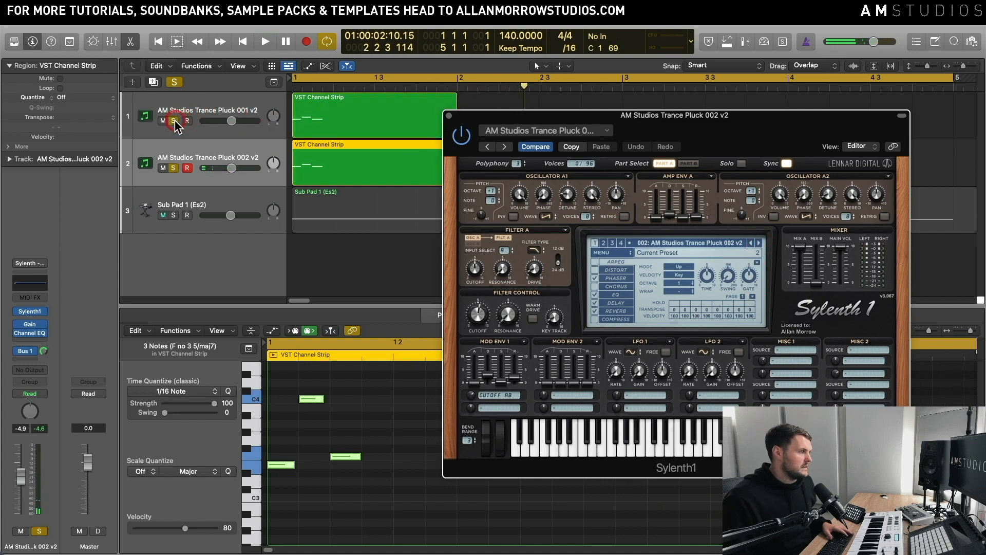
- Solo the first pluck track as well and play both pluck layers together
{"action": "left_click", "coordinate": [174, 120]}
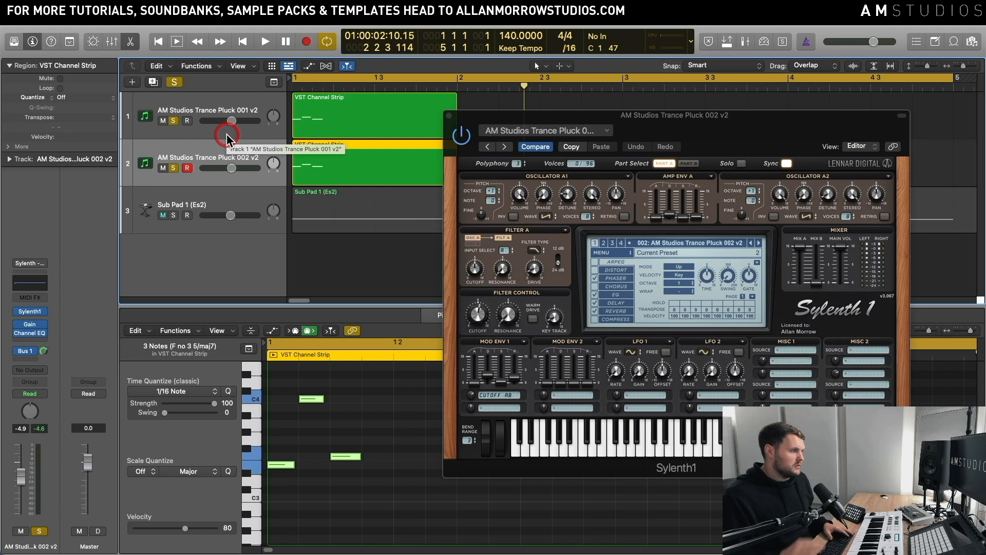
{"action": "left_click", "coordinate": [513, 195]}
{"action": "key", "text": "space"}
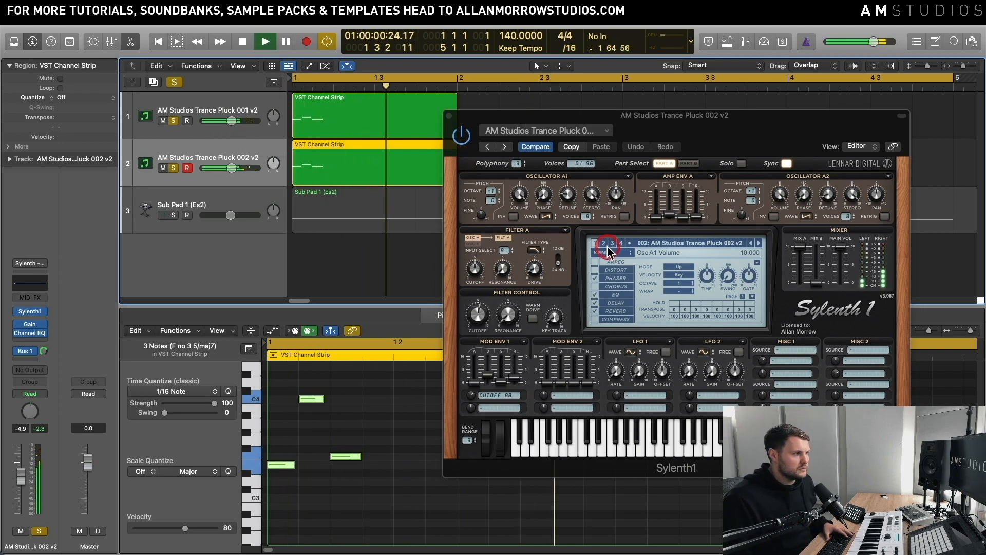
{"action": "key", "text": "space"}
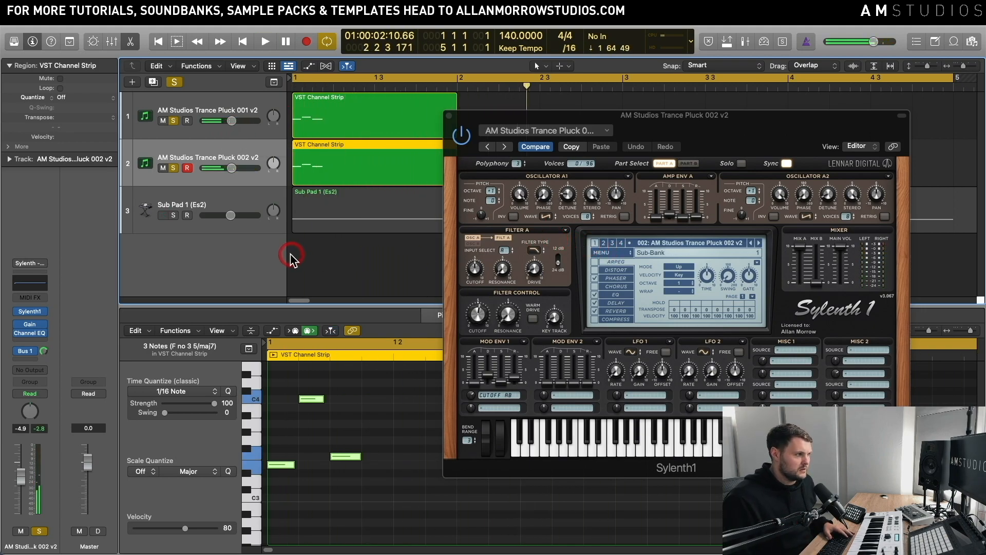
- Insert a stereo Space Designer reverb after Echo on the Aux 1 bus channel
{"action": "left_click", "coordinate": [29, 351]}
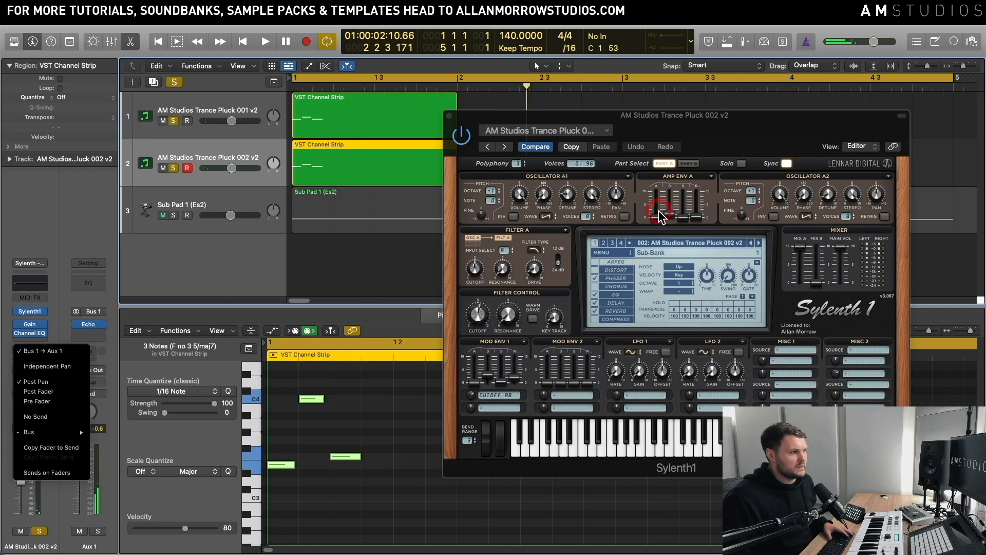
{"action": "left_click", "coordinate": [95, 338]}
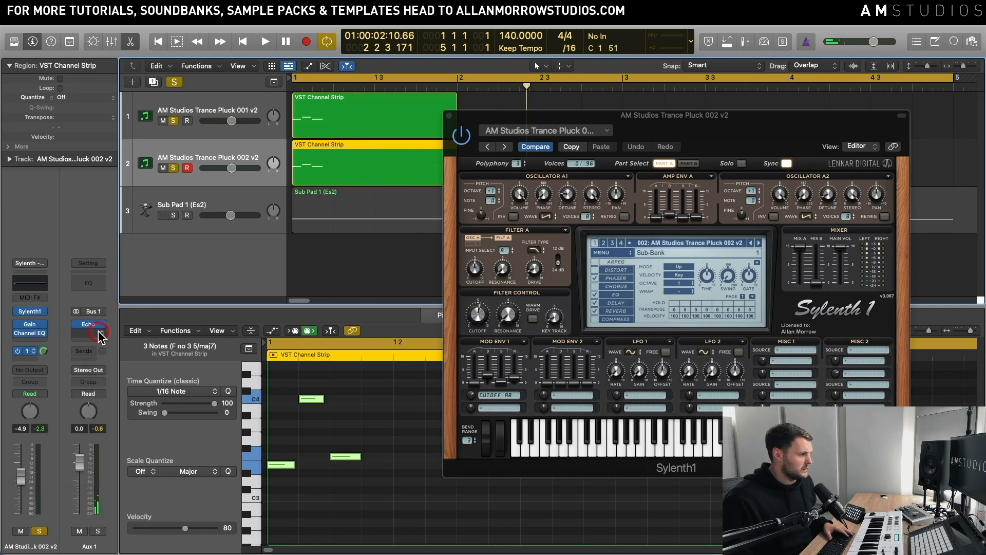
{"action": "left_click", "coordinate": [103, 338]}
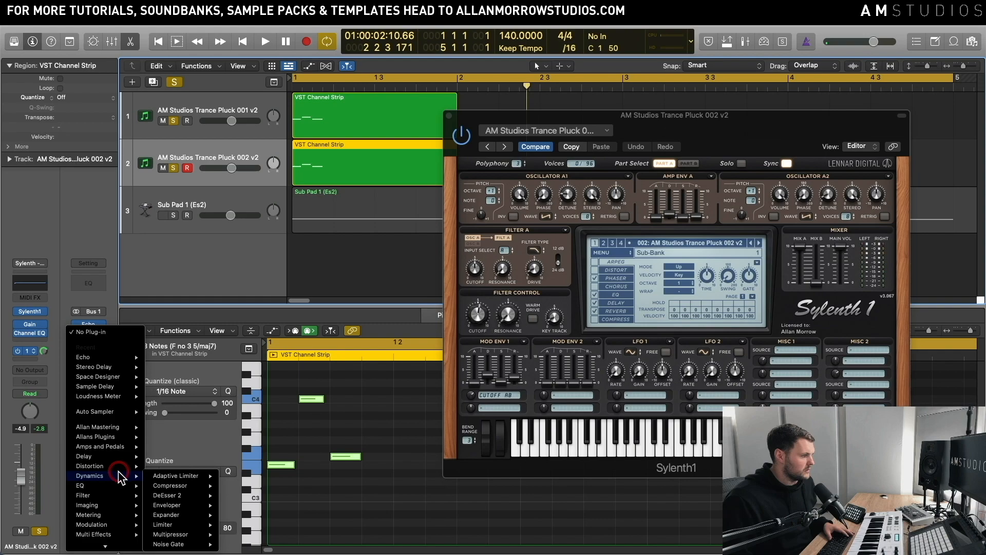
{"action": "left_click", "coordinate": [100, 515]}
{"action": "left_click", "coordinate": [110, 457]}
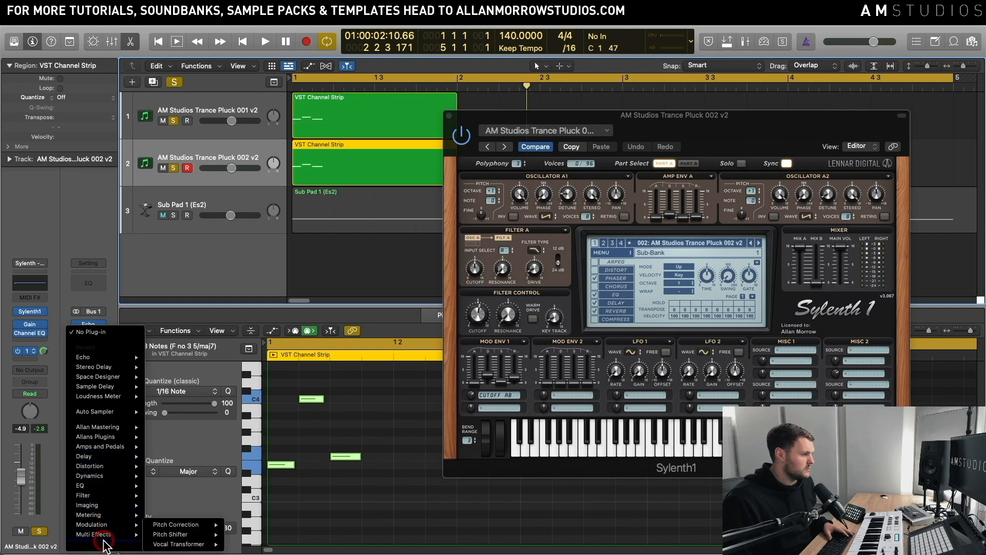
{"action": "left_click", "coordinate": [107, 485]}
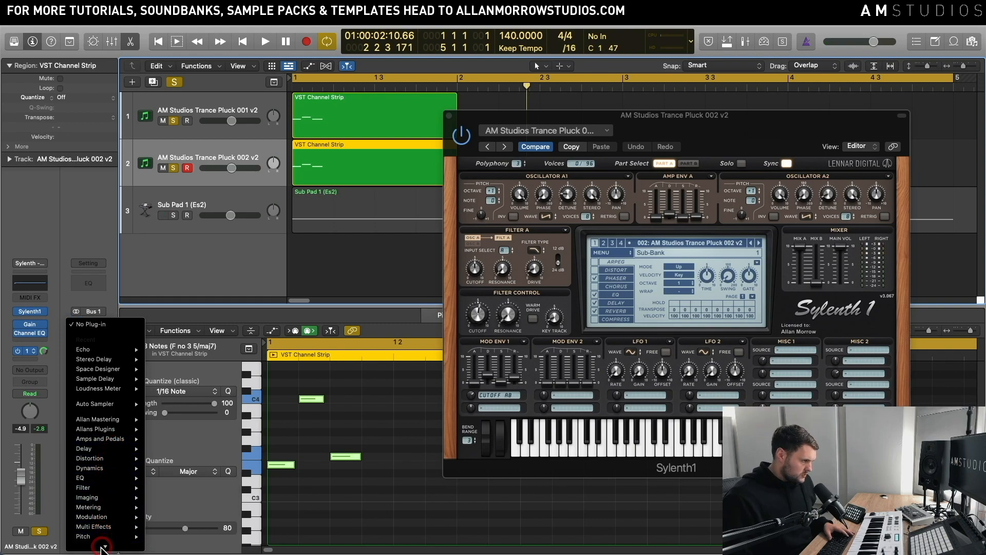
{"action": "left_click", "coordinate": [90, 498]}
{"action": "left_click", "coordinate": [211, 510]}
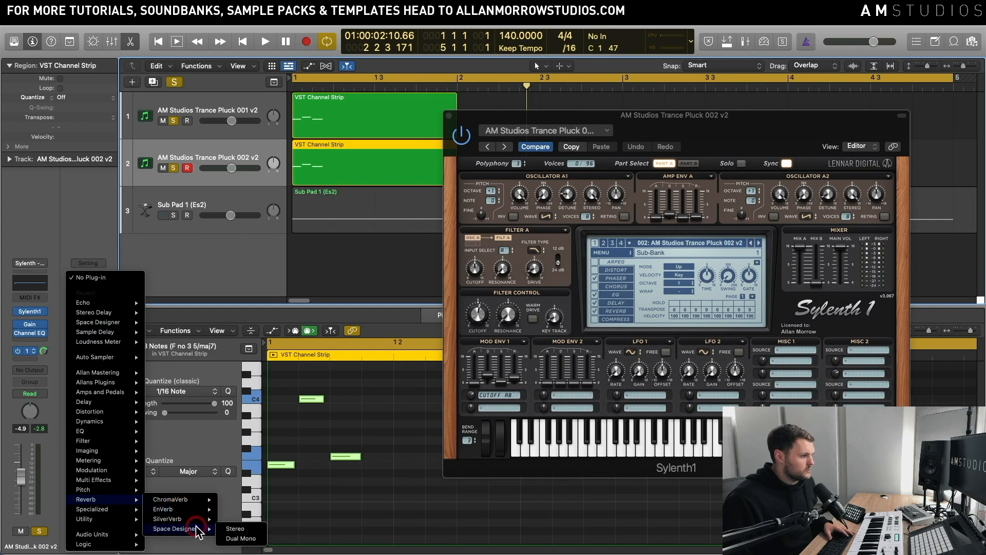
{"action": "left_click", "coordinate": [236, 529]}
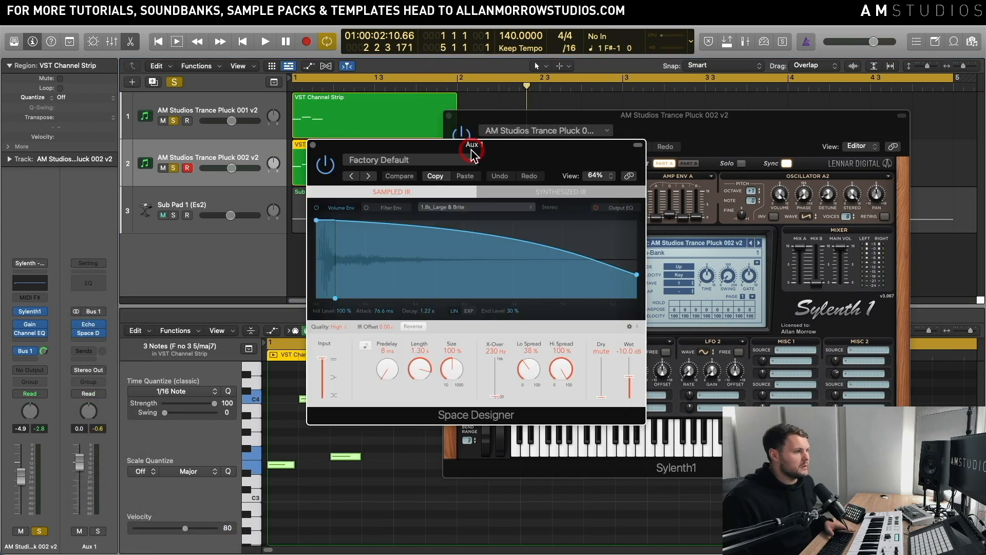
- Raise Space Designer's wet level to -3.4 dB and play the two soloed plucks
{"action": "left_click_drag", "start_coordinate": [471, 147], "coordinate": [642, 103]}
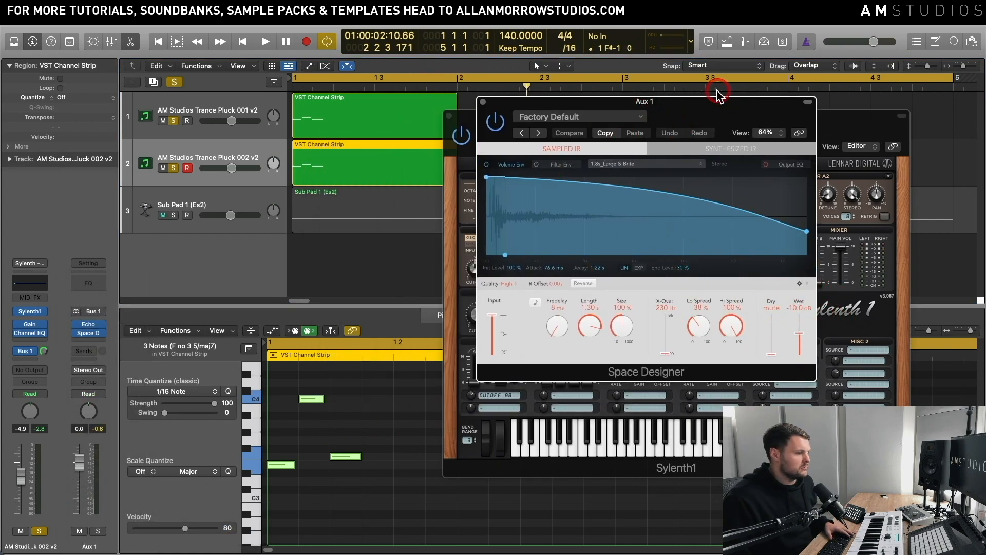
{"action": "left_click_drag", "start_coordinate": [718, 94], "coordinate": [712, 91]}
{"action": "left_click_drag", "start_coordinate": [794, 333], "coordinate": [803, 319]}
{"action": "key", "text": "space"}
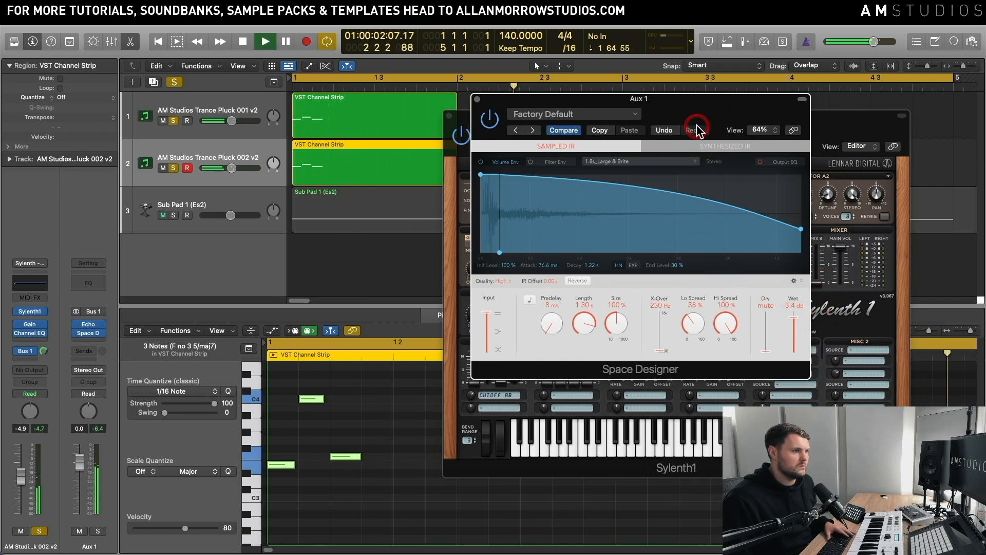
- Load preset 003, AM Studios Trance Pluck 003 v2, in the second pluck's Sylenth1, play it, and lower the track's fader to -9.6 dB
{"action": "left_click_drag", "start_coordinate": [697, 99], "coordinate": [672, 261]}
{"action": "left_click", "coordinate": [742, 121]}
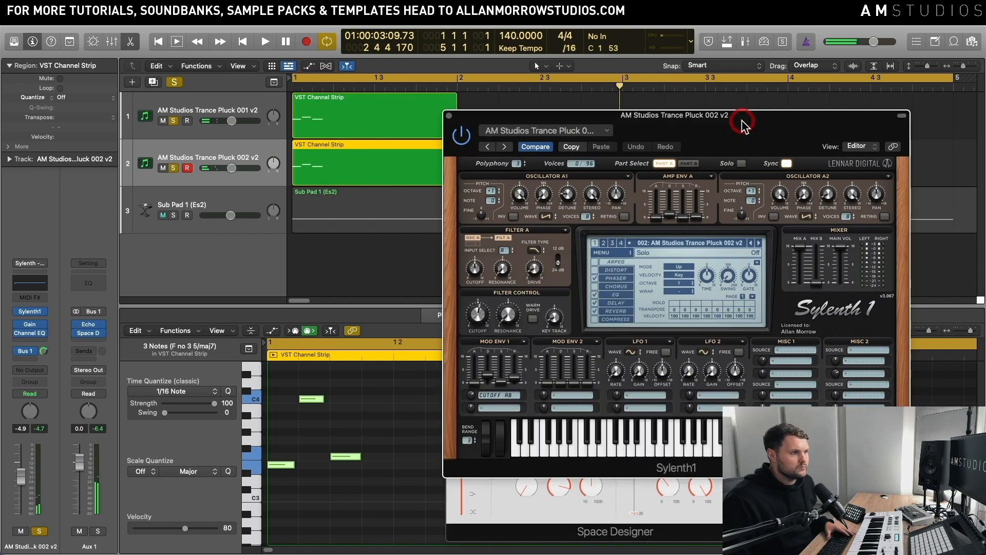
{"action": "left_click", "coordinate": [759, 243]}
{"action": "key", "text": "space"}
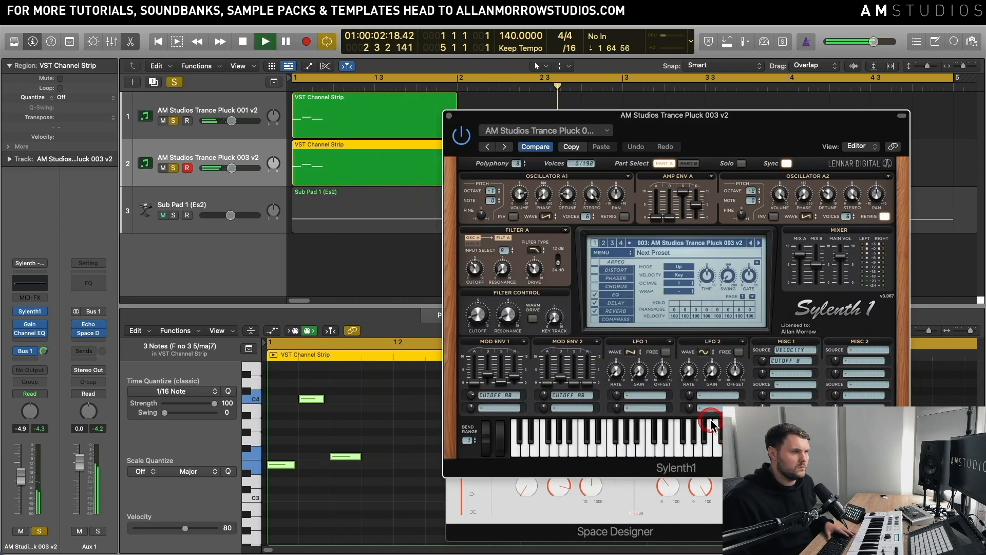
{"action": "key", "text": "space"}
{"action": "left_click_drag", "start_coordinate": [22, 478], "coordinate": [22, 488]}
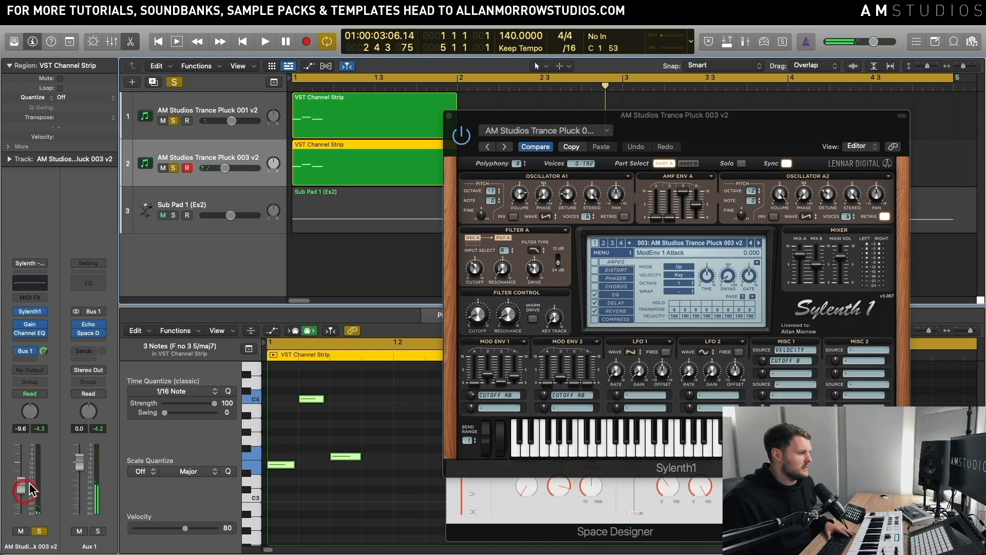
- Insert a stereo Stereo Delay after Space Designer on the Aux 1 bus and play the plucks through it
{"action": "left_click", "coordinate": [101, 344]}
{"action": "mouse_move", "coordinate": [110, 463]}
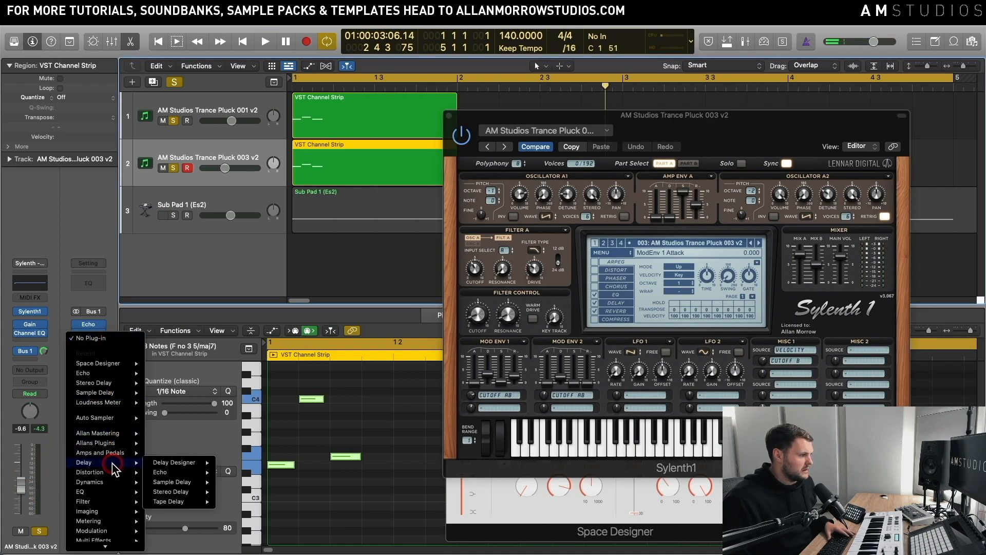
{"action": "left_click", "coordinate": [180, 472]}
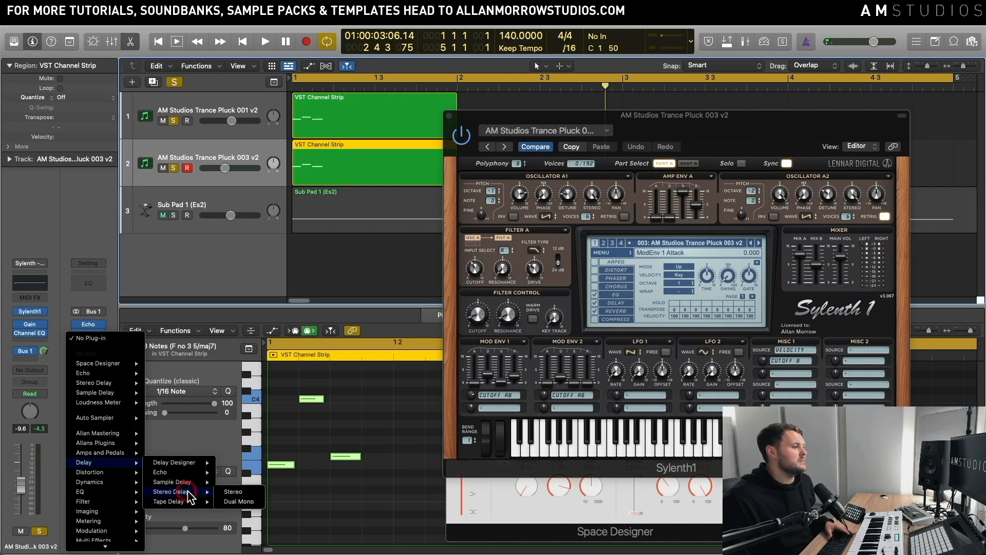
{"action": "left_click", "coordinate": [276, 438]}
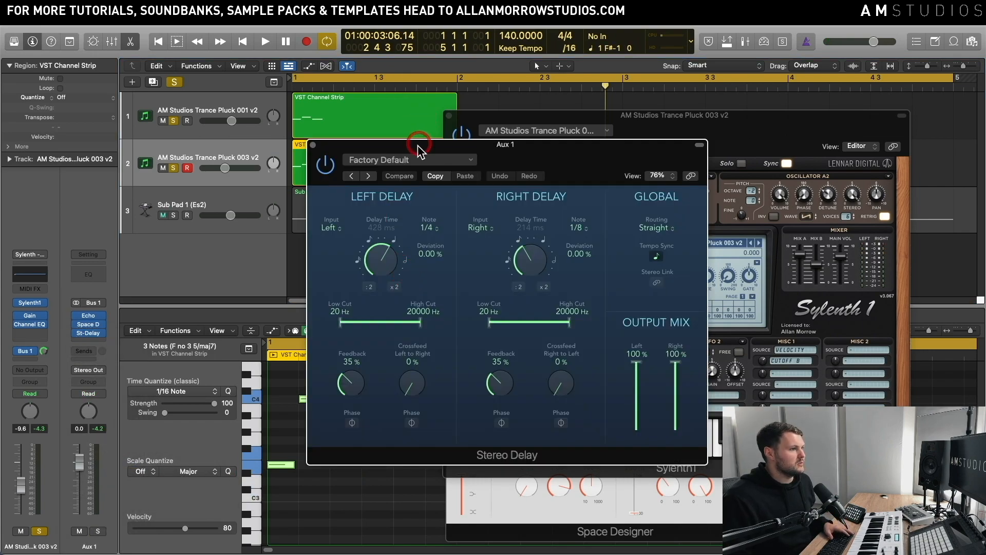
{"action": "left_click_drag", "start_coordinate": [419, 149], "coordinate": [465, 108]}
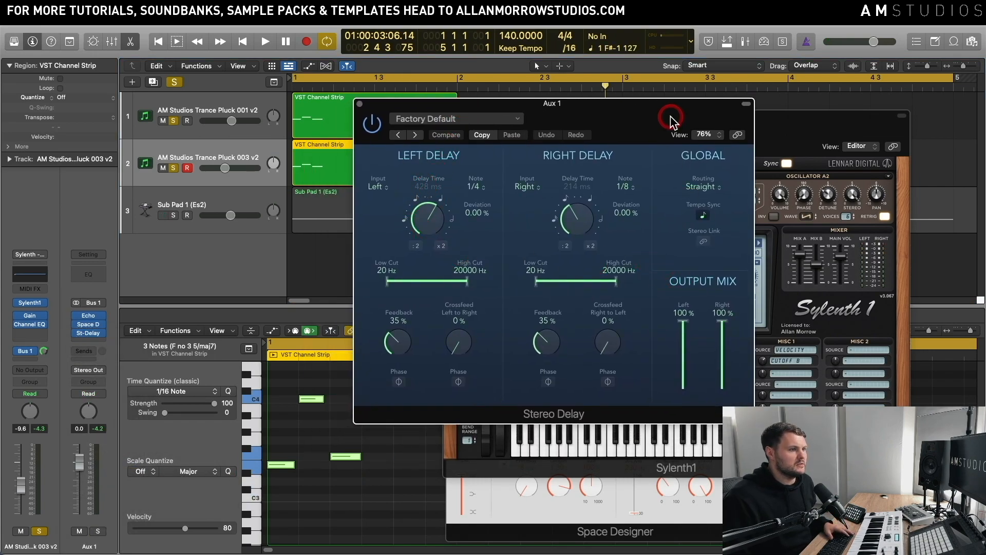
{"action": "left_click_drag", "start_coordinate": [670, 119], "coordinate": [599, 122]}
{"action": "key", "text": "space"}
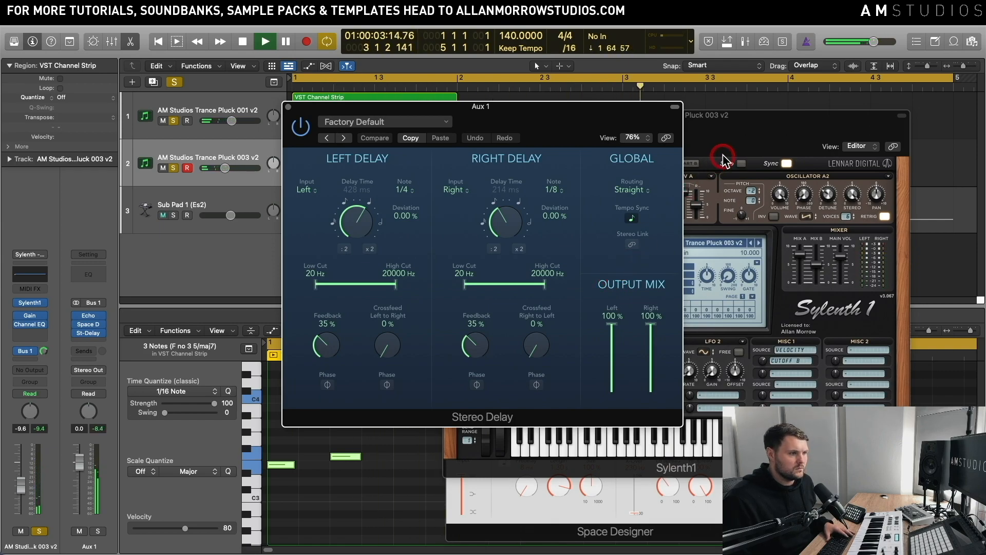
{"action": "key", "text": "space"}
- Set the Stereo Delay's output mix to 33% left and 44% right, and its right delay to 1/4 with +2.33% deviation, checking during playback
{"action": "left_click_drag", "start_coordinate": [729, 119], "coordinate": [808, 95]}
{"action": "left_click_drag", "start_coordinate": [498, 111], "coordinate": [485, 101]}
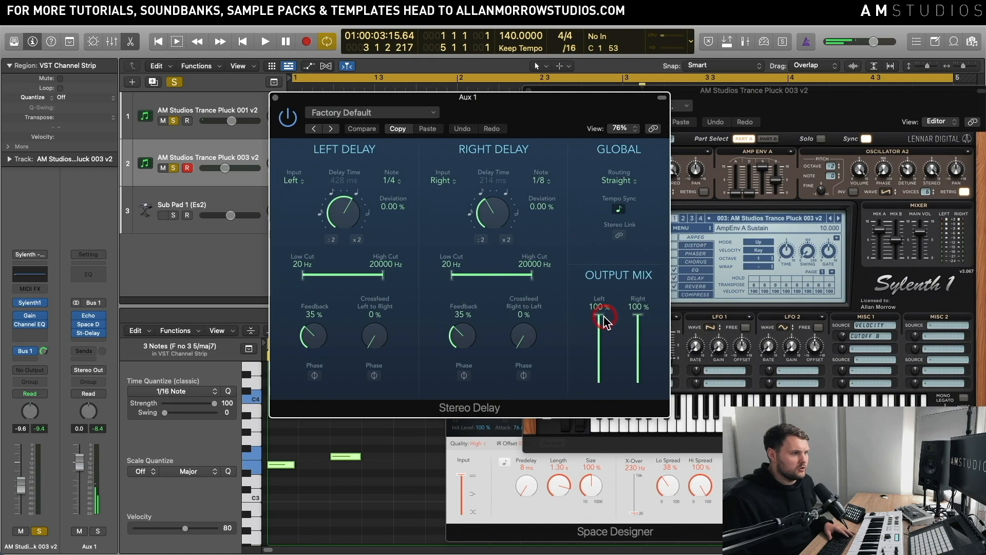
{"action": "left_click_drag", "start_coordinate": [605, 322], "coordinate": [604, 366]}
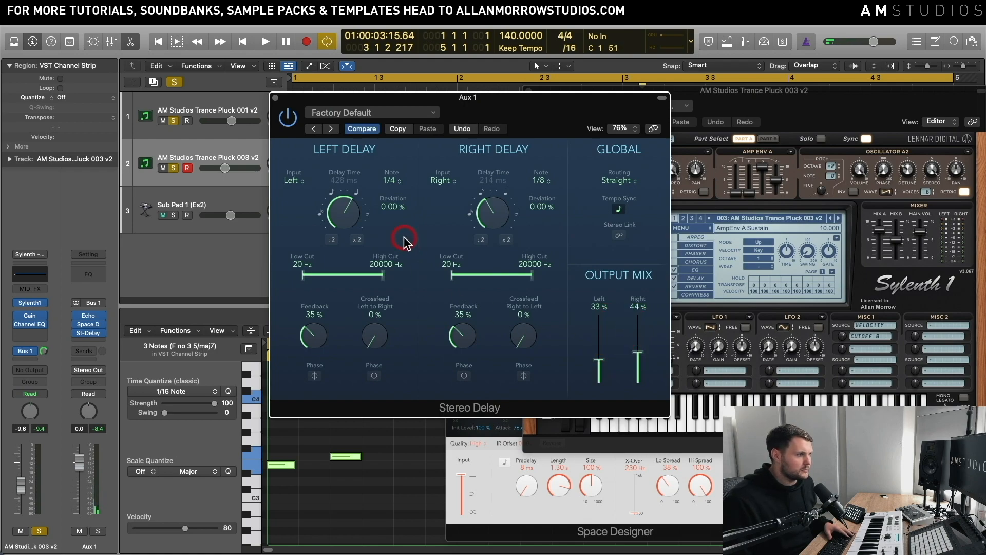
{"action": "key", "text": "space"}
{"action": "left_click_drag", "start_coordinate": [523, 184], "coordinate": [517, 251]}
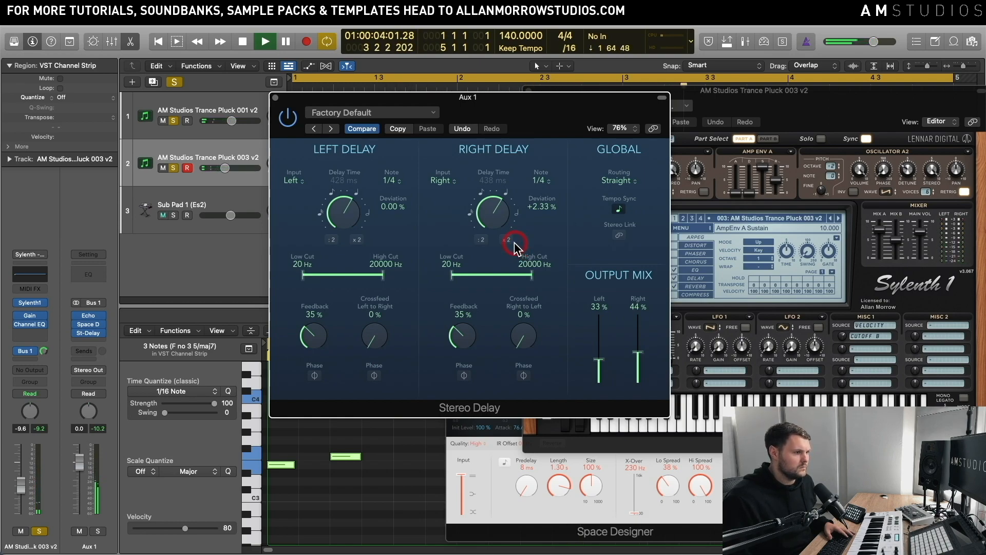
{"action": "key", "text": "space"}
{"action": "left_click_drag", "start_coordinate": [577, 114], "coordinate": [507, 192]}
{"action": "left_click", "coordinate": [759, 153]}
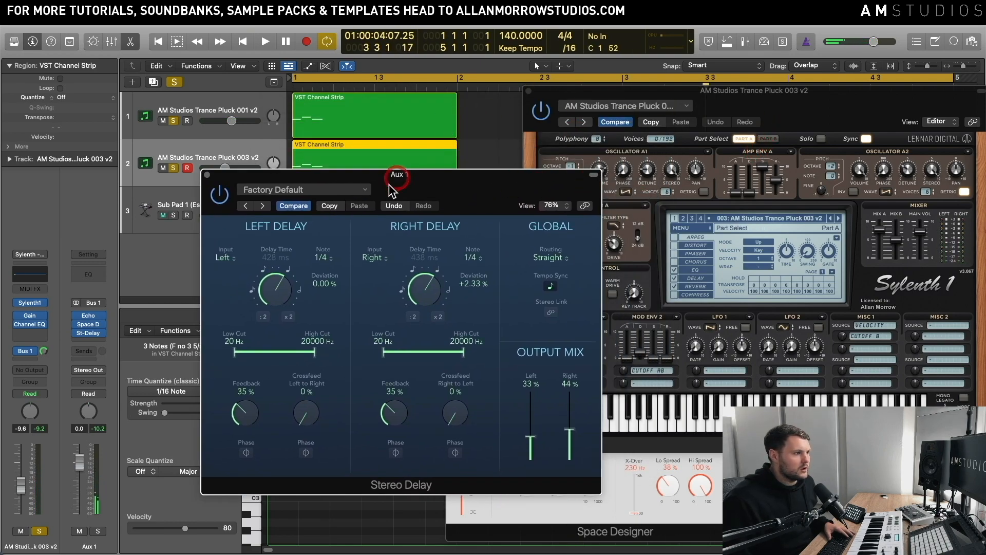
{"action": "left_click", "coordinate": [207, 175]}
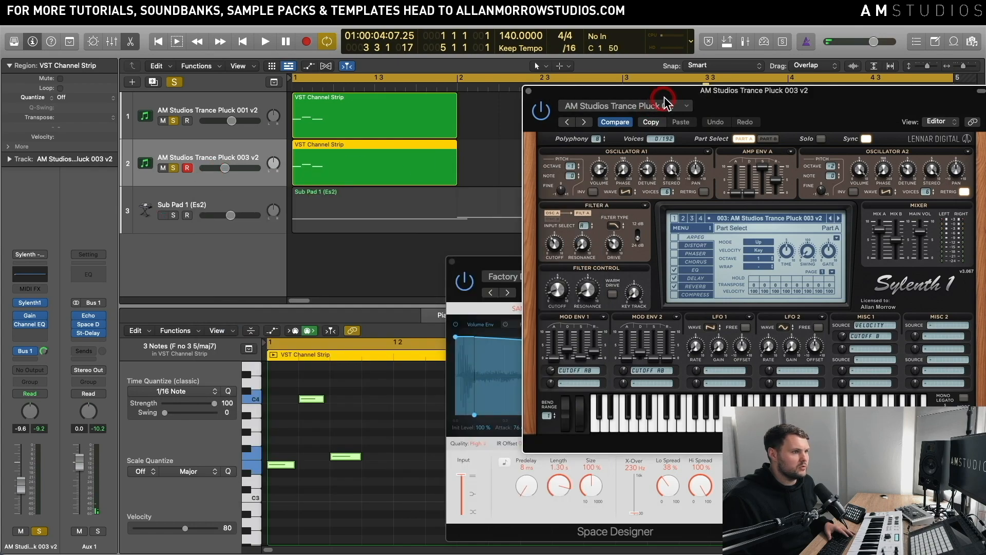
- Load preset 004, AM Studios Trance Pluck 004 v2, in the second pluck's Sylenth1 and play both plucks
{"action": "left_click_drag", "start_coordinate": [658, 93], "coordinate": [599, 94]}
{"action": "left_click", "coordinate": [773, 226]}
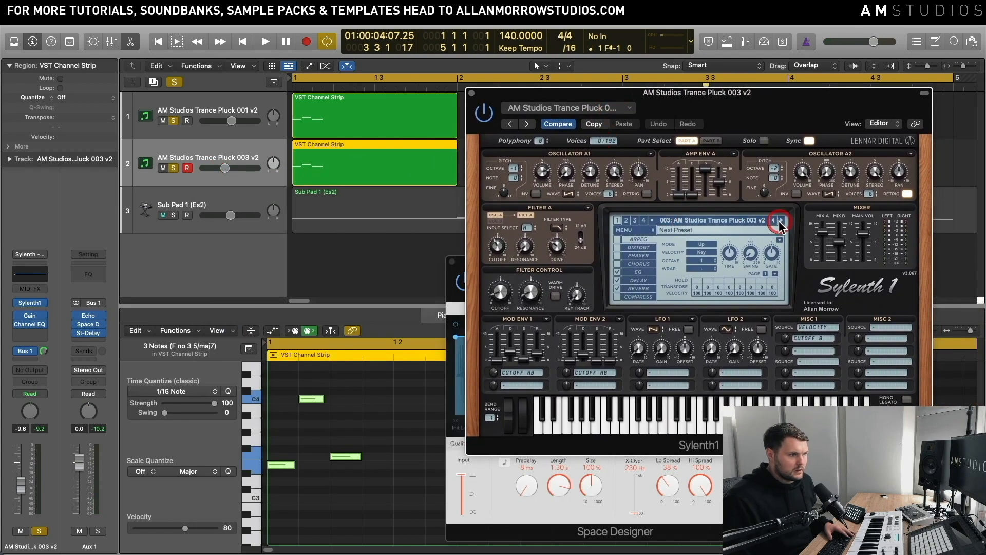
{"action": "left_click", "coordinate": [779, 222]}
{"action": "key", "text": "space"}
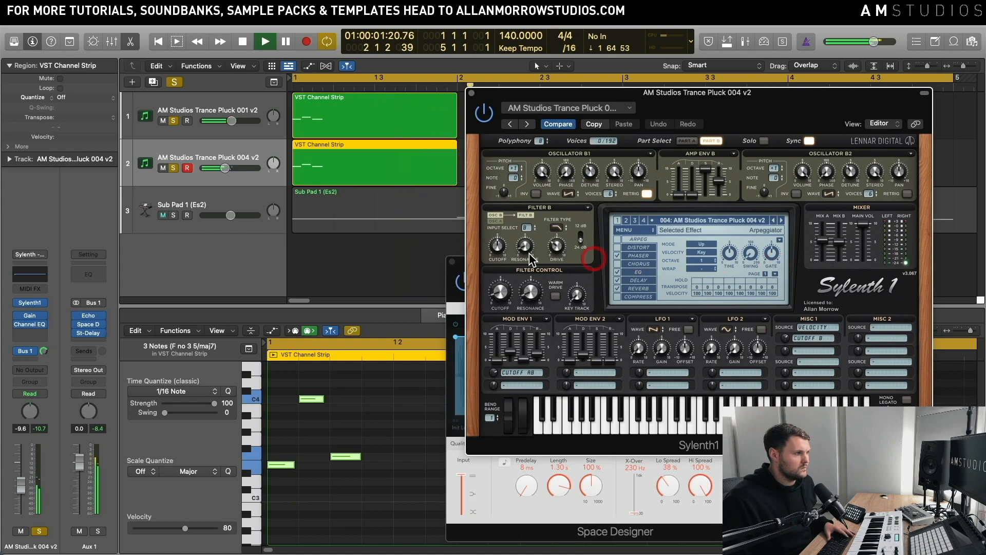
{"action": "key", "text": "space"}
- Turn off solo on all tracks, play both plucks together with Sub Pad 1, and close the Sylenth1 window
{"action": "left_click", "coordinate": [174, 83]}
{"action": "key", "text": "space"}
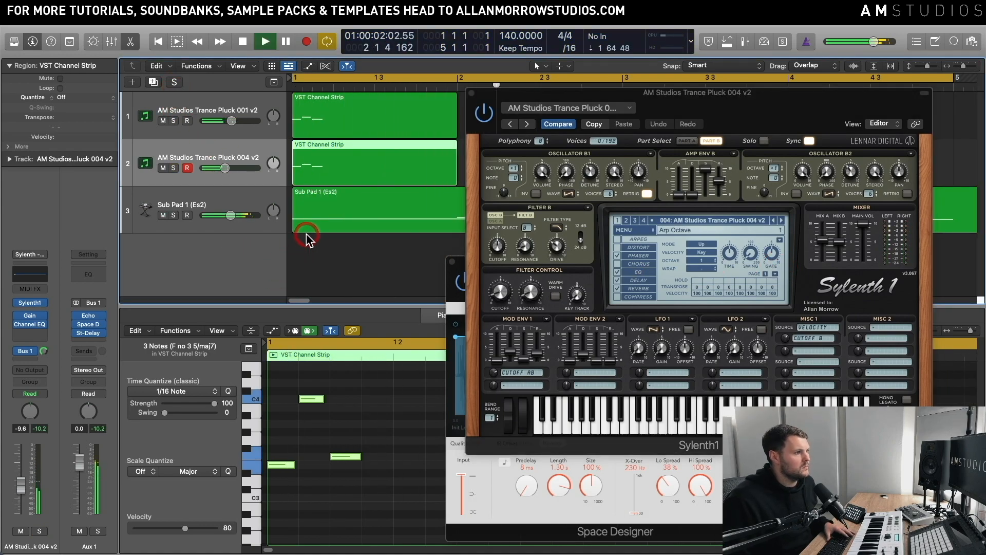
{"action": "key", "text": "space"}
{"action": "left_click", "coordinate": [471, 93]}
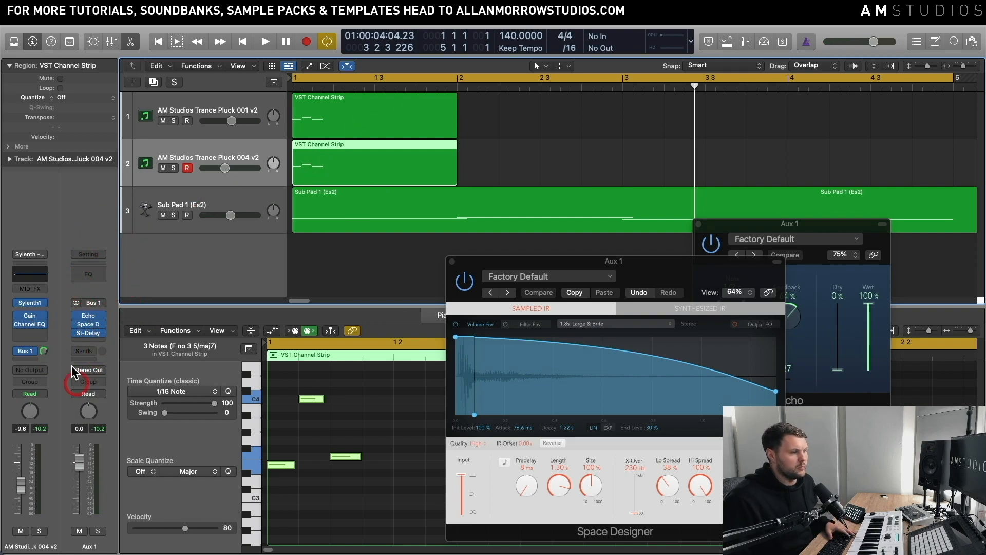
{"action": "left_click", "coordinate": [344, 169]}
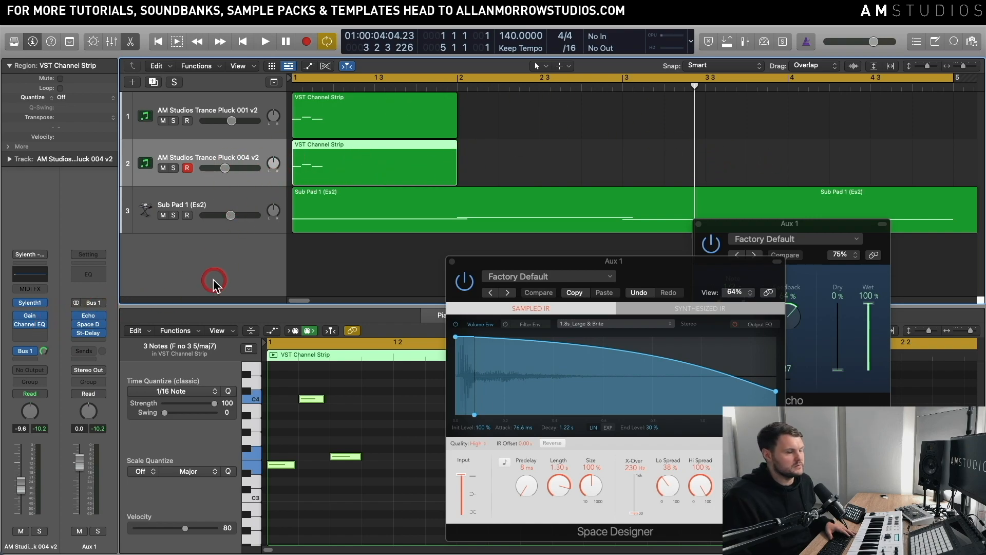
- Add a Channel EQ at the end of the Aux 1 effects chain with its high-cut filter at 2080 Hz
{"action": "left_click", "coordinate": [31, 304]}
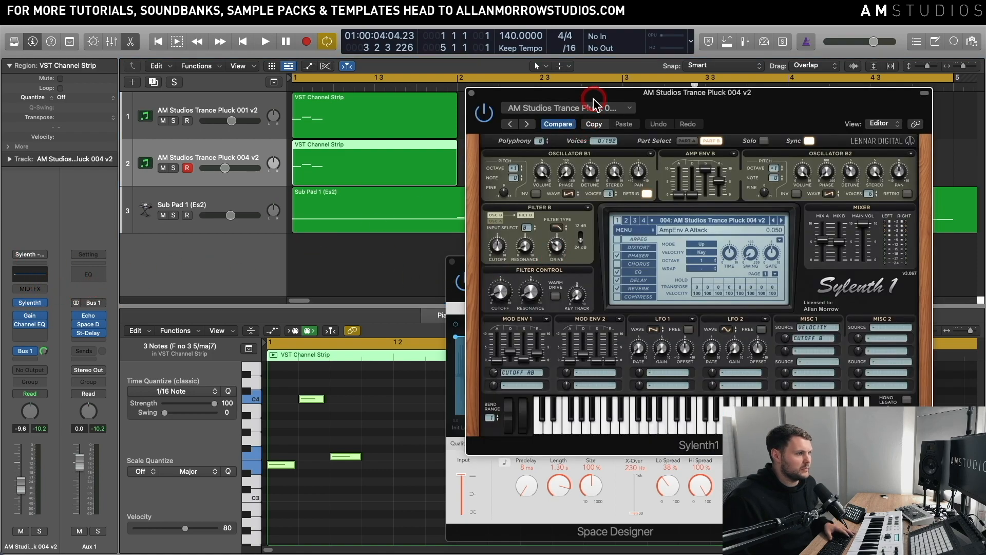
{"action": "left_click_drag", "start_coordinate": [596, 97], "coordinate": [619, 88]}
{"action": "left_click", "coordinate": [94, 276]}
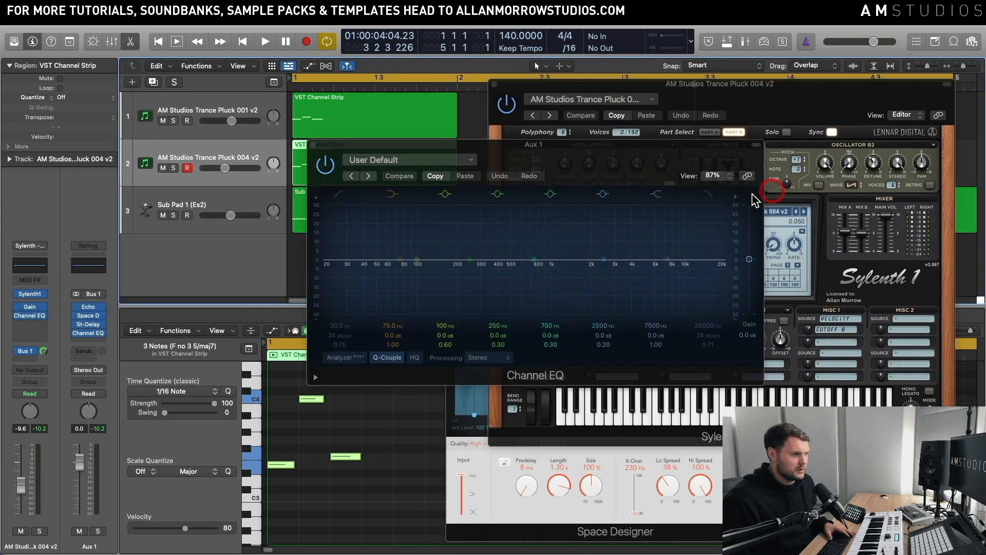
{"action": "left_click", "coordinate": [709, 200]}
{"action": "left_click_drag", "start_coordinate": [711, 286], "coordinate": [608, 293]}
- Play all tracks with the high-cut filter on the bus, then close the Channel EQ and Sylenth1 windows
{"action": "key", "text": "space"}
{"action": "key", "text": "space"}
{"action": "left_click", "coordinate": [573, 411]}
{"action": "key", "text": "space"}
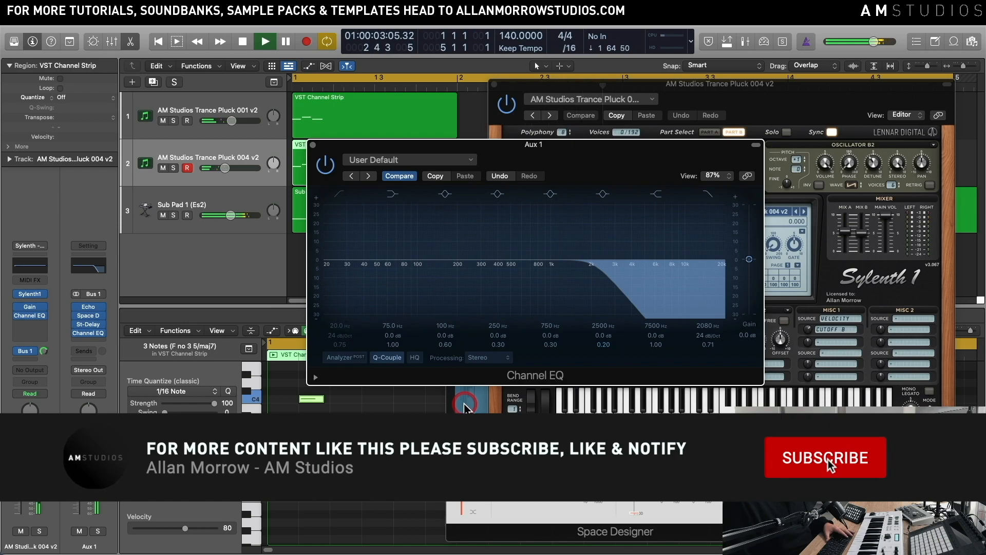
{"action": "key", "text": "space"}
{"action": "left_click", "coordinate": [313, 144]}
{"action": "left_click", "coordinate": [465, 97]}
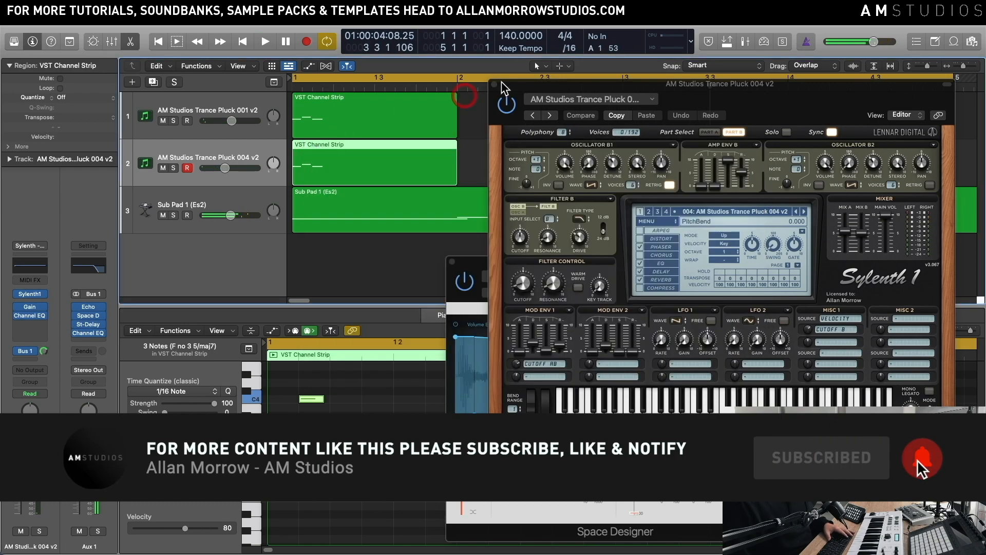
{"action": "left_click", "coordinate": [501, 84]}
- Examine the MIDI notes of both pluck regions in the Piano Roll and close the Space Designer window
{"action": "left_click", "coordinate": [489, 212]}
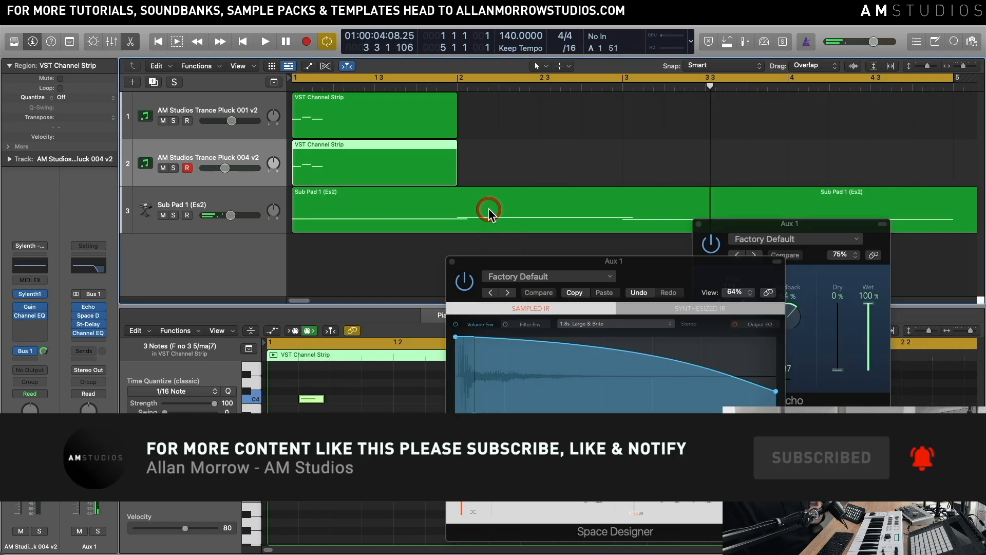
{"action": "left_click", "coordinate": [380, 188]}
{"action": "left_click", "coordinate": [478, 154]}
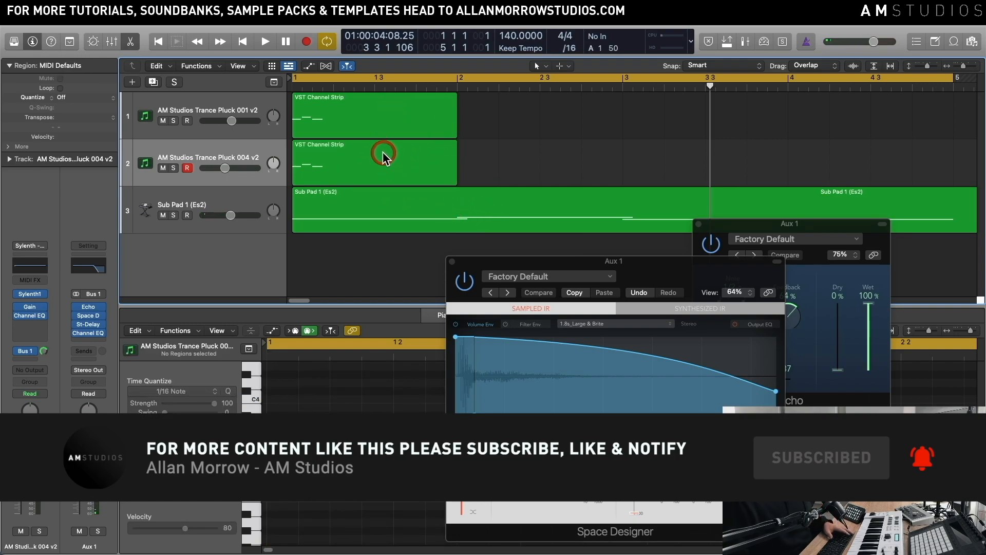
{"action": "left_click", "coordinate": [311, 121]}
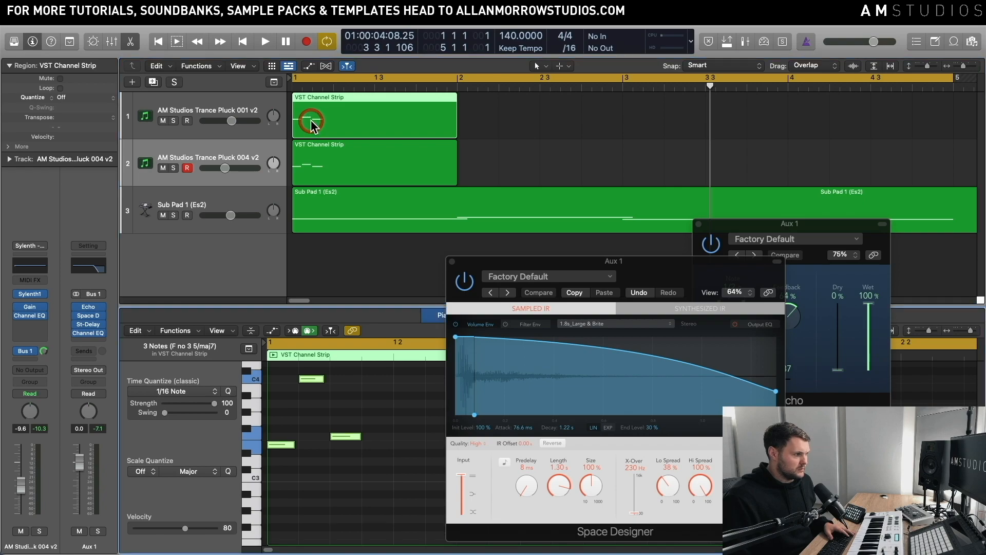
{"action": "left_click", "coordinate": [314, 162]}
{"action": "left_click", "coordinate": [452, 262]}
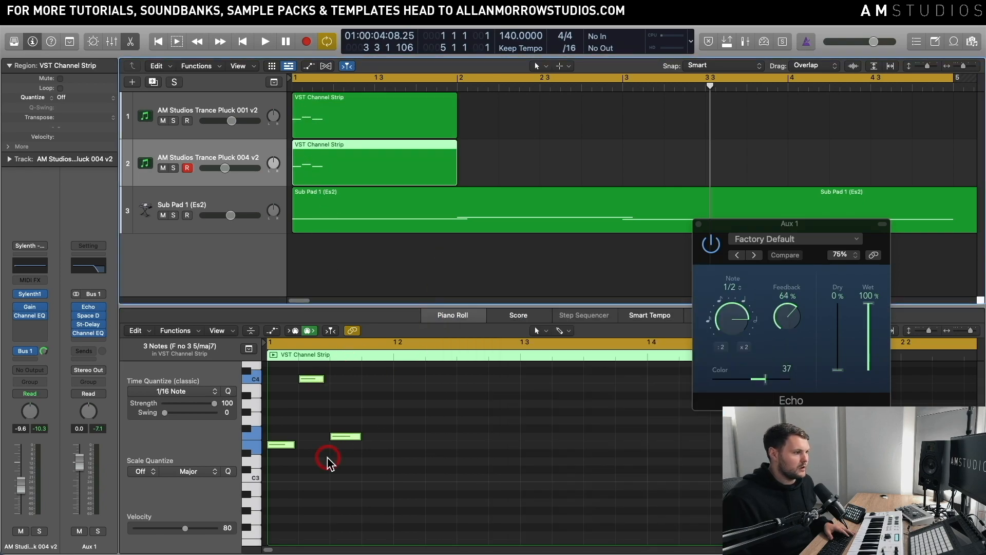
- Swap the pitches of the first and third notes in the Trance Pluck 004 region and select the Trance Pluck 001 track
{"action": "left_click_drag", "start_coordinate": [288, 446], "coordinate": [289, 436]}
{"action": "left_click_drag", "start_coordinate": [351, 438], "coordinate": [350, 445]}
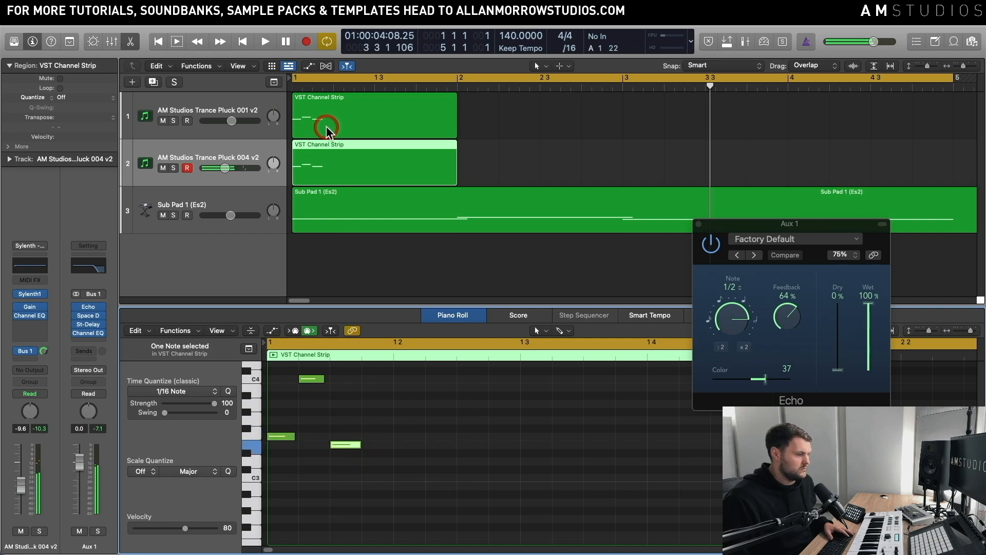
{"action": "left_click", "coordinate": [221, 109]}
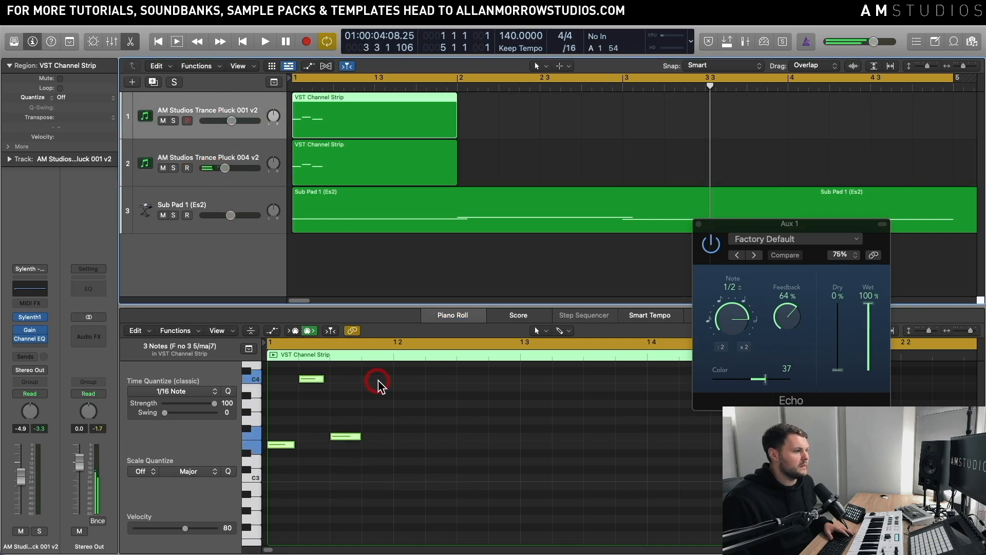
- Play both plucks together with Sub Pad 1 to hear the swapped notes, and close the Echo window
{"action": "key", "text": "space"}
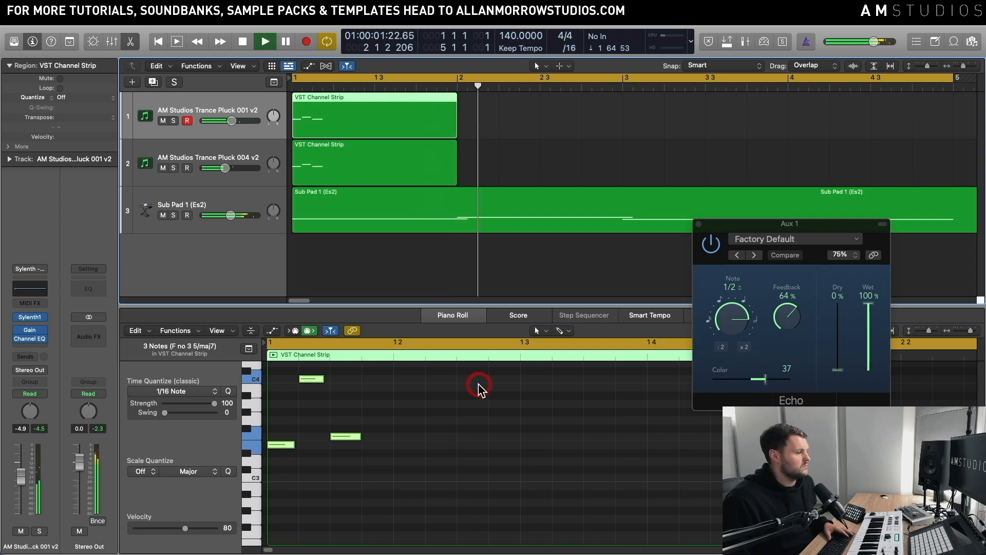
{"action": "left_click", "coordinate": [698, 224]}
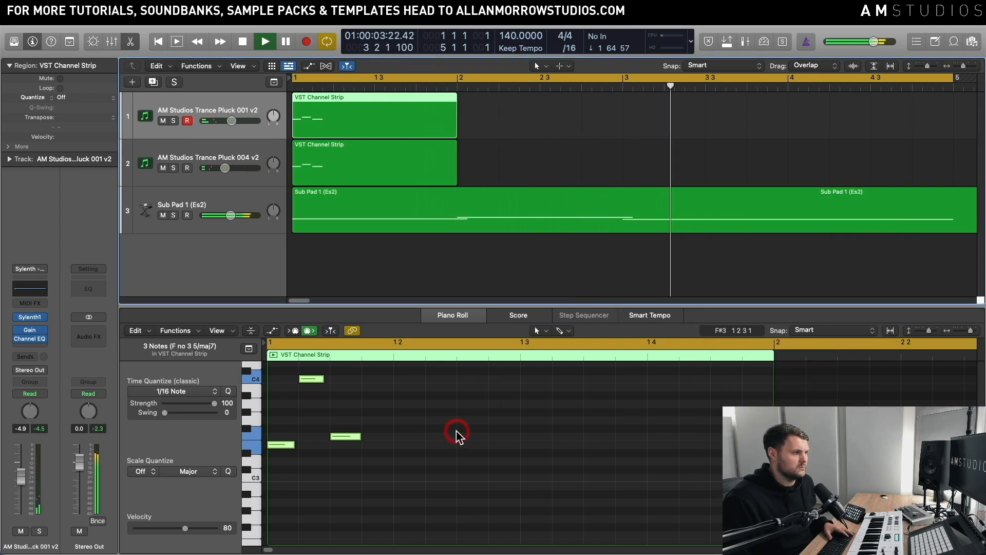
{"action": "key", "text": "space"}
- Raise the first note in the Trance Pluck 004 region to A3
{"action": "left_click_drag", "start_coordinate": [502, 159], "coordinate": [438, 170]}
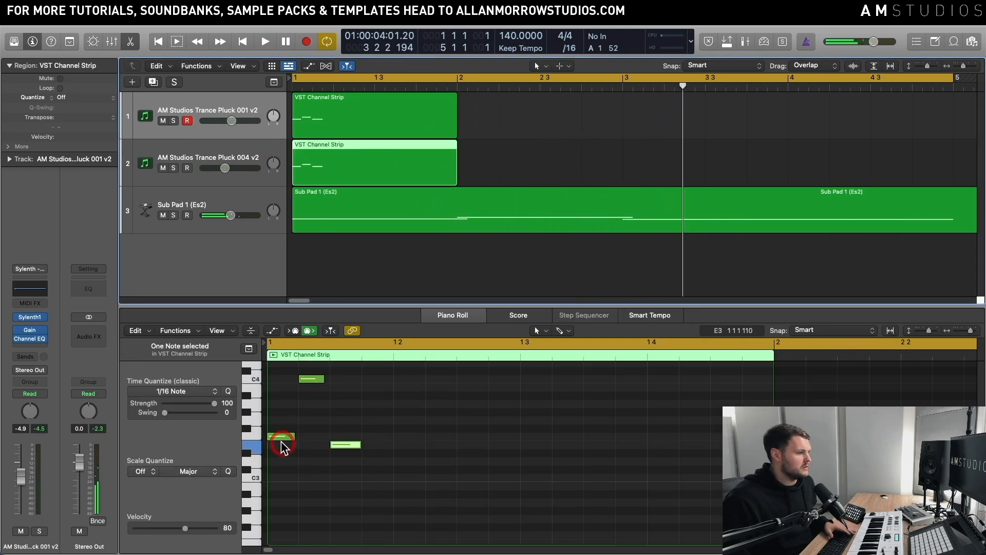
{"action": "left_click_drag", "start_coordinate": [283, 447], "coordinate": [278, 412]}
{"action": "scroll", "coordinate": [363, 482], "scroll_direction": "up", "scroll_amount": 3}
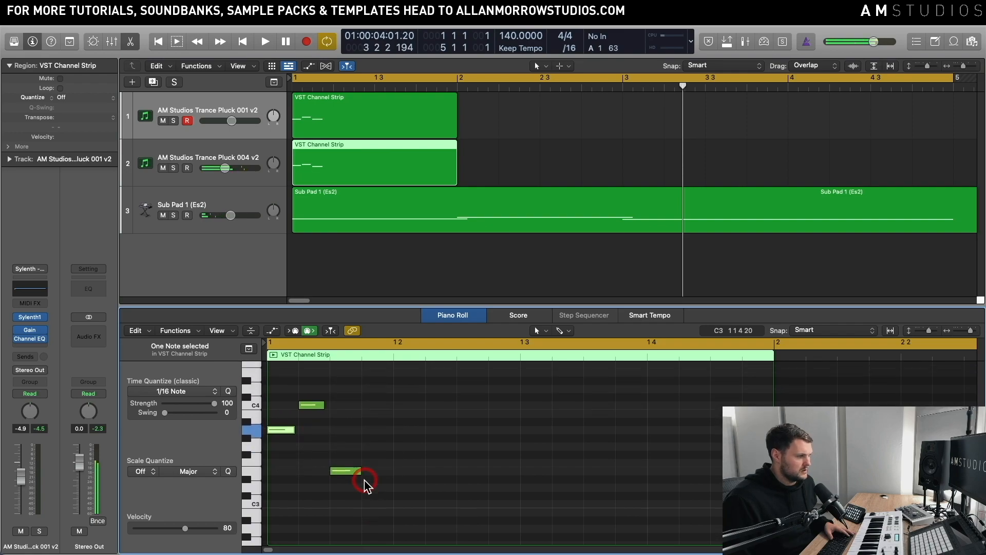
- Raise the third note of the AM Studios Trance Pluck 004 region to F4 and play back the change
{"action": "left_click_drag", "start_coordinate": [343, 479], "coordinate": [344, 383]}
{"action": "key", "text": "space"}
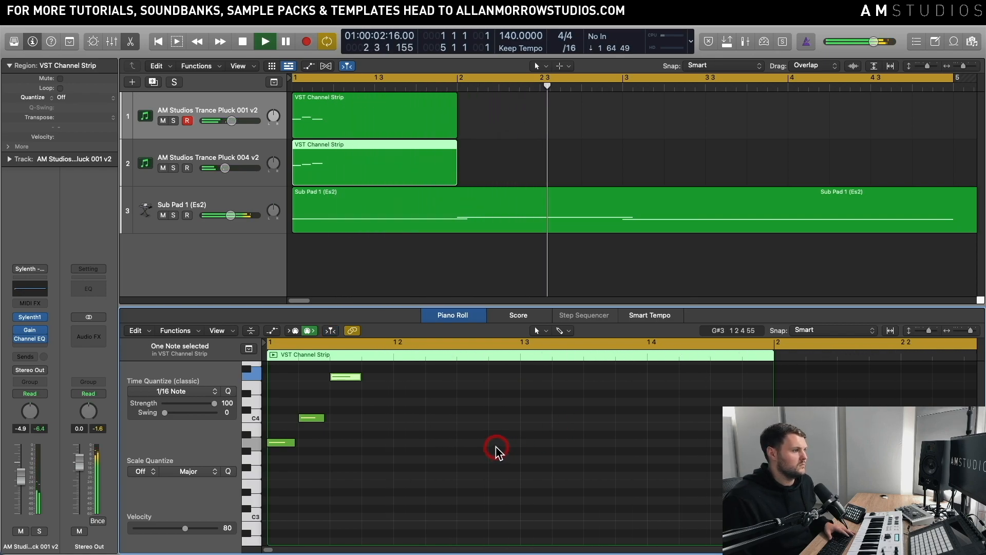
{"action": "key", "text": "space"}
{"action": "left_click", "coordinate": [405, 444]}
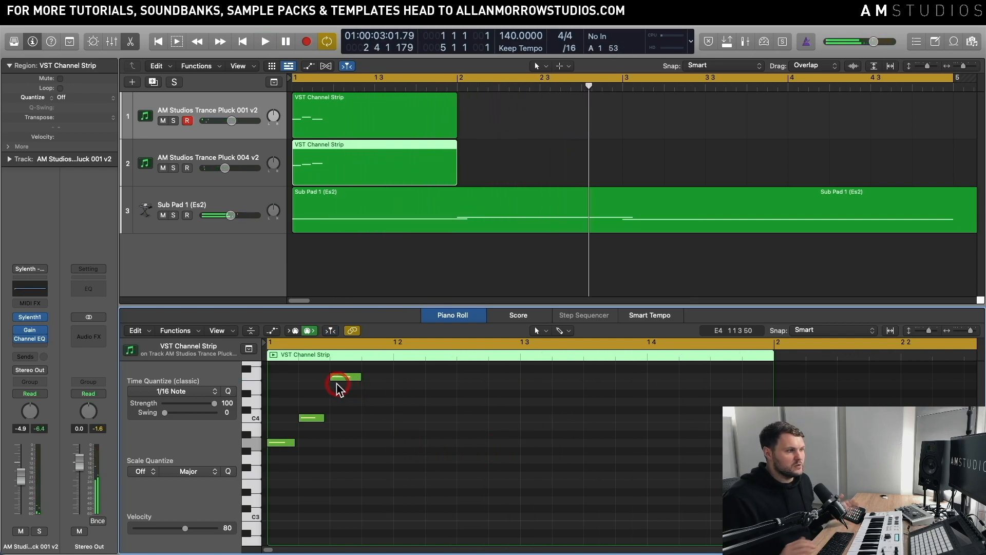
- Lower the third note of the Trance Pluck 004 region to E4 and play the loop from the start
{"action": "left_click_drag", "start_coordinate": [338, 383], "coordinate": [339, 391]}
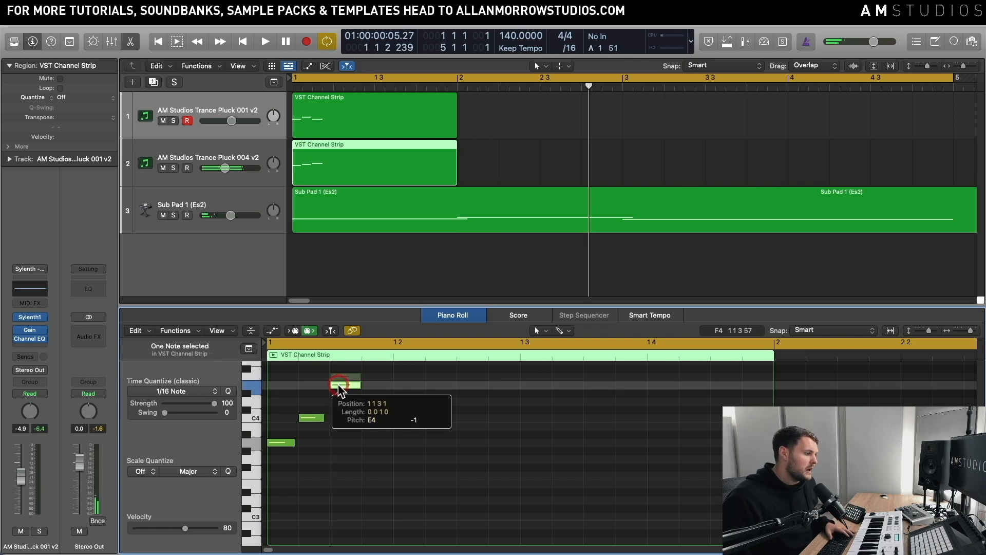
{"action": "key", "text": "space"}
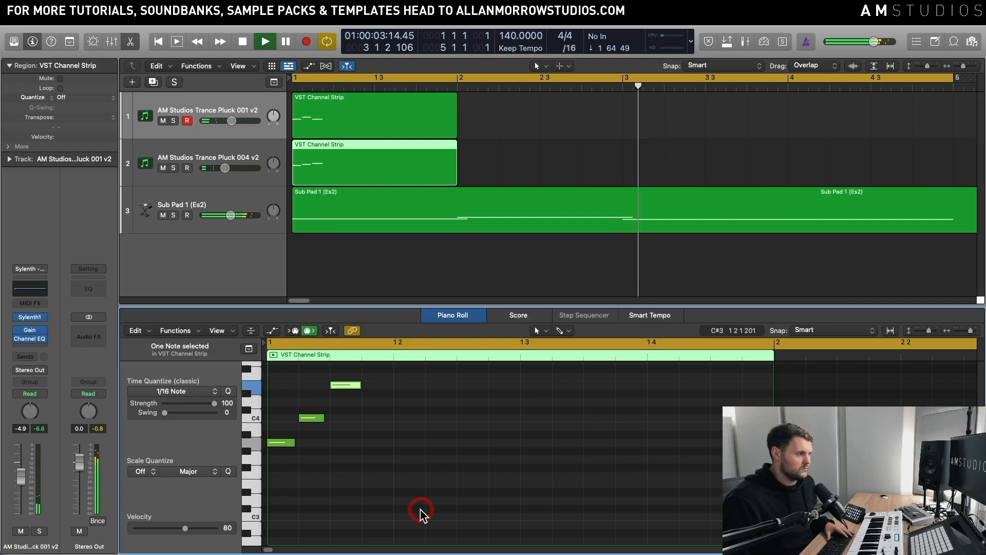
{"action": "key", "text": "Return"}
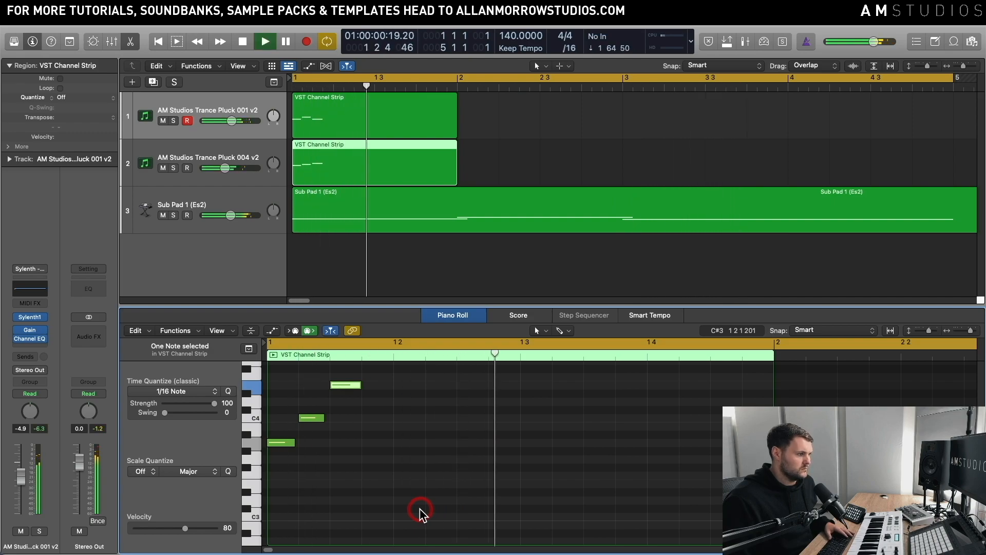
{"action": "key", "text": "space"}
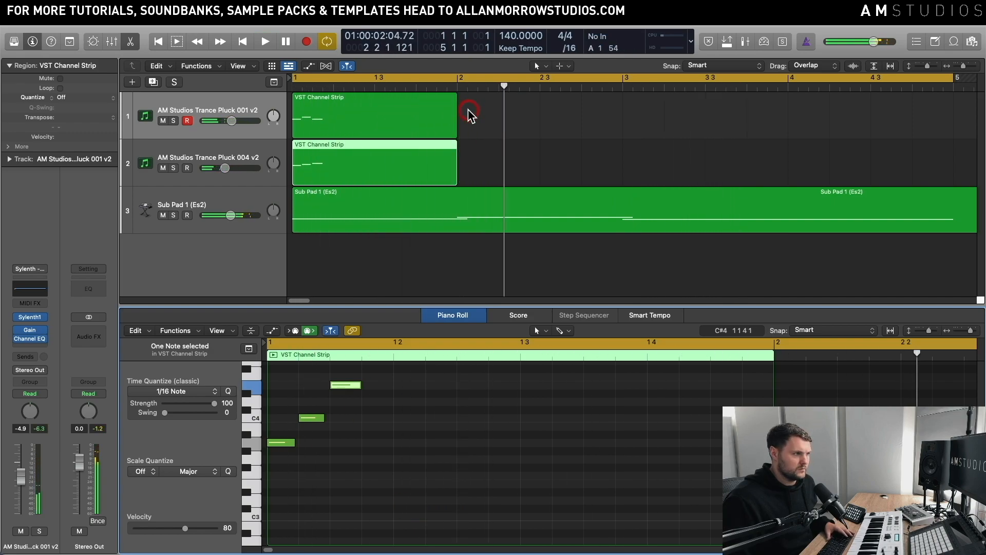
- Raise the third note of the AM Studios Trance Pluck 001 region to F4 and audition it with the other tracks
{"action": "left_click", "coordinate": [429, 114]}
{"action": "left_click", "coordinate": [407, 457]}
{"action": "left_click_drag", "start_coordinate": [345, 477], "coordinate": [345, 378]}
{"action": "key", "text": "space"}
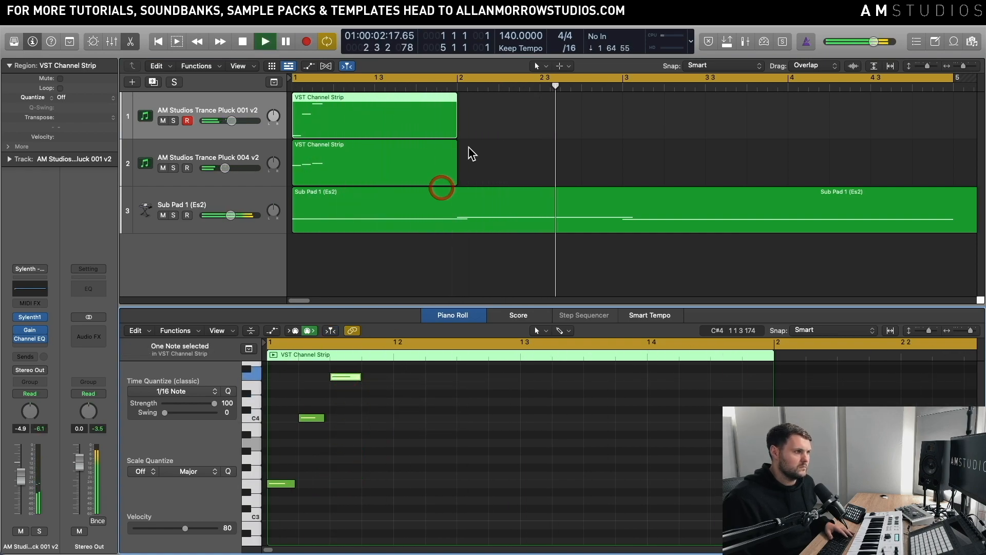
{"action": "key", "text": "space"}
- Copy both one-bar pluck regions to bar 3 and play the arrangement briefly
{"action": "left_click_drag", "start_coordinate": [490, 175], "coordinate": [727, 126]}
{"action": "key", "text": "space"}
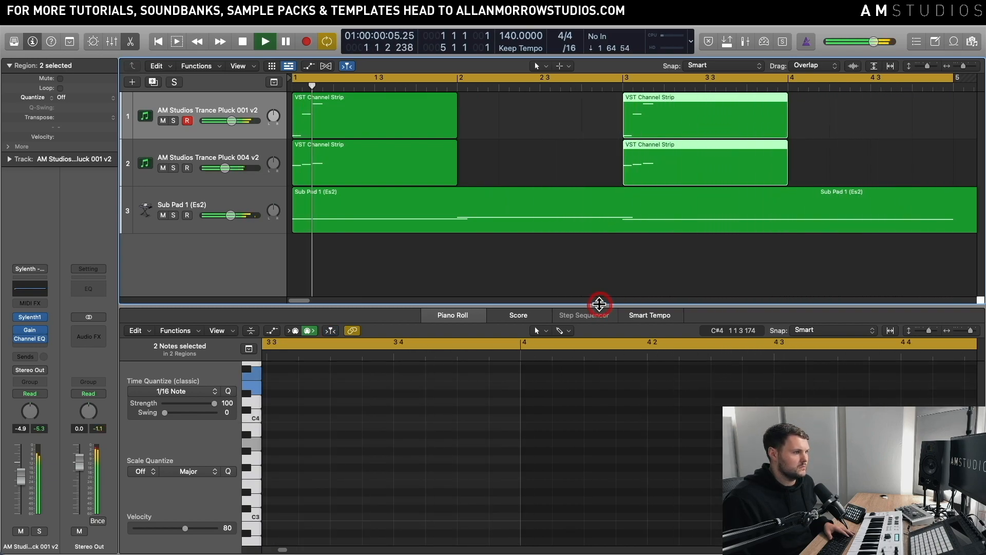
{"action": "key", "text": "space"}
{"action": "left_click", "coordinate": [486, 158]}
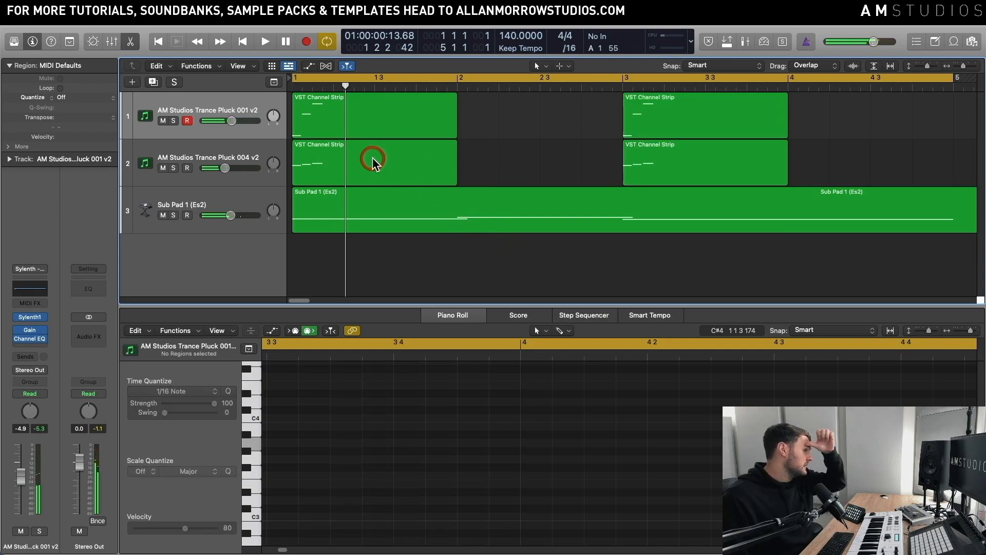
- Open the Space Designer reverb on the Bus 1 aux channel fed by the Trance Pluck 004 track
{"action": "left_click", "coordinate": [373, 163]}
{"action": "left_click", "coordinate": [315, 176]}
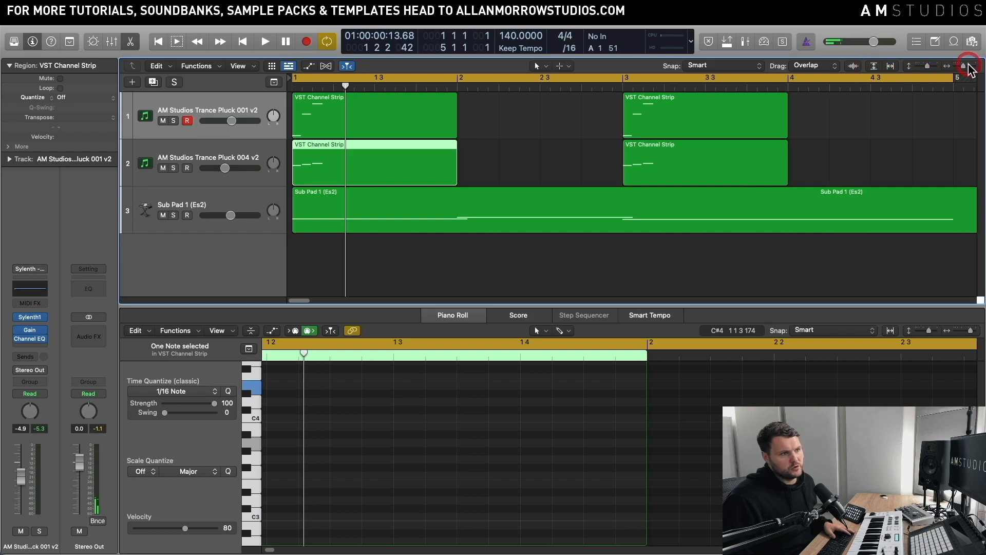
{"action": "left_click_drag", "start_coordinate": [969, 70], "coordinate": [963, 71]}
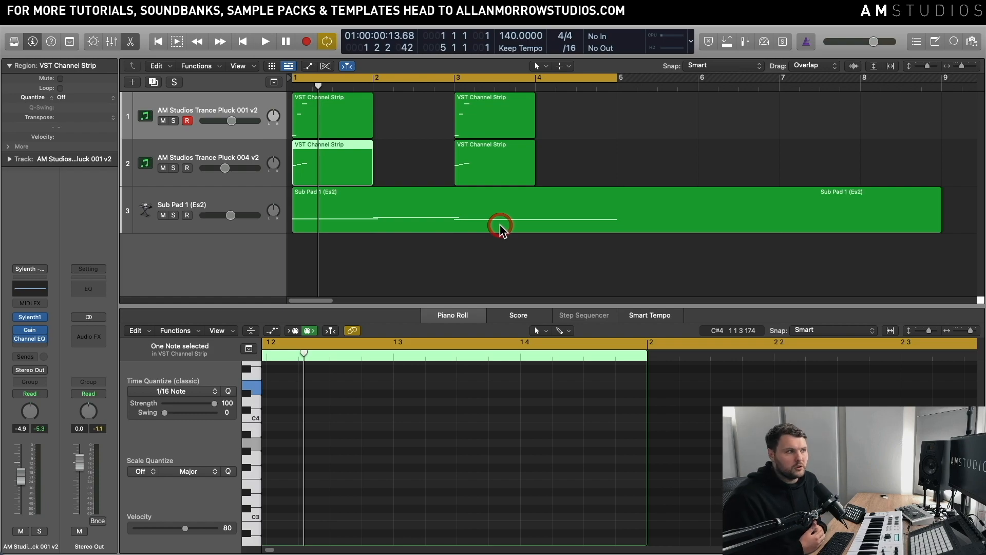
{"action": "left_click", "coordinate": [249, 146]}
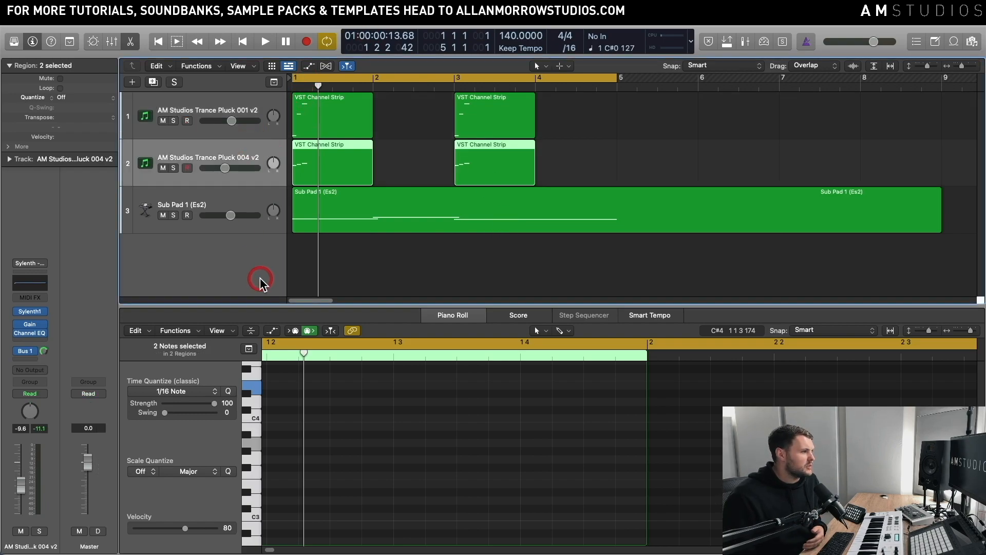
{"action": "left_click", "coordinate": [246, 105]}
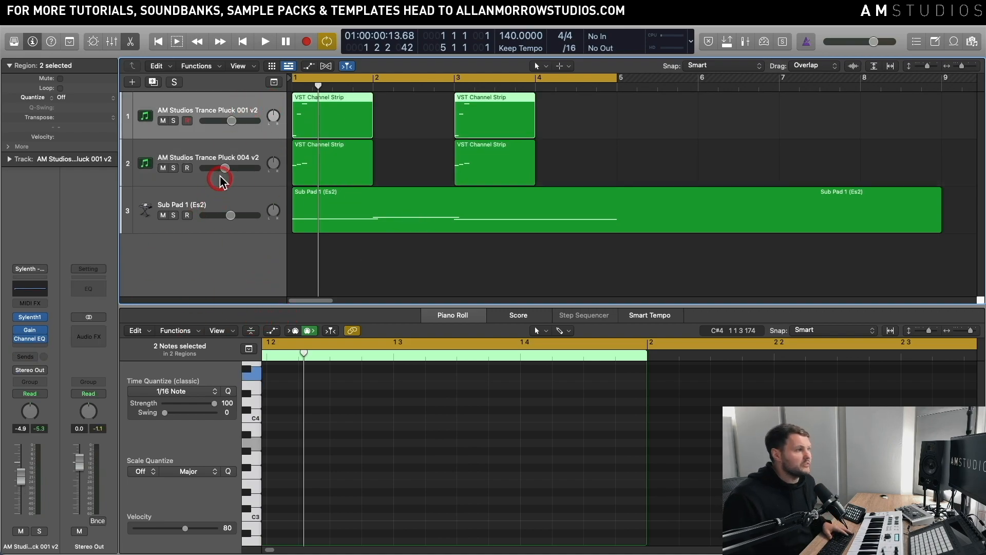
{"action": "left_click", "coordinate": [243, 146]}
{"action": "left_click", "coordinate": [24, 351]}
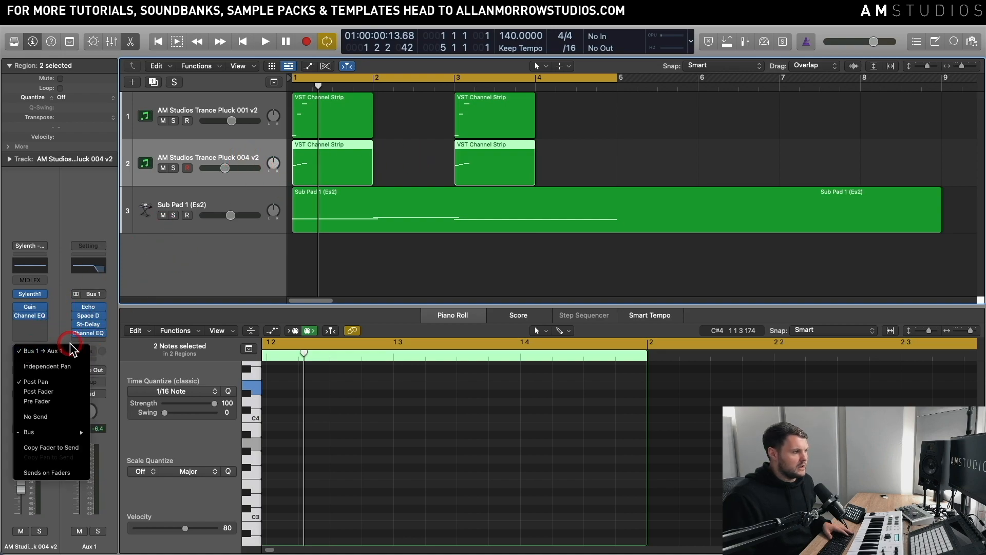
{"action": "left_click", "coordinate": [90, 315]}
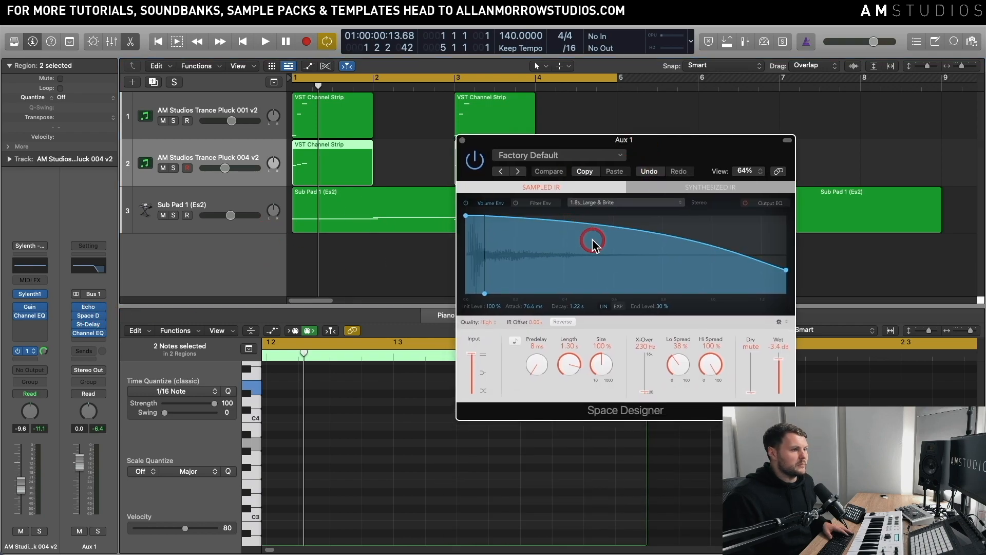
- Load the Small Spaces preset 0.7s Short Clear Vocals in Space Designer, audition the reverb and close the plug-in
{"action": "left_click", "coordinate": [506, 156]}
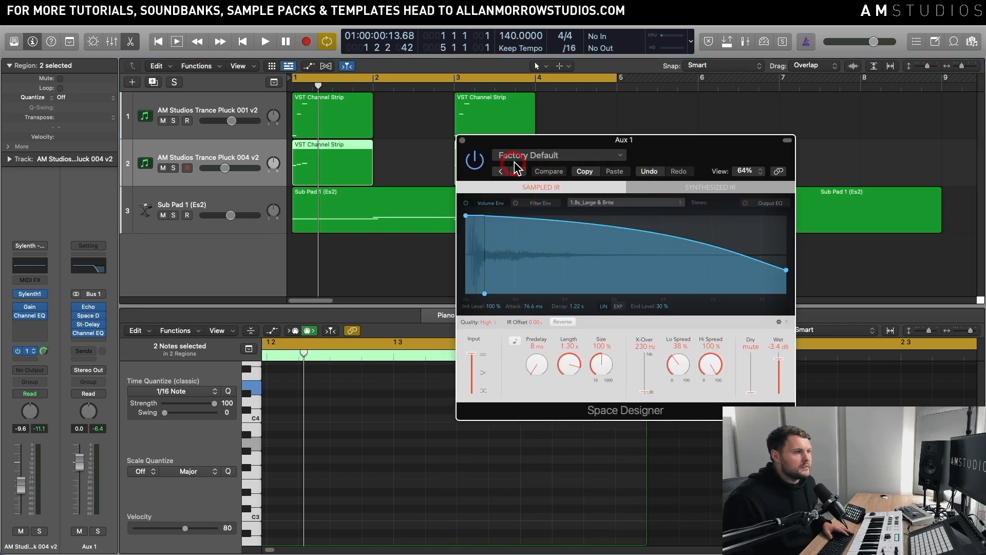
{"action": "left_click", "coordinate": [564, 406]}
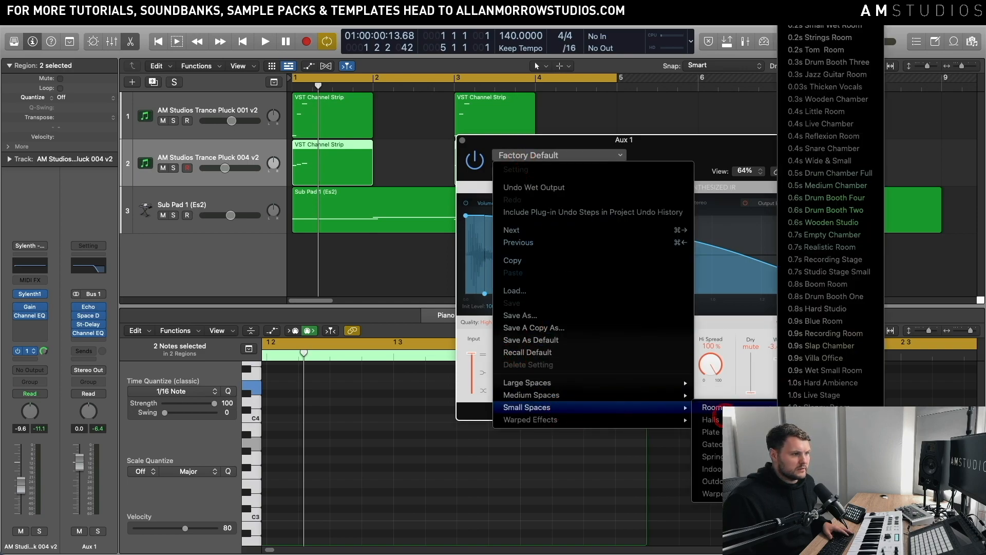
{"action": "left_click", "coordinate": [817, 456]}
{"action": "key", "text": "space"}
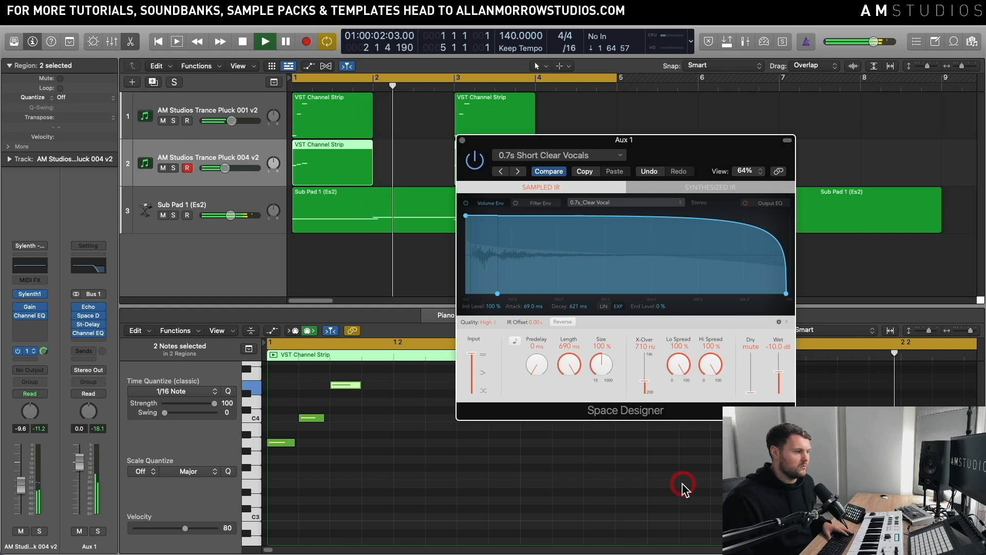
{"action": "key", "text": "space"}
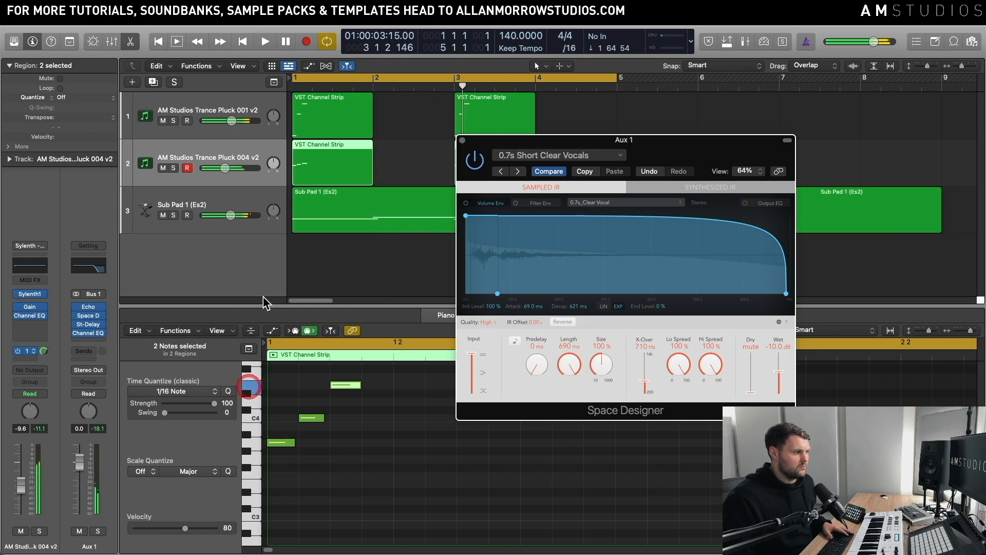
{"action": "left_click", "coordinate": [463, 140]}
- Transpose all notes in both Trance Pluck 004 regions down two octaves and play them back
{"action": "left_click", "coordinate": [395, 168]}
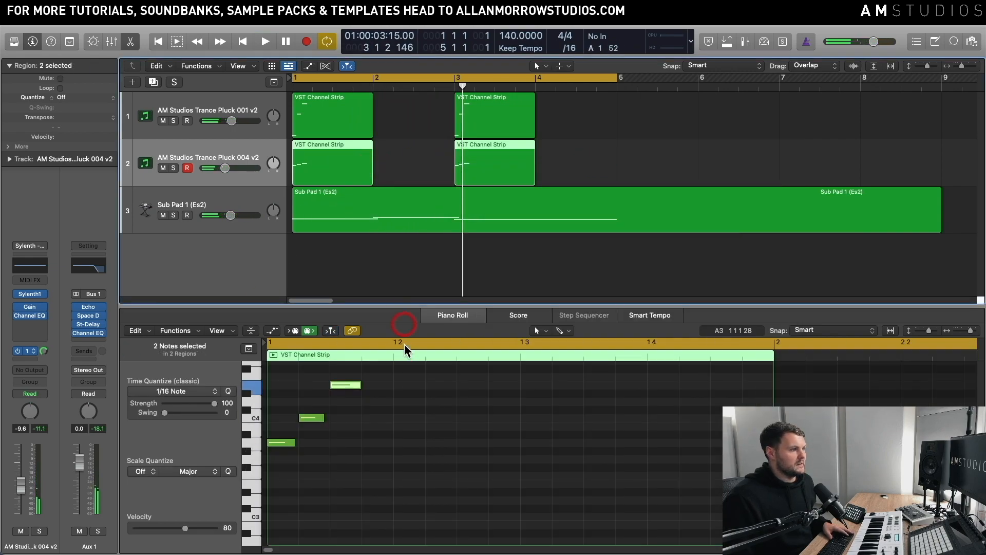
{"action": "left_click_drag", "start_coordinate": [970, 331], "coordinate": [961, 330]}
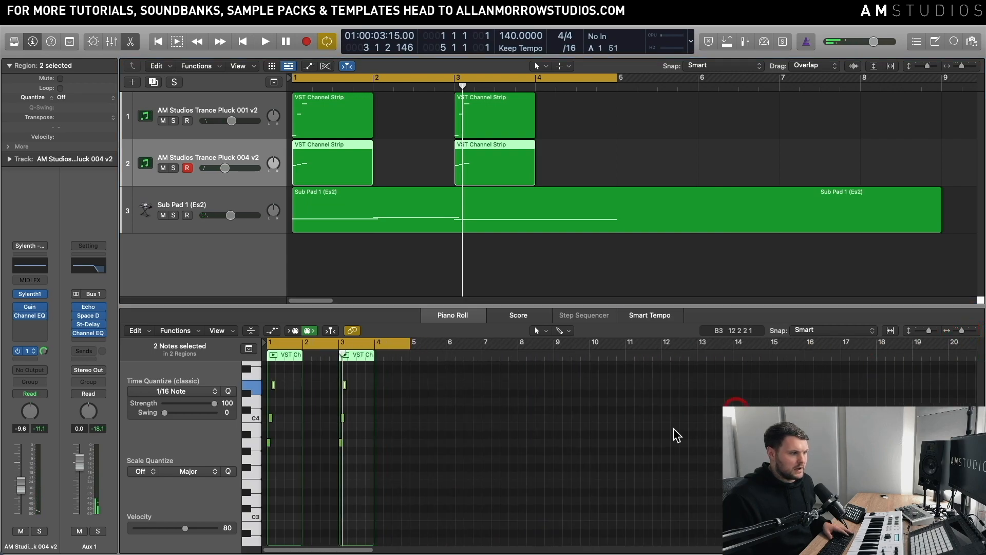
{"action": "left_click", "coordinate": [488, 472]}
{"action": "key", "text": "super+a"}
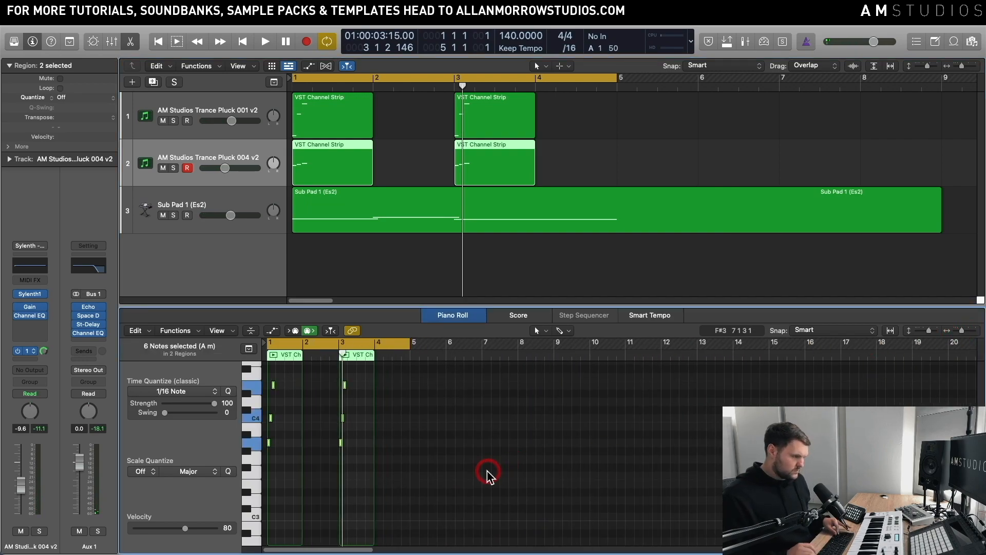
{"action": "key", "text": "space"}
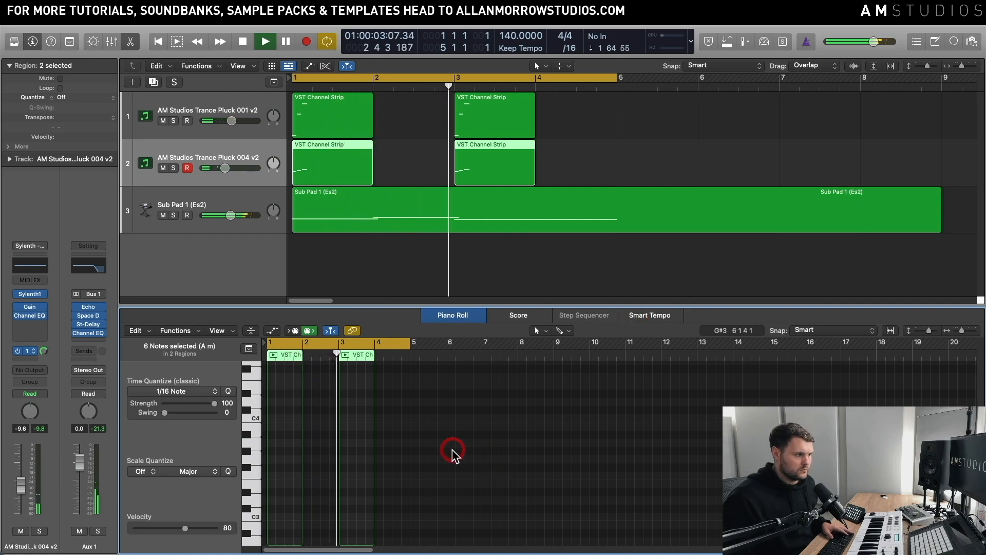
- Set the Trance Pluck 004 track volume to -2.8 dB and audition the transposed notes
{"action": "key", "text": "space"}
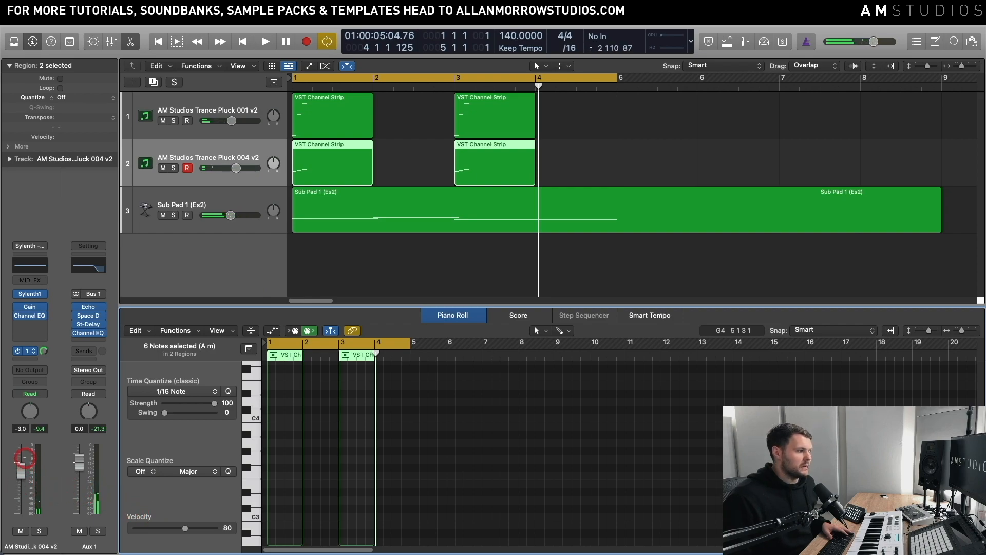
{"action": "key", "text": "space"}
{"action": "left_click_drag", "start_coordinate": [376, 372], "coordinate": [373, 369]}
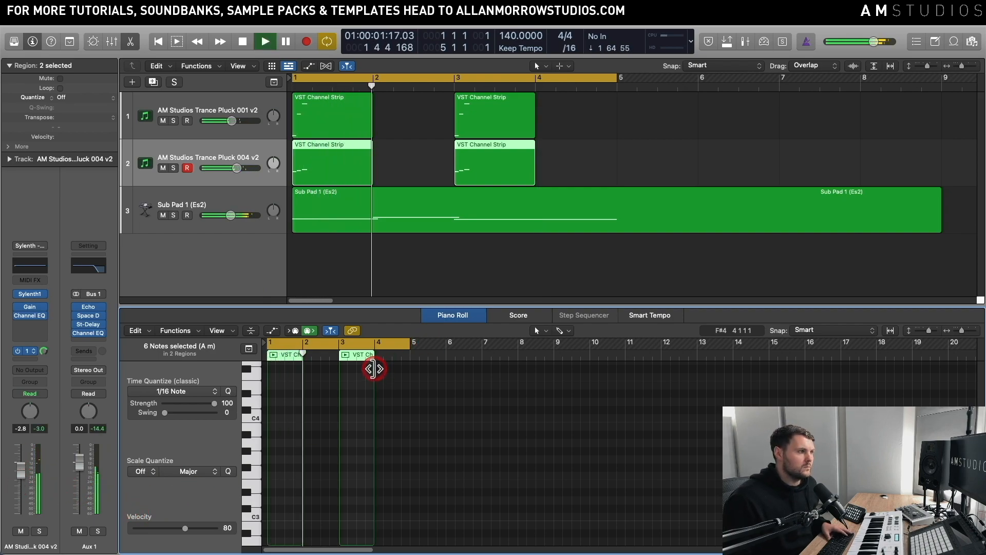
{"action": "scroll", "coordinate": [463, 440], "scroll_direction": "down", "scroll_amount": 10}
{"action": "key", "text": "space"}
{"action": "left_click", "coordinate": [411, 482]}
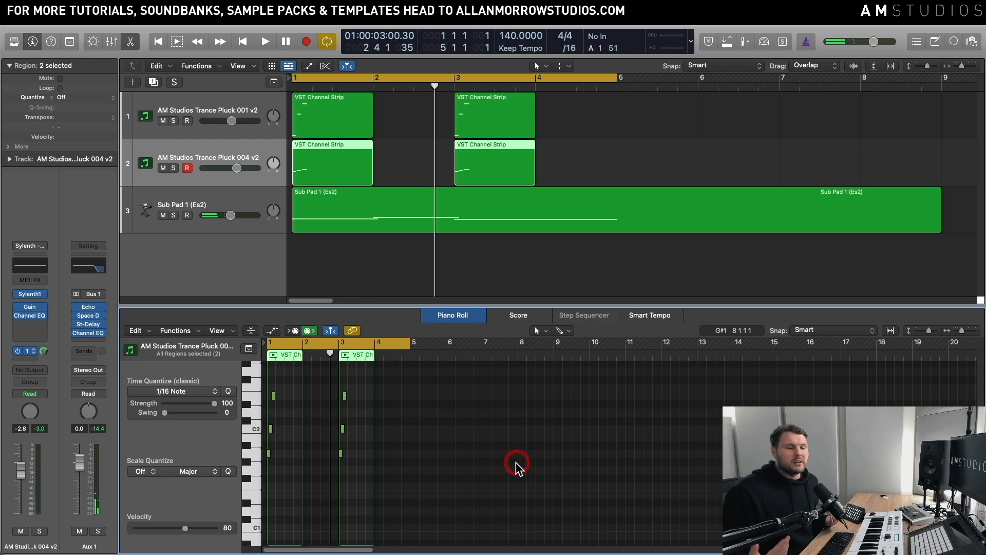
- Select all notes in both Trance Pluck 004 regions and transpose them up one octave
{"action": "left_click_drag", "start_coordinate": [414, 485], "coordinate": [271, 387]}
{"action": "key", "text": "Delete"}
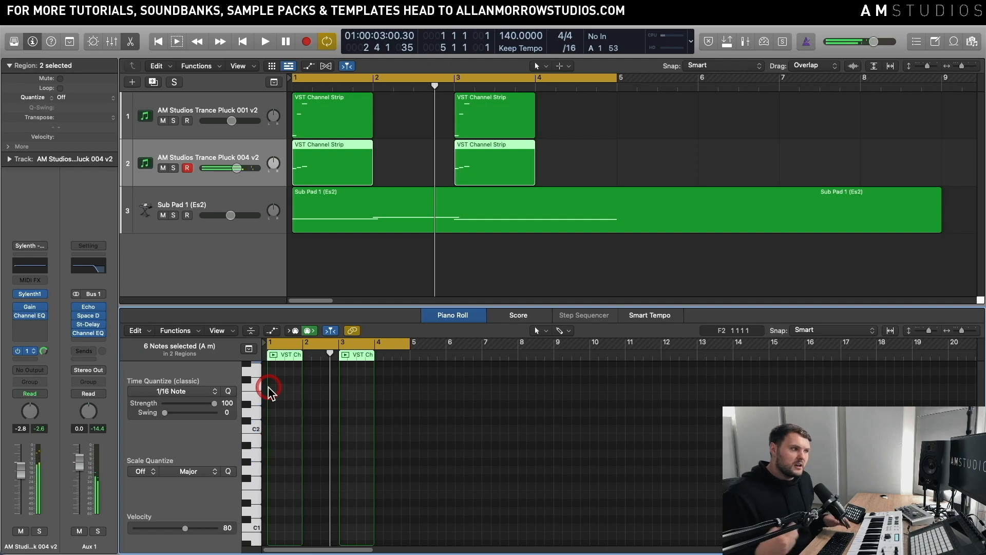
{"action": "scroll", "coordinate": [341, 444], "scroll_direction": "up", "scroll_amount": 7}
{"action": "scroll", "coordinate": [342, 444], "scroll_direction": "down", "scroll_amount": 3}
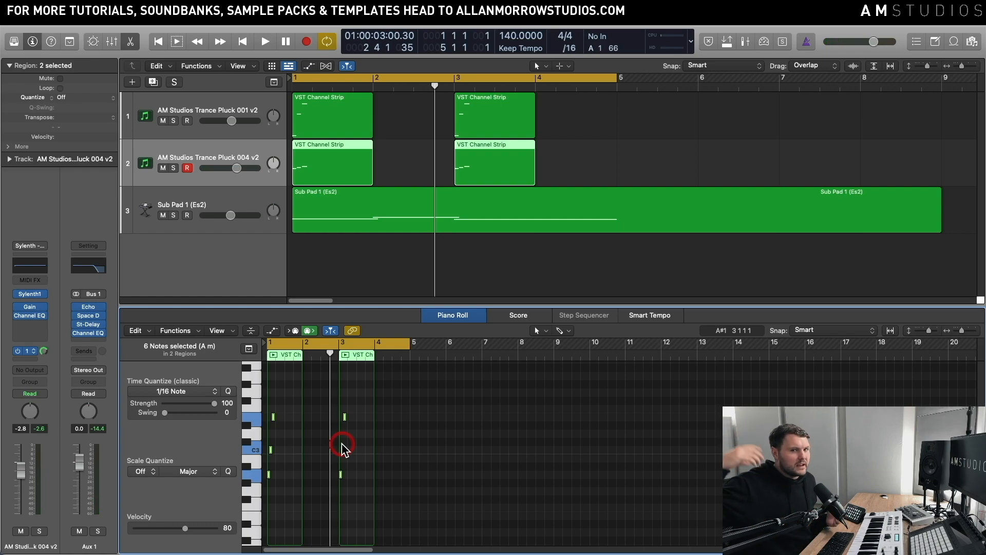
{"action": "left_click", "coordinate": [356, 227]}
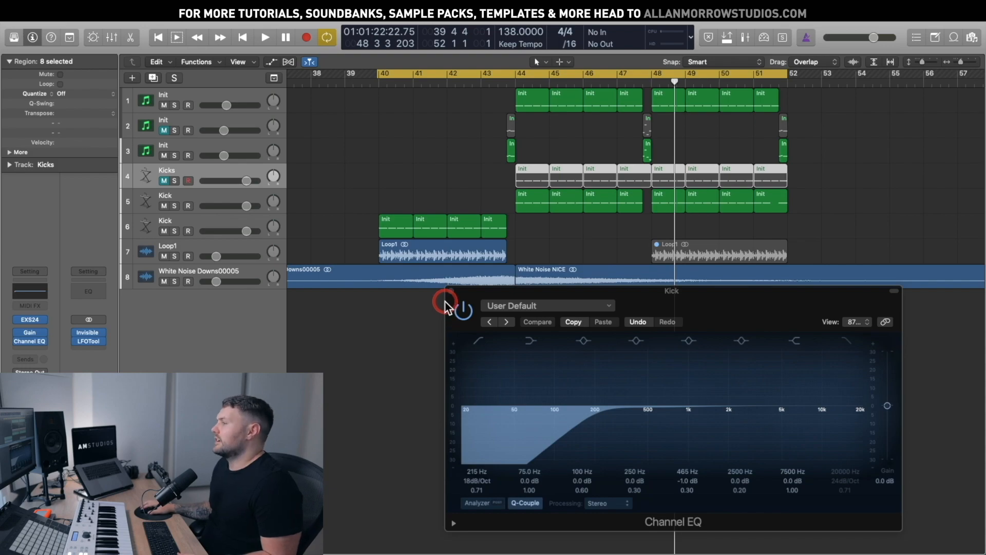
- Solo the Kick on track 6 and play its regions from bar 40
{"action": "left_click_drag", "start_coordinate": [478, 295], "coordinate": [476, 295]}
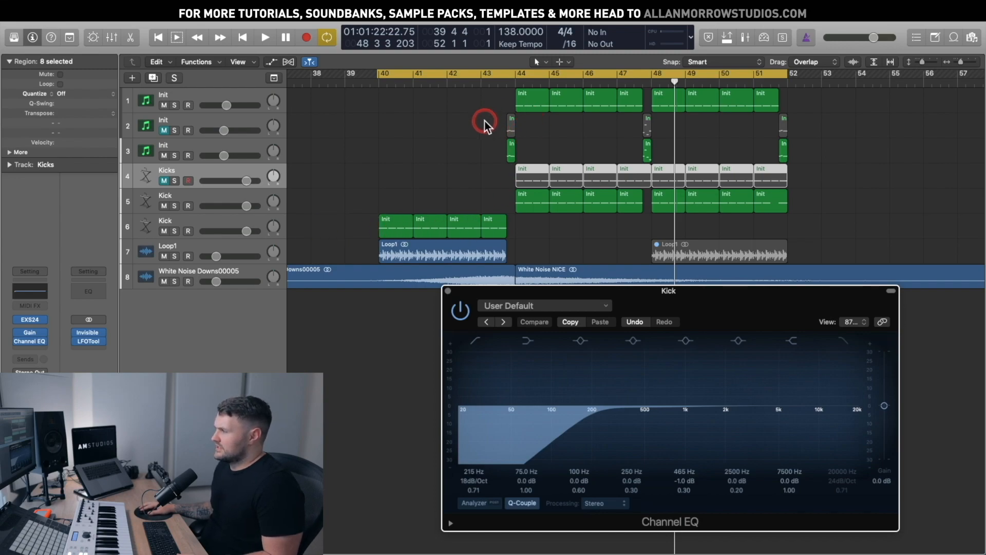
{"action": "left_click", "coordinate": [212, 222]}
{"action": "left_click", "coordinate": [174, 231]}
{"action": "key", "text": "shift+space"}
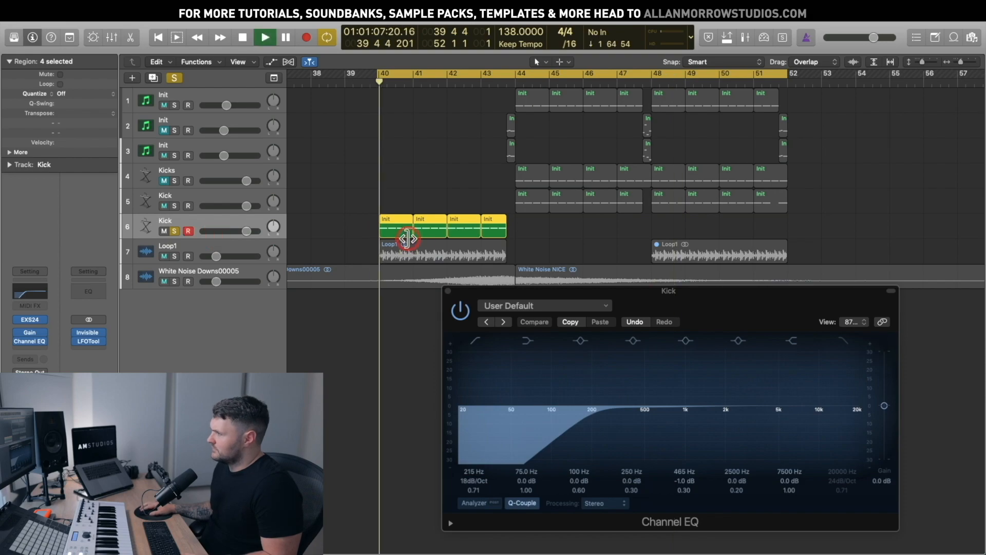
- Stop playback, unsolo the track 6 Kick and play the cycle range with the full arrangement
{"action": "key", "text": "space"}
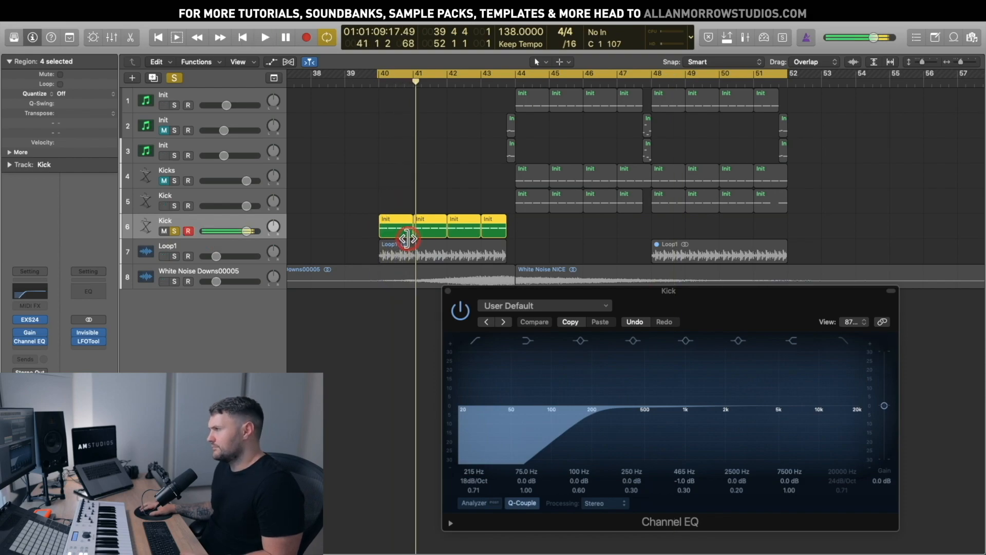
{"action": "left_click", "coordinate": [175, 232]}
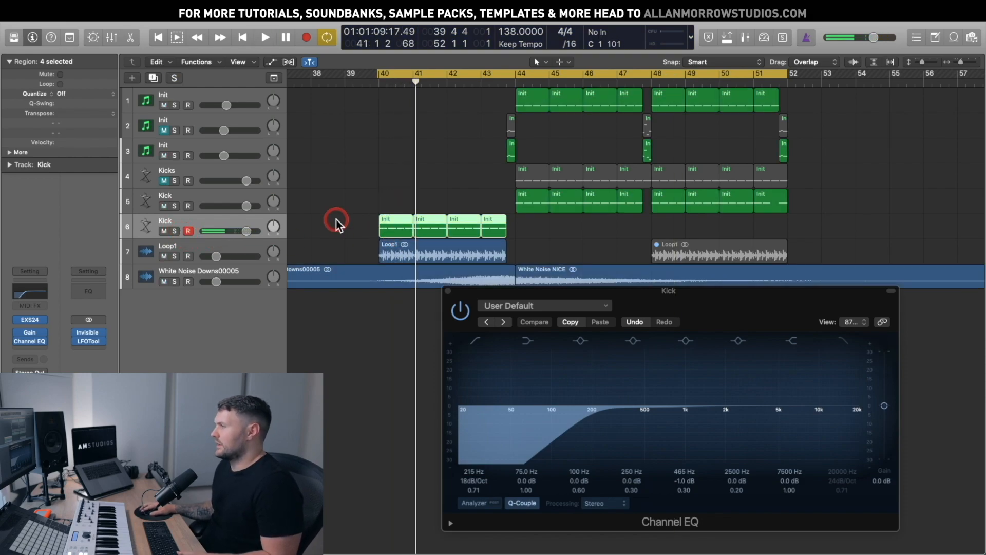
{"action": "key", "text": "shift+space"}
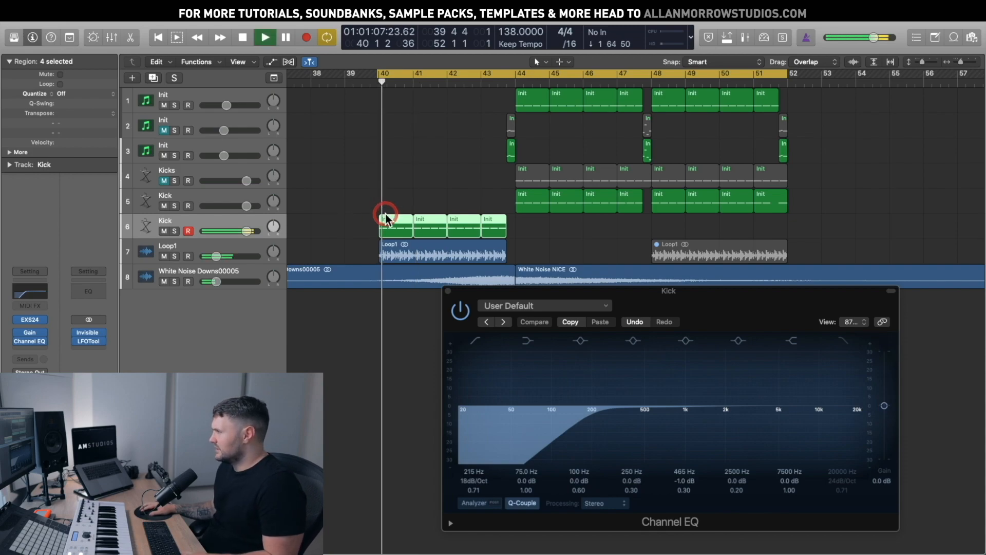
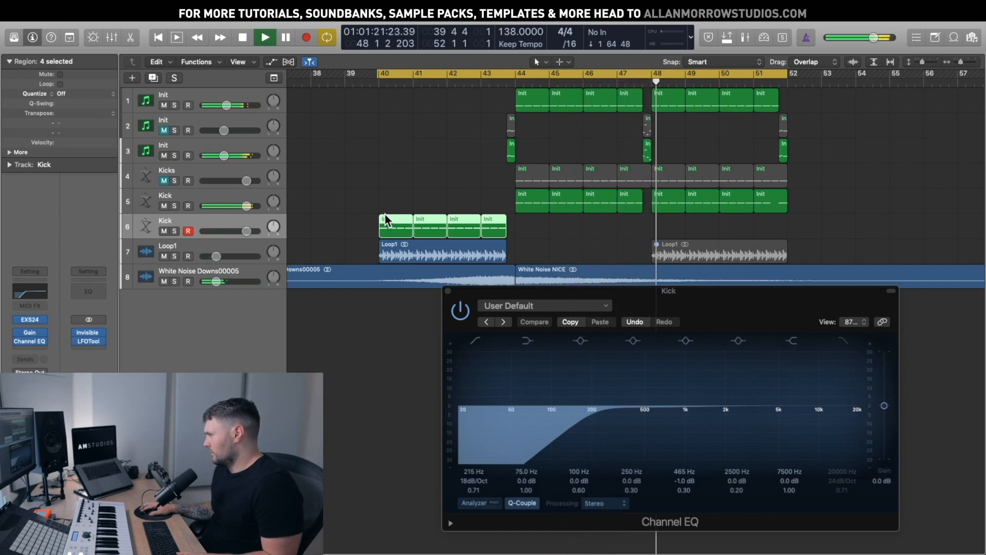
- Stop playback of the cycle range and raise the system output volume
{"action": "key", "text": "space"}
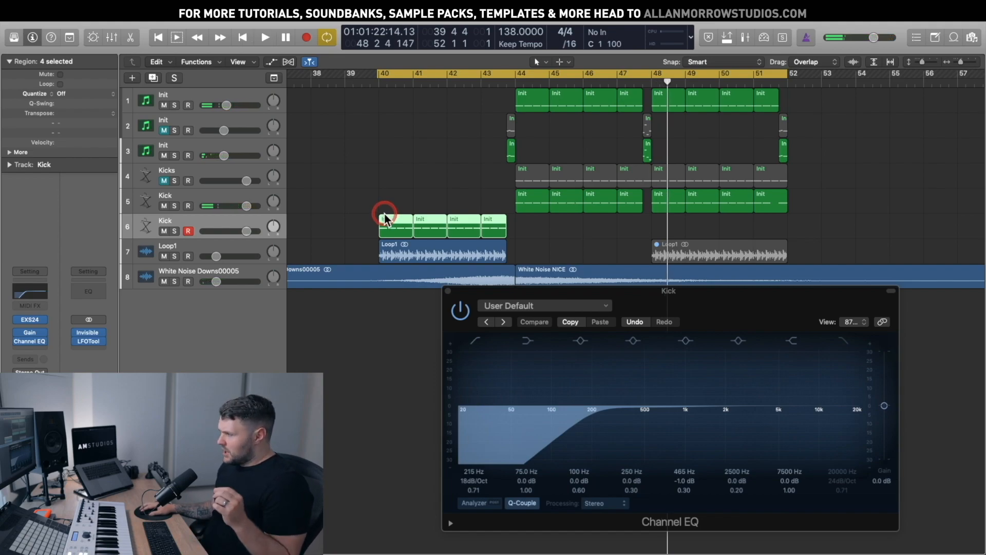
{"action": "left_click", "coordinate": [607, 425]}
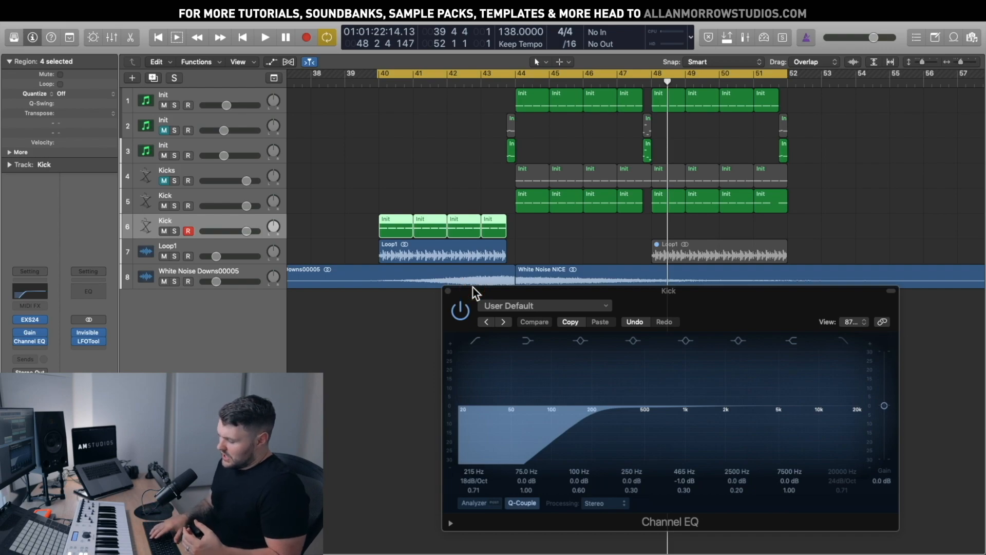
{"action": "key", "text": "XF86AudioRaiseVolume"}
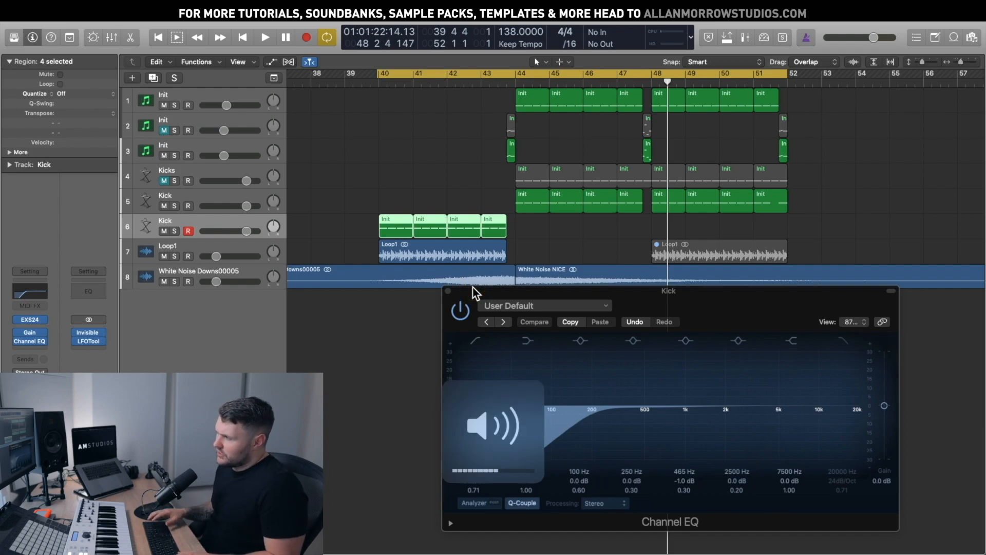
{"action": "left_click", "coordinate": [473, 287]}
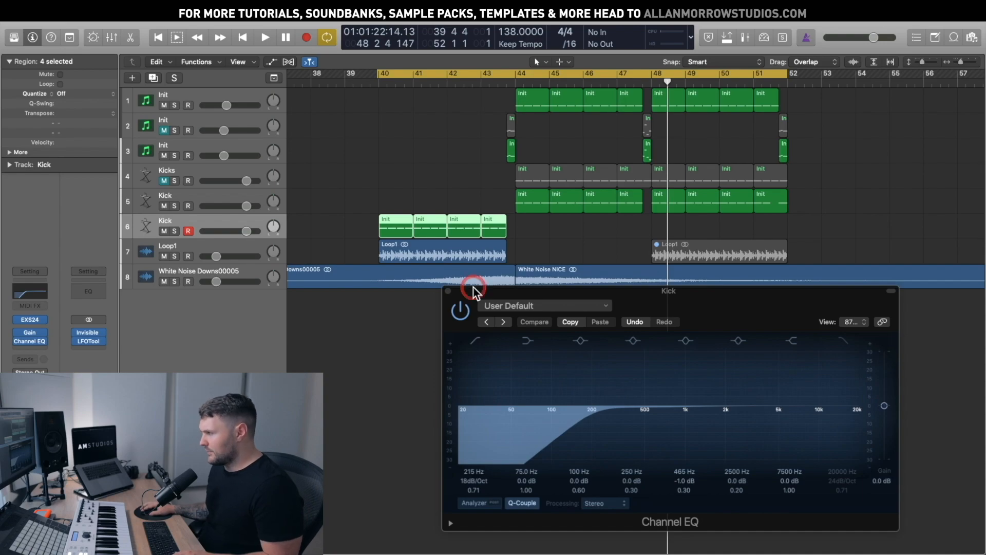
- Raise the low-cut frequency in the Kick's Channel EQ to 335 Hz and solo the Kick on track 6
{"action": "left_click_drag", "start_coordinate": [516, 290], "coordinate": [476, 255]}
{"action": "left_click", "coordinate": [660, 387]}
{"action": "left_click", "coordinate": [426, 307]}
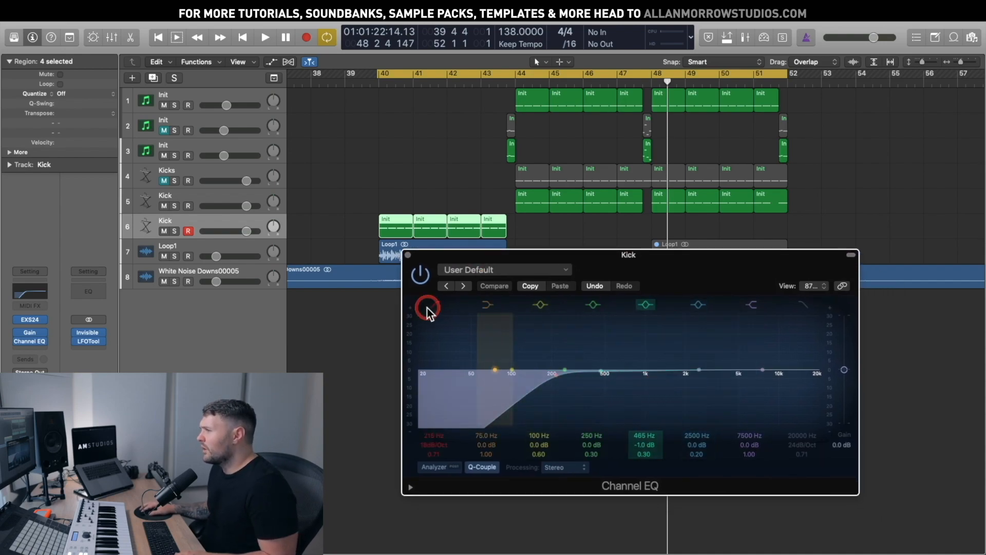
{"action": "left_click", "coordinate": [326, 243]}
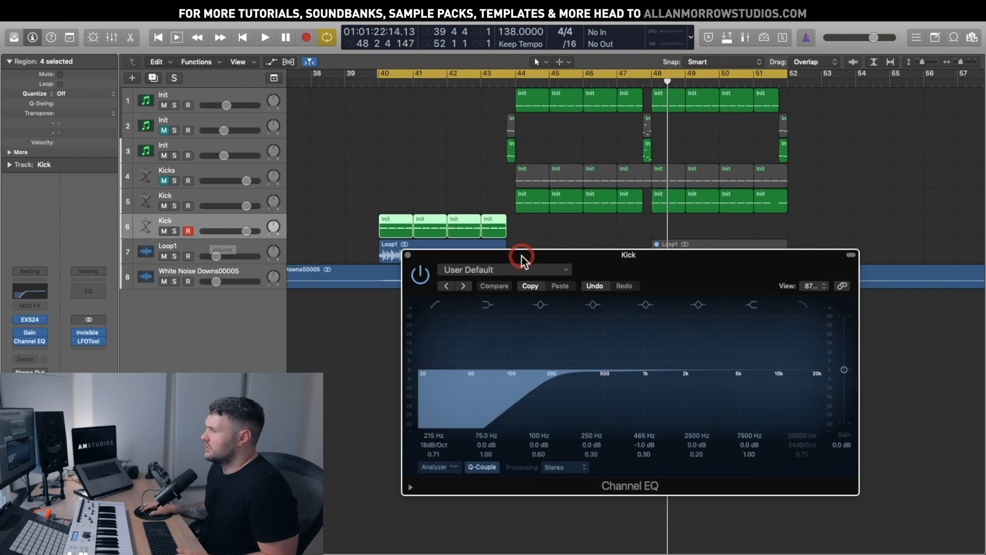
{"action": "left_click_drag", "start_coordinate": [521, 256], "coordinate": [509, 246]}
{"action": "left_click_drag", "start_coordinate": [542, 393], "coordinate": [526, 393]}
{"action": "left_click", "coordinate": [183, 222]}
{"action": "left_click", "coordinate": [175, 231]}
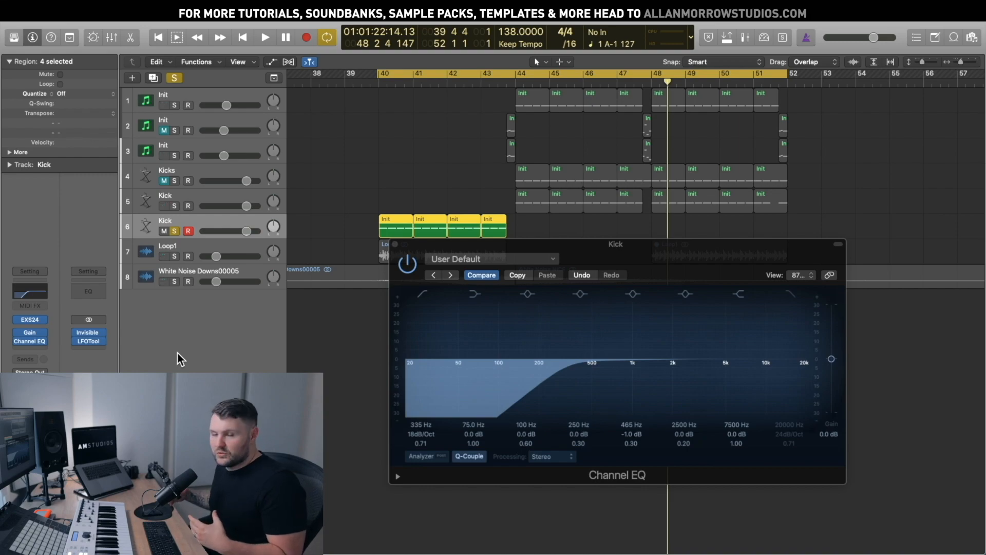
- Steepen the Kick EQ's low-cut slope to 48 dB/Oct and play the soloed Kick from bar 40
{"action": "left_click", "coordinate": [178, 353]}
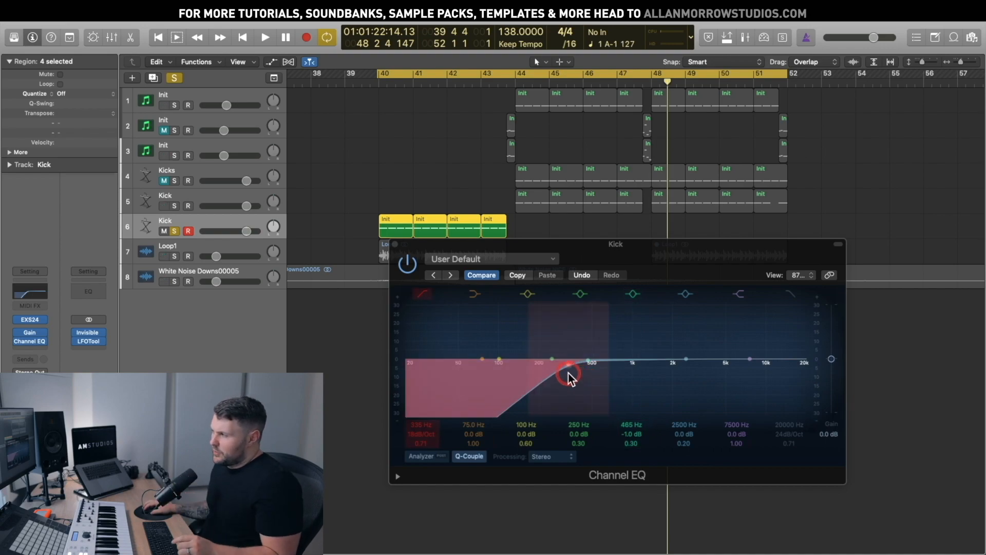
{"action": "left_click_drag", "start_coordinate": [576, 249], "coordinate": [677, 288]}
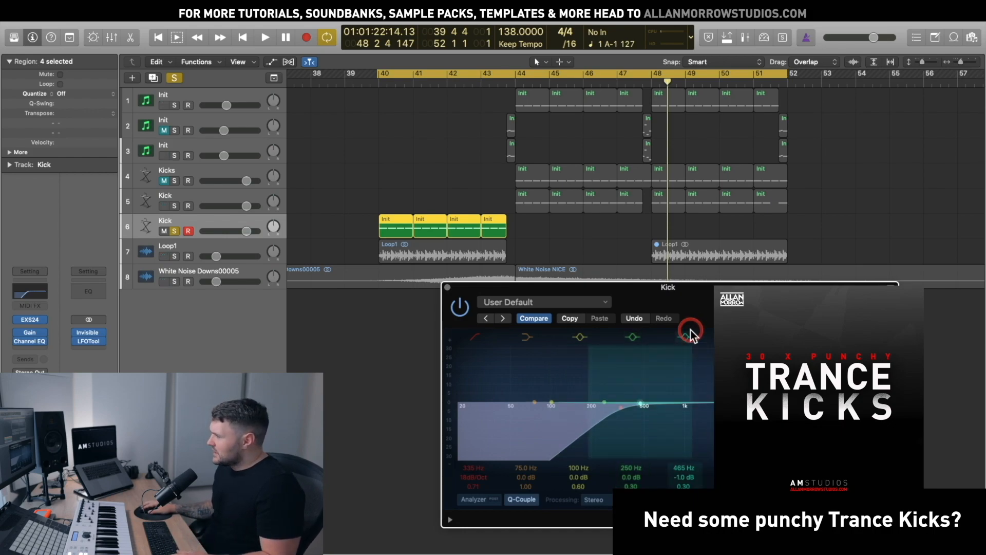
{"action": "left_click_drag", "start_coordinate": [686, 300], "coordinate": [663, 267]}
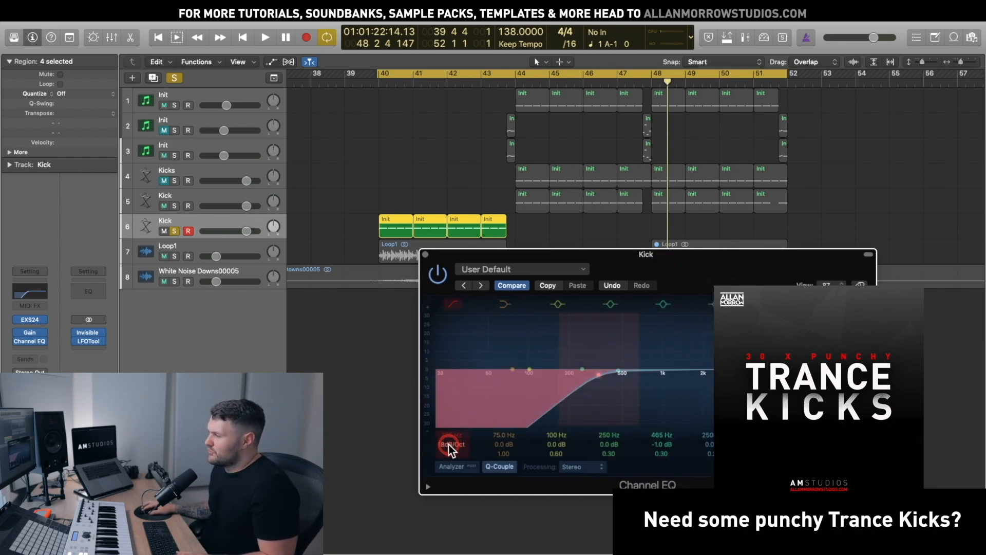
{"action": "left_click_drag", "start_coordinate": [450, 449], "coordinate": [451, 439]}
{"action": "key", "text": "space"}
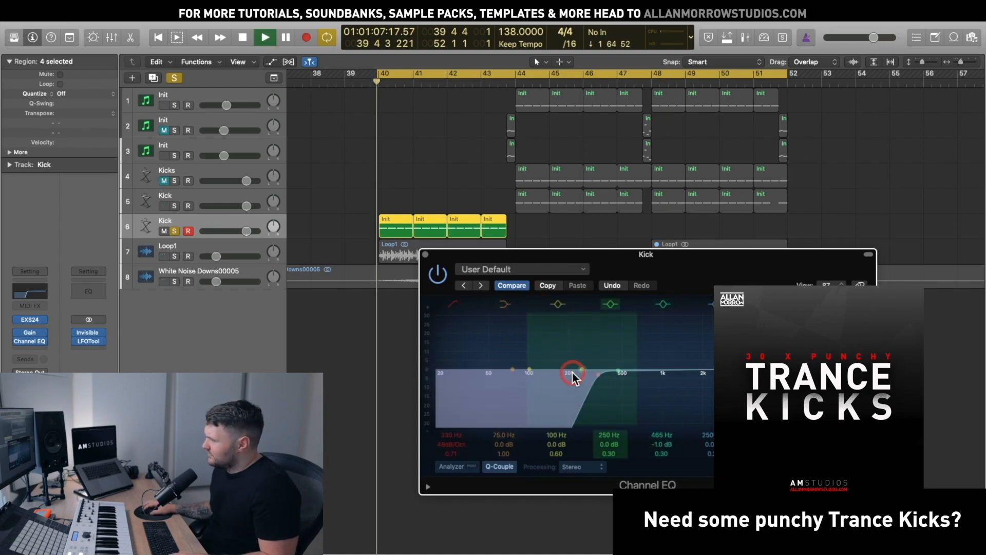
- Unsolo the track 6 Kick and lower its low-cut frequency to 250 Hz while auditioning the full arrangement
{"action": "key", "text": "space"}
{"action": "left_click", "coordinate": [175, 232]}
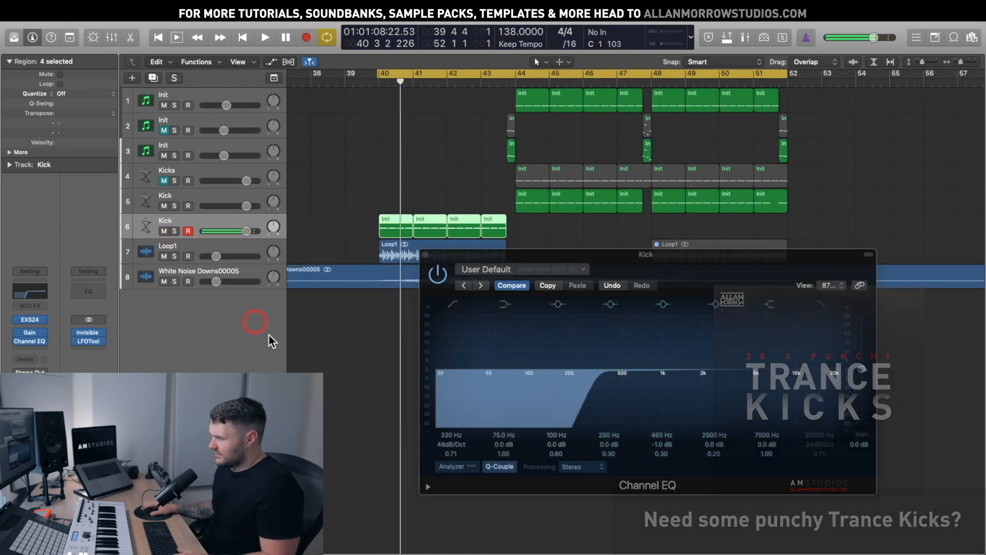
{"action": "key", "text": "space"}
{"action": "key", "text": "XF86AudioRaiseVolume"}
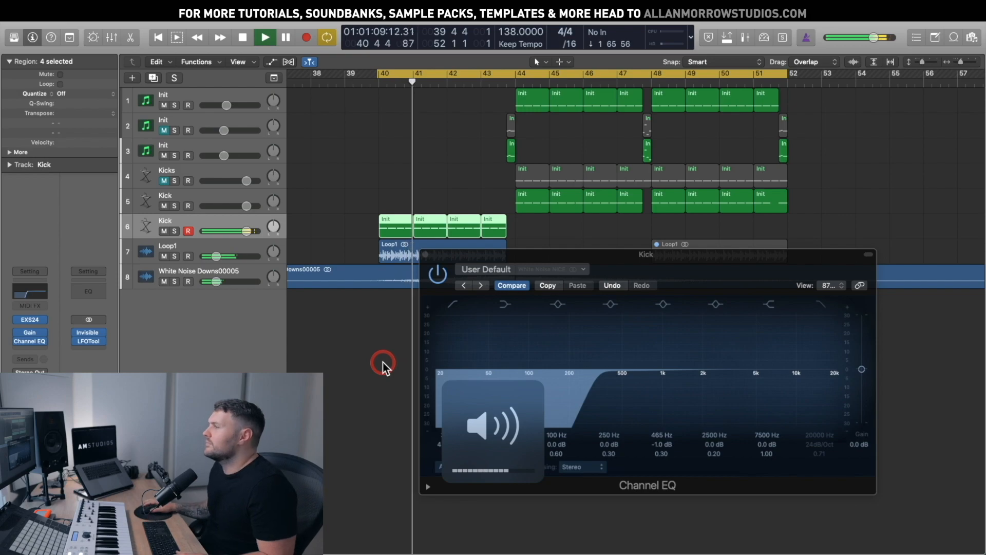
{"action": "left_click_drag", "start_coordinate": [596, 396], "coordinate": [578, 397]}
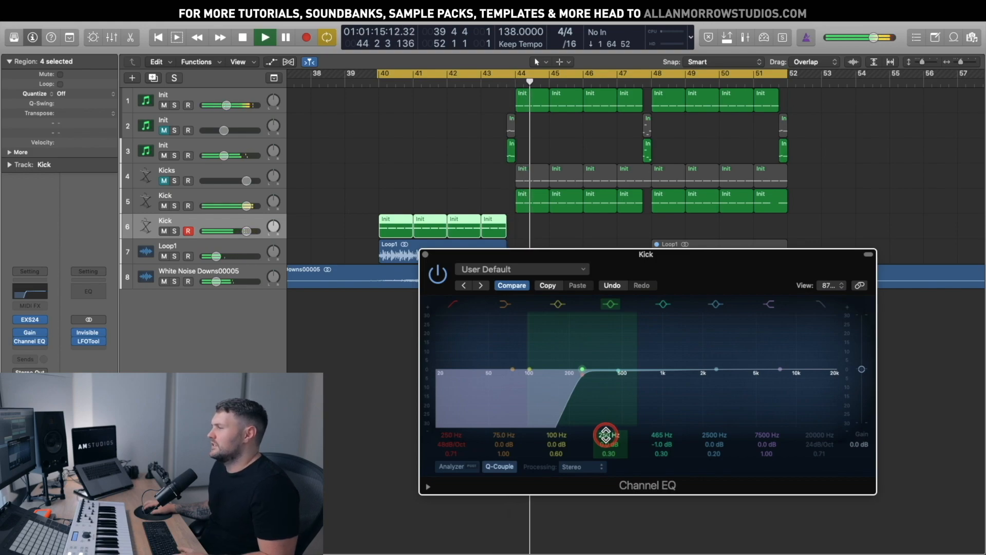
{"action": "key", "text": "space"}
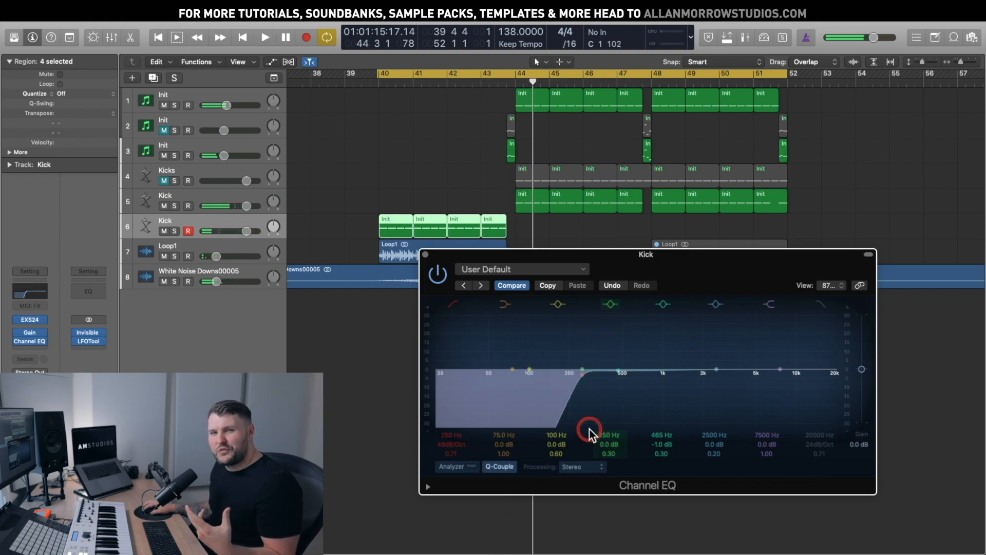
- Set the Kick EQ's low-cut slope to 12 dB/Oct and its frequency to 475 Hz
{"action": "left_click", "coordinate": [496, 273]}
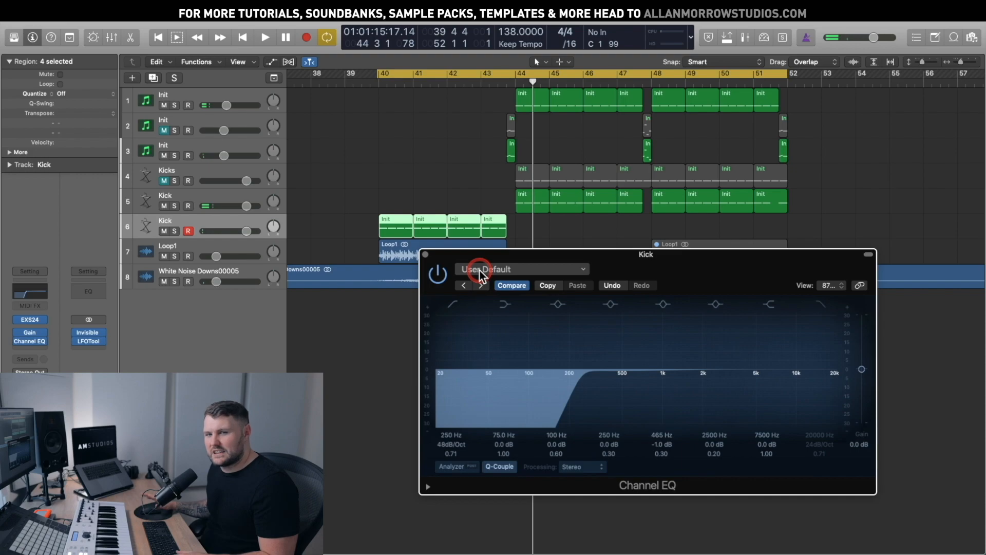
{"action": "left_click_drag", "start_coordinate": [626, 255], "coordinate": [669, 248]}
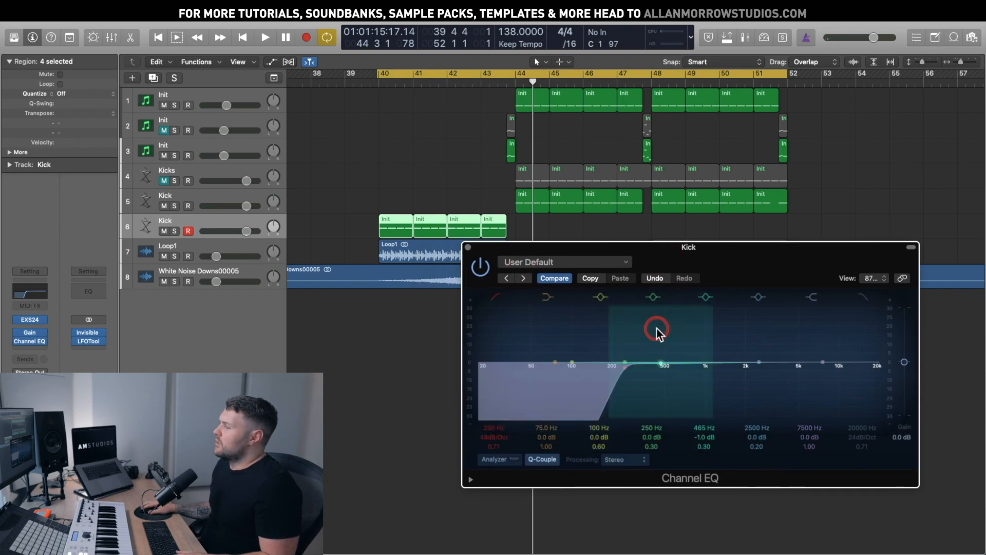
{"action": "left_click", "coordinate": [619, 398]}
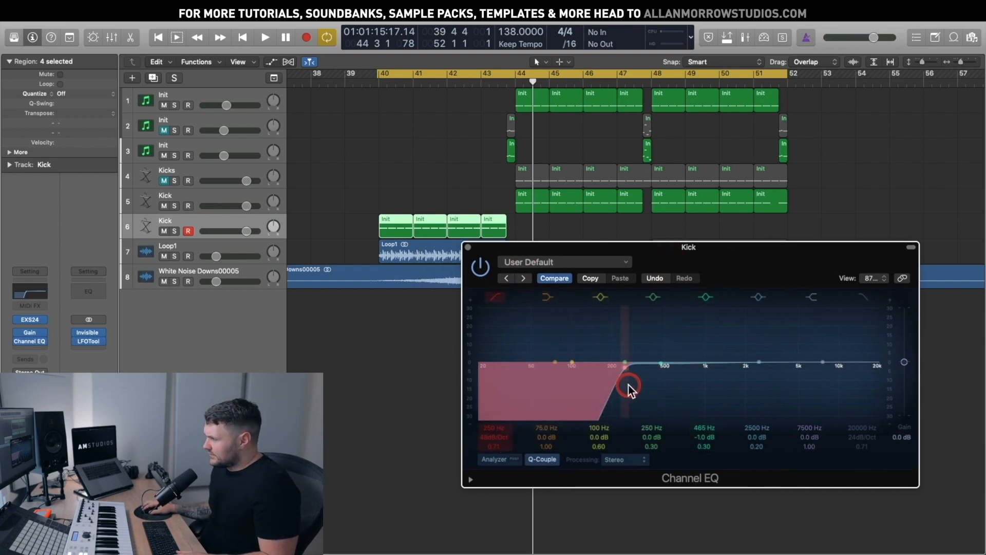
{"action": "left_click", "coordinate": [494, 438]}
{"action": "left_click_drag", "start_coordinate": [492, 437], "coordinate": [492, 437]}
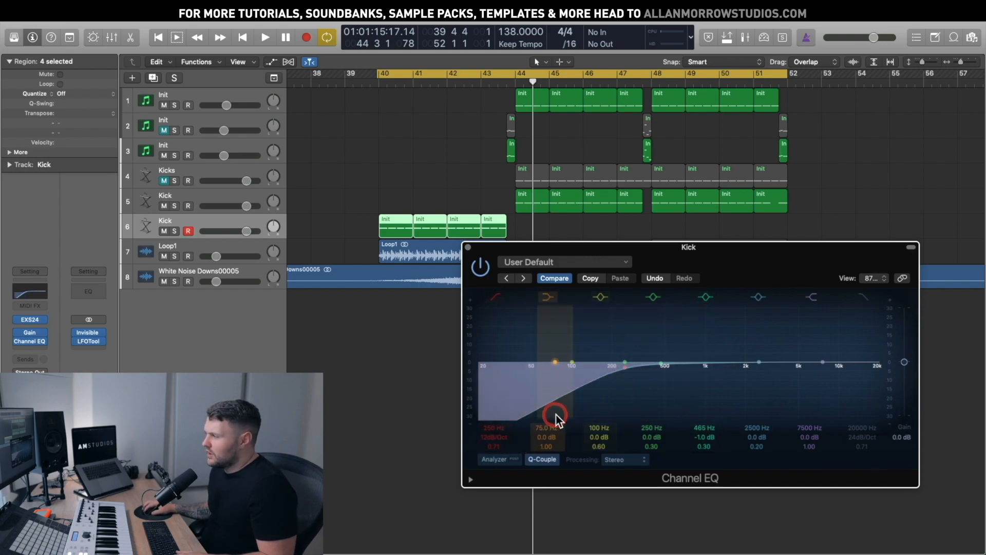
{"action": "left_click_drag", "start_coordinate": [610, 395], "coordinate": [649, 398]}
- Play the arrangement and restart it from bar 40 to audition the gentler low cut on the Kick
{"action": "key", "text": "space"}
{"action": "left_click", "coordinate": [560, 450]}
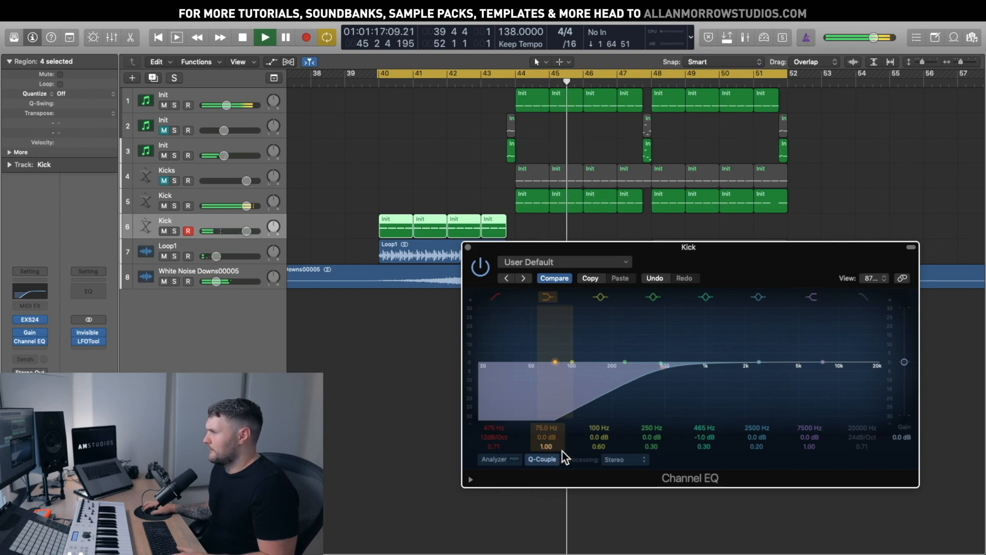
{"action": "key", "text": "space"}
{"action": "key", "text": "space"}
{"action": "left_click", "coordinate": [561, 451]}
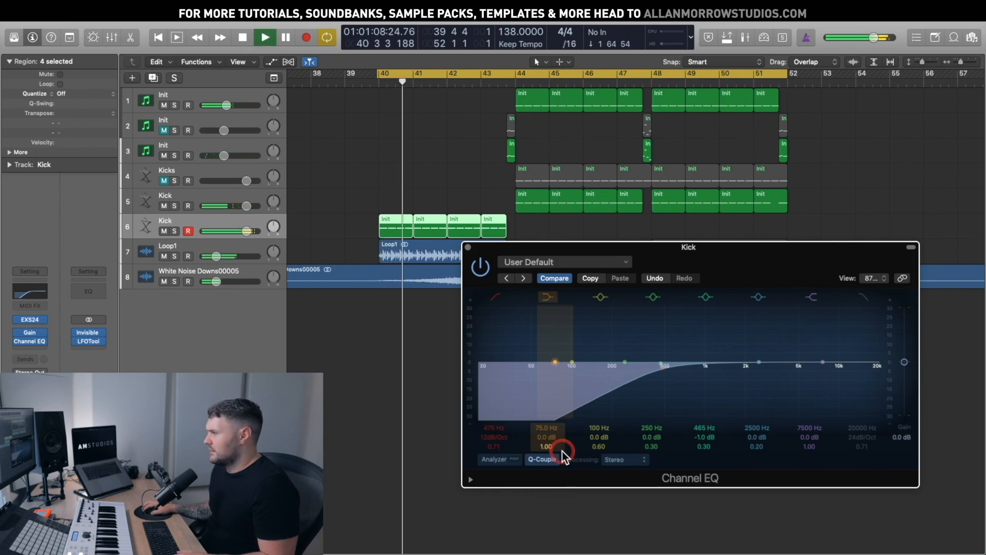
{"action": "key", "text": "space"}
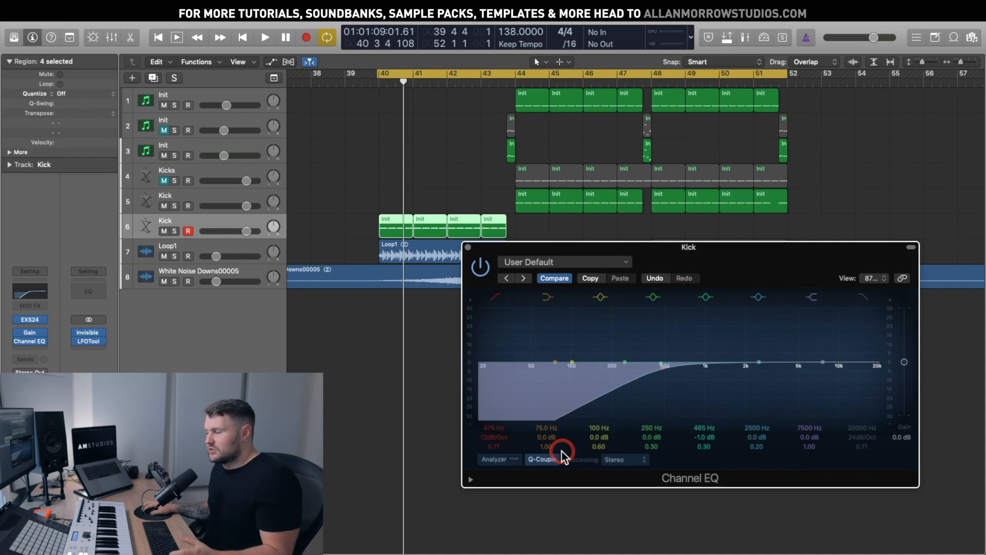
- Adjust the Kick's low-cut frequency to 465 Hz and audition it with the 12 dB/Oct slope
{"action": "left_click", "coordinate": [600, 426]}
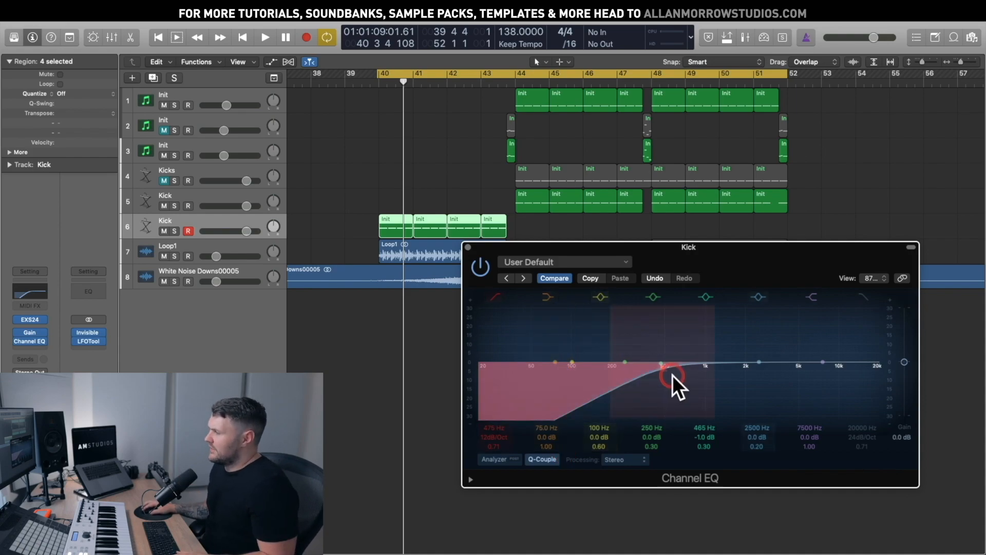
{"action": "left_click_drag", "start_coordinate": [667, 387], "coordinate": [665, 386]}
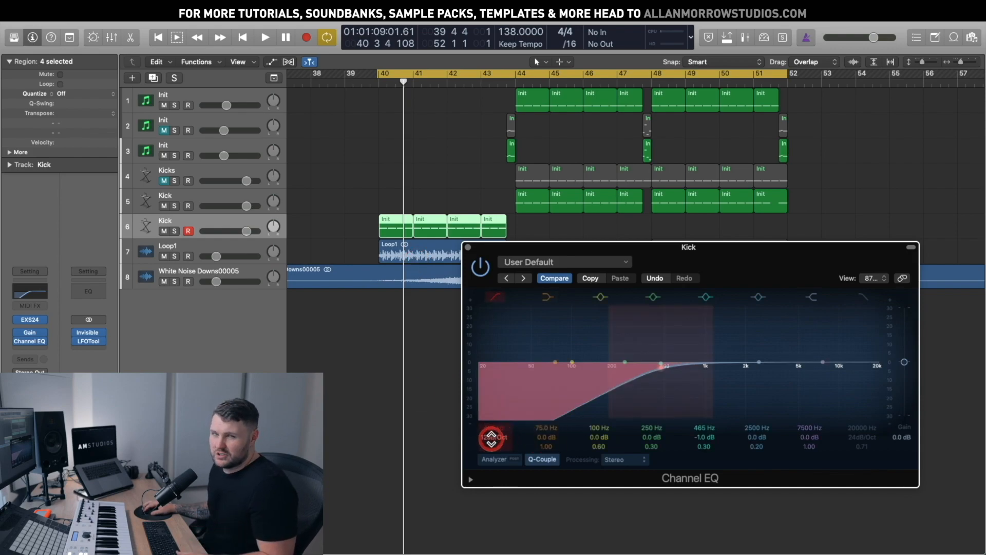
{"action": "key", "text": "space"}
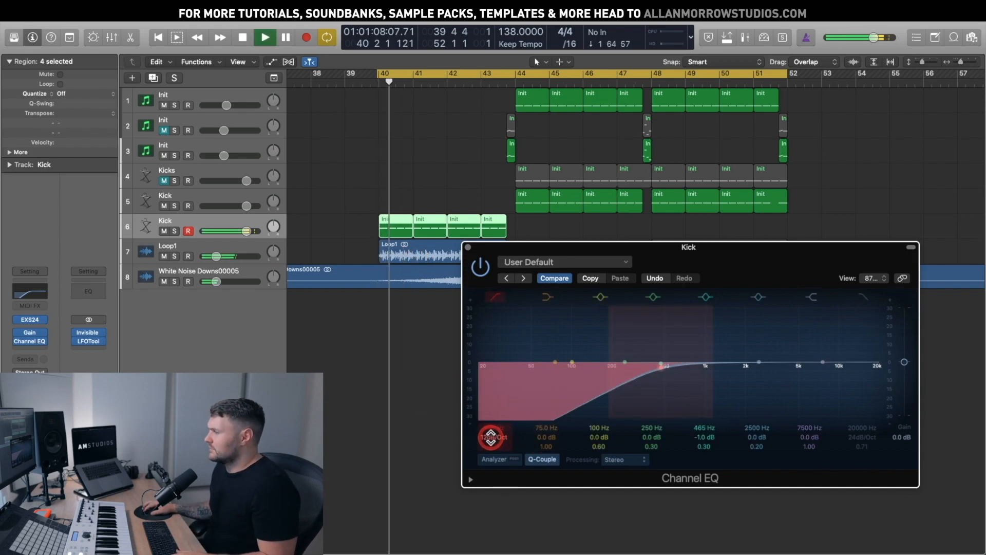
{"action": "mouse_move", "coordinate": [492, 437]}
{"action": "left_mouse_down"}
{"action": "mouse_move", "coordinate": [492, 425]}
{"action": "mouse_move", "coordinate": [490, 443]}
{"action": "left_mouse_up"}
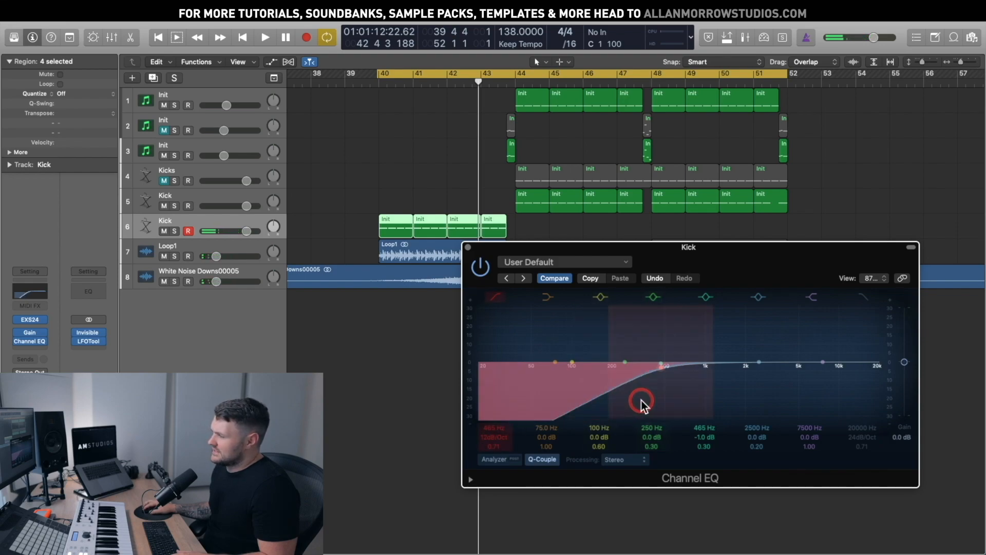
- Raise the Kick's low-cut frequency above 500 Hz and replay the section from bar 40
{"action": "mouse_move", "coordinate": [650, 396]}
{"action": "left_mouse_down"}
{"action": "mouse_move", "coordinate": [627, 397]}
{"action": "mouse_move", "coordinate": [657, 395]}
{"action": "left_mouse_up"}
{"action": "key", "text": "space"}
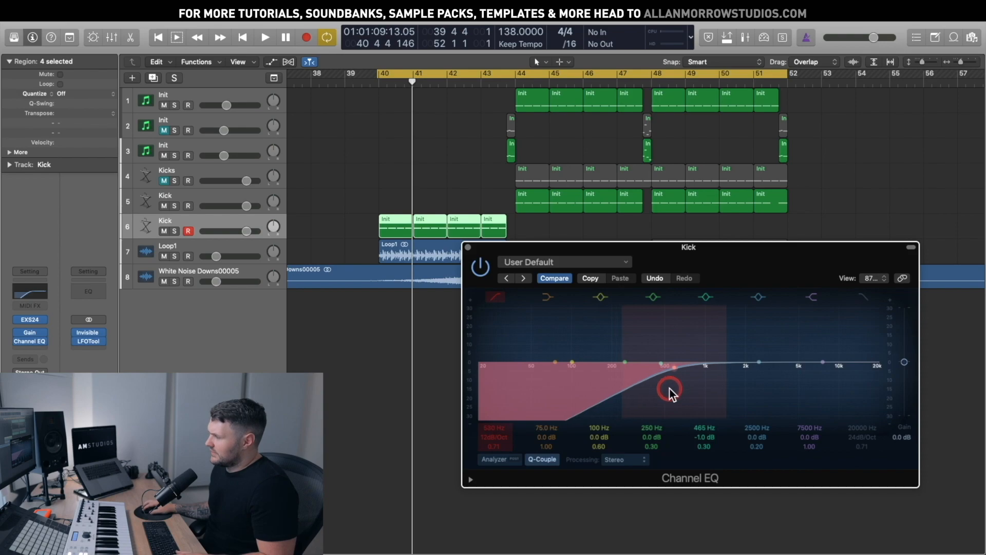
{"action": "key", "text": "space"}
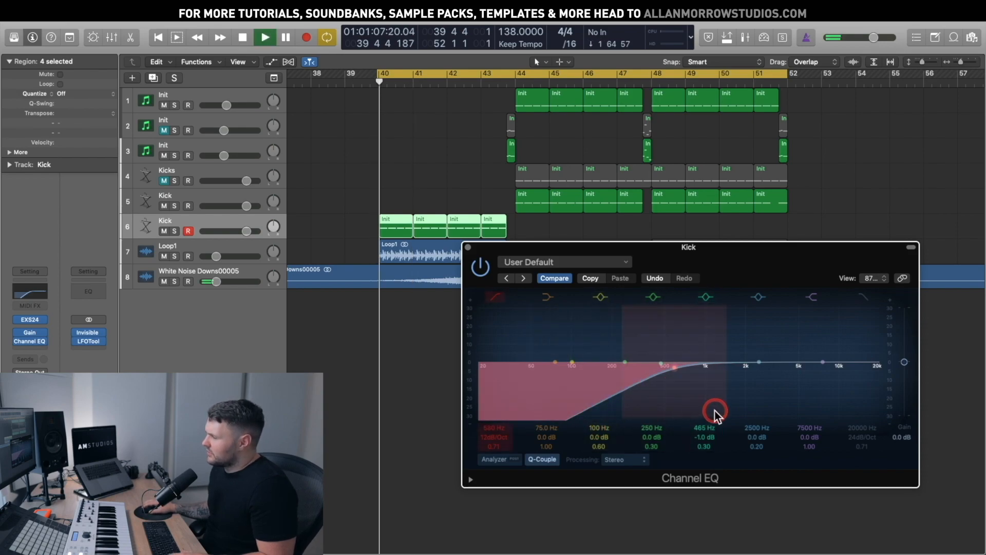
{"action": "left_click_drag", "start_coordinate": [665, 409], "coordinate": [667, 408]}
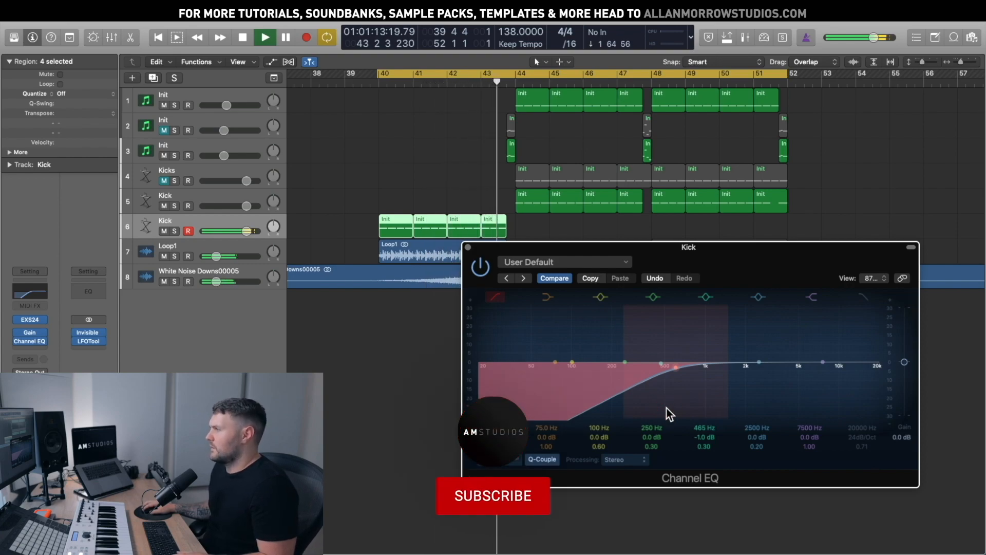
- Lower the Kick's low-cut frequency to 220 Hz and steepen its slope to 36 dB/Oct
{"action": "mouse_move", "coordinate": [667, 408]}
{"action": "left_mouse_down"}
{"action": "mouse_move", "coordinate": [575, 405]}
{"action": "mouse_move", "coordinate": [643, 395]}
{"action": "mouse_move", "coordinate": [607, 395]}
{"action": "left_mouse_up"}
{"action": "left_click_drag", "start_coordinate": [493, 438], "coordinate": [493, 430]}
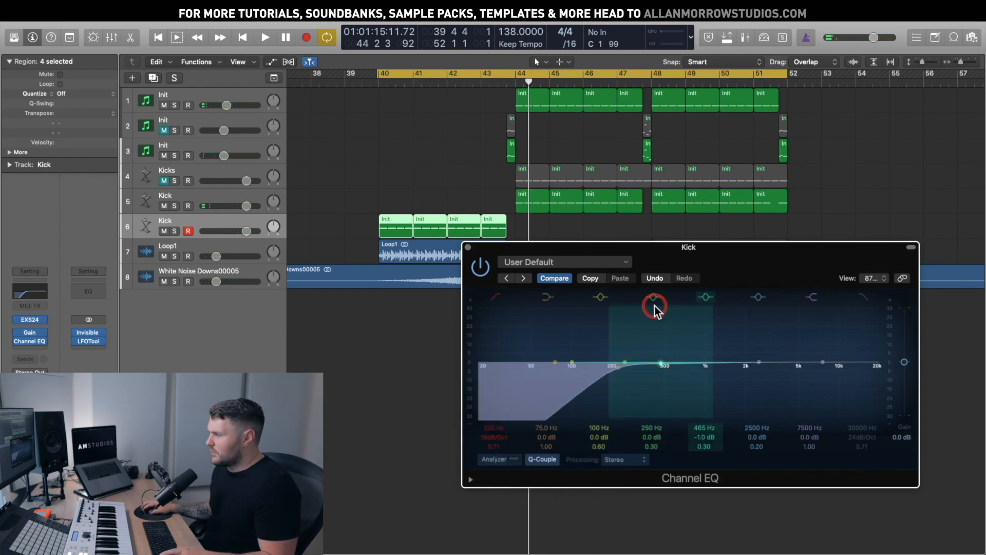
{"action": "left_click_drag", "start_coordinate": [493, 437], "coordinate": [504, 439]}
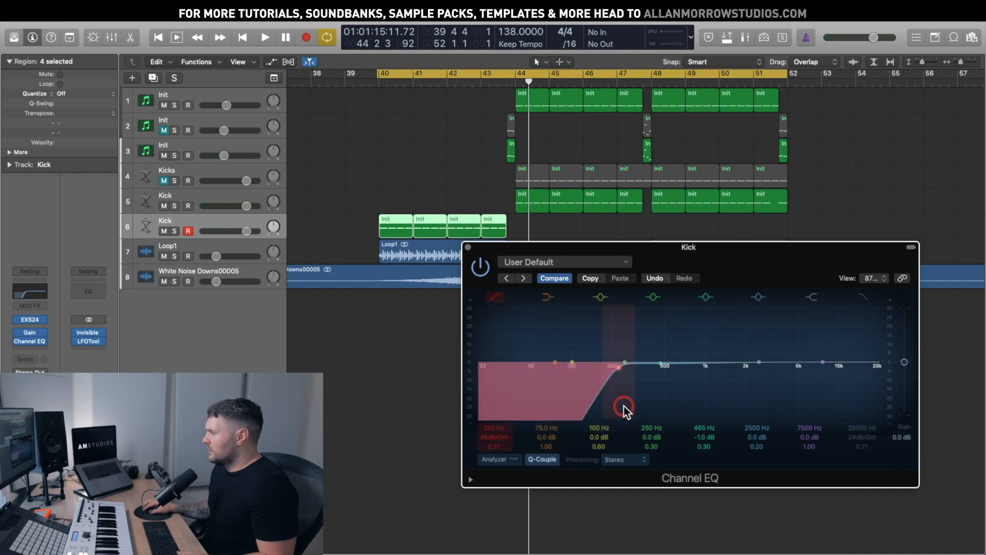
- Raise the Kick's low-cut frequency to just below 500 Hz and audition the steeper cut in the arrangement
{"action": "key", "text": "space"}
{"action": "left_click_drag", "start_coordinate": [623, 406], "coordinate": [660, 402]}
{"action": "key", "text": "space"}
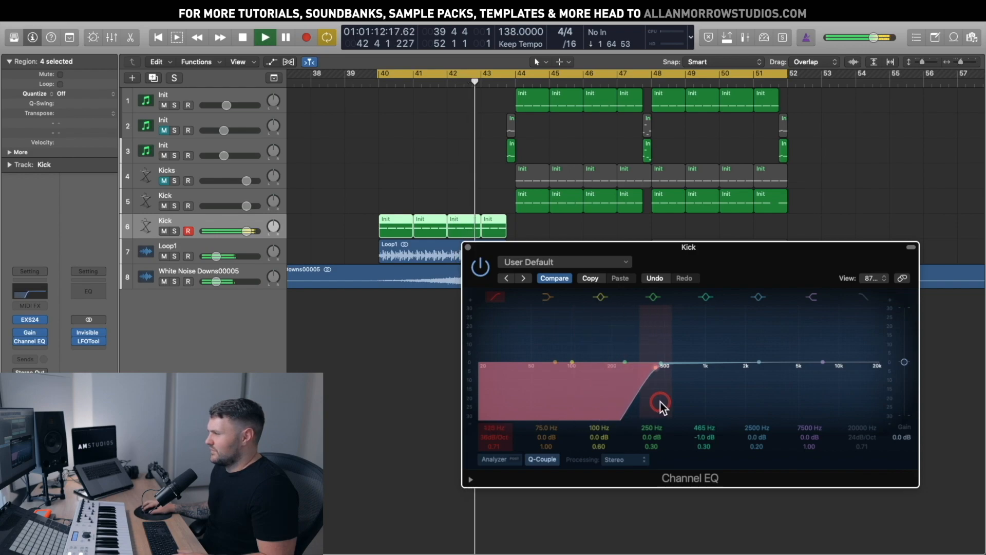
- Set the Kick's low-cut slope to 12 dB/Oct, stop playback and lower the cutoff frequency slightly
{"action": "left_click_drag", "start_coordinate": [494, 437], "coordinate": [494, 434]}
{"action": "left_click_drag", "start_coordinate": [494, 436], "coordinate": [494, 439]}
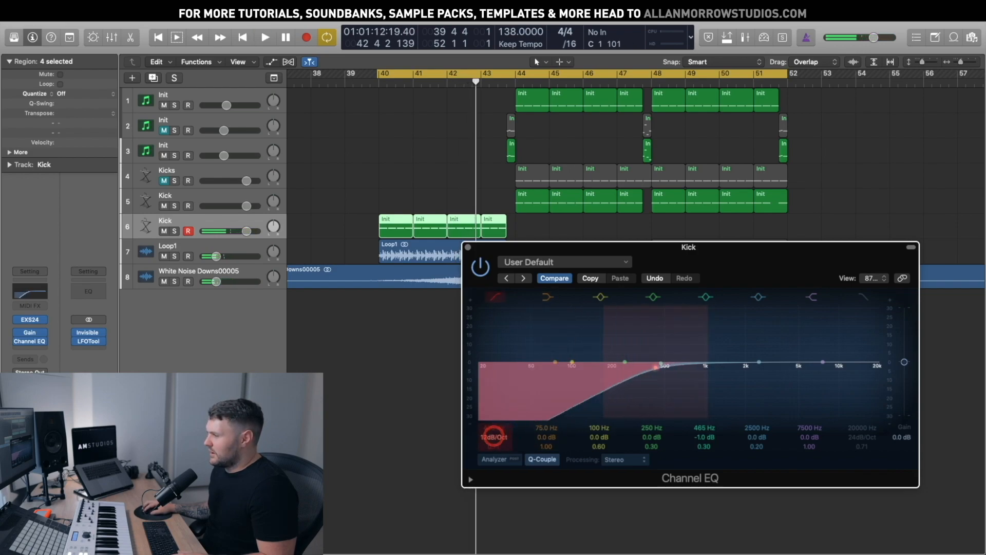
{"action": "key", "text": "space"}
{"action": "mouse_move", "coordinate": [649, 399]}
{"action": "left_mouse_down"}
{"action": "mouse_move", "coordinate": [633, 400]}
{"action": "mouse_move", "coordinate": [687, 398]}
{"action": "mouse_move", "coordinate": [639, 403]}
{"action": "left_mouse_up"}
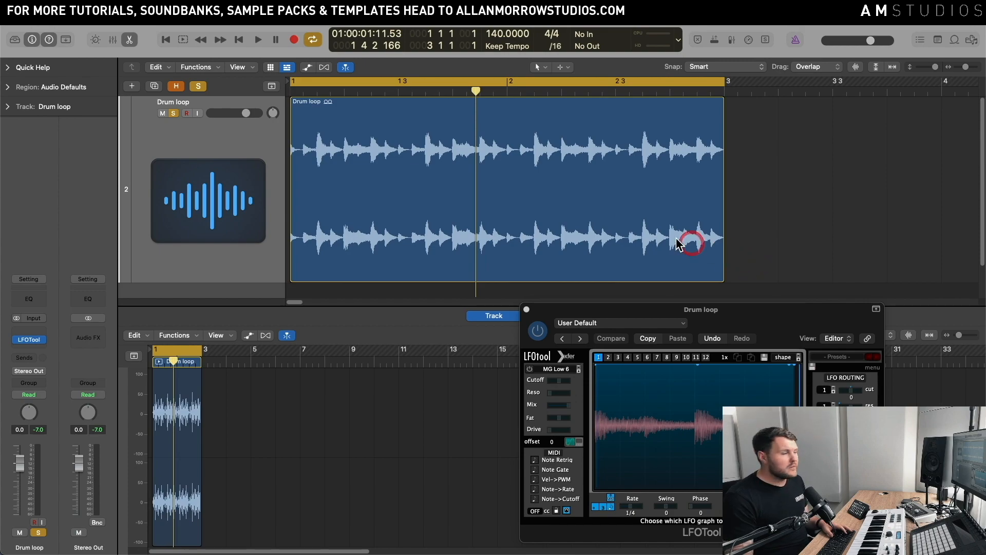
- Play the soloed Drum loop region from bar 1 with the LFOTool window open
{"action": "left_click", "coordinate": [770, 186]}
{"action": "key", "text": "space"}
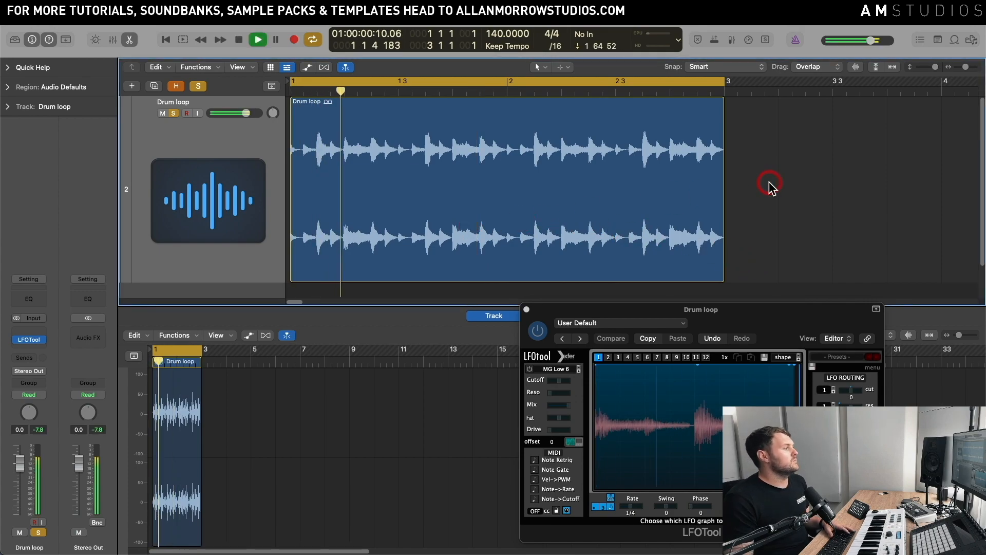
- Stop playback and adjust the starting point of LFOTool's LFO 1 curve
{"action": "key", "text": "space"}
{"action": "left_click_drag", "start_coordinate": [739, 317], "coordinate": [749, 311]}
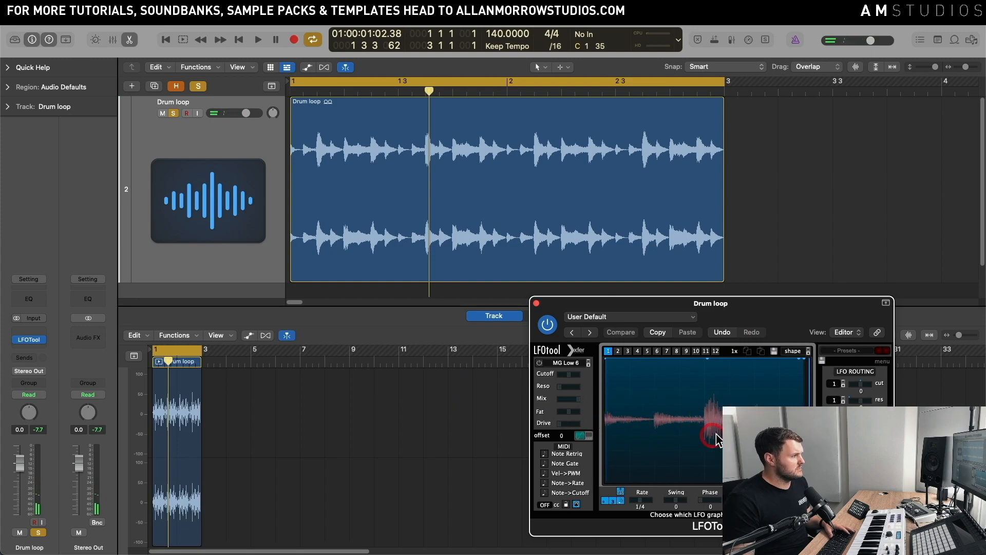
{"action": "left_click", "coordinate": [615, 370]}
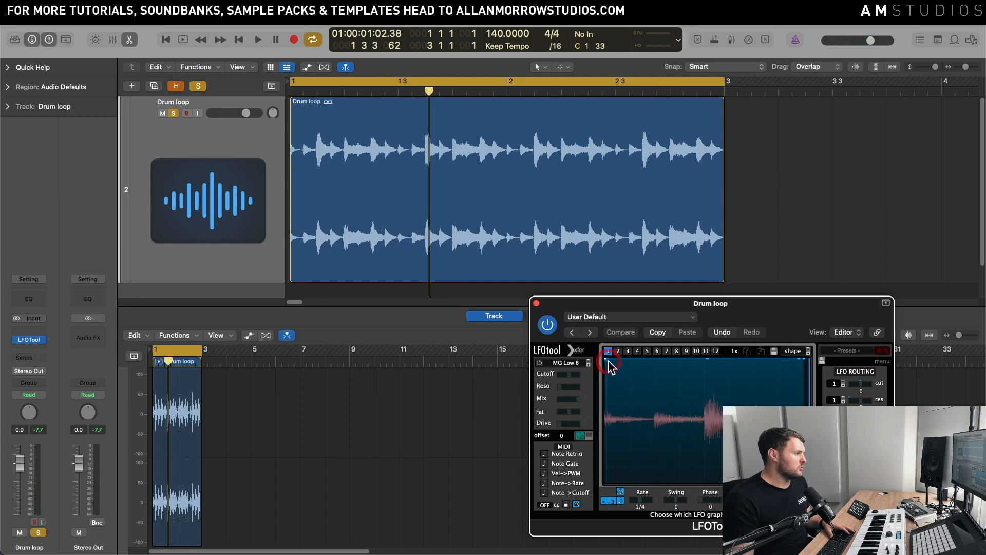
{"action": "mouse_move", "coordinate": [609, 361]}
{"action": "left_mouse_down"}
{"action": "mouse_move", "coordinate": [599, 475]}
{"action": "mouse_move", "coordinate": [600, 357]}
{"action": "left_mouse_up"}
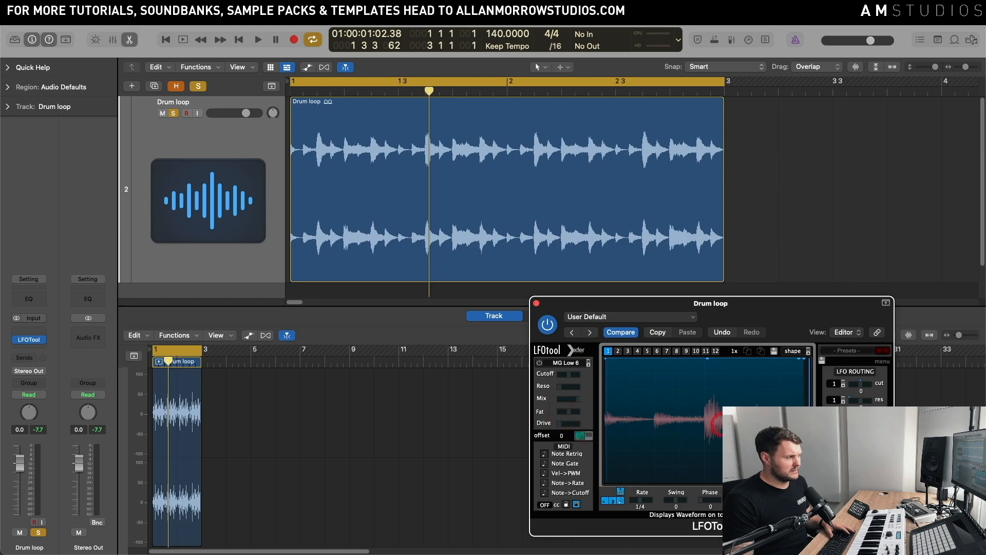
{"action": "left_click_drag", "start_coordinate": [754, 317], "coordinate": [763, 320]}
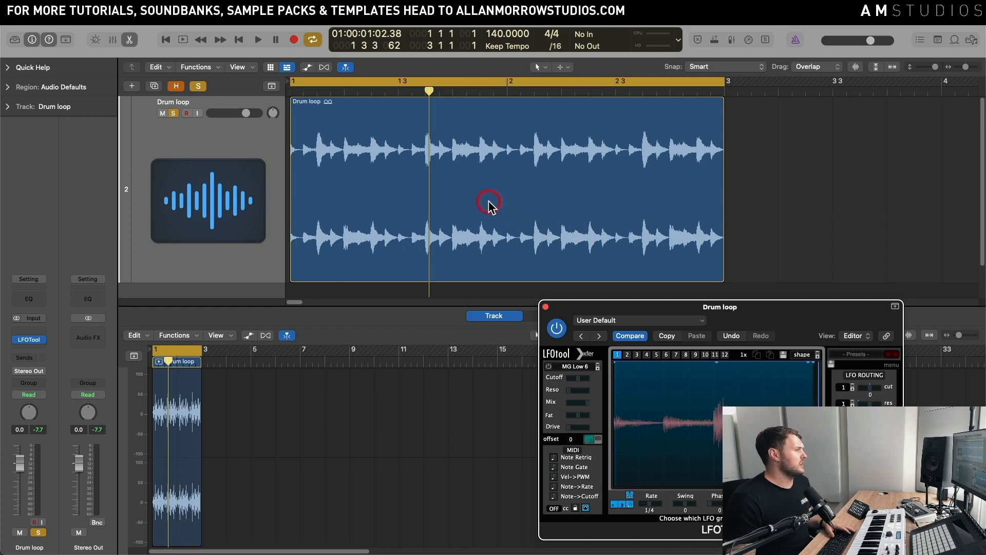
- Audition the Drum loop briefly and inspect the shape and tails of its hits in close-up
{"action": "key", "text": "space"}
{"action": "key", "text": "space"}
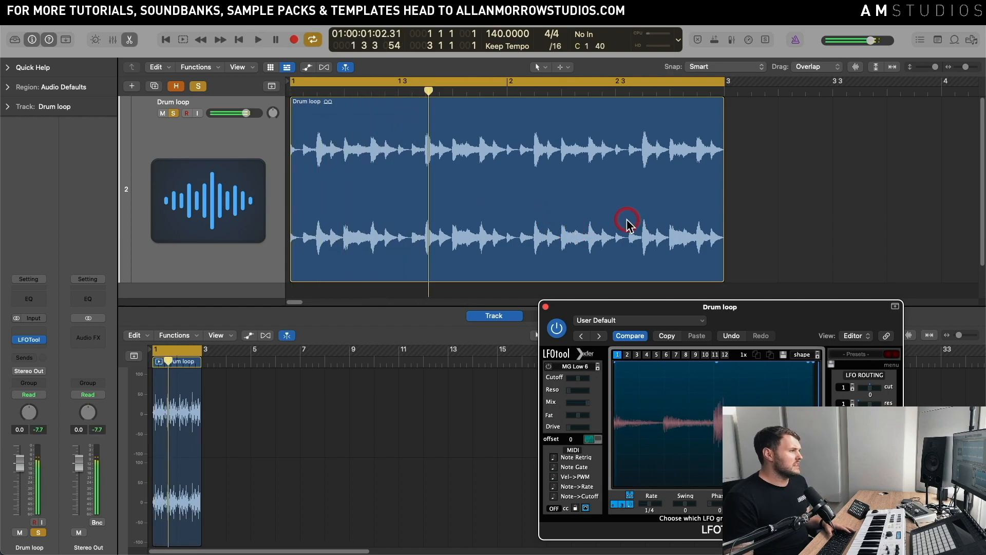
{"action": "left_click_drag", "start_coordinate": [527, 181], "coordinate": [456, 134]}
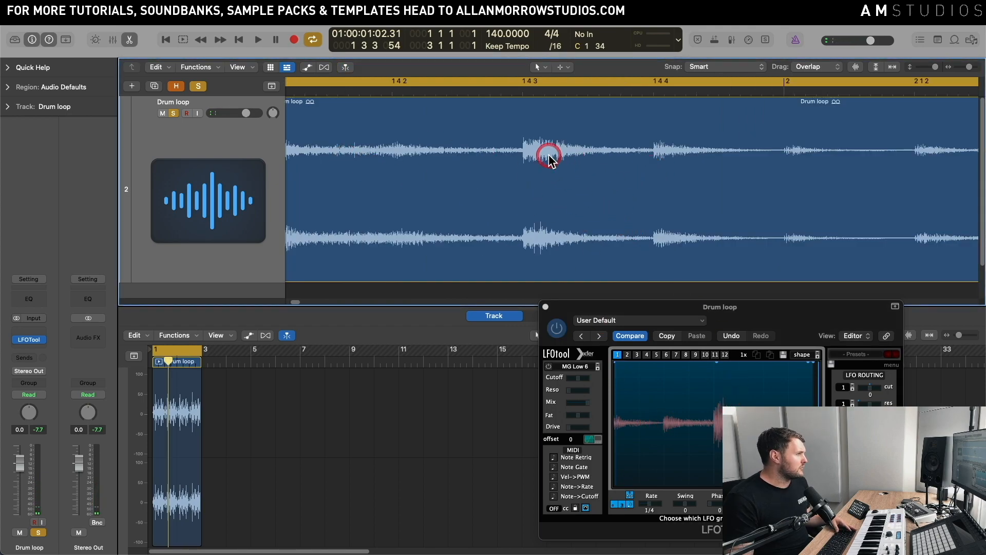
{"action": "left_click", "coordinate": [602, 211], "text": "ctrl+alt"}
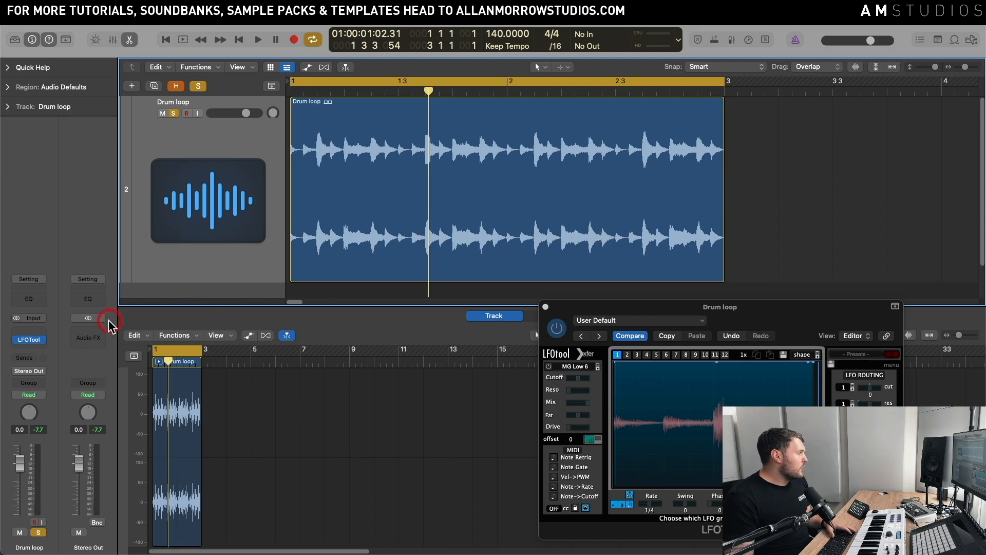
- Insert a Noise Gate ahead of LFOTool on the Drum loop channel and position its window above LFOTool
{"action": "left_click", "coordinate": [42, 331]}
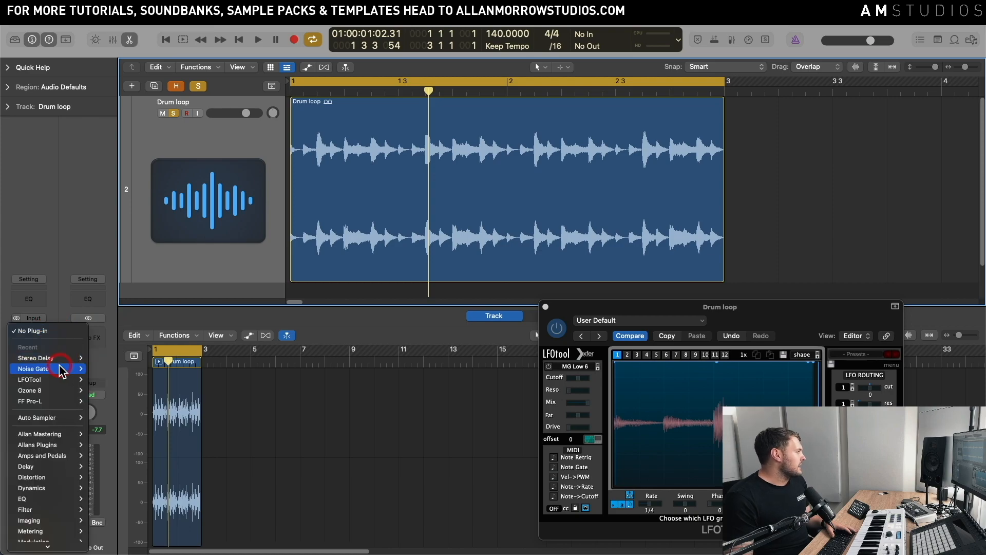
{"action": "left_click", "coordinate": [503, 258]}
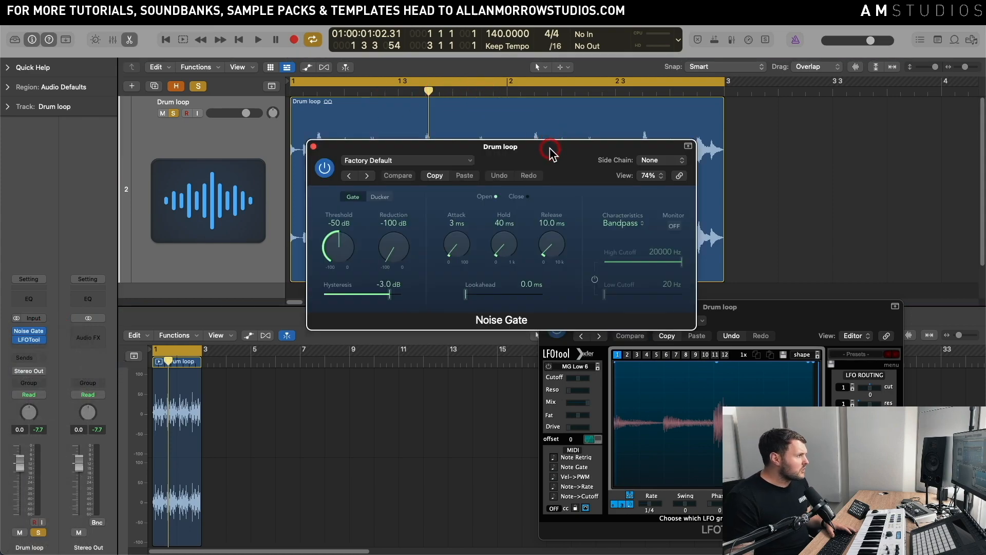
{"action": "left_click_drag", "start_coordinate": [550, 150], "coordinate": [728, 88]}
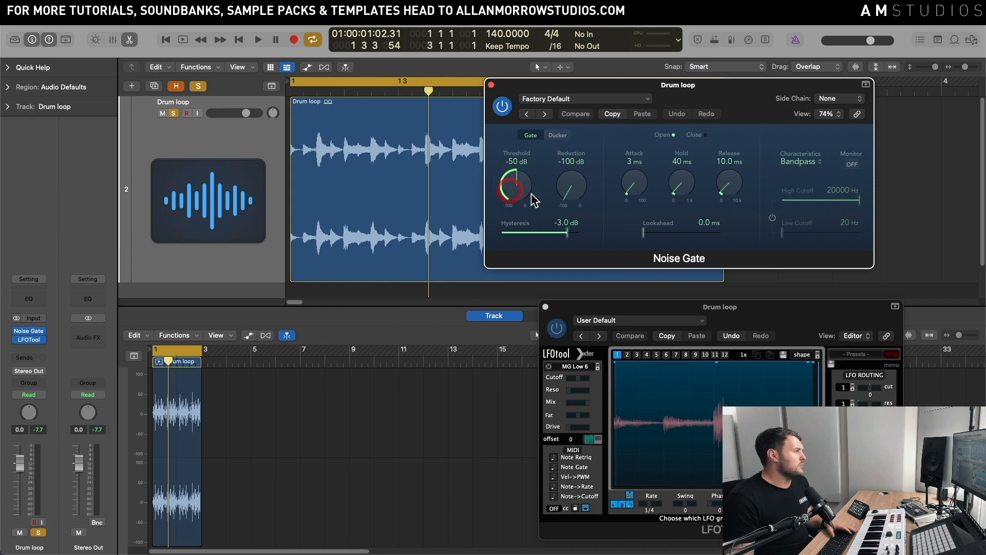
{"action": "left_click_drag", "start_coordinate": [677, 88], "coordinate": [681, 87]}
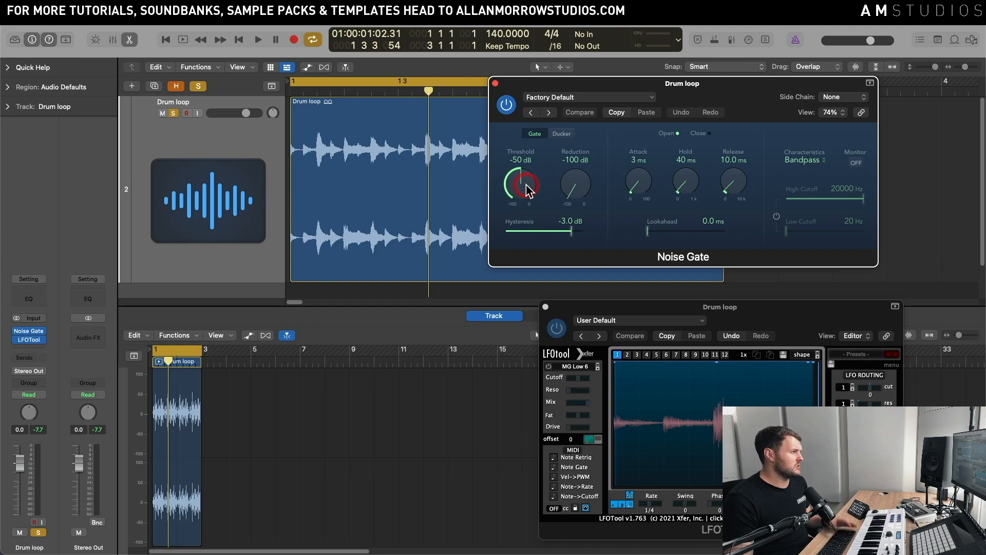
- Raise the Noise Gate threshold to -13 dB while the Drum loop plays, and stop playback
{"action": "left_click", "coordinate": [579, 225]}
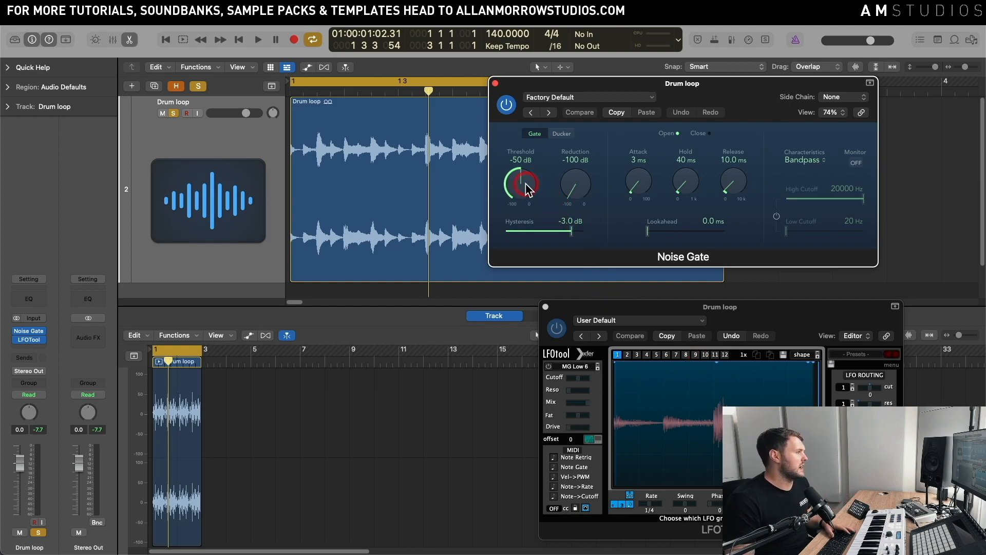
{"action": "key", "text": "space"}
{"action": "mouse_move", "coordinate": [527, 190]}
{"action": "left_mouse_down"}
{"action": "mouse_move", "coordinate": [524, 177]}
{"action": "mouse_move", "coordinate": [550, 148]}
{"action": "mouse_move", "coordinate": [555, 163]}
{"action": "mouse_move", "coordinate": [533, 187]}
{"action": "mouse_move", "coordinate": [533, 175]}
{"action": "left_mouse_up"}
{"action": "left_click", "coordinate": [682, 407]}
{"action": "key", "text": "space"}
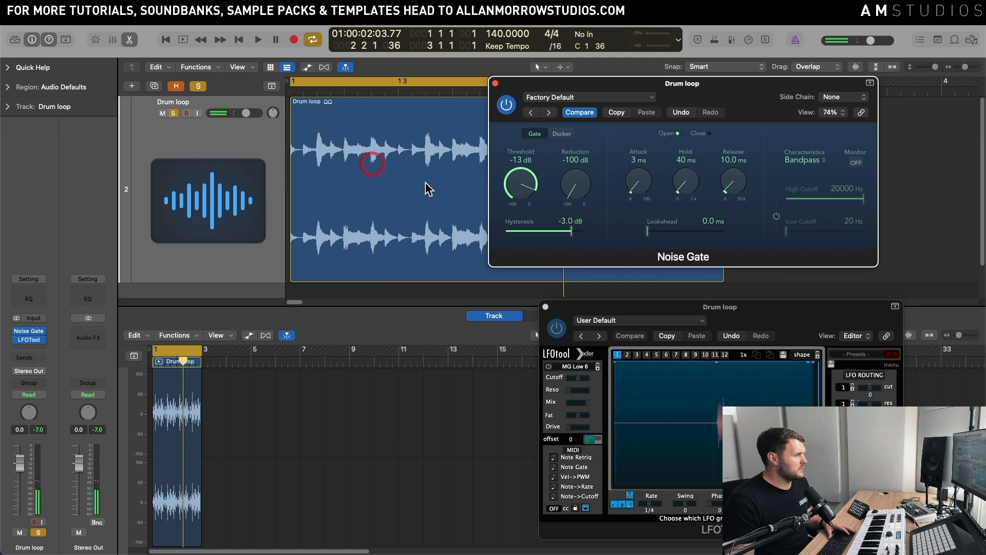
- Compare the Drum loop's loud hits in the waveform with the gated sound by playing it again
{"action": "left_click", "coordinate": [322, 150]}
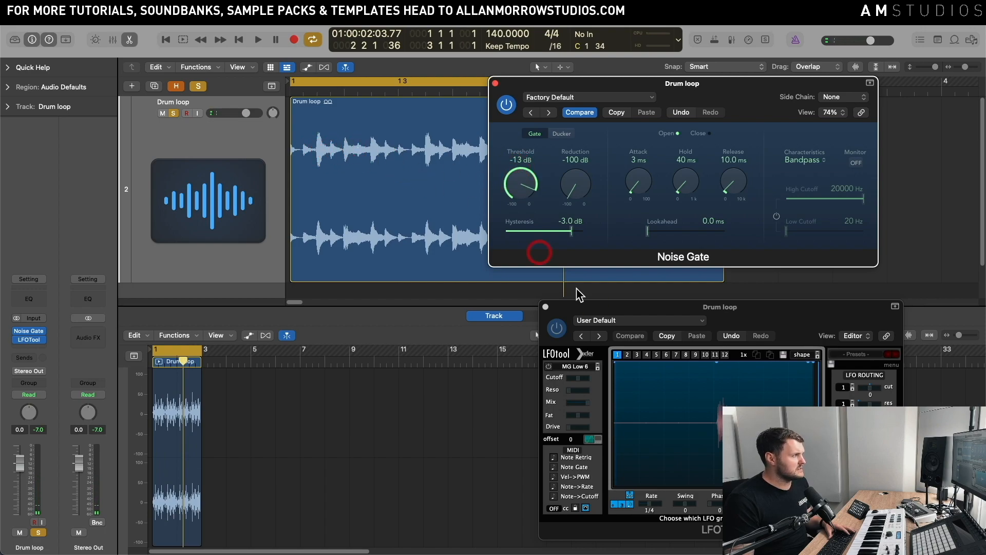
{"action": "left_click", "coordinate": [422, 133]}
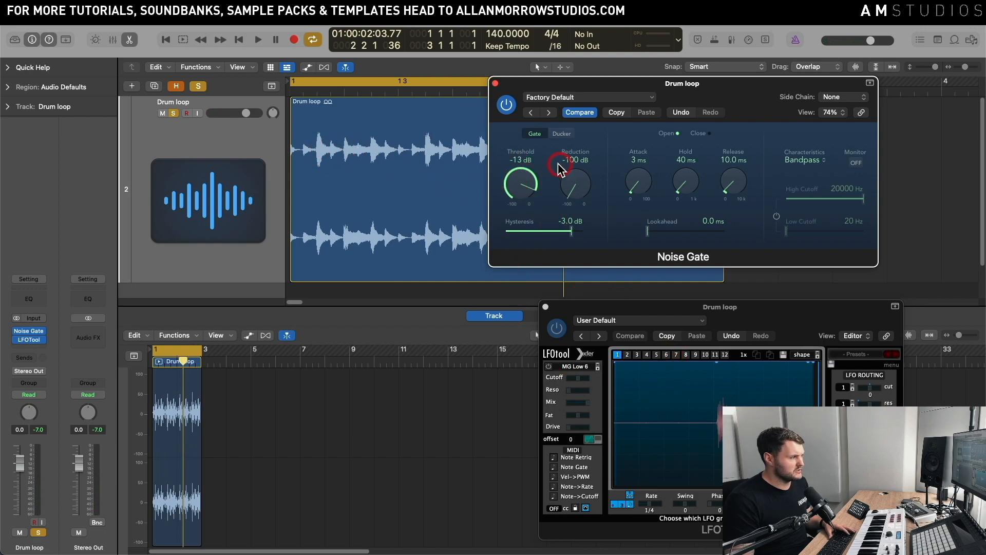
{"action": "key", "text": "space"}
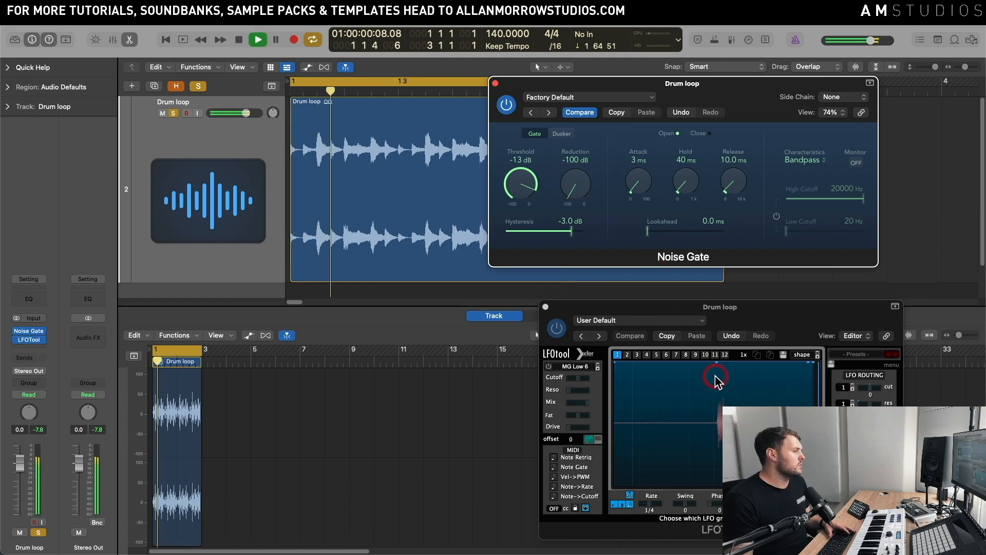
{"action": "left_click", "coordinate": [560, 202]}
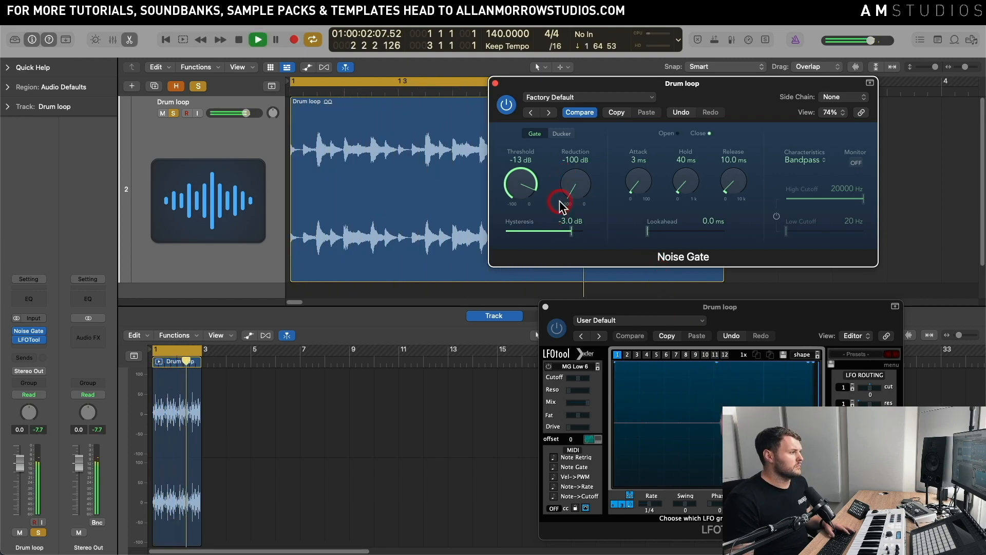
{"action": "key", "text": "space"}
- Lower the Noise Gate threshold to -17 dB while auditioning the Drum loop
{"action": "left_click", "coordinate": [591, 249]}
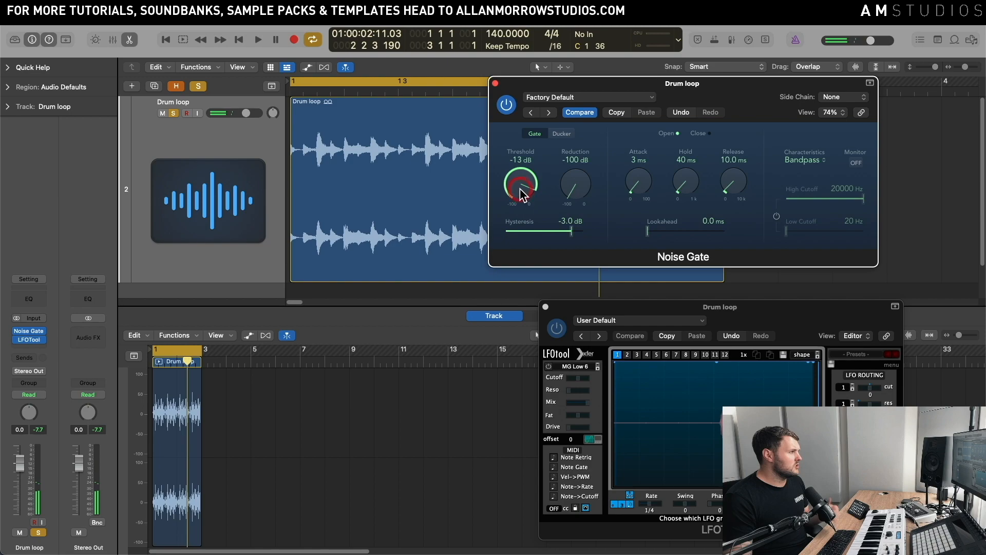
{"action": "key", "text": "space"}
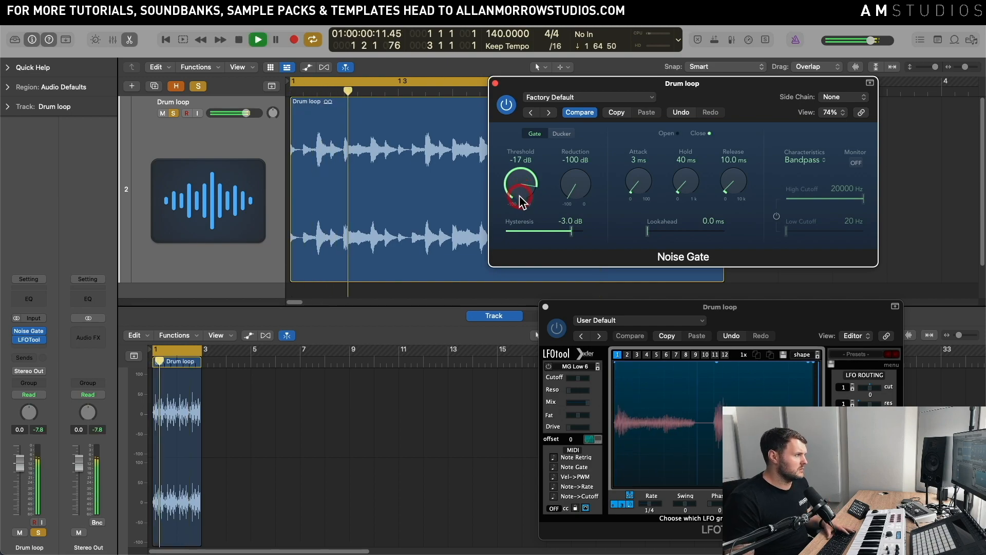
{"action": "left_click", "coordinate": [535, 201]}
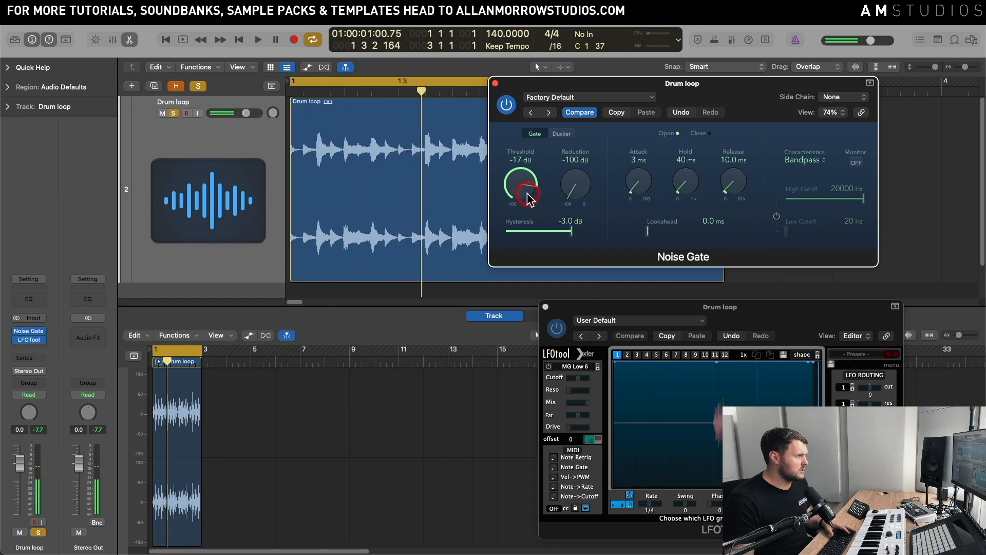
- Set the Noise Gate attack to 0 ms and hold to 10 ms, and audition the tighter gating
{"action": "left_click", "coordinate": [644, 200]}
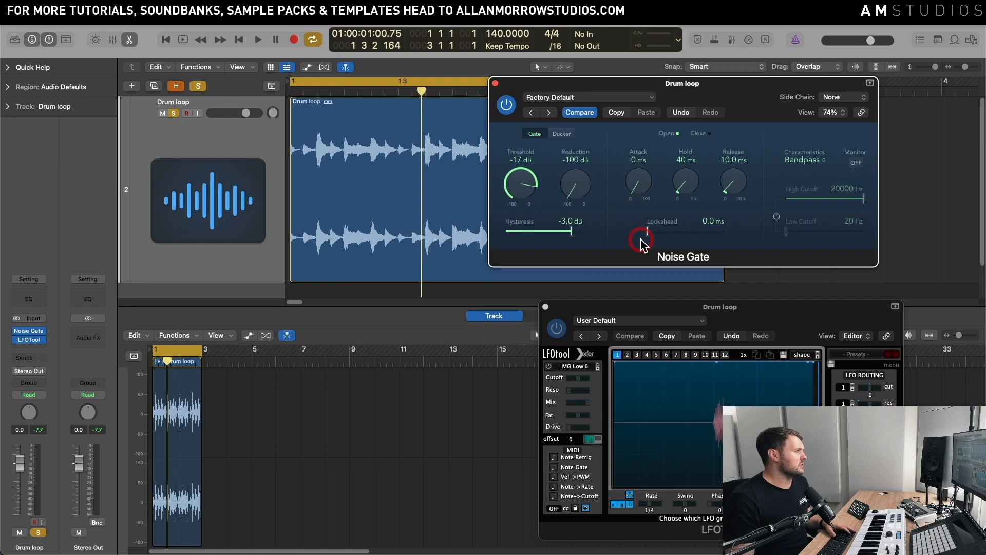
{"action": "left_click", "coordinate": [689, 196]}
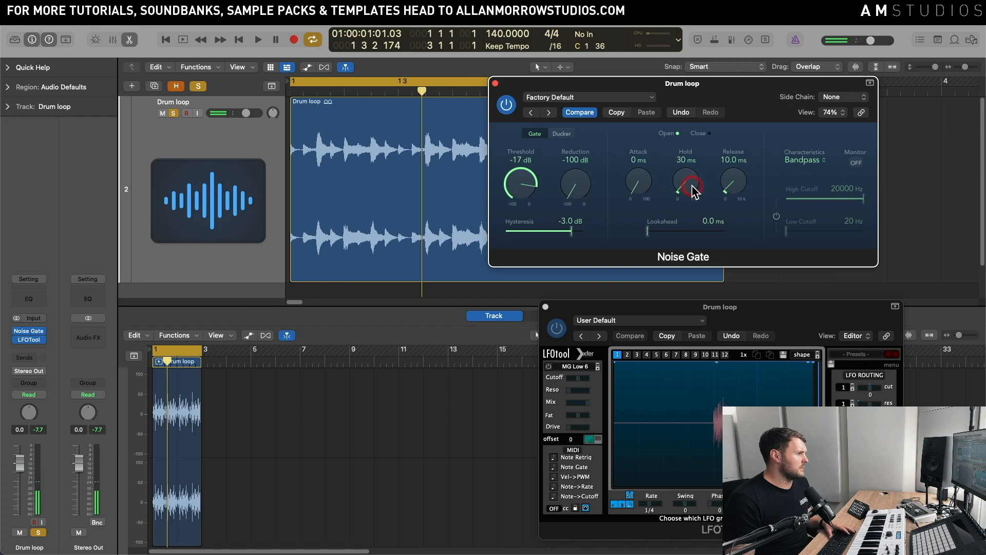
{"action": "left_click_drag", "start_coordinate": [692, 186], "coordinate": [692, 185]}
{"action": "key", "text": "space"}
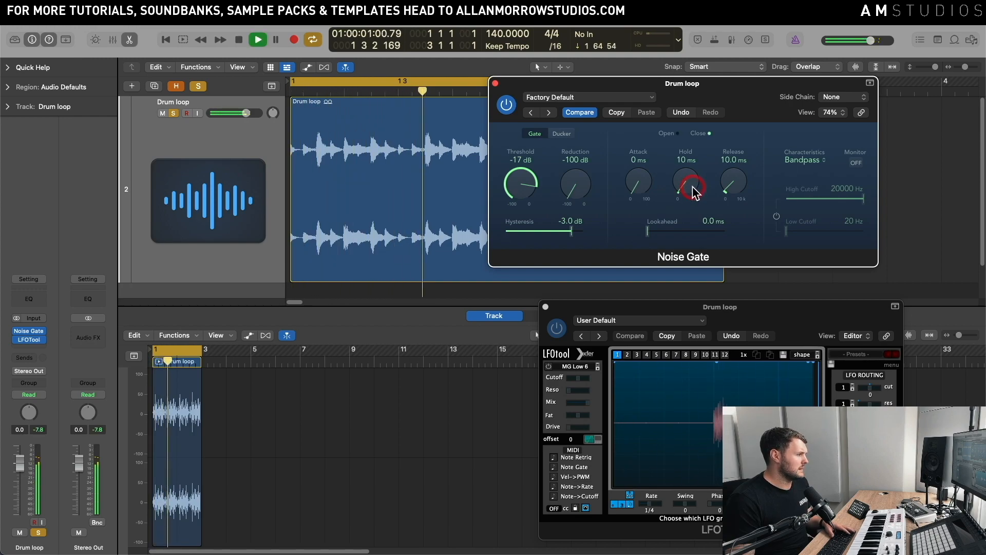
{"action": "key", "text": "space"}
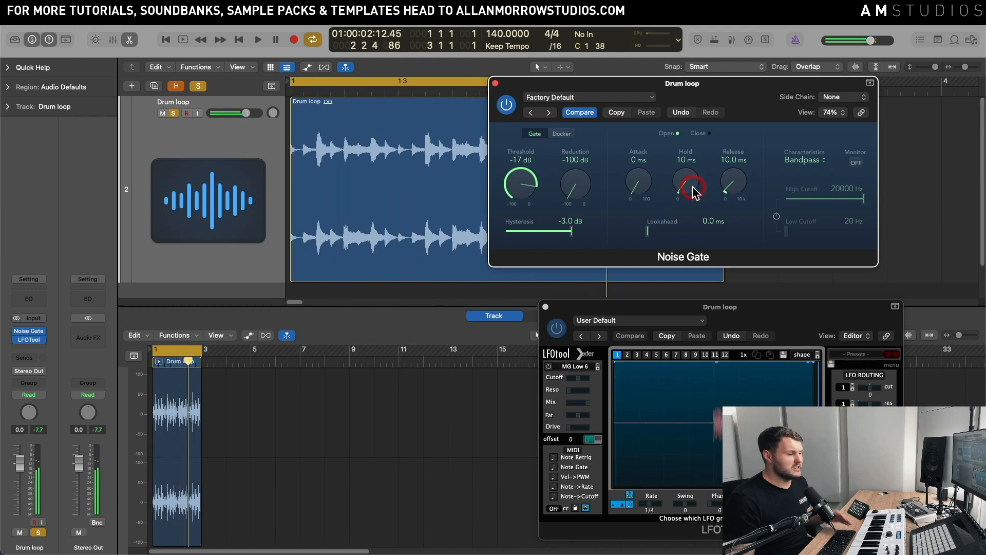
- Set the Noise Gate threshold to -13 dB during playback, and stop the Drum loop
{"action": "key", "text": "space"}
{"action": "left_click_drag", "start_coordinate": [522, 188], "coordinate": [526, 183]}
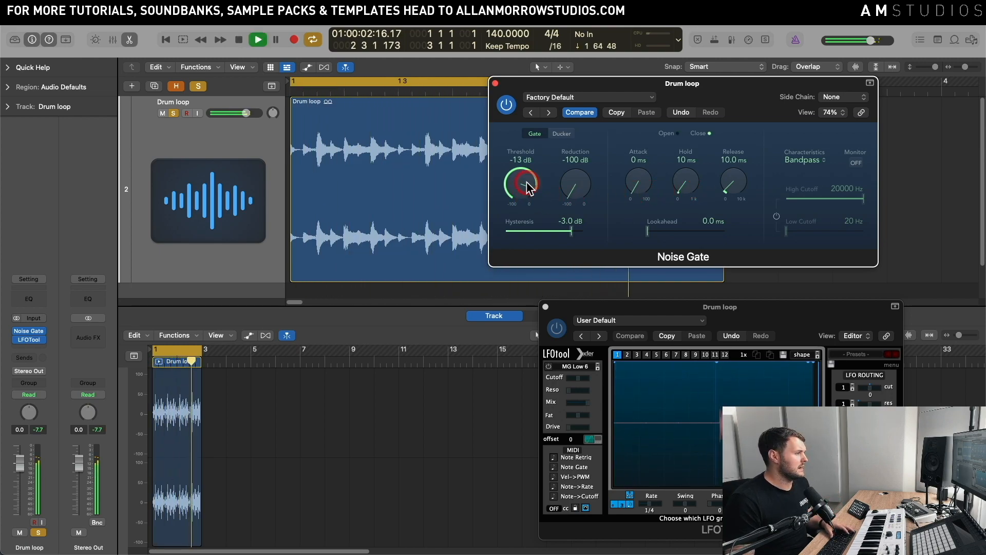
{"action": "key", "text": "space"}
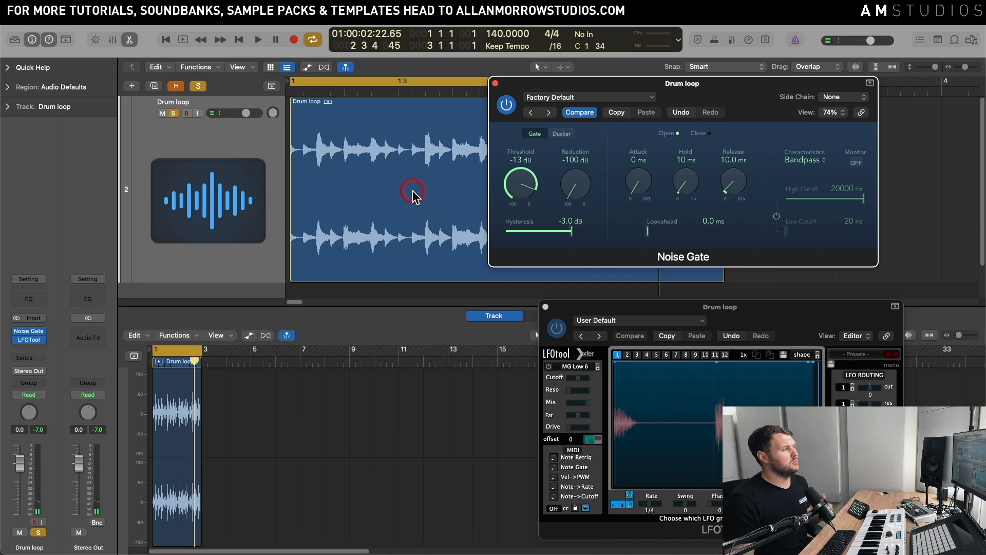
- Move the Noise Gate window clear of the Drum loop waveform and play the first beats of the loop
{"action": "left_click_drag", "start_coordinate": [638, 96], "coordinate": [658, 92]}
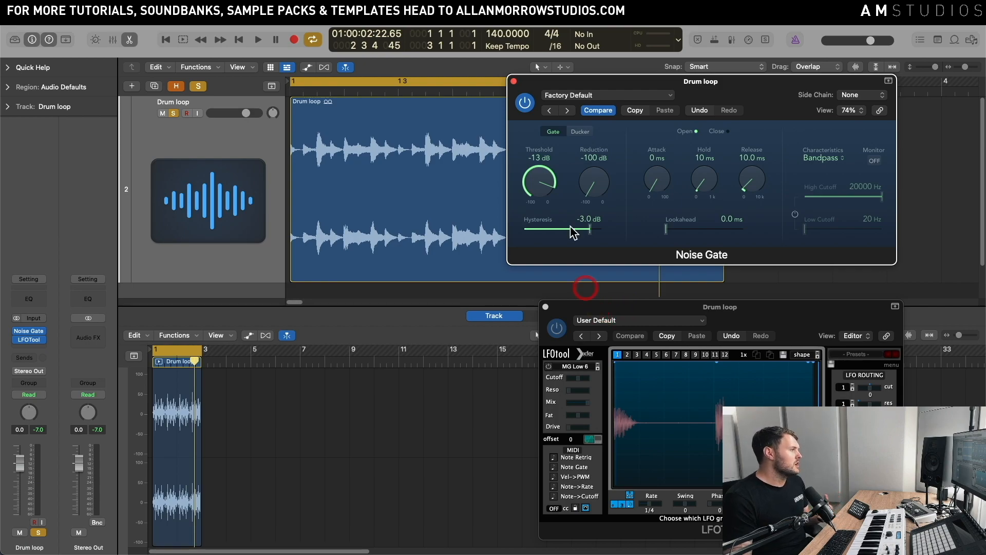
{"action": "left_click_drag", "start_coordinate": [589, 87], "coordinate": [641, 160]}
{"action": "left_click", "coordinate": [303, 153]}
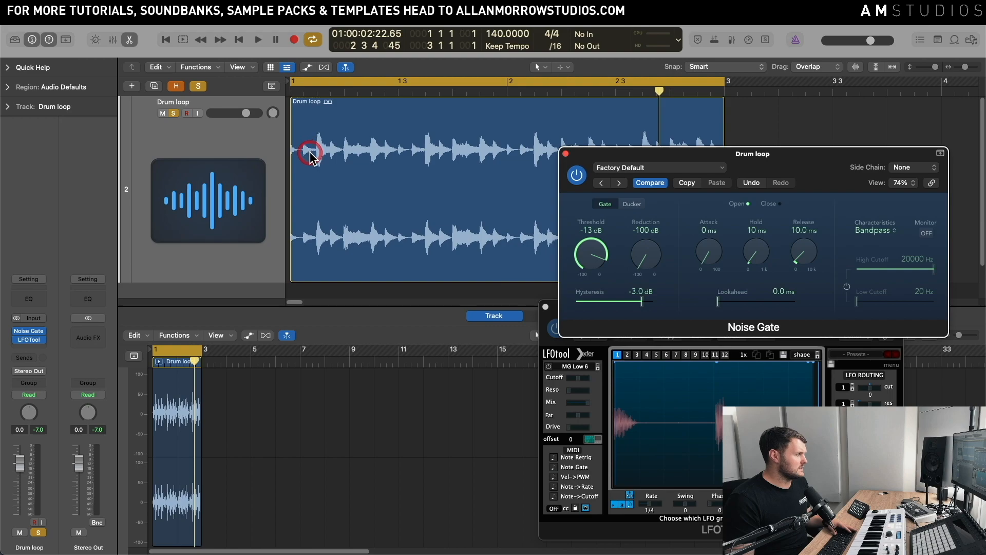
{"action": "left_click", "coordinate": [429, 171]}
{"action": "left_click_drag", "start_coordinate": [645, 153], "coordinate": [523, 334]}
{"action": "left_click", "coordinate": [751, 226]}
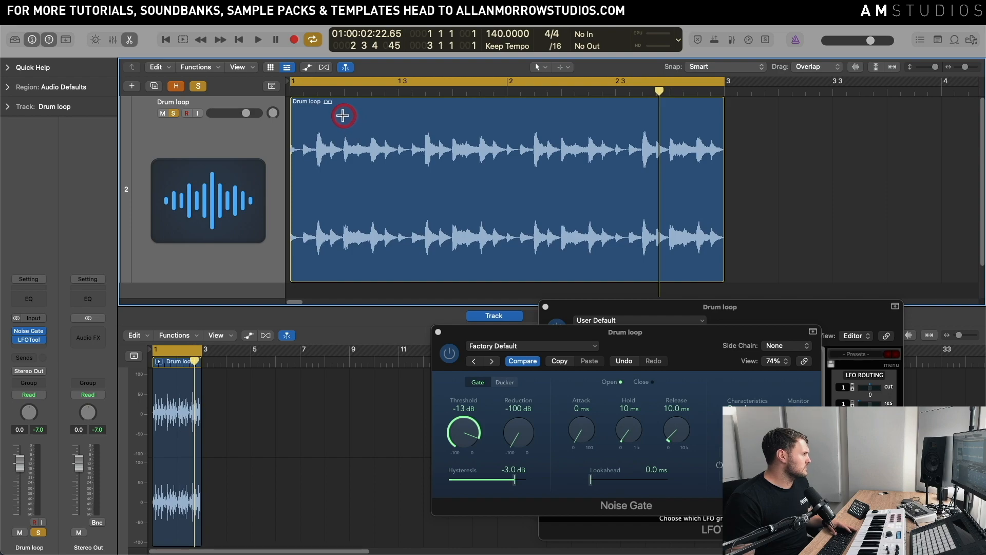
{"action": "key", "text": "space"}
{"action": "key", "text": "space"}
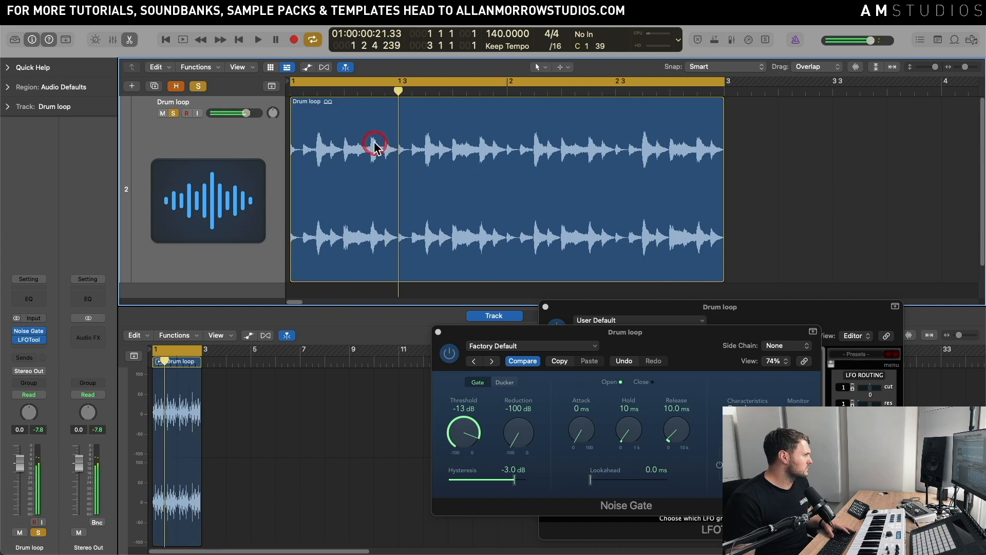
- Split the Drum loop region at beat 2 of bar 1 and delete everything after the cut
{"action": "double_click", "coordinate": [345, 112], "text": "super"}
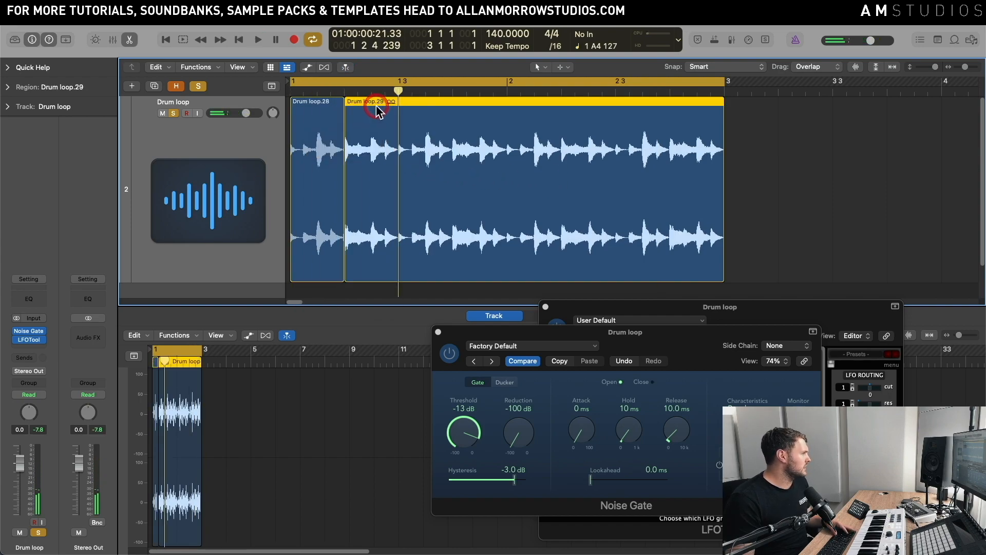
{"action": "key", "text": "BackSpace"}
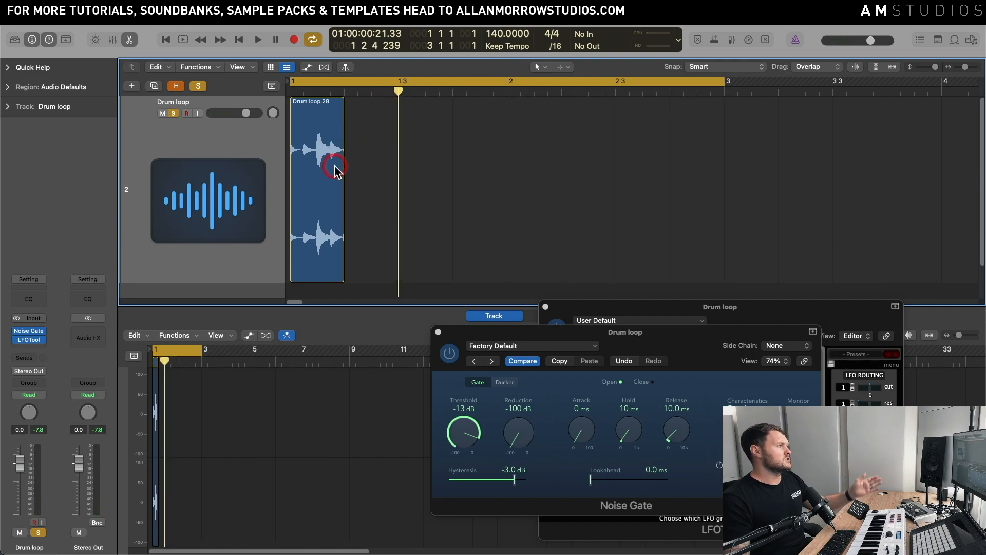
- Split the remaining one-beat Drum loop region at the start of its last hit
{"action": "left_click", "coordinate": [332, 180]}
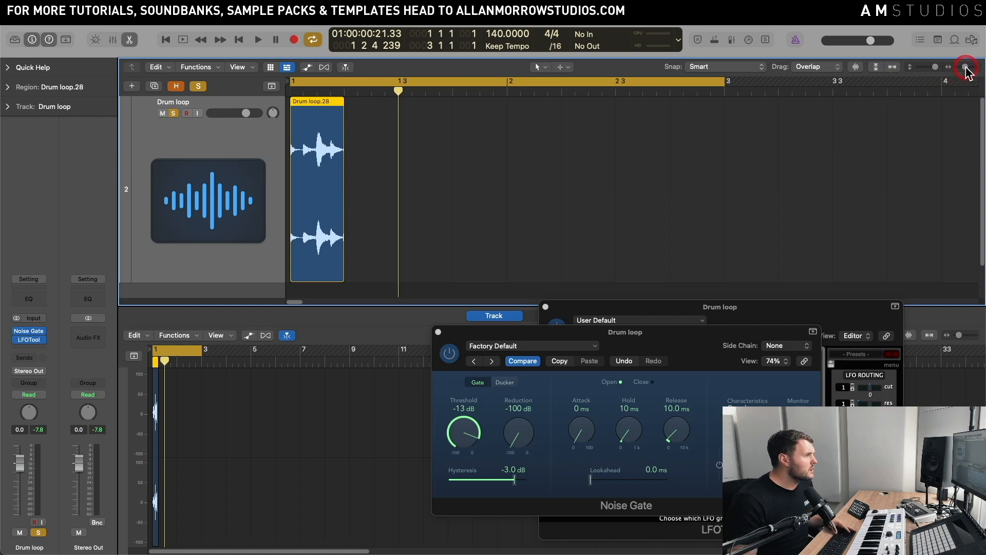
{"action": "left_click_drag", "start_coordinate": [965, 67], "coordinate": [970, 68]}
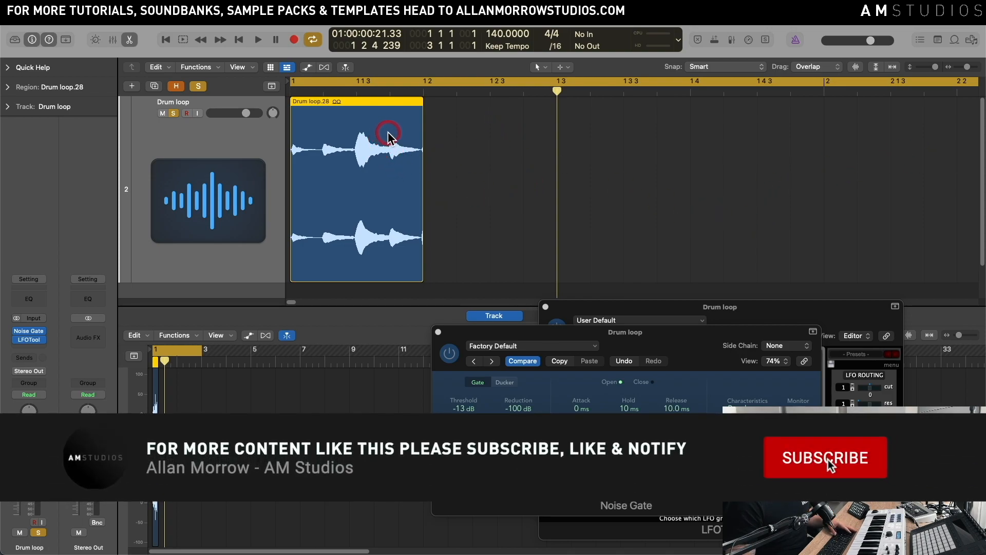
{"action": "left_click", "coordinate": [390, 129]}
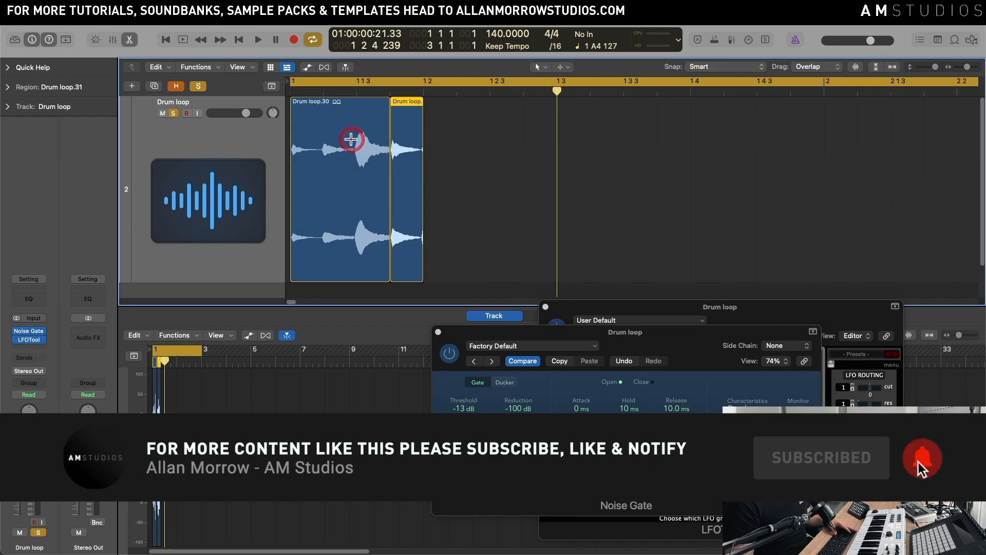
- Split the first Drum loop region at its loudest hit and set the opening piece's gain to +2.5 dB
{"action": "left_click", "coordinate": [353, 138]}
{"action": "left_click", "coordinate": [353, 138]}
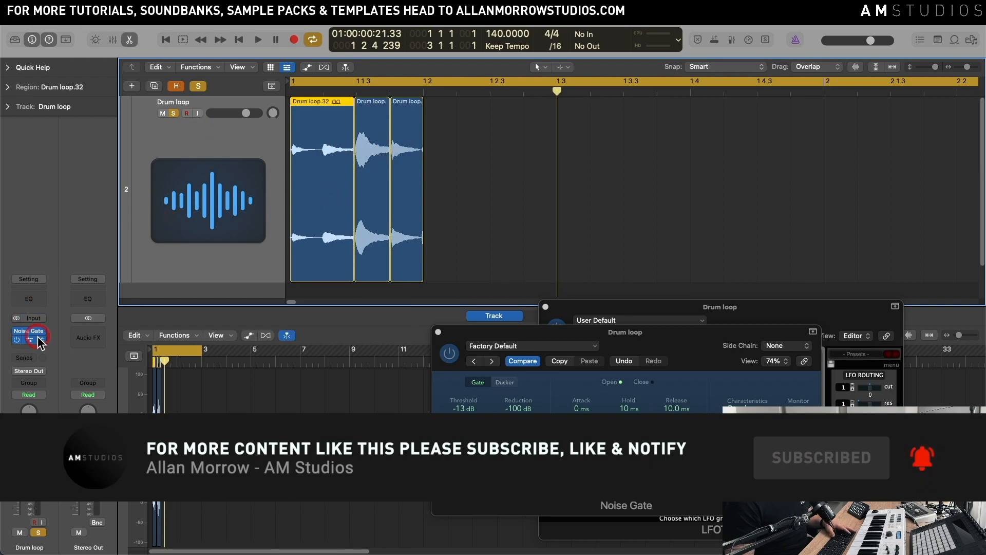
{"action": "left_click", "coordinate": [6, 68]}
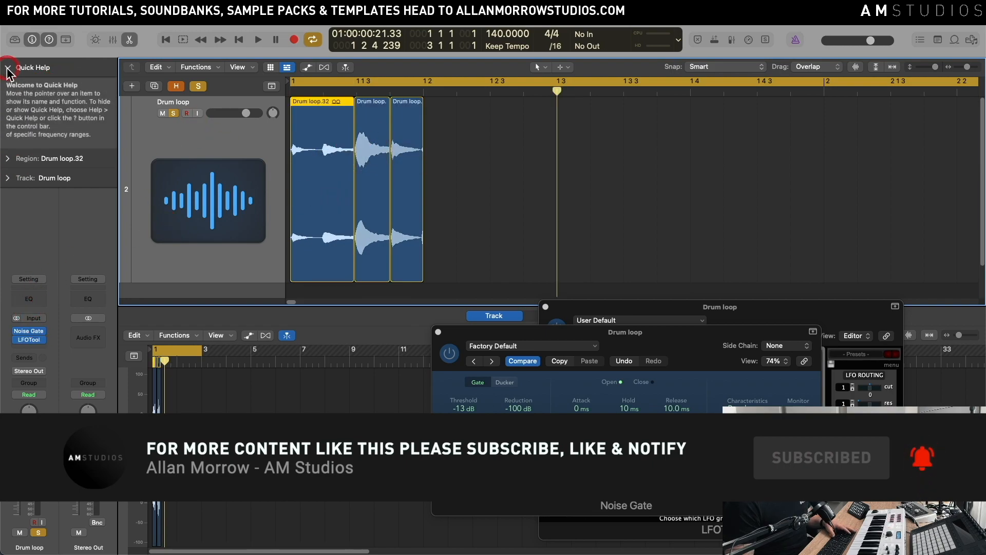
{"action": "left_click", "coordinate": [7, 68]}
{"action": "left_click", "coordinate": [7, 89]}
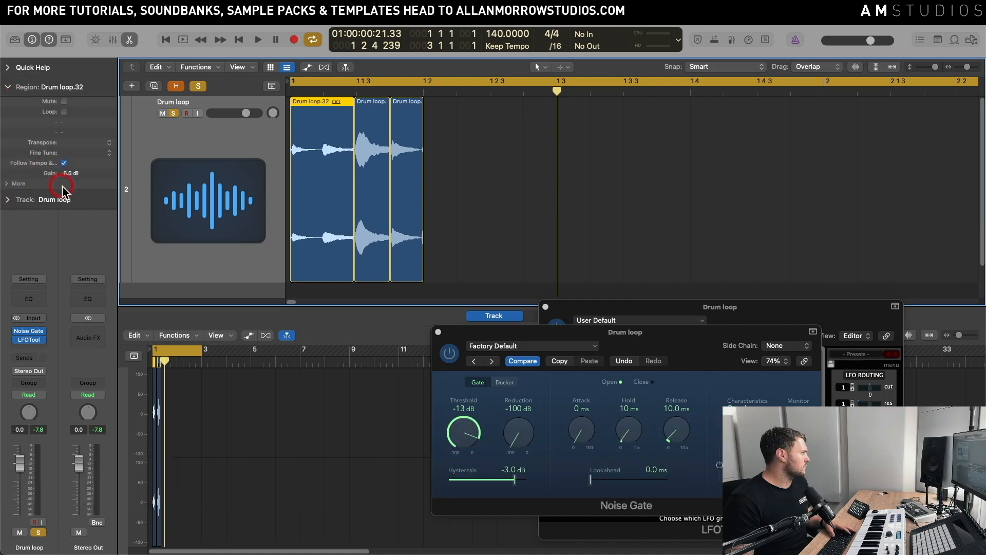
{"action": "left_click_drag", "start_coordinate": [72, 175], "coordinate": [95, 26]}
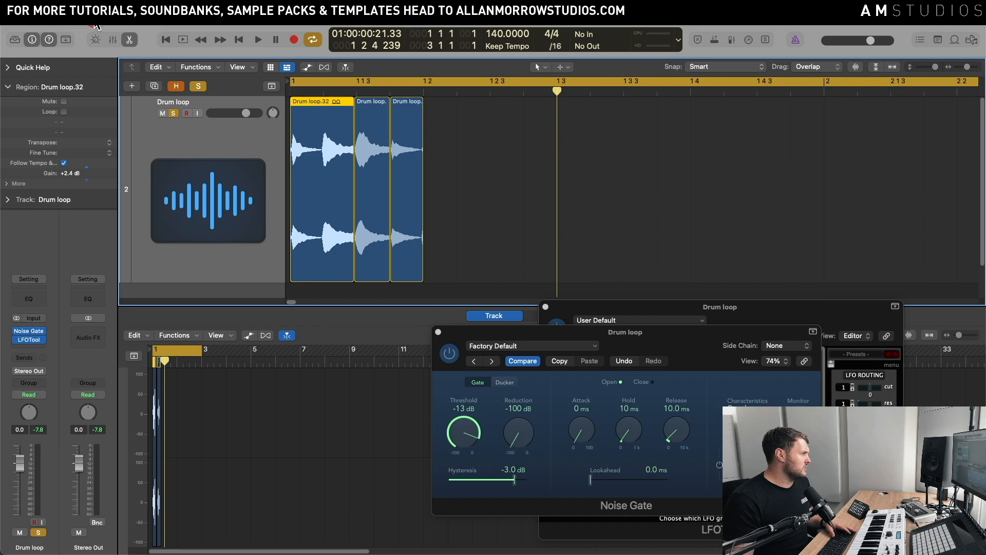
- Set the last cut region's gain to -1.8 dB and play the edited beat with the Noise Gate window clear of LFOTool
{"action": "left_click", "coordinate": [420, 154]}
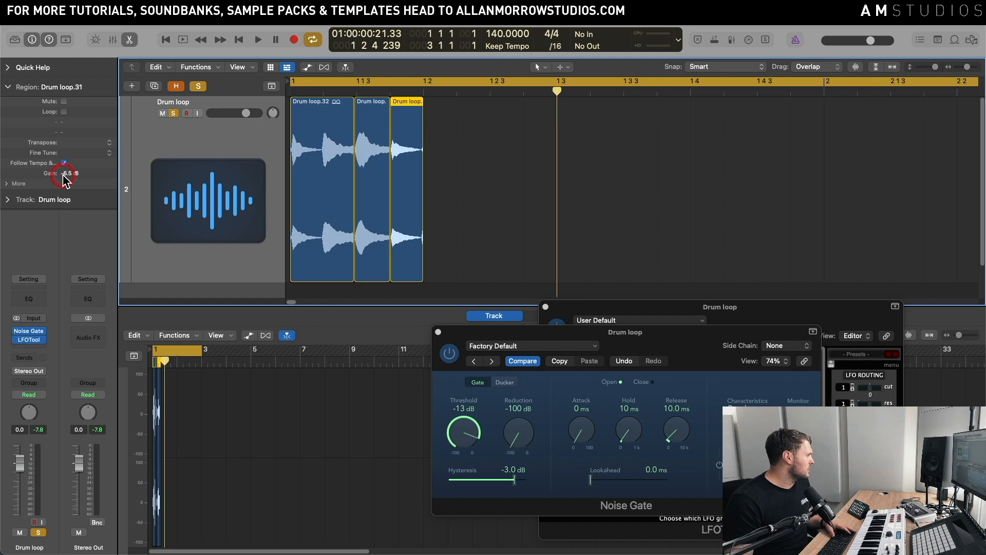
{"action": "left_click_drag", "start_coordinate": [64, 179], "coordinate": [83, 105]}
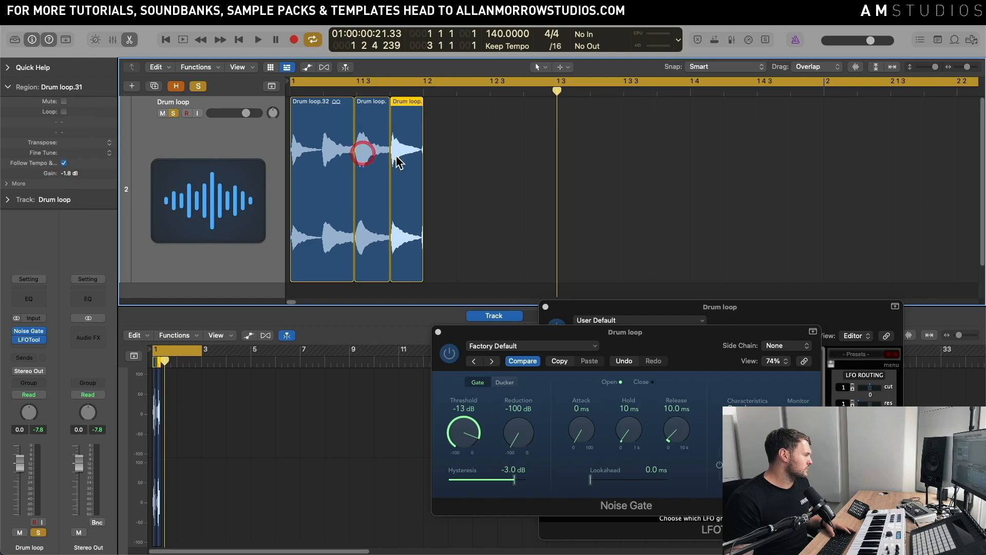
{"action": "left_click_drag", "start_coordinate": [552, 335], "coordinate": [644, 118]}
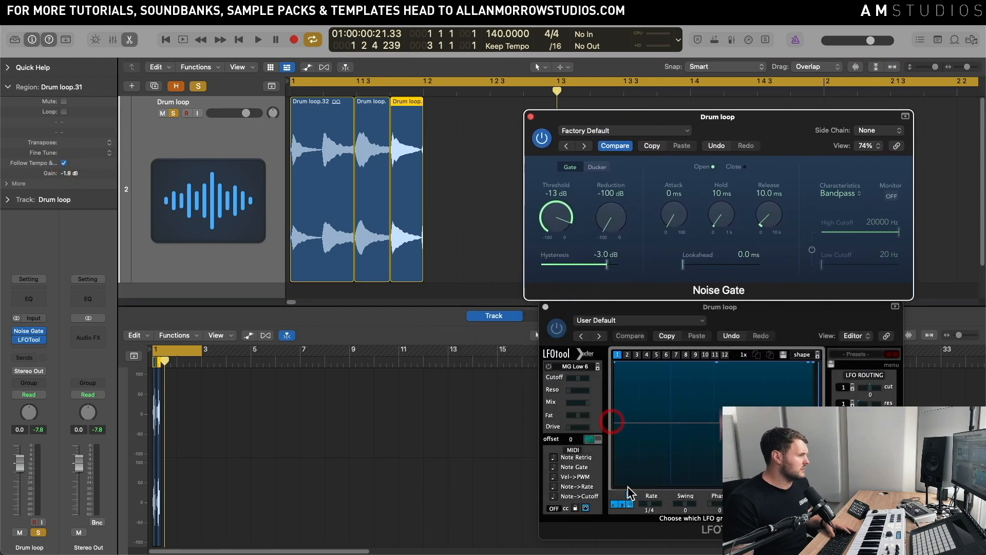
{"action": "key", "text": "space"}
{"action": "key", "text": "space"}
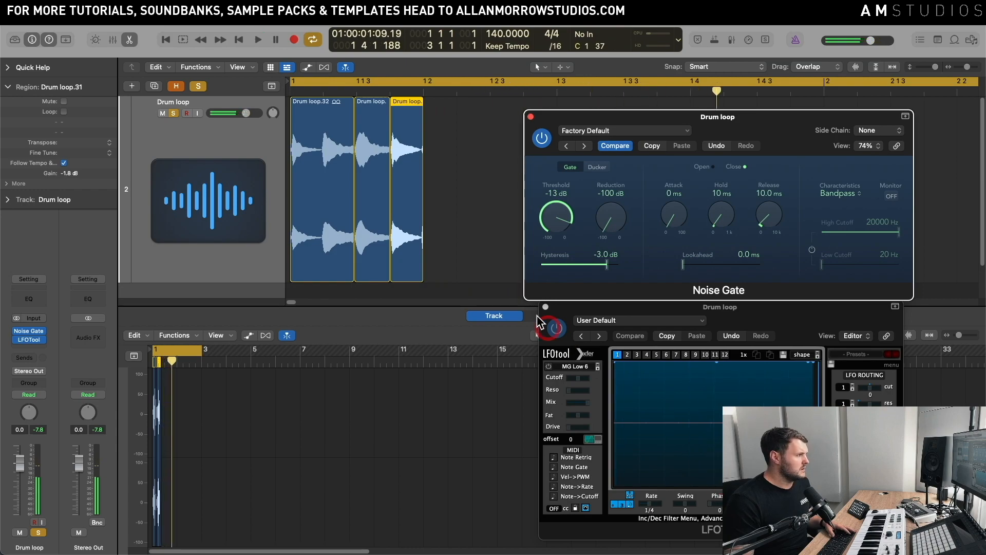
- Repeat the three cut Drum loop regions five times back to back and play the result
{"action": "left_click_drag", "start_coordinate": [464, 186], "coordinate": [314, 195]}
{"action": "key", "text": "super+r"}
{"action": "key", "text": "super+r"}
{"action": "key", "text": "super+r"}
{"action": "key", "text": "super+r"}
{"action": "key", "text": "super+r"}
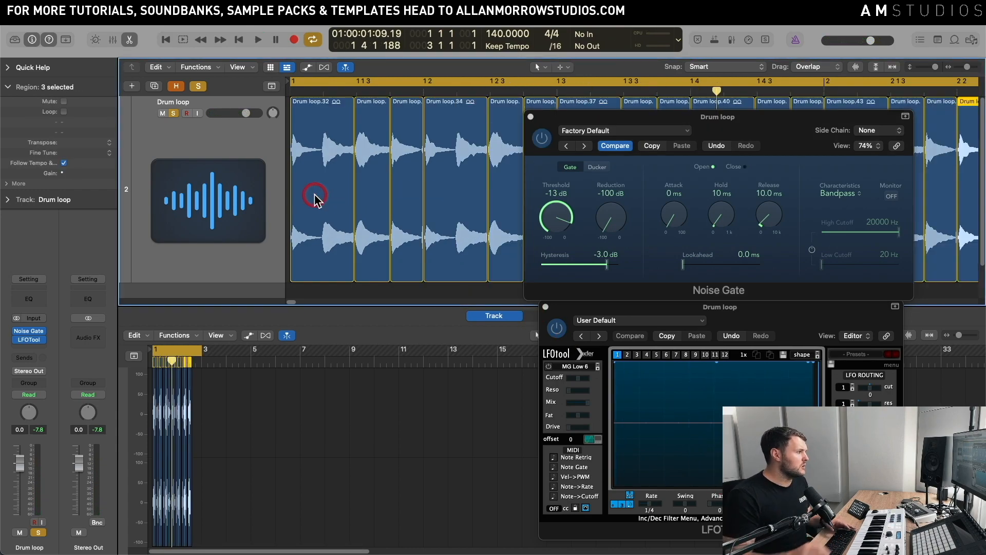
{"action": "key", "text": "space"}
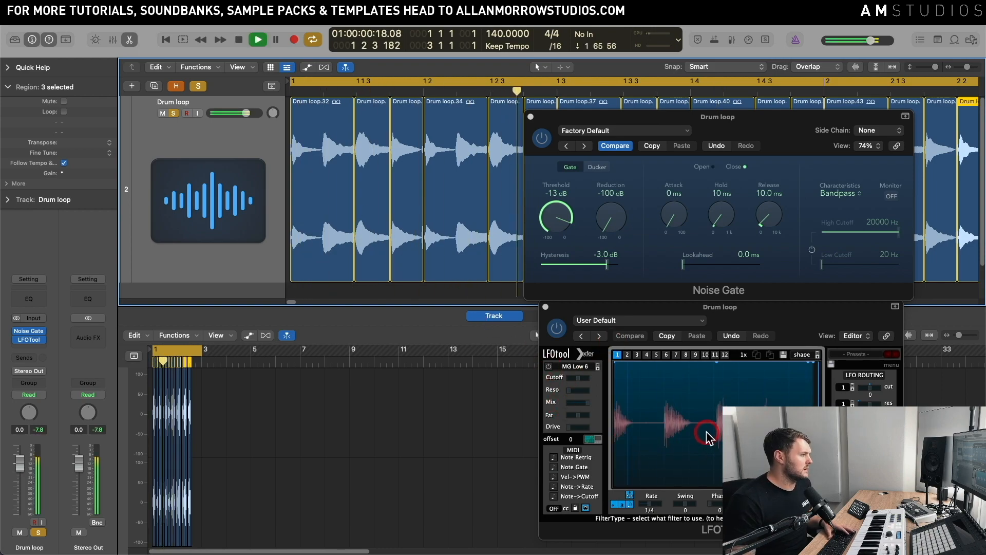
{"action": "key", "text": "space"}
- Set the Noise Gate threshold to -11 dB while playing the repeated Drum loop
{"action": "left_click", "coordinate": [679, 167]}
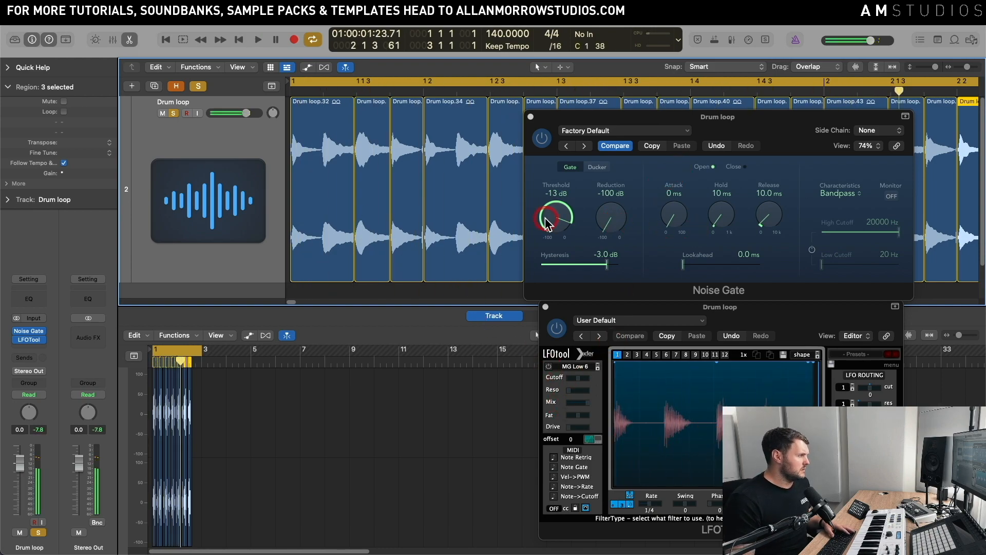
{"action": "key", "text": "space"}
{"action": "left_click_drag", "start_coordinate": [565, 226], "coordinate": [565, 222]}
{"action": "key", "text": "space"}
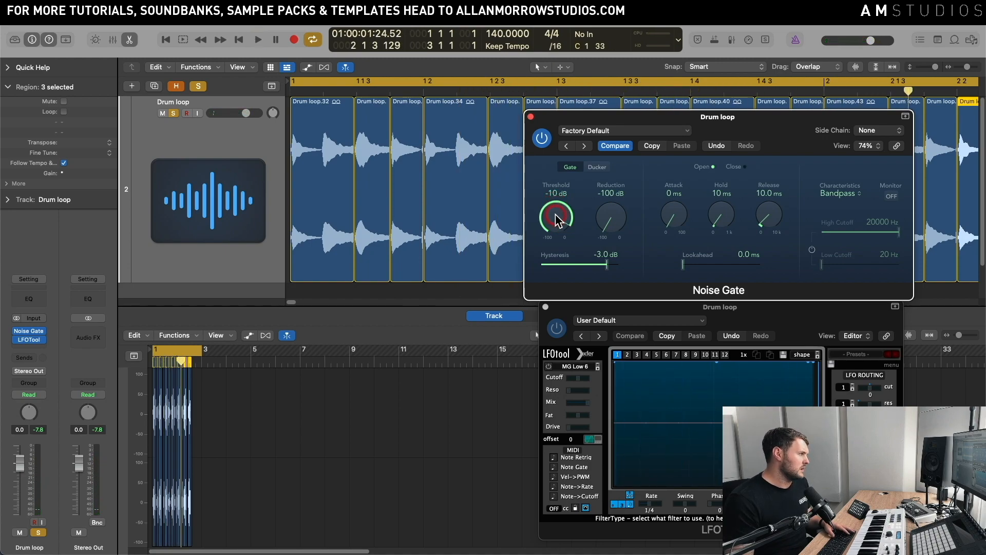
{"action": "key", "text": "space"}
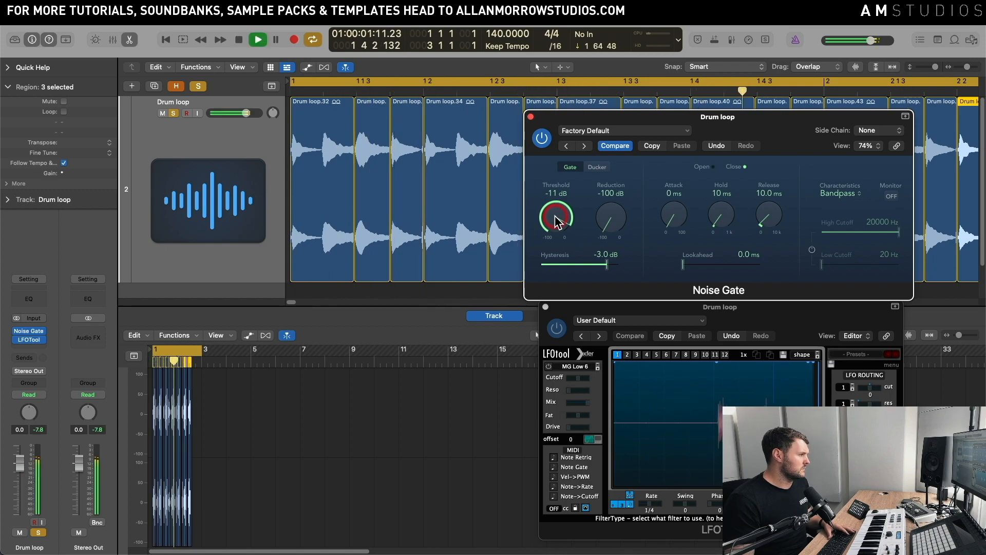
{"action": "key", "text": "space"}
- Set the first Drum loop region's gain to +4.2 dB while listening to the loop
{"action": "left_click", "coordinate": [754, 379]}
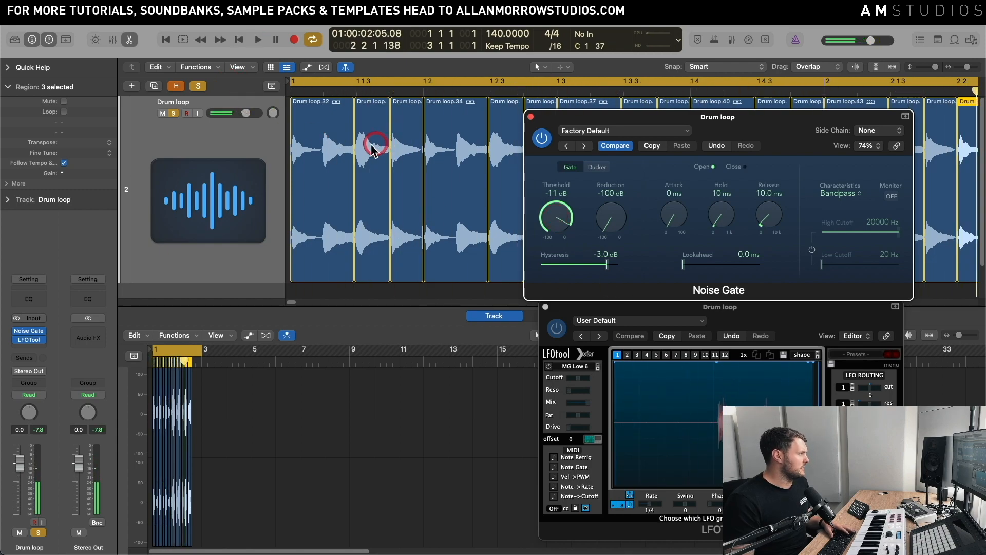
{"action": "left_click", "coordinate": [324, 171]}
{"action": "left_click", "coordinate": [185, 260]}
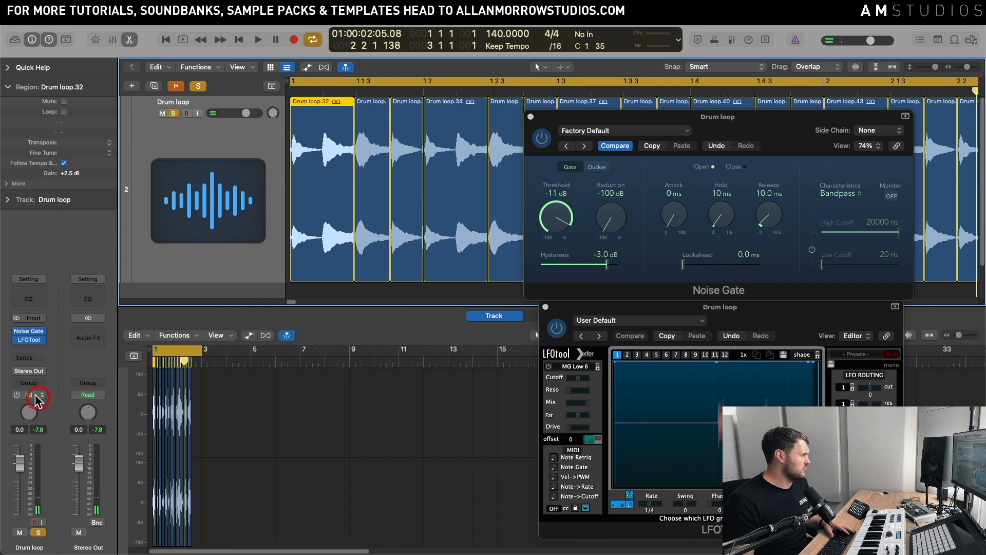
{"action": "key", "text": "space"}
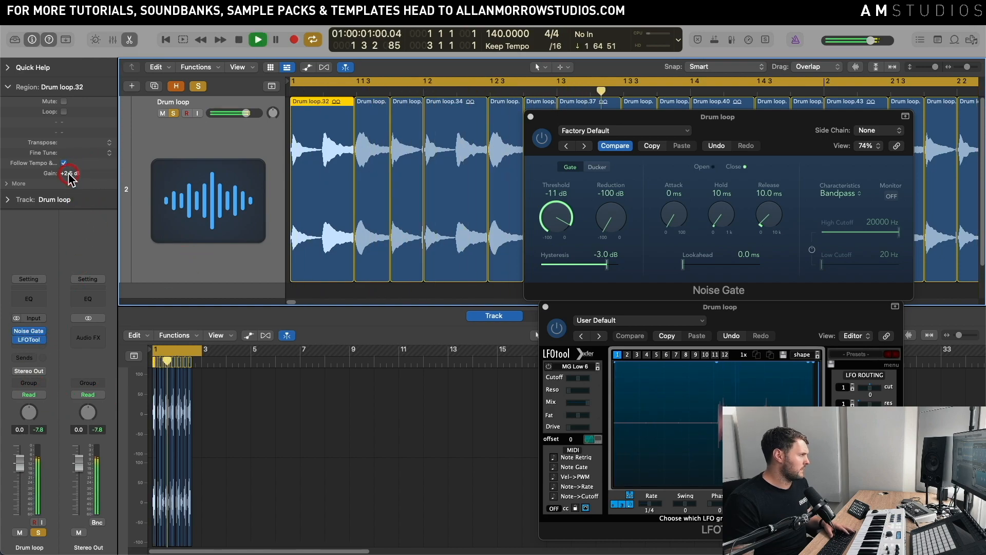
{"action": "left_click_drag", "start_coordinate": [69, 174], "coordinate": [73, 158]}
{"action": "left_click_drag", "start_coordinate": [74, 149], "coordinate": [75, 147]}
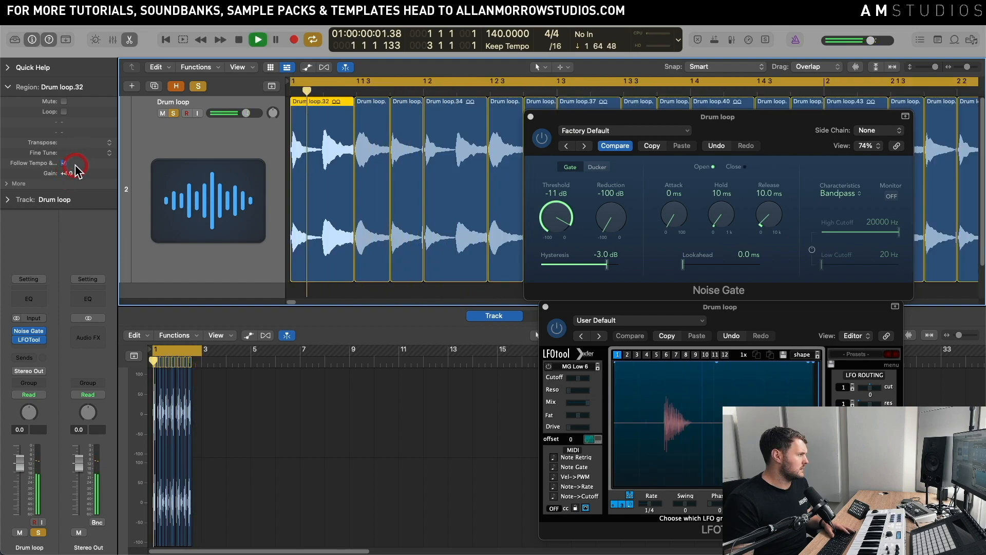
{"action": "key", "text": "space"}
{"action": "key", "text": "space"}
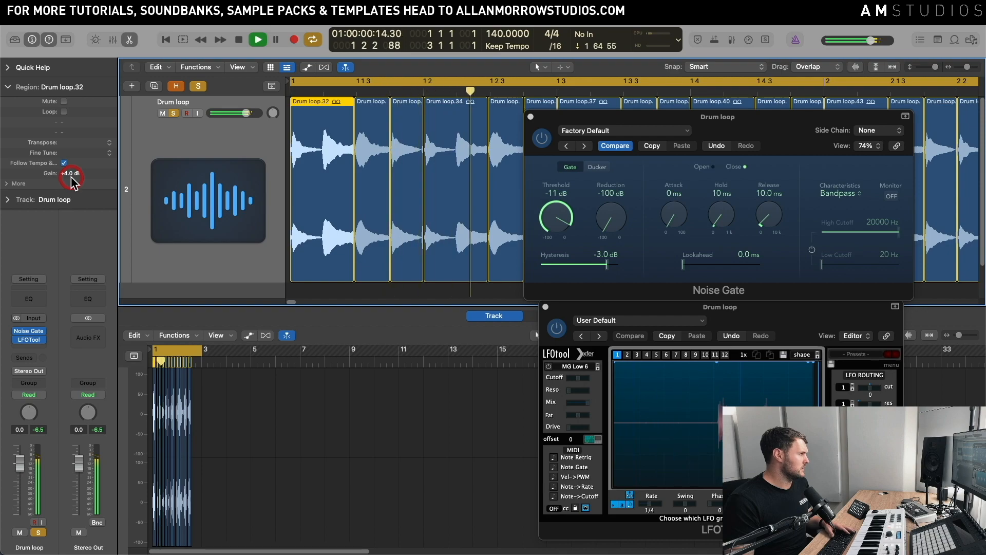
{"action": "key", "text": "space"}
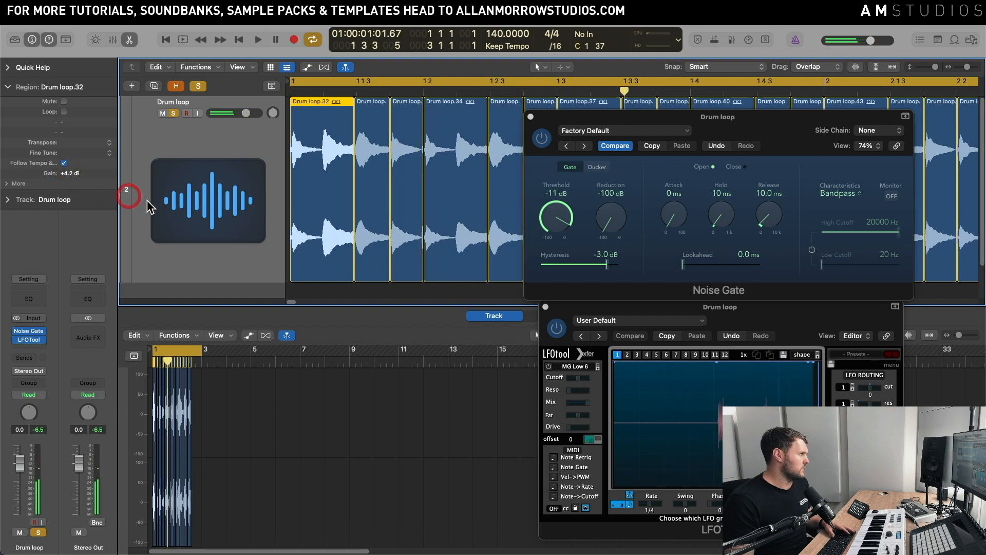
{"action": "left_click", "coordinate": [260, 266]}
{"action": "key", "text": "space"}
- Delete the old copies, repeat the first three Drum loop regions until they fill bars 1 and 2, and play them
{"action": "left_click", "coordinate": [531, 116]}
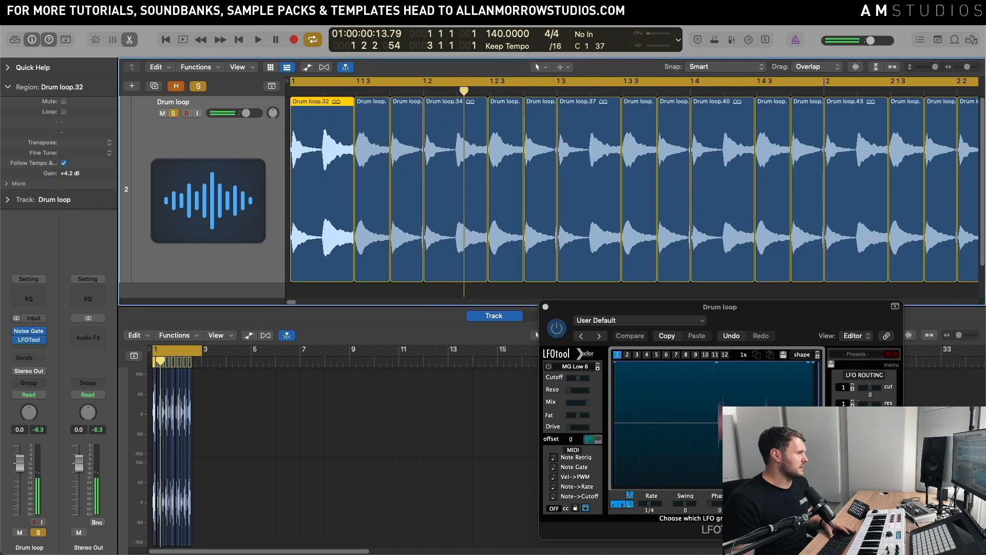
{"action": "left_click_drag", "start_coordinate": [968, 66], "coordinate": [965, 67]}
{"action": "left_click_drag", "start_coordinate": [869, 152], "coordinate": [305, 165]}
{"action": "key", "text": "Delete"}
{"action": "key", "text": "super+r"}
{"action": "key", "text": "super+r"}
{"action": "key", "text": "super+r"}
{"action": "key", "text": "super+r"}
{"action": "key", "text": "super+r"}
{"action": "key", "text": "super+r"}
{"action": "key", "text": "super+r"}
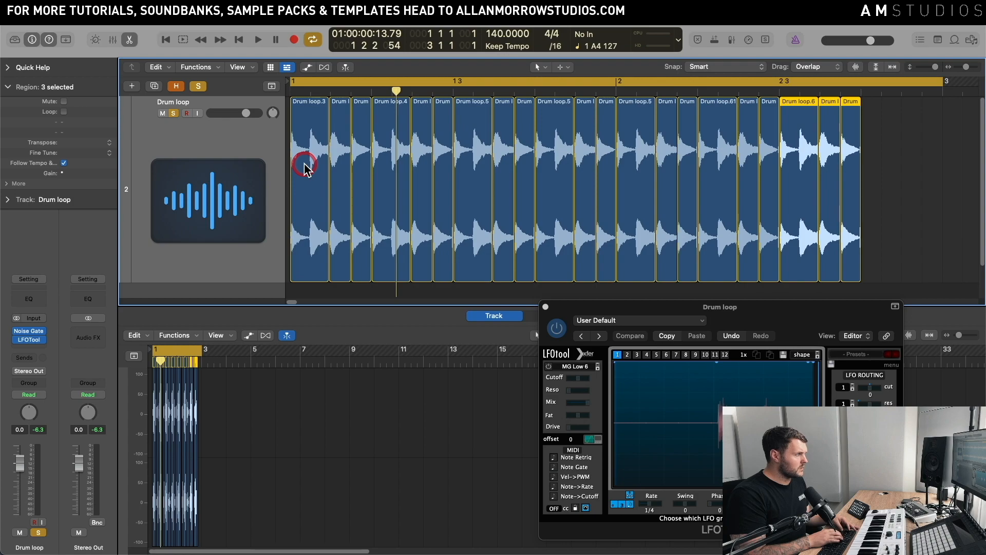
{"action": "key", "text": "space"}
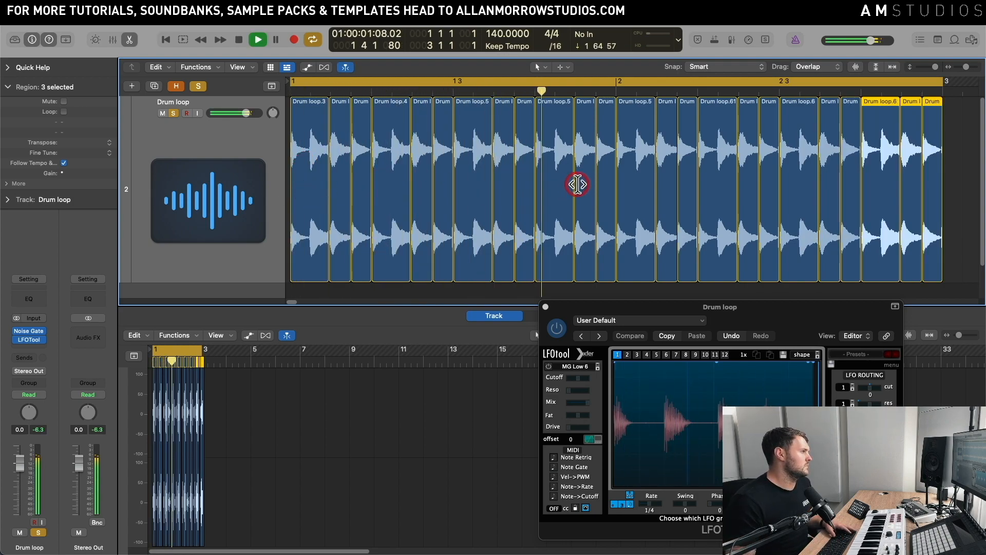
- Reopen the Drum loop's Noise Gate and set its hold to 0 ms during playback
{"action": "left_click", "coordinate": [30, 331]}
{"action": "left_click_drag", "start_coordinate": [737, 123], "coordinate": [682, 125]}
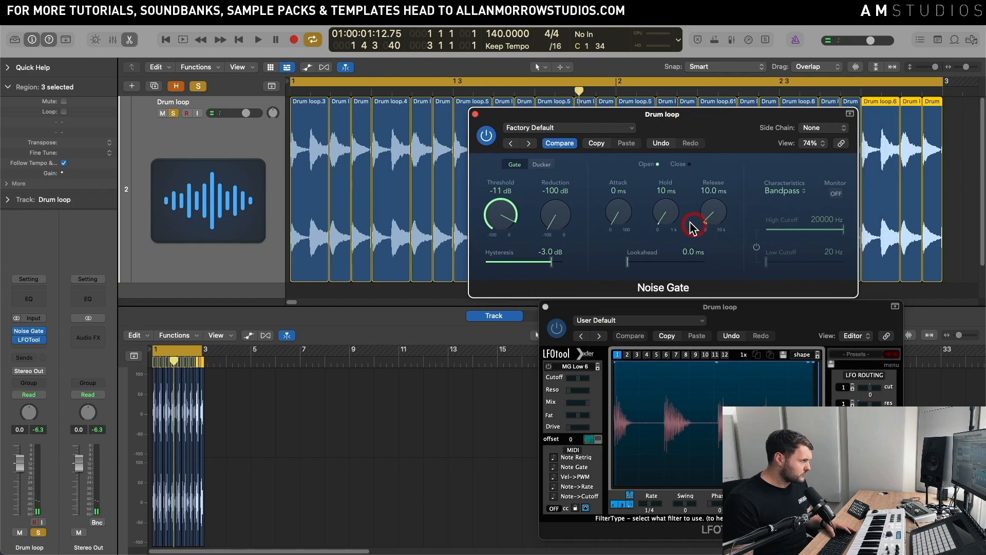
{"action": "key", "text": "space"}
{"action": "left_click_drag", "start_coordinate": [671, 215], "coordinate": [671, 216]}
{"action": "key", "text": "space"}
{"action": "left_click", "coordinate": [642, 361]}
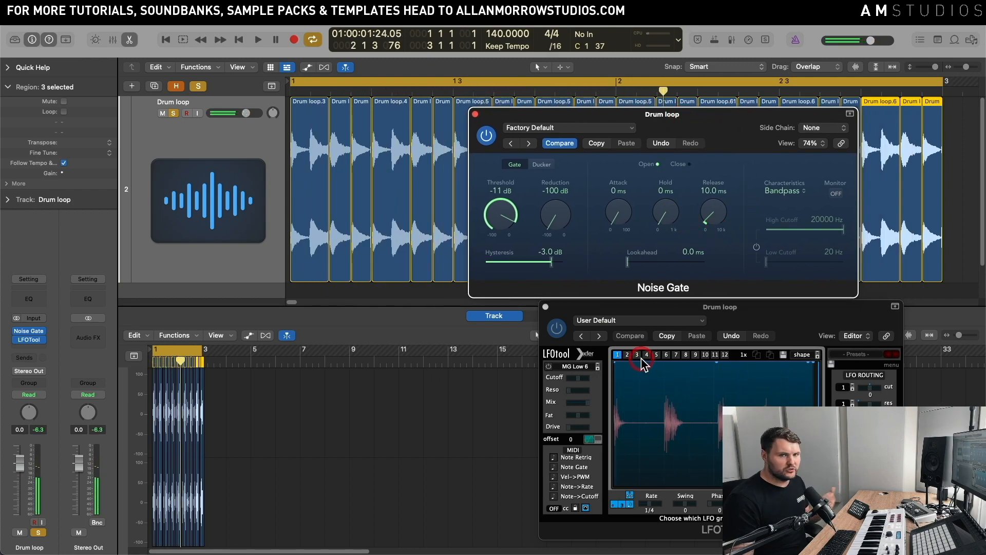
- Set the Noise Gate release to 3.0 ms during playback
{"action": "key", "text": "space"}
{"action": "left_click_drag", "start_coordinate": [713, 212], "coordinate": [721, 220]}
{"action": "key", "text": "space"}
{"action": "left_click", "coordinate": [734, 398]}
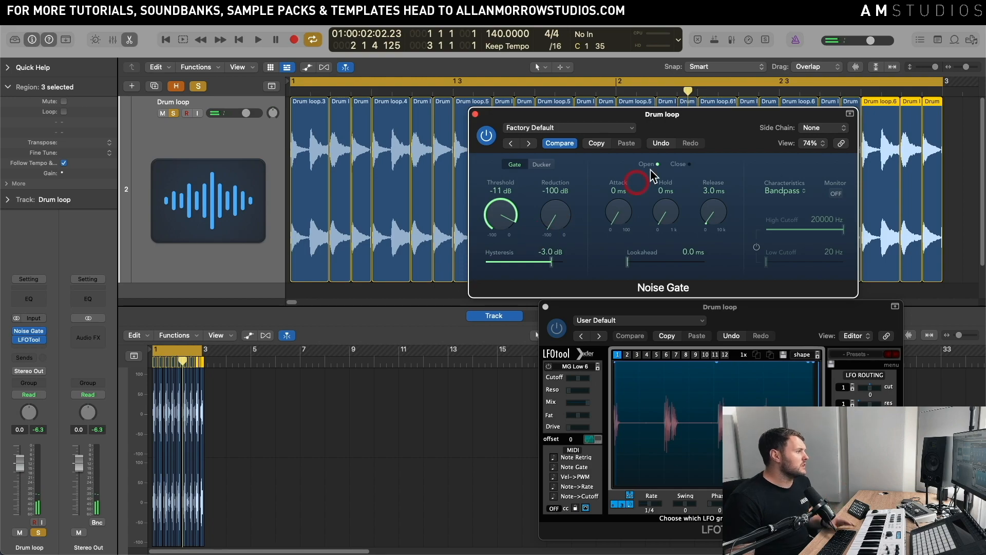
{"action": "left_click_drag", "start_coordinate": [698, 118], "coordinate": [705, 119]}
{"action": "left_click", "coordinate": [690, 178]}
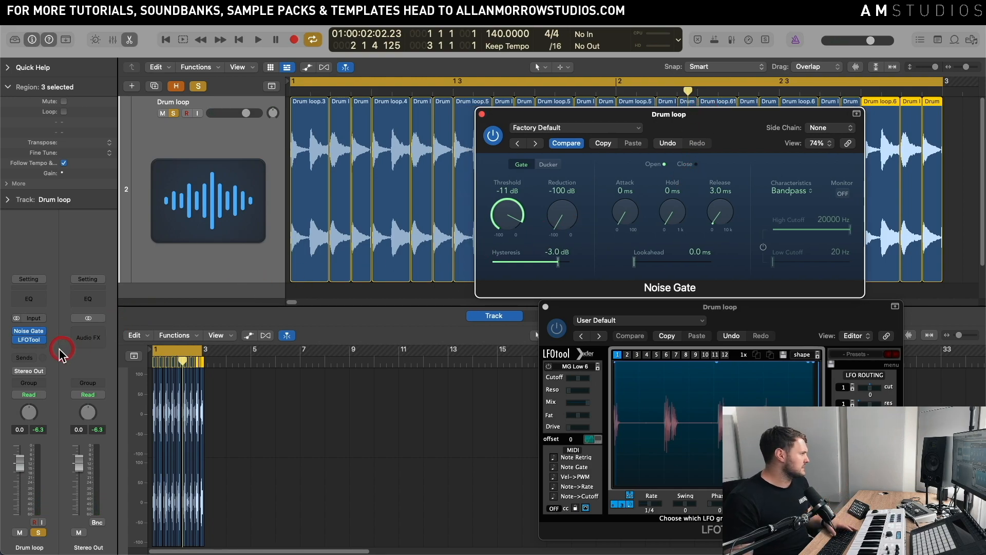
- Insert a Stereo Delay after LFOTool on the Drum loop channel and arrange the delay and Noise Gate windows side by side
{"action": "left_click", "coordinate": [29, 349]}
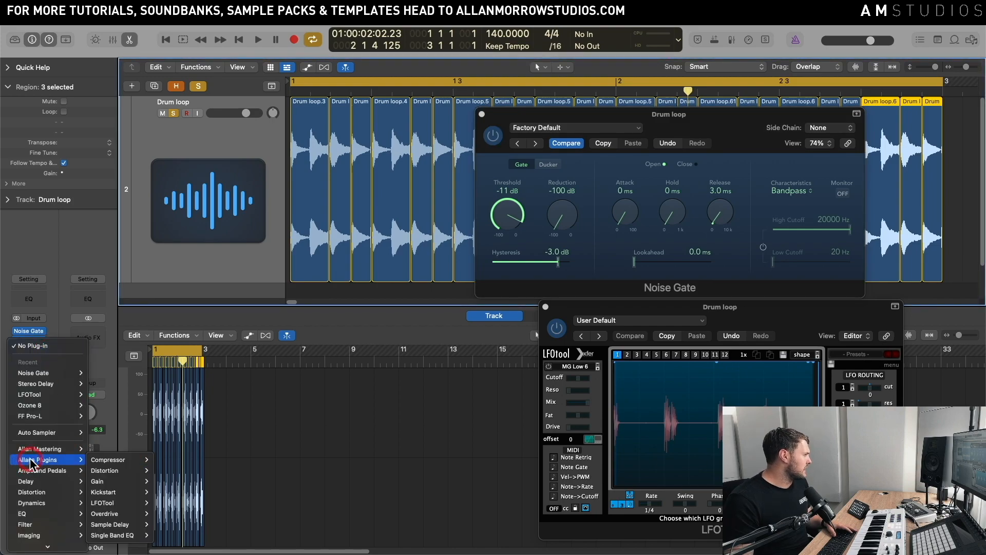
{"action": "mouse_move", "coordinate": [51, 384]}
{"action": "left_click", "coordinate": [106, 385]}
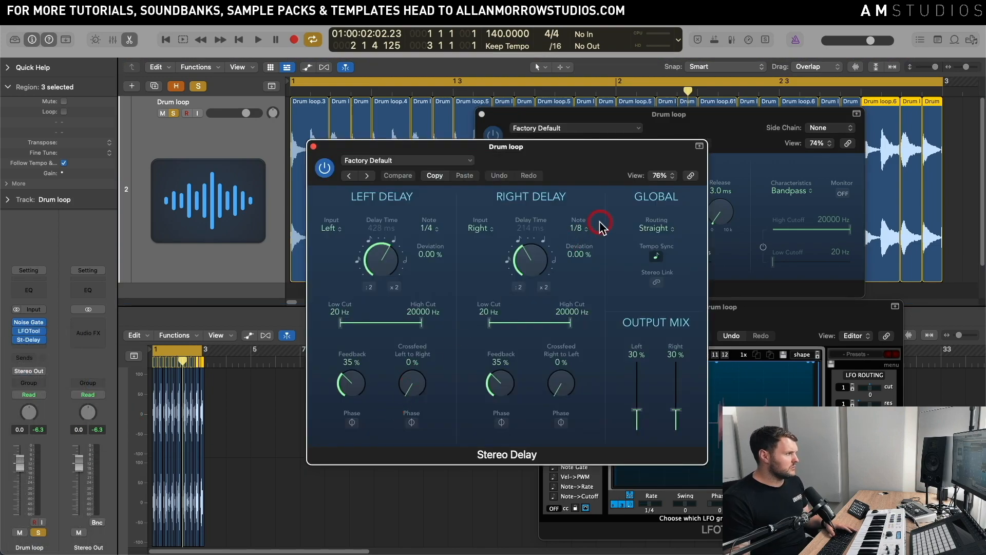
{"action": "left_click_drag", "start_coordinate": [607, 149], "coordinate": [447, 203]}
{"action": "left_click", "coordinate": [766, 303]}
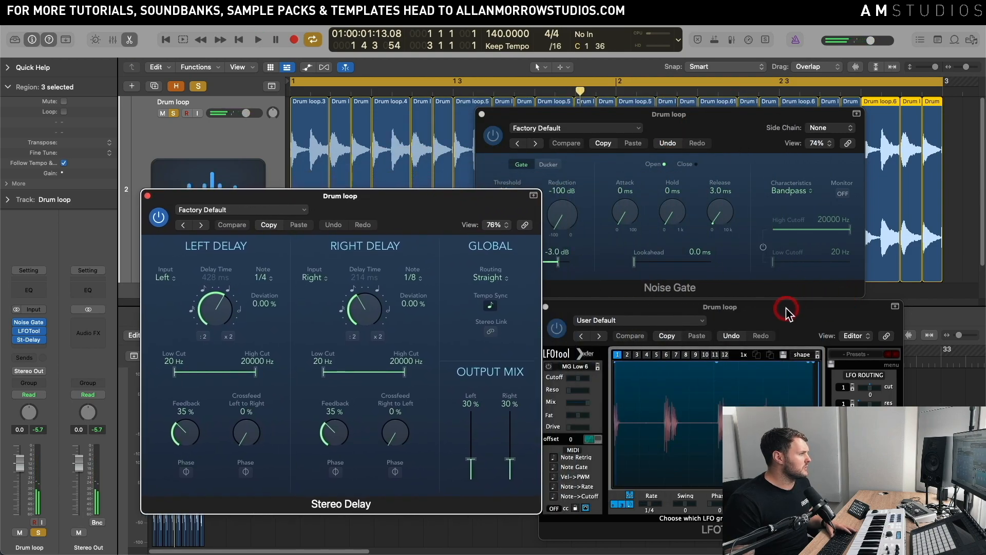
{"action": "mouse_move", "coordinate": [729, 162]}
{"action": "left_mouse_down"}
{"action": "mouse_move", "coordinate": [733, 121]}
{"action": "mouse_move", "coordinate": [745, 151]}
{"action": "left_mouse_up"}
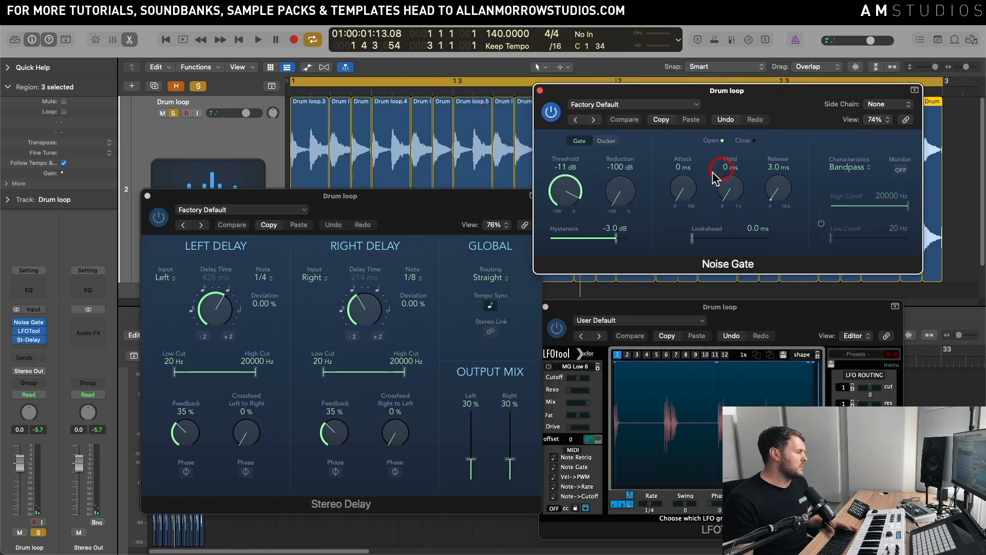
{"action": "left_click", "coordinate": [451, 293]}
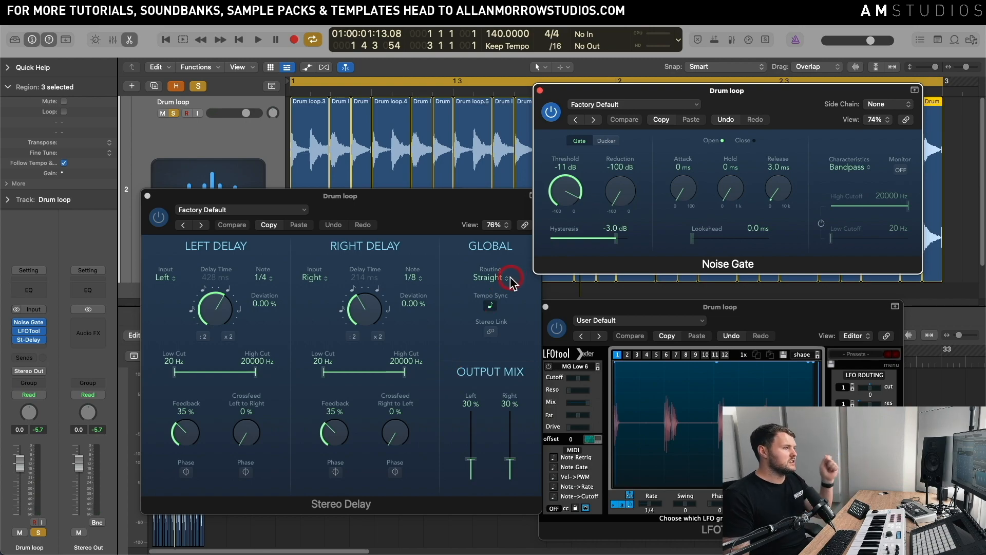
- Sweep the Noise Gate threshold down to -100 dB and back up to -31 dB during playback
{"action": "key", "text": "space"}
{"action": "left_click_drag", "start_coordinate": [574, 201], "coordinate": [566, 226]}
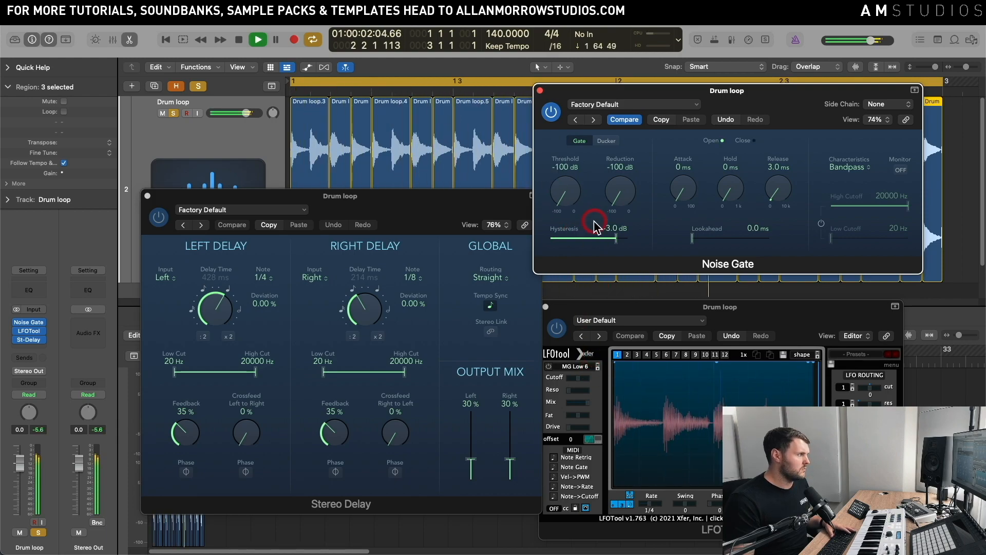
{"action": "key", "text": "space"}
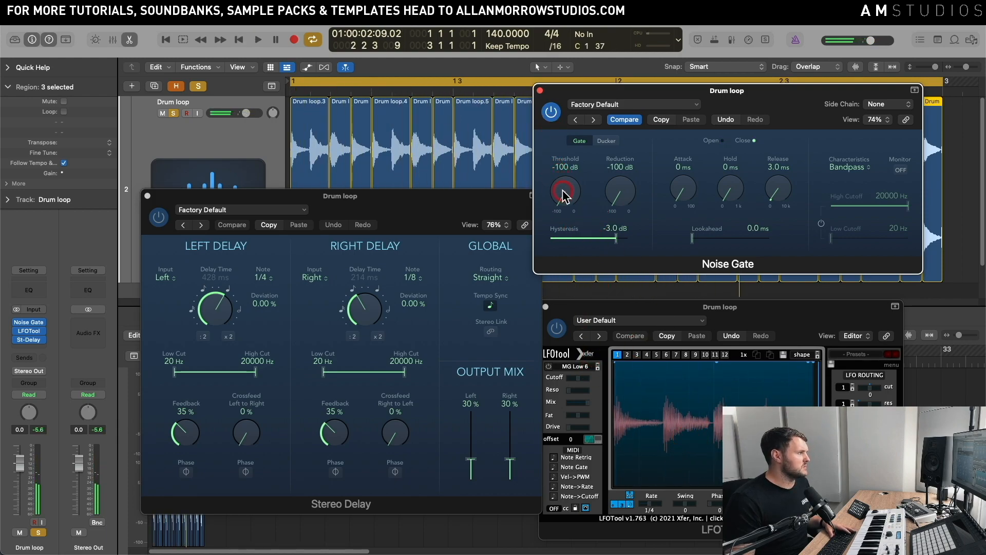
{"action": "key", "text": "space"}
{"action": "left_click_drag", "start_coordinate": [568, 186], "coordinate": [582, 154]}
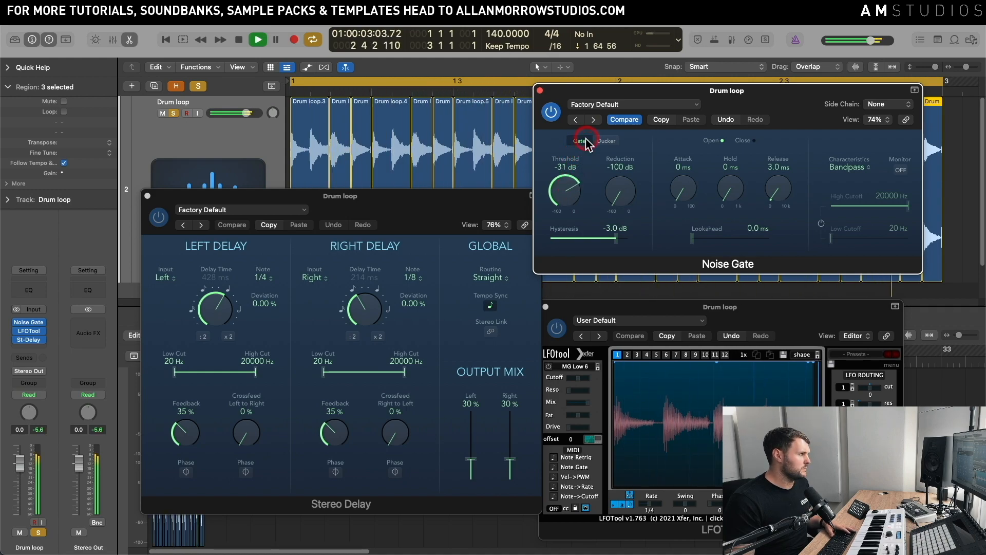
{"action": "key", "text": "space"}
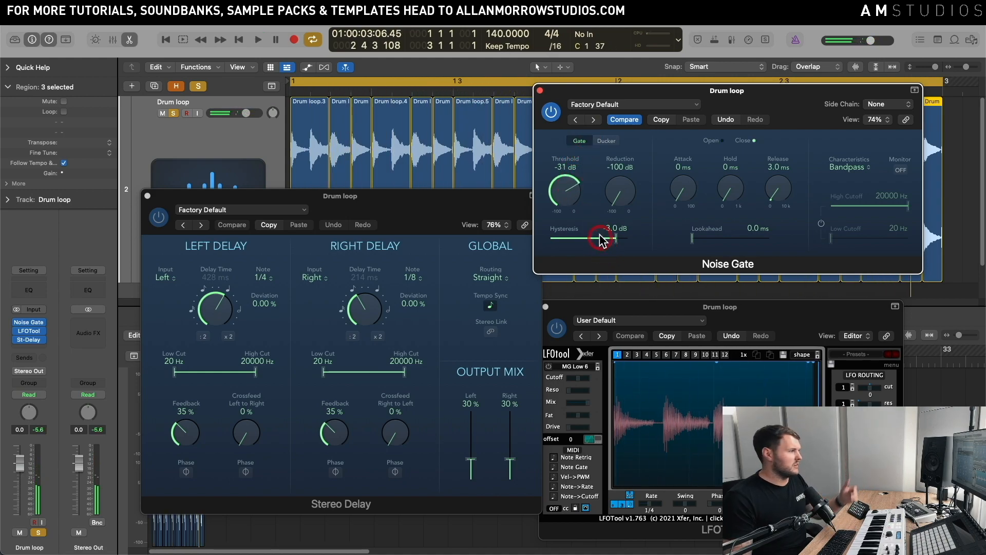
- Raise the Noise Gate threshold to -19 dB during playback and audition the gated Drum loop through the delay
{"action": "key", "text": "space"}
{"action": "left_click_drag", "start_coordinate": [577, 208], "coordinate": [573, 178]}
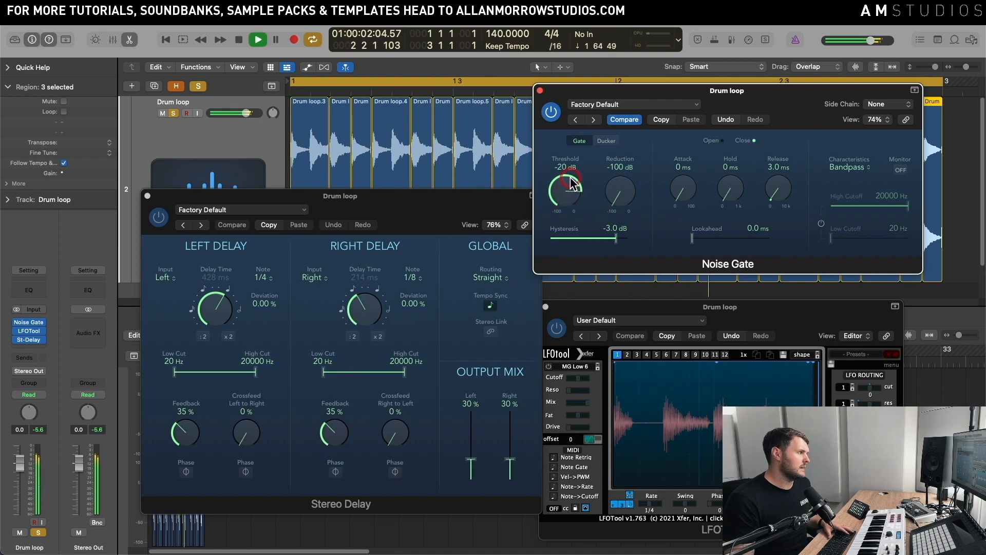
{"action": "key", "text": "space"}
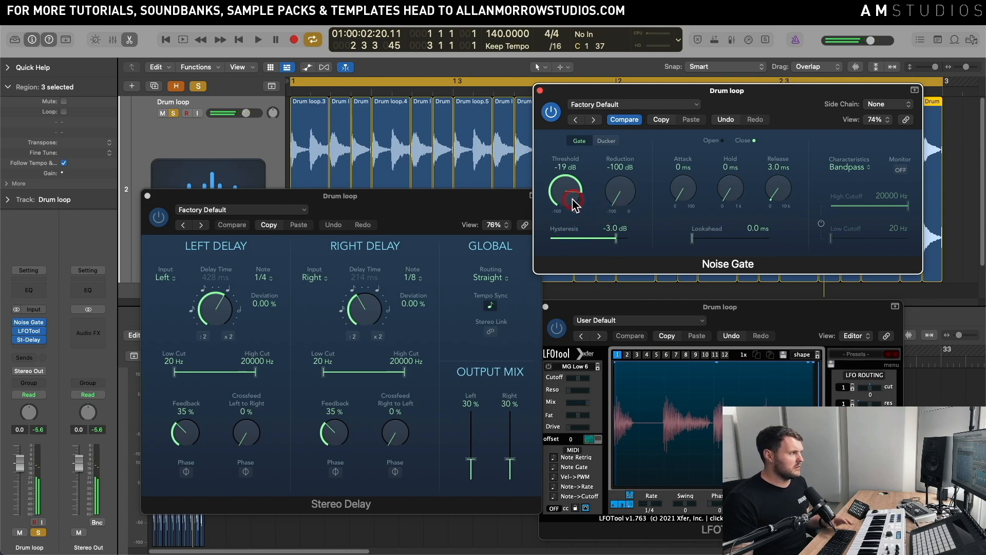
{"action": "key", "text": "space"}
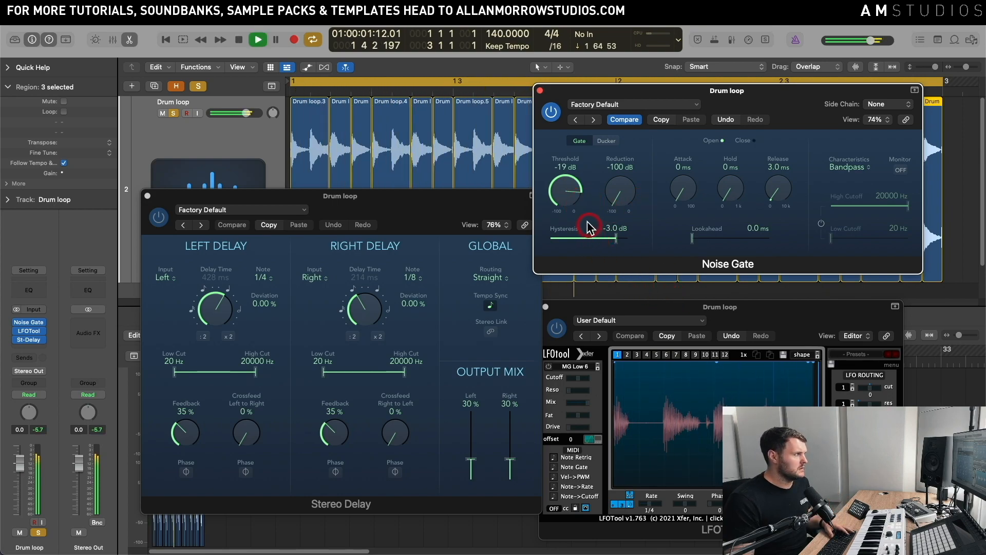
{"action": "key", "text": "space"}
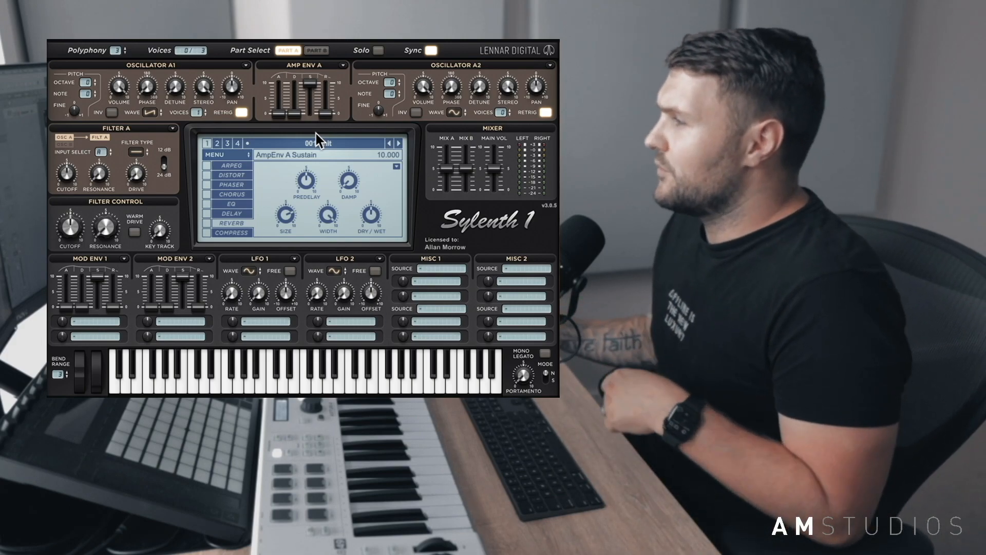
- In Sylenth1, audition the single-voice saw wave on Oscillator A1 and set its octave to -1
{"action": "left_click", "coordinate": [320, 135]}
{"action": "left_click", "coordinate": [148, 114]}
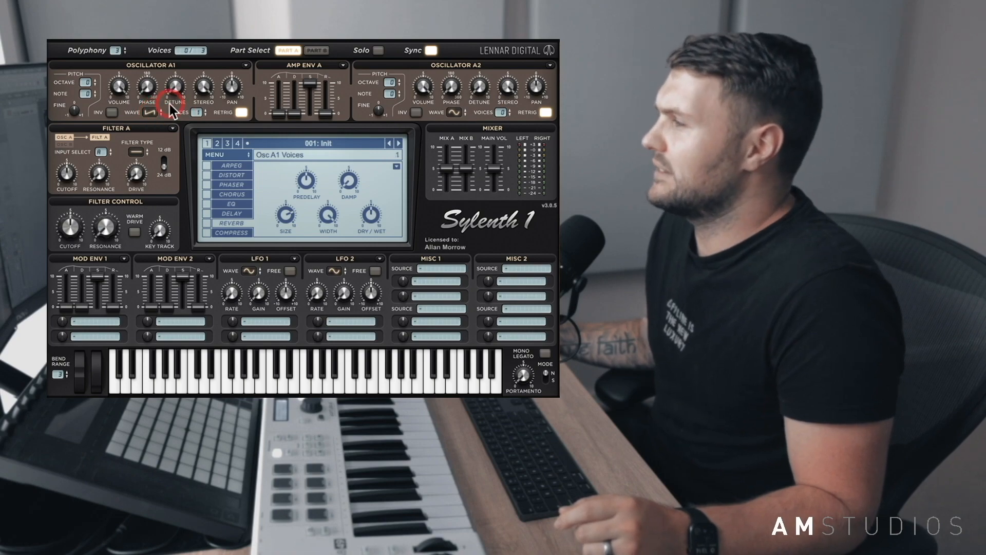
{"action": "left_click", "coordinate": [194, 106]}
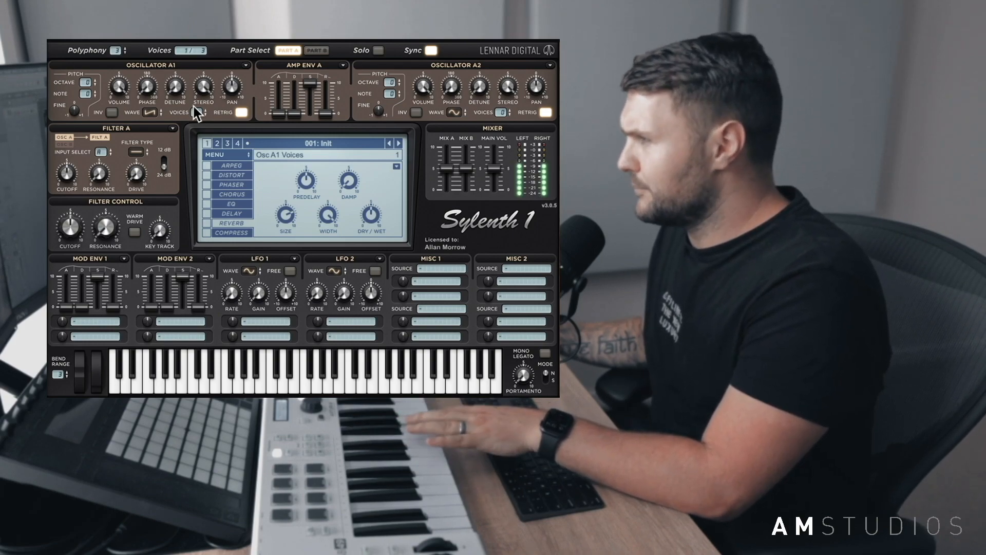
{"action": "left_click", "coordinate": [165, 104]}
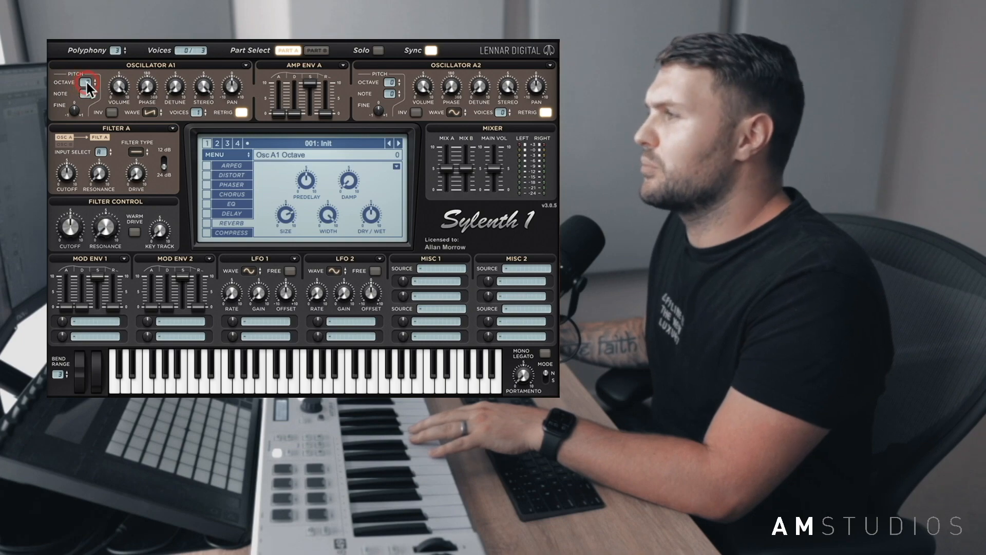
- Set Filter A's type to Lowpass
{"action": "left_click", "coordinate": [135, 173]}
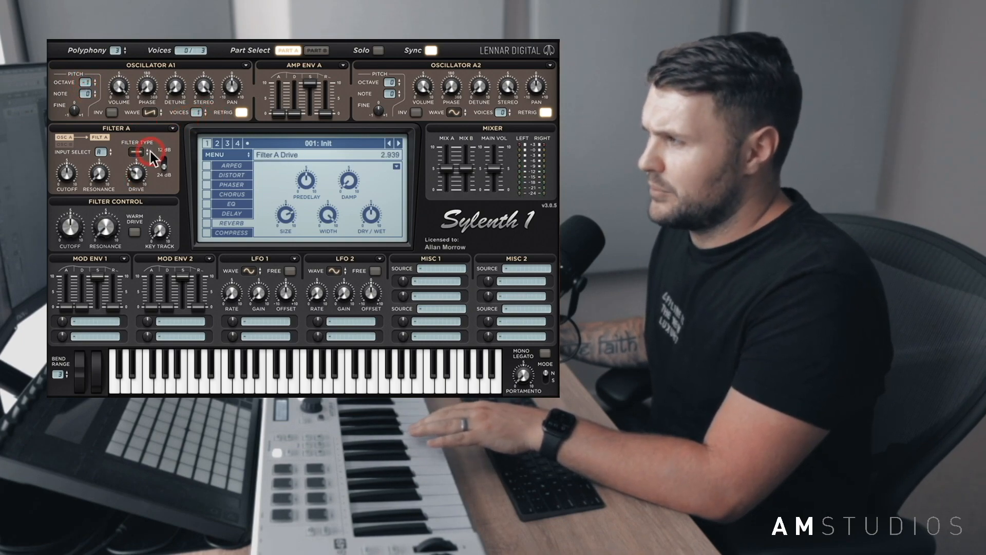
{"action": "left_click", "coordinate": [153, 146]}
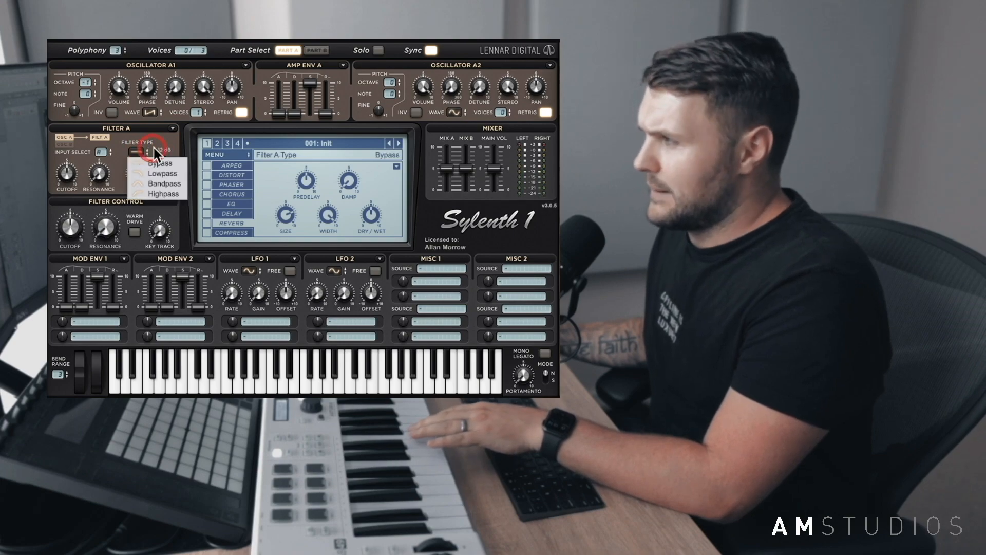
{"action": "left_click", "coordinate": [162, 173]}
{"action": "left_click", "coordinate": [250, 183]}
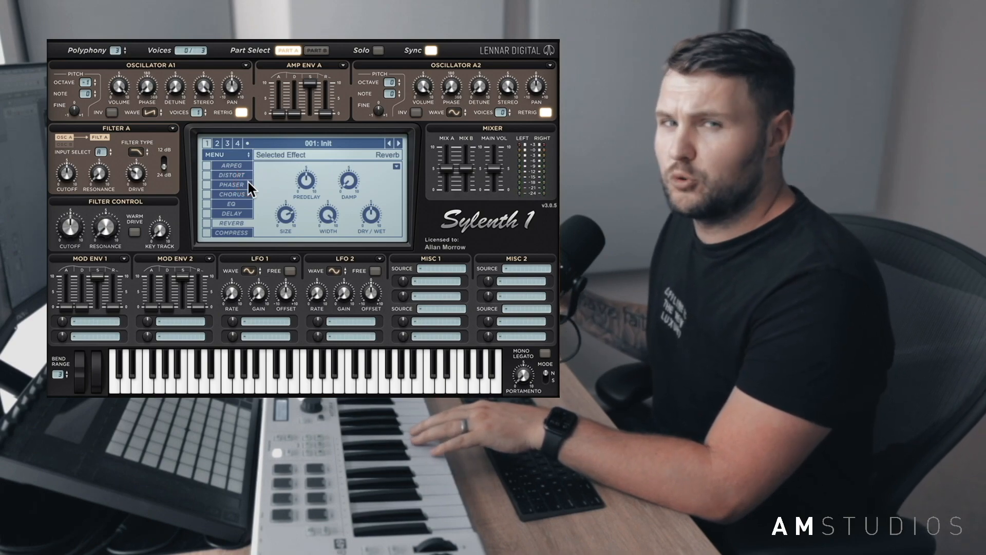
{"action": "left_click", "coordinate": [245, 178]}
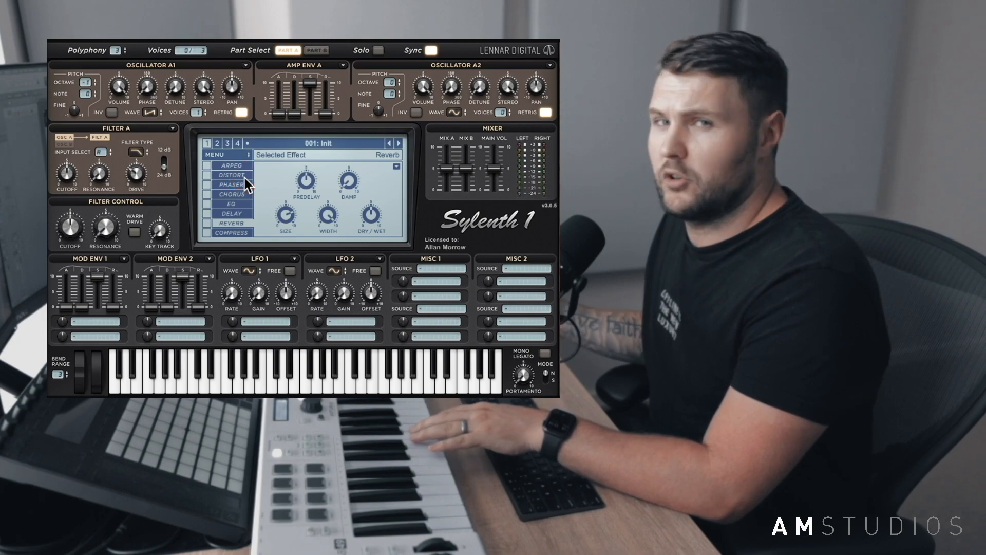
{"action": "left_click", "coordinate": [261, 167]}
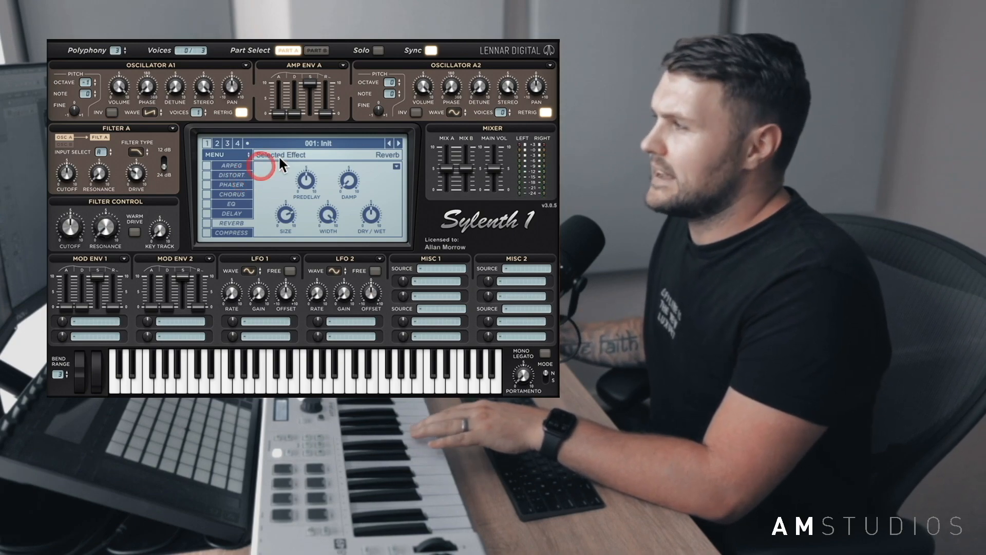
- Enable Oscillator A2 with one voice, using its sine wave, and set its octave to -1
{"action": "left_click", "coordinate": [449, 82]}
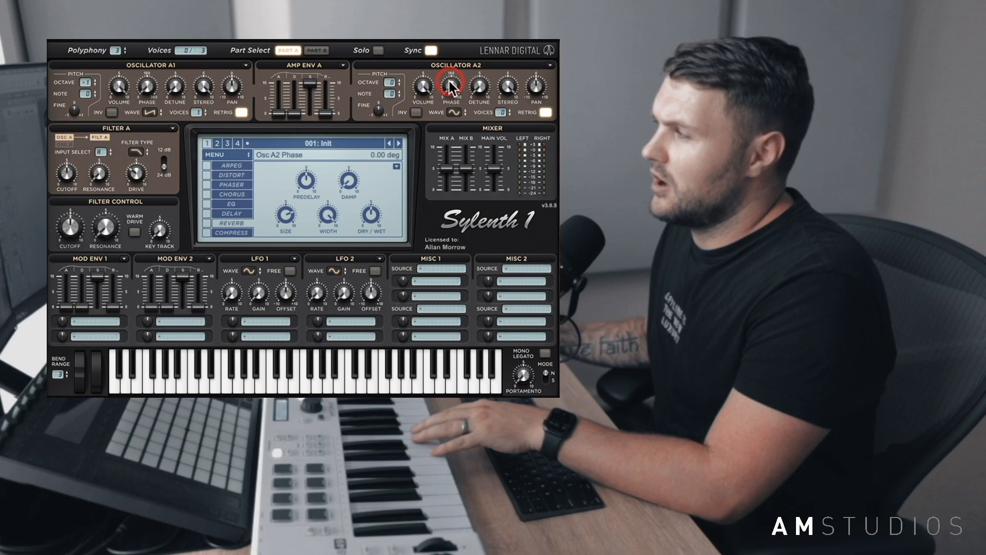
{"action": "left_click", "coordinate": [508, 111]}
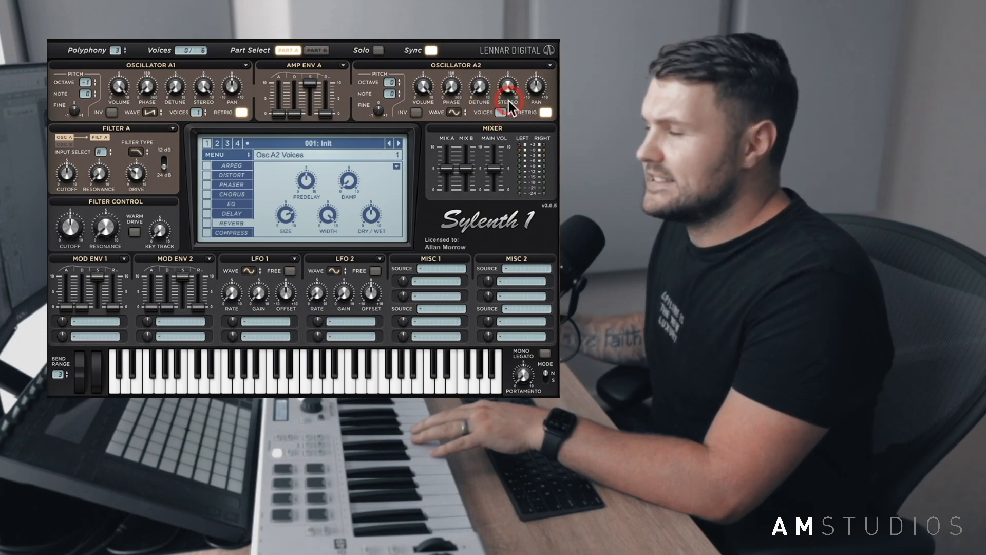
{"action": "left_click", "coordinate": [454, 112]}
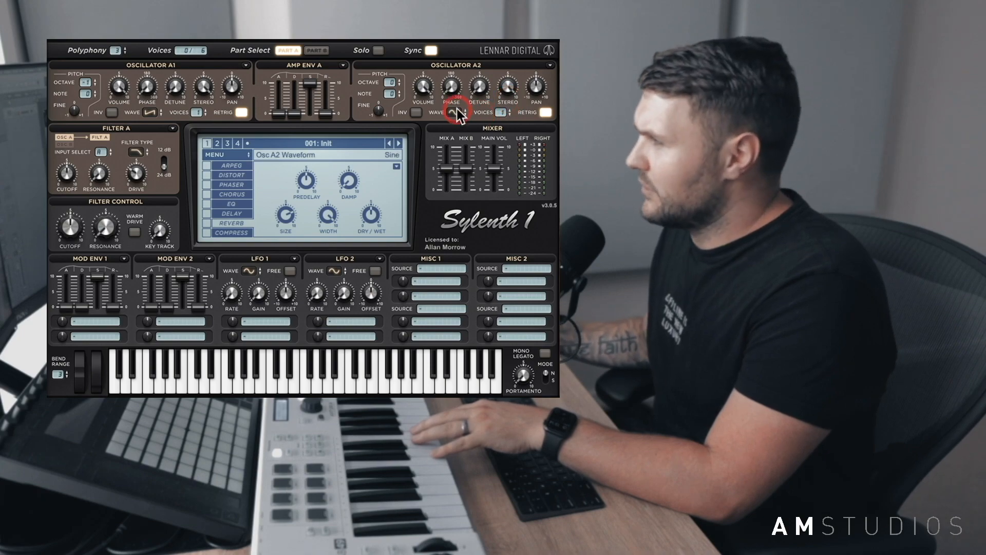
{"action": "left_click", "coordinate": [479, 123]}
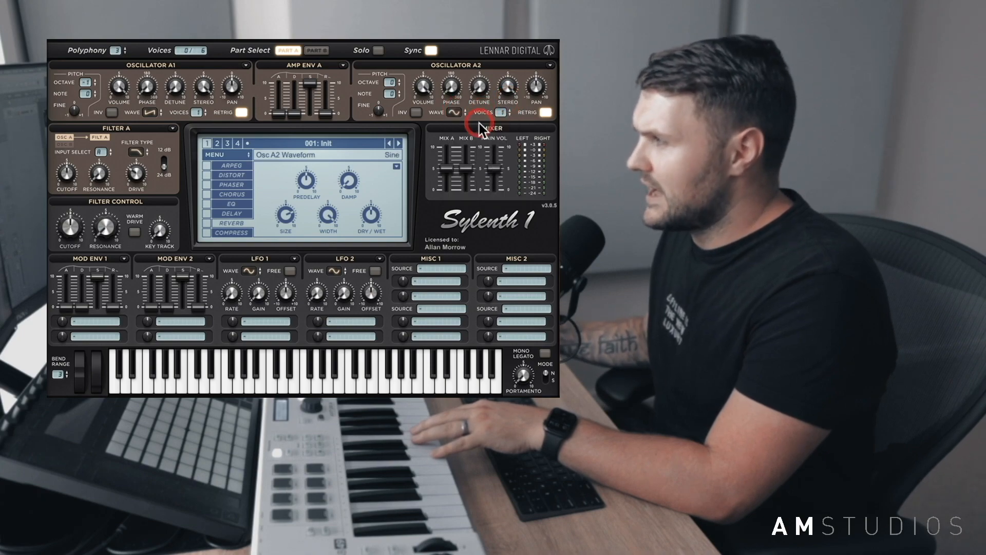
{"action": "left_click", "coordinate": [399, 86]}
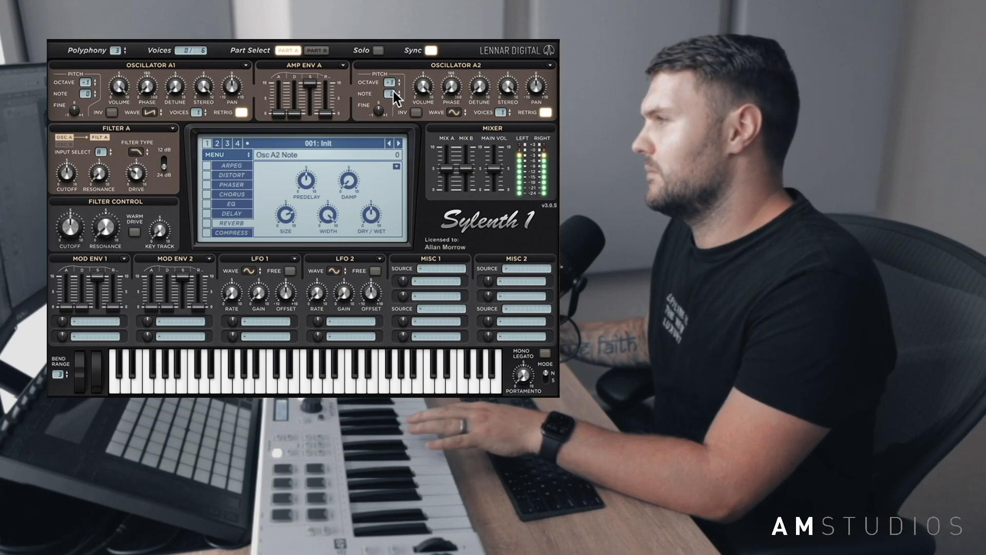
- Set amp envelope A's release to about 1.2 and the Filter Control cutoff to about 3.6
{"action": "left_click", "coordinate": [326, 114]}
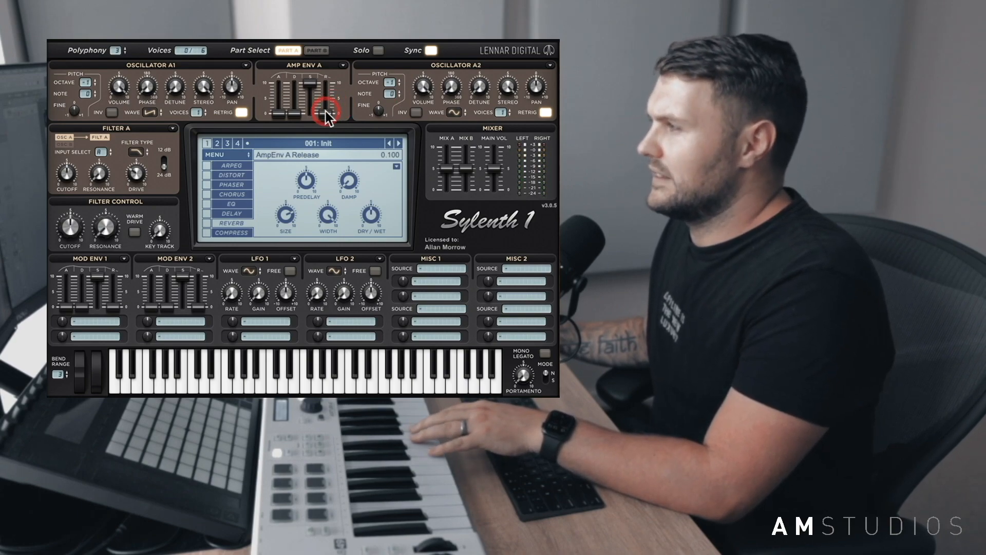
{"action": "left_click_drag", "start_coordinate": [325, 114], "coordinate": [349, 107]}
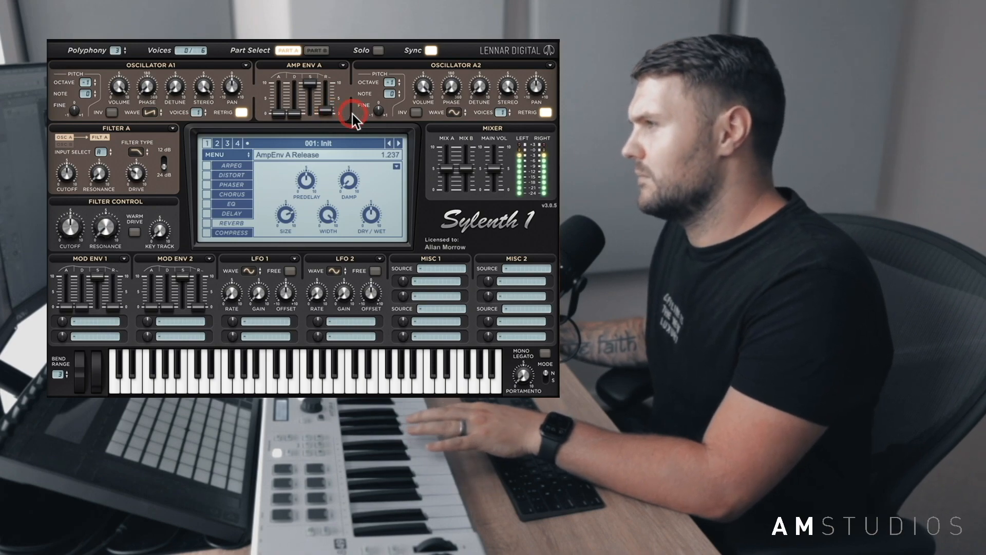
{"action": "left_click", "coordinate": [77, 224]}
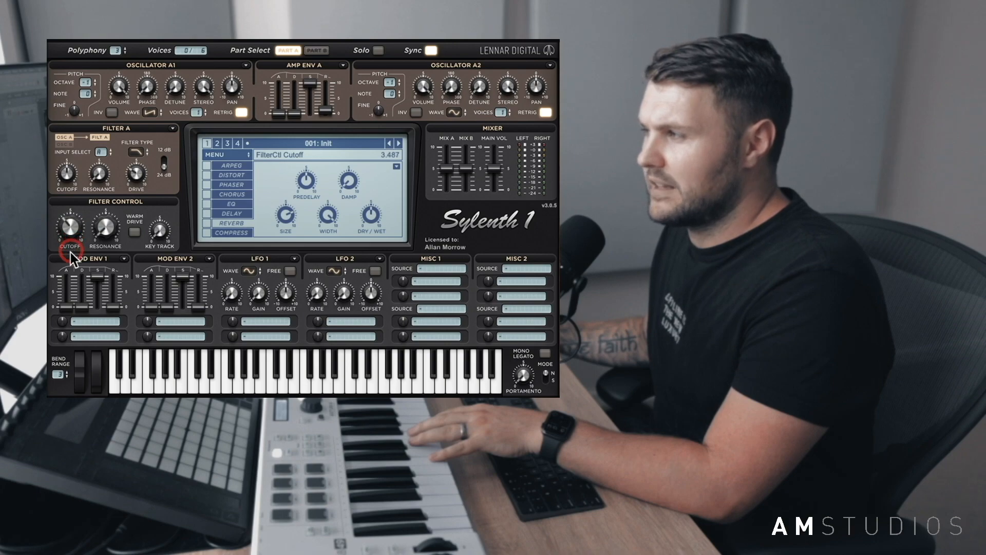
{"action": "left_click_drag", "start_coordinate": [70, 252], "coordinate": [75, 221]}
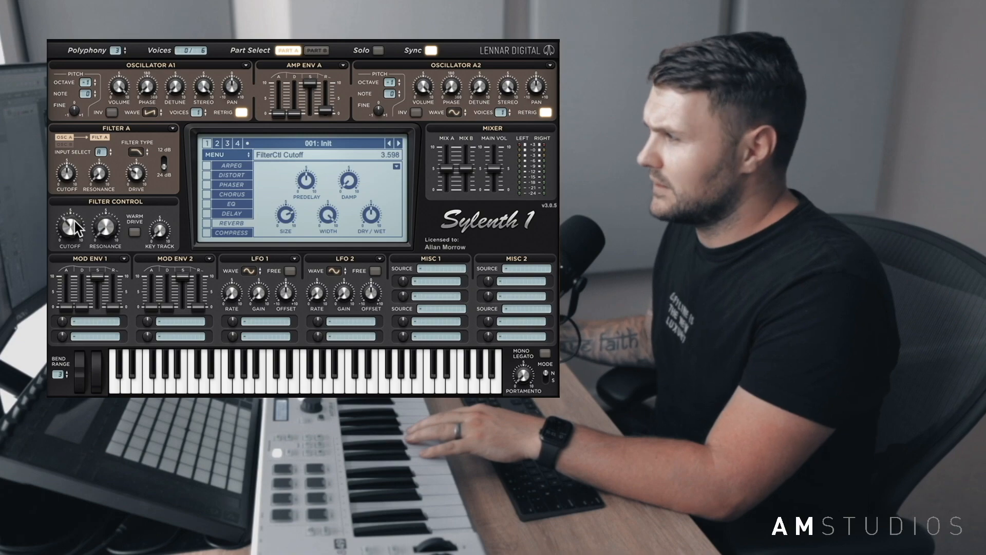
{"action": "left_click", "coordinate": [285, 48]}
{"action": "left_click", "coordinate": [433, 69]}
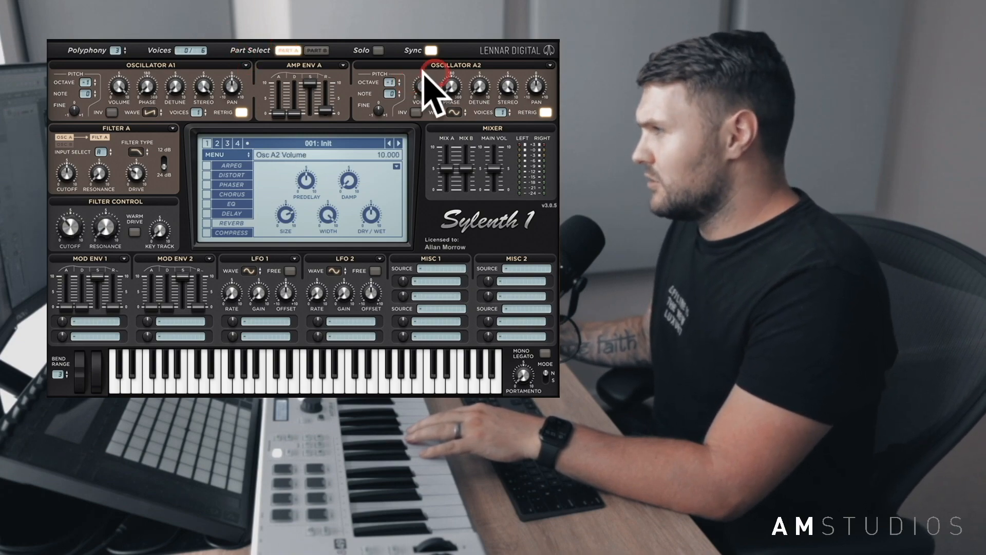
{"action": "left_click", "coordinate": [293, 103]}
{"action": "left_click", "coordinate": [247, 111]}
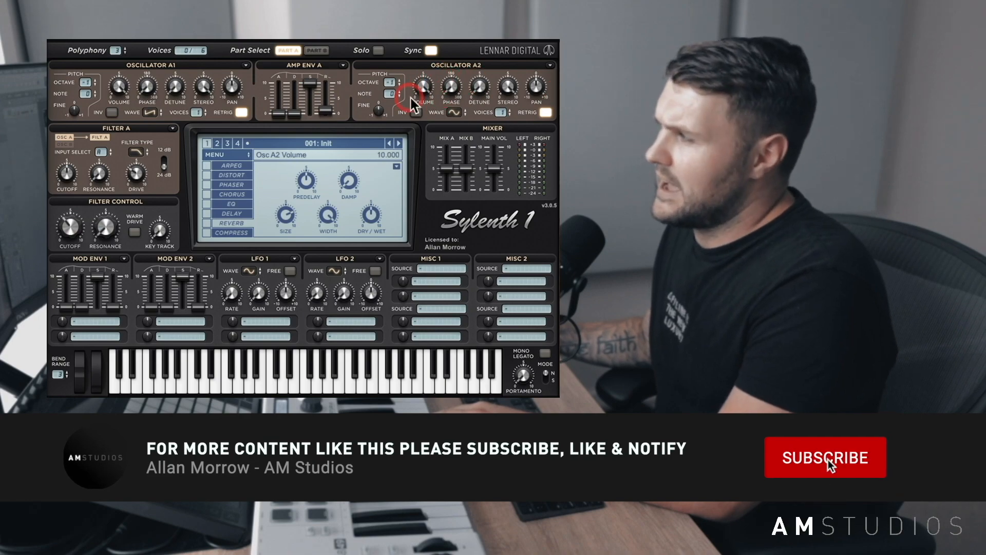
- Sweep Oscillator A1's volume up and down while playing notes and settle it at about 5.3
{"action": "left_click_drag", "start_coordinate": [118, 88], "coordinate": [121, 102]}
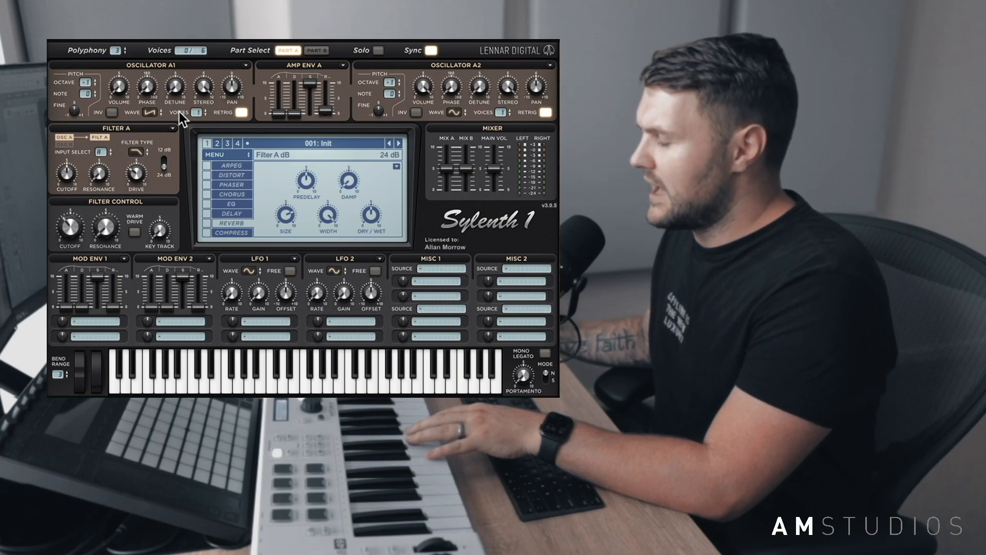
{"action": "left_click", "coordinate": [150, 86]}
{"action": "left_click_drag", "start_coordinate": [124, 91], "coordinate": [133, 26]}
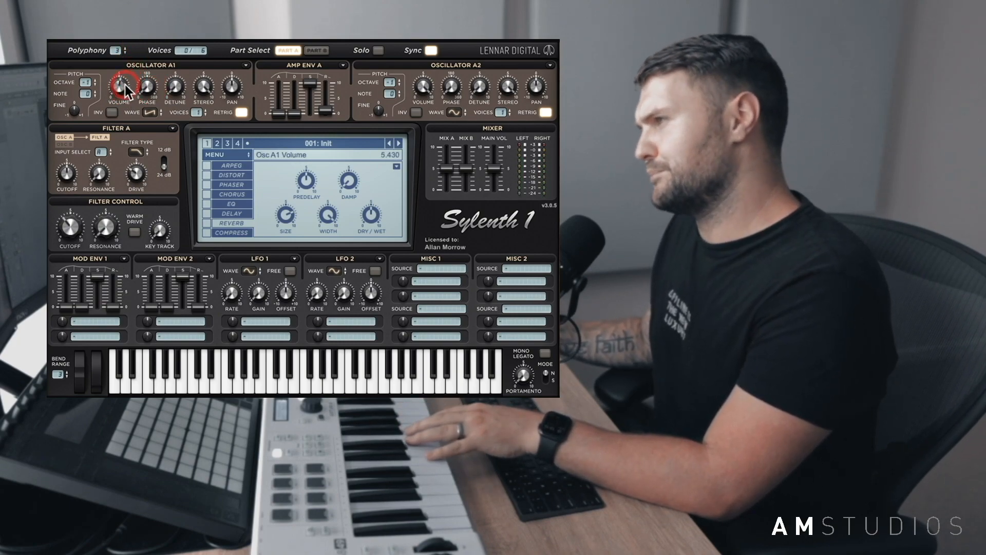
{"action": "mouse_move", "coordinate": [125, 84]}
{"action": "left_mouse_down"}
{"action": "mouse_move", "coordinate": [128, 60]}
{"action": "mouse_move", "coordinate": [121, 78]}
{"action": "left_mouse_up"}
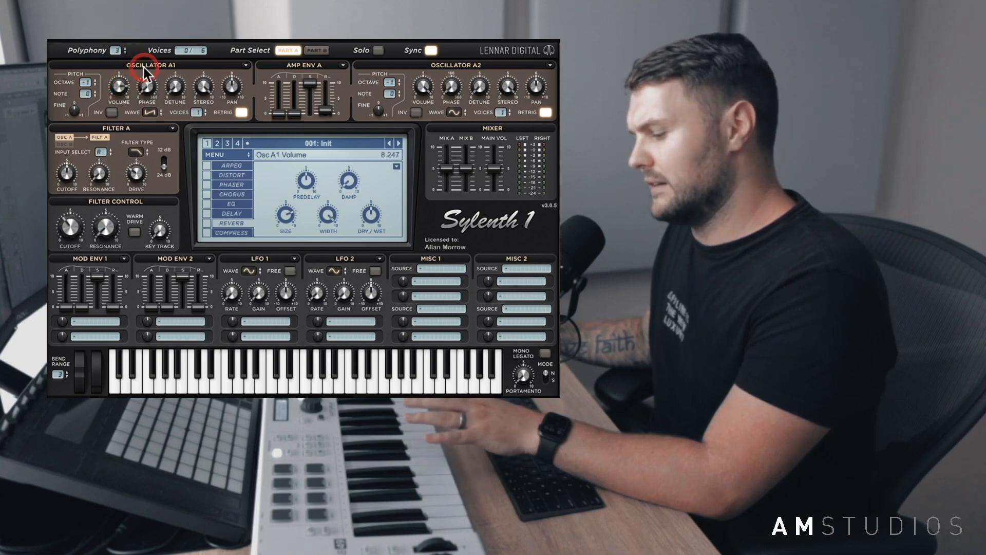
{"action": "left_click", "coordinate": [146, 82]}
{"action": "left_click_drag", "start_coordinate": [117, 86], "coordinate": [119, 130]}
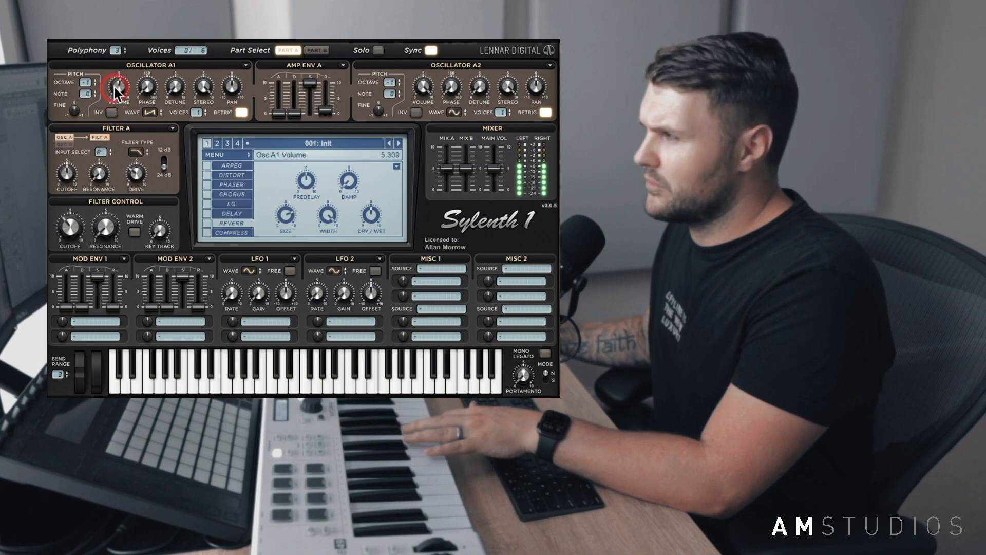
{"action": "left_click", "coordinate": [170, 107]}
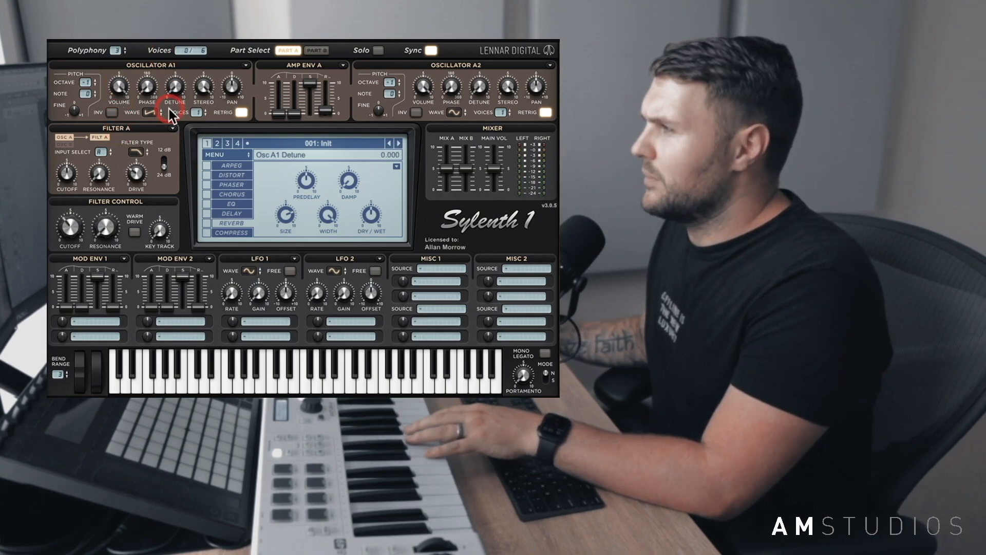
- Fine-tune the Filter Control cutoff to rebalance the brightness of the patch
{"action": "left_click", "coordinate": [95, 176]}
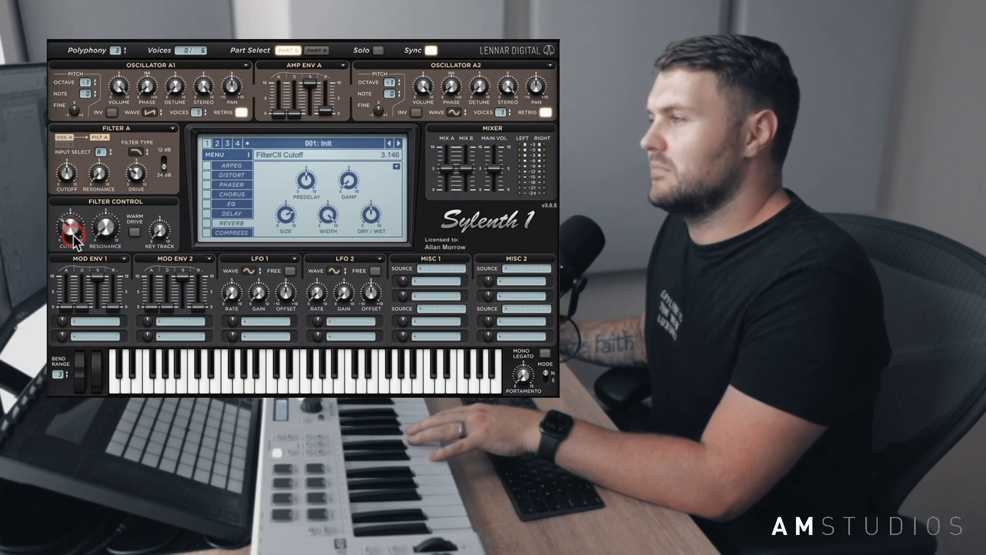
{"action": "left_click_drag", "start_coordinate": [73, 235], "coordinate": [82, 192]}
{"action": "left_click_drag", "start_coordinate": [82, 227], "coordinate": [78, 223]}
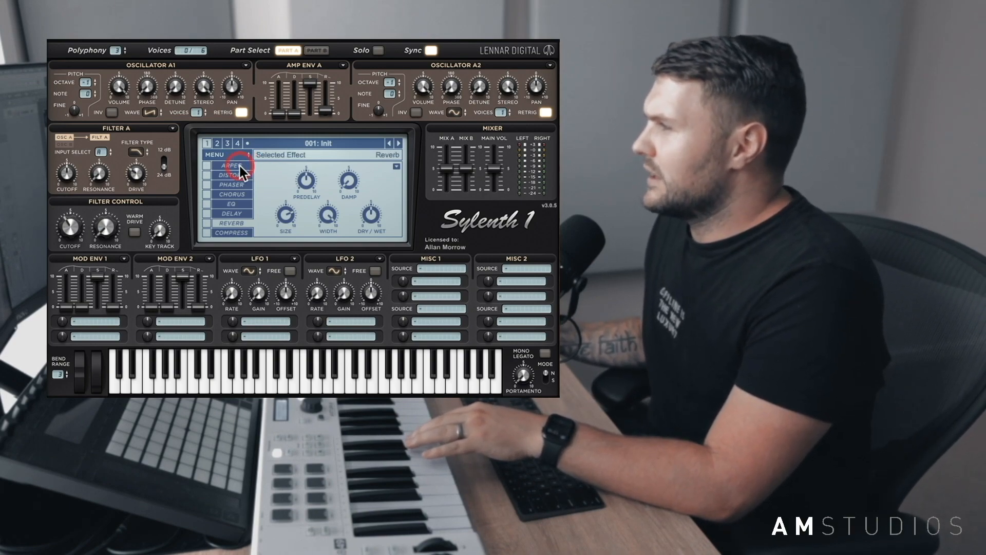
- Turn the stereo amount of Oscillators A1 and A2 down to 0
{"action": "left_click", "coordinate": [203, 143]}
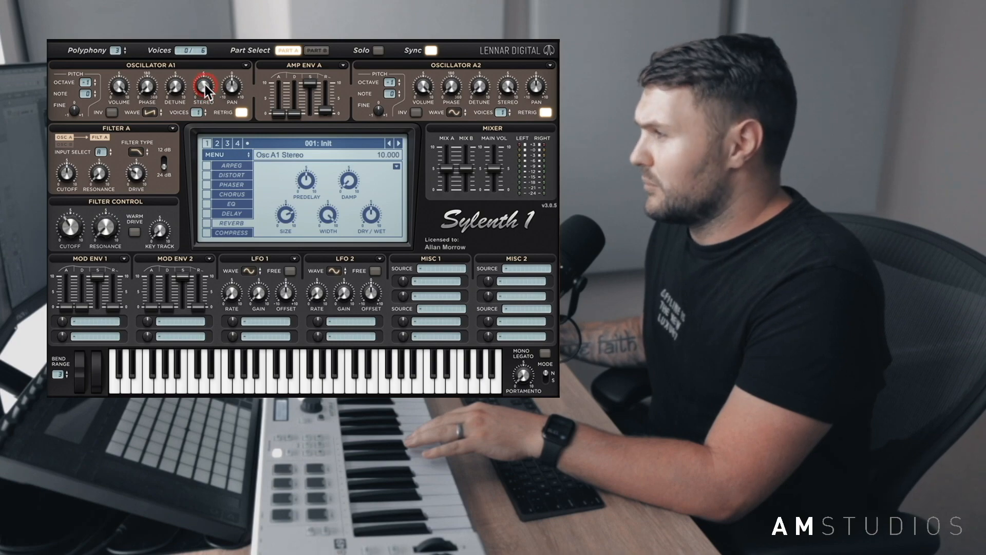
{"action": "left_click_drag", "start_coordinate": [206, 90], "coordinate": [202, 286]}
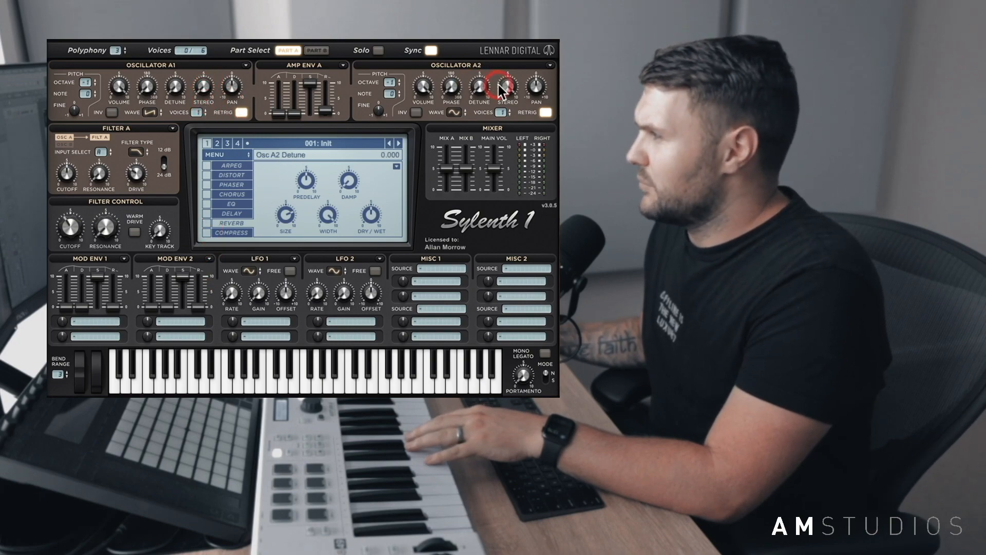
{"action": "left_click_drag", "start_coordinate": [492, 294], "coordinate": [492, 299]}
{"action": "left_click_drag", "start_coordinate": [507, 86], "coordinate": [509, 123]}
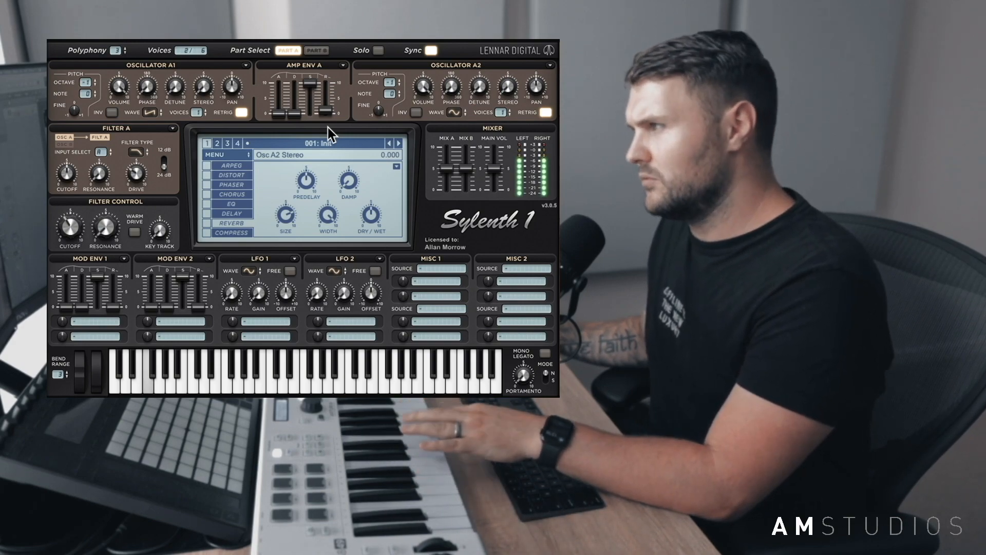
- Set amp envelope A's sustain to 0 and its decay to about 3.6
{"action": "left_click", "coordinate": [324, 110]}
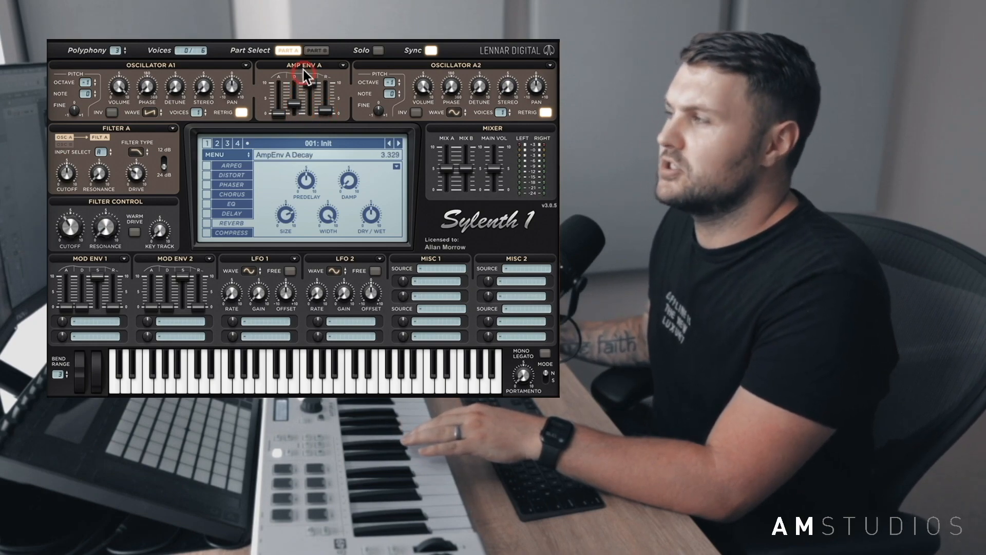
{"action": "left_click", "coordinate": [310, 91]}
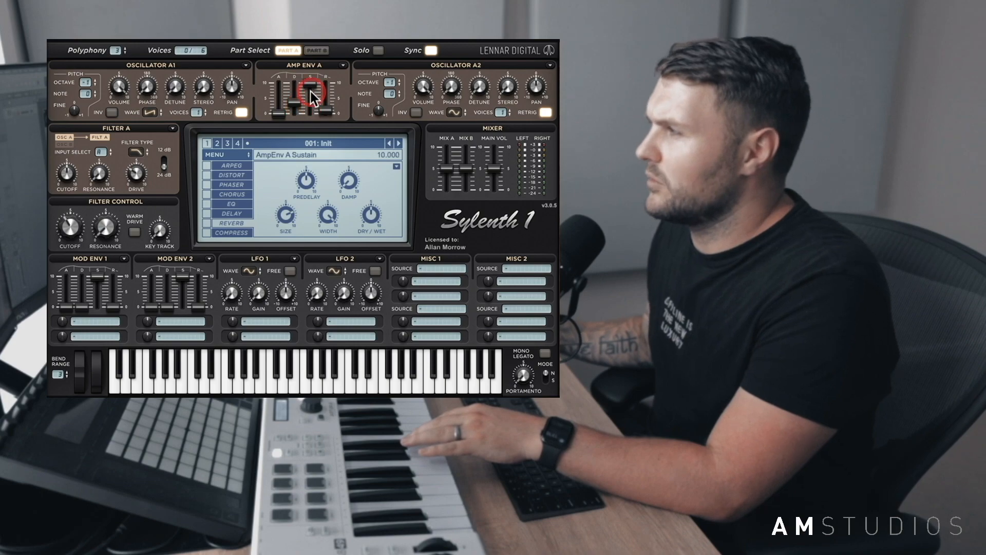
{"action": "left_click_drag", "start_coordinate": [310, 91], "coordinate": [312, 242]}
{"action": "left_click_drag", "start_coordinate": [297, 101], "coordinate": [298, 103]}
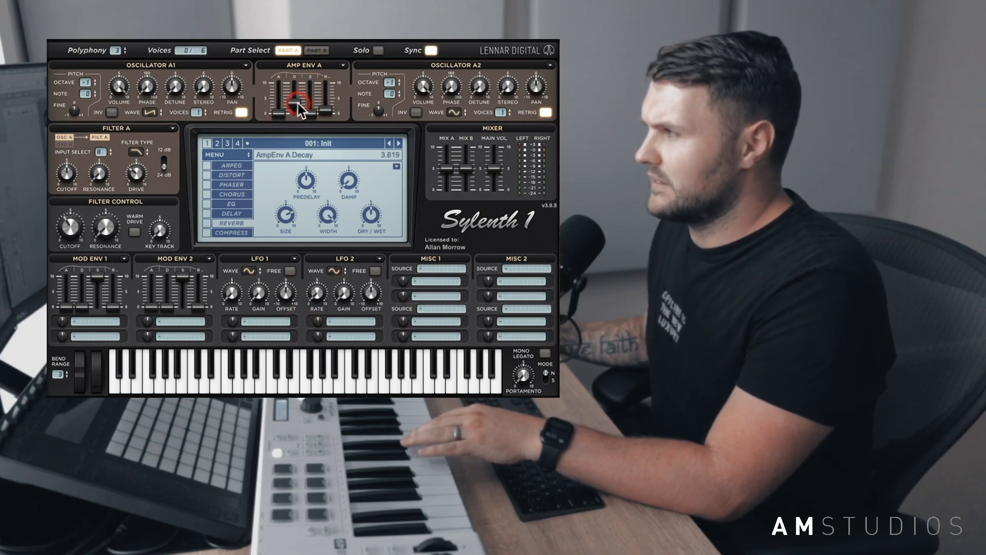
{"action": "left_click", "coordinate": [310, 110]}
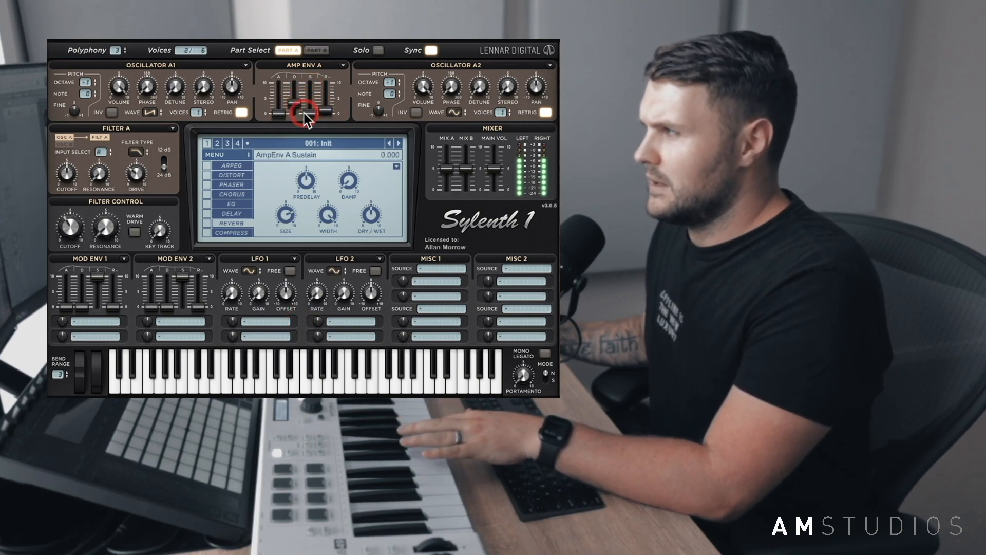
{"action": "left_click", "coordinate": [297, 105]}
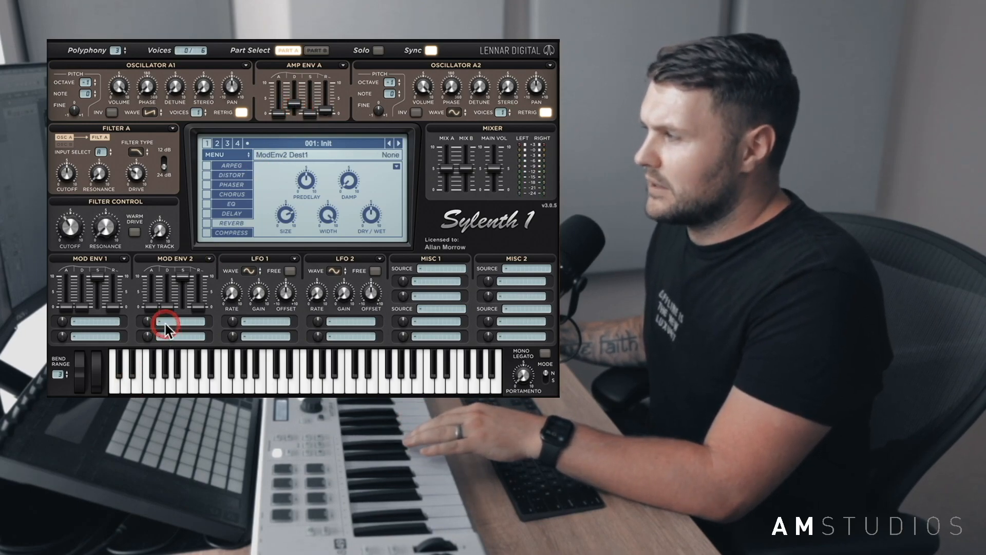
- Route Mod Env 1 to Cutoff A and set that envelope's sustain to 0
{"action": "left_click", "coordinate": [106, 320]}
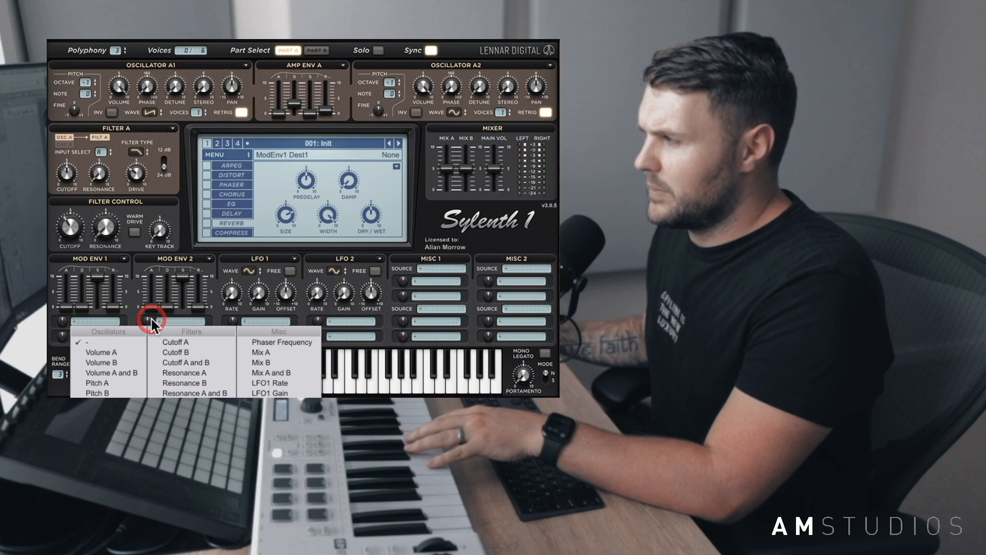
{"action": "left_click", "coordinate": [193, 350]}
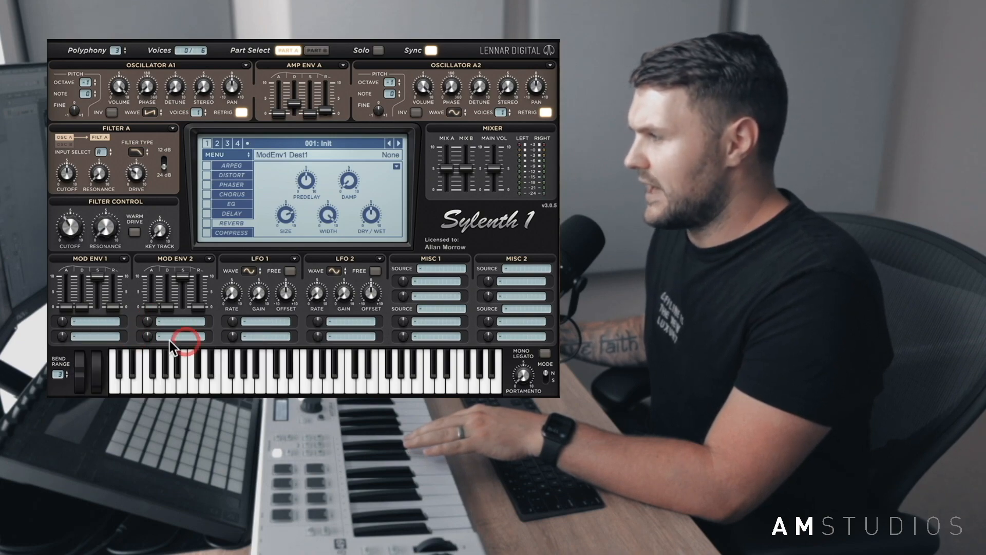
{"action": "left_click_drag", "start_coordinate": [67, 320], "coordinate": [100, 307]}
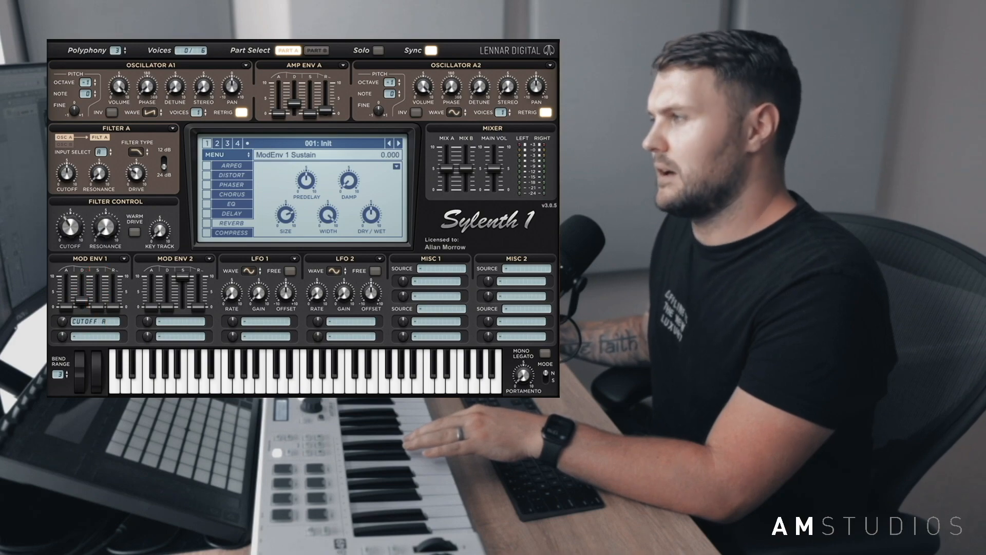
{"action": "left_click", "coordinate": [107, 346]}
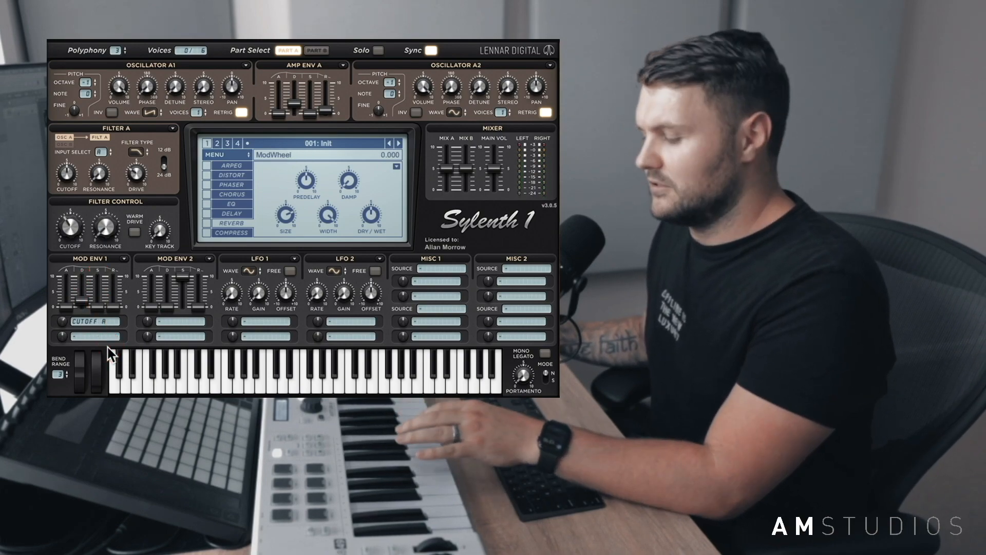
{"action": "left_click", "coordinate": [96, 351]}
- Set the amount of Mod Env 1's modulation on Cutoff A to about 2.4
{"action": "left_click", "coordinate": [62, 308]}
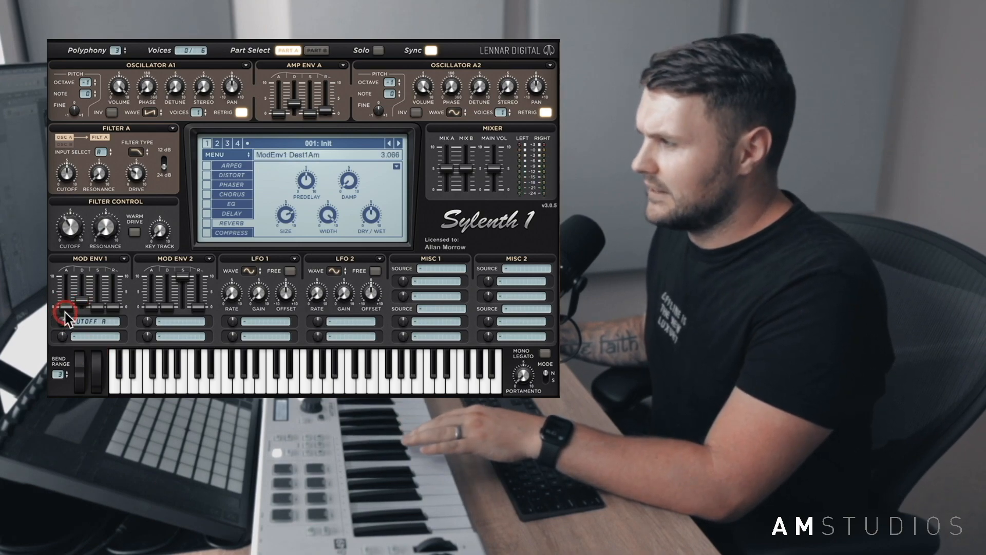
{"action": "left_click", "coordinate": [213, 268]}
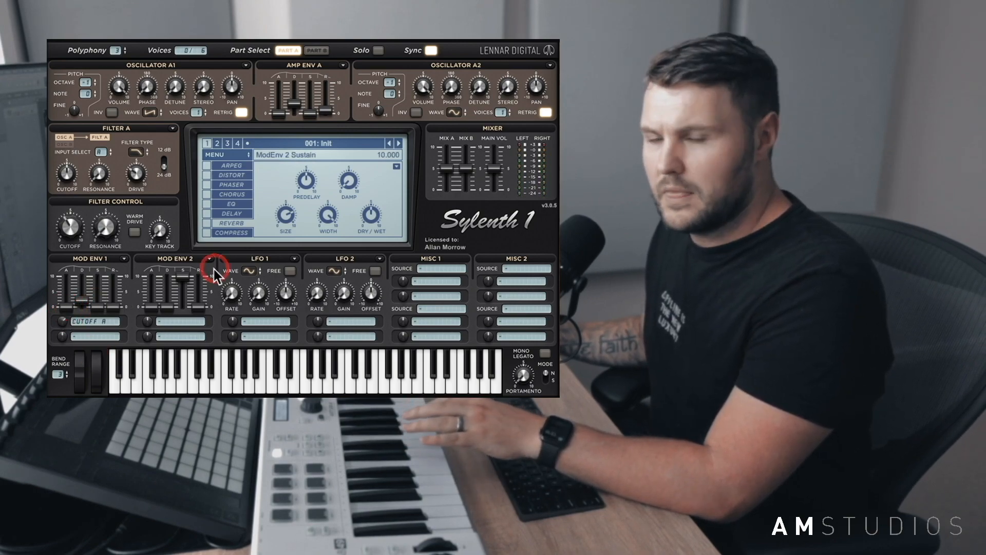
{"action": "left_click", "coordinate": [65, 321]}
{"action": "left_click_drag", "start_coordinate": [63, 329], "coordinate": [64, 329]}
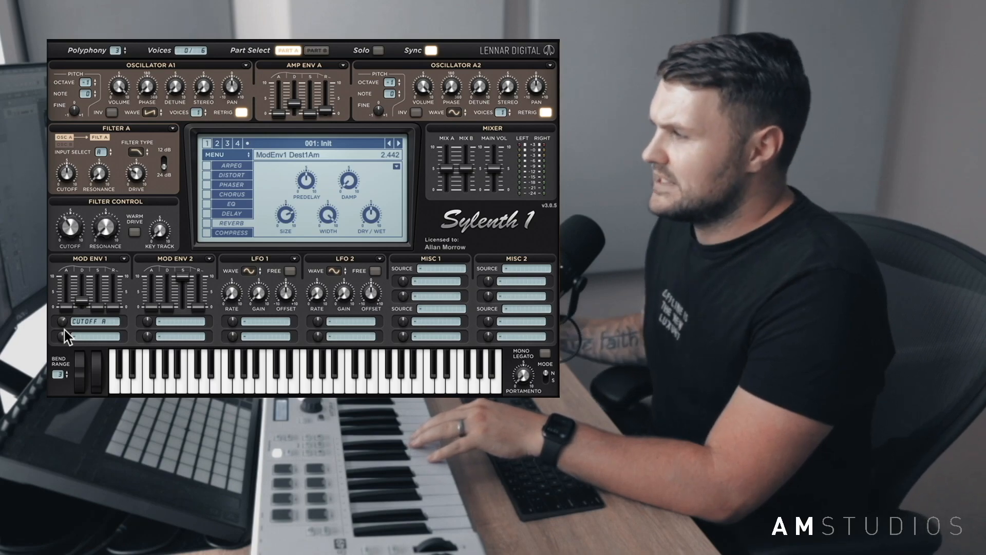
{"action": "left_click", "coordinate": [65, 327]}
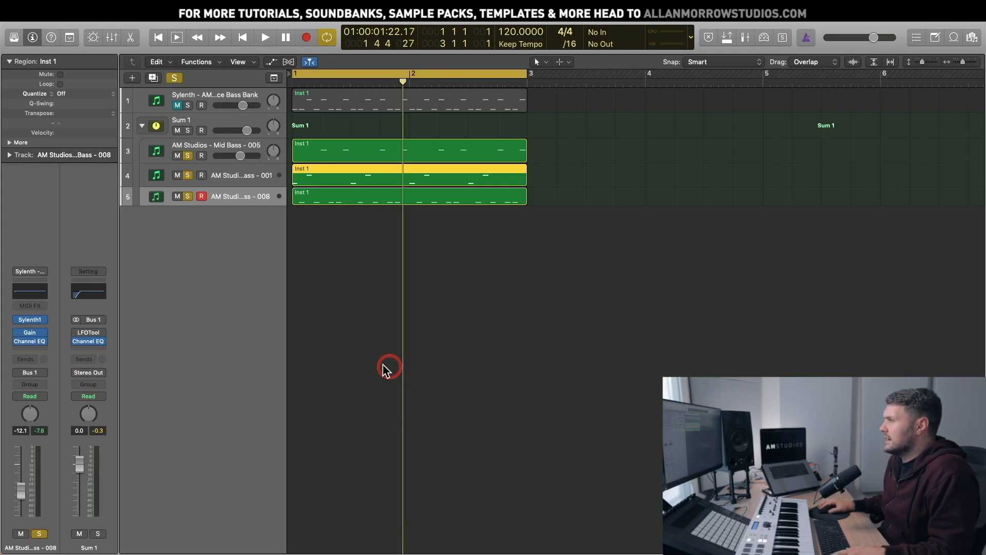
- Leave only the Sylenth bass bank track soloed and show its region's notes in an enlarged Piano Roll
{"action": "left_click", "coordinate": [188, 106]}
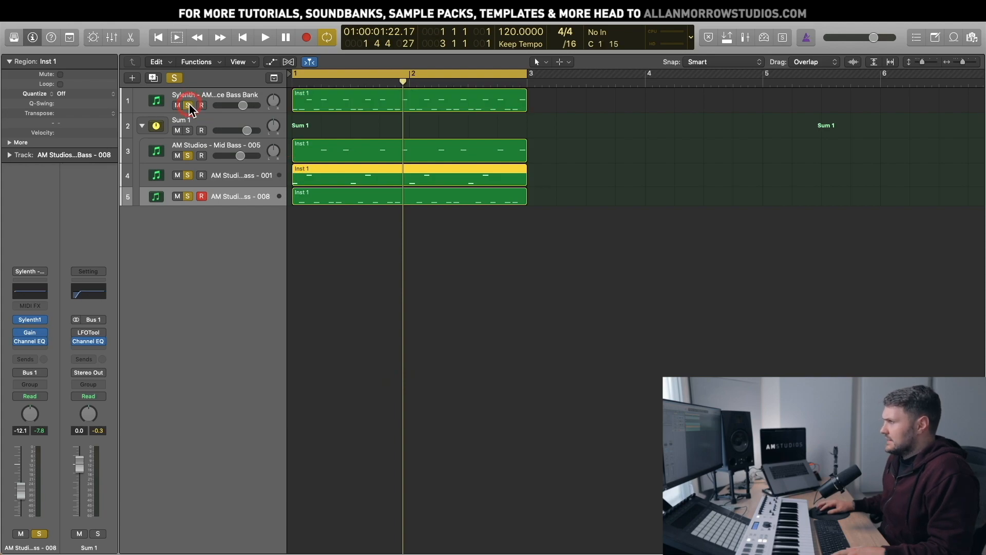
{"action": "left_click", "coordinate": [254, 96]}
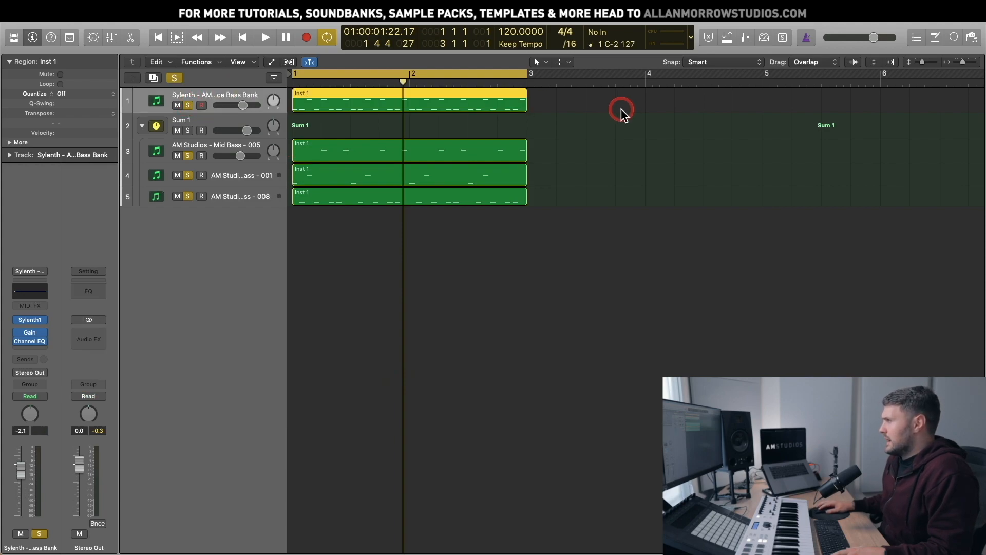
{"action": "double_click", "coordinate": [393, 103]}
{"action": "left_click_drag", "start_coordinate": [524, 298], "coordinate": [521, 264]}
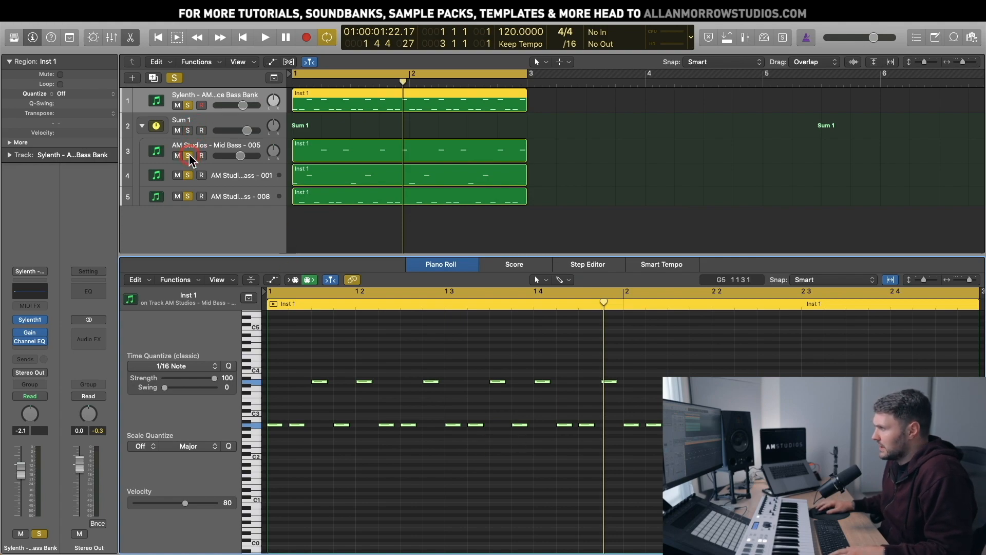
{"action": "left_click_drag", "start_coordinate": [189, 156], "coordinate": [189, 197]}
- Play the soloed bass loop, lower the system volume while listening, and stop playback
{"action": "key", "text": "space"}
{"action": "key", "text": "space"}
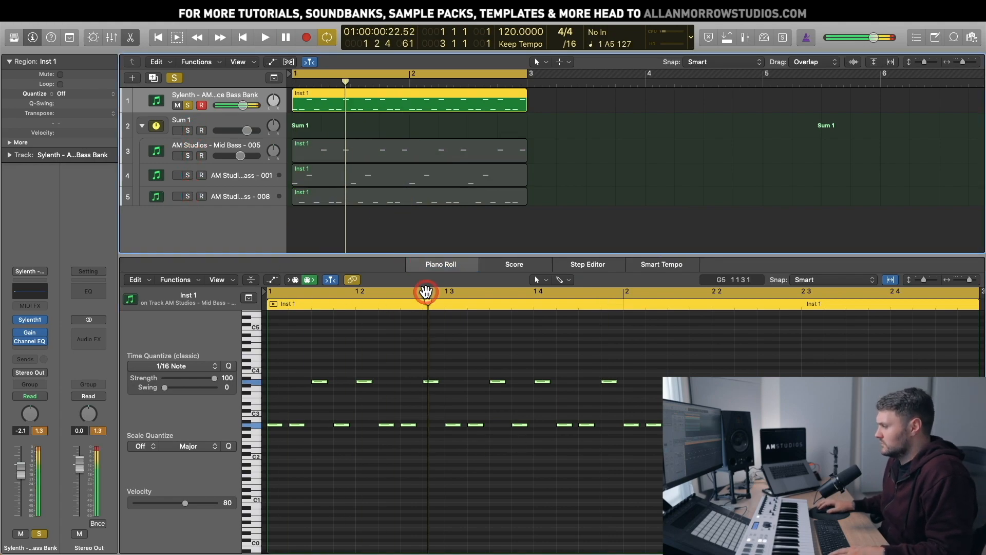
{"action": "key", "text": "XF86AudioLowerVolume"}
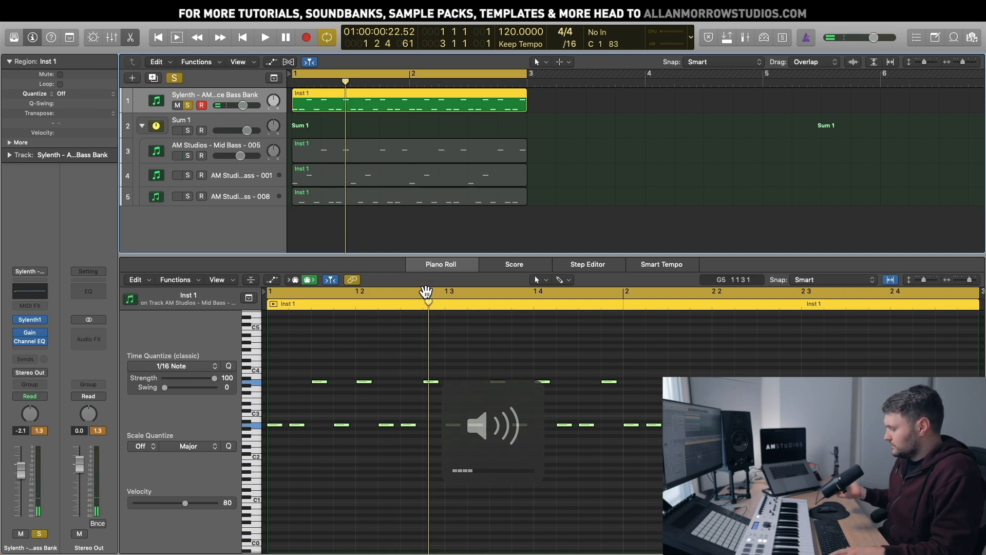
{"action": "key", "text": "space"}
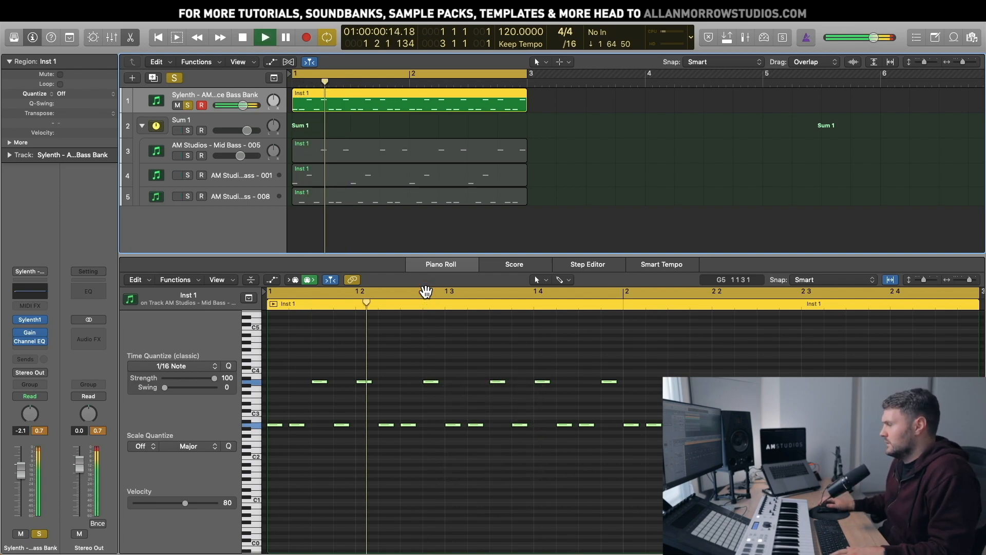
{"action": "key", "text": "XF86AudioLowerVolume"}
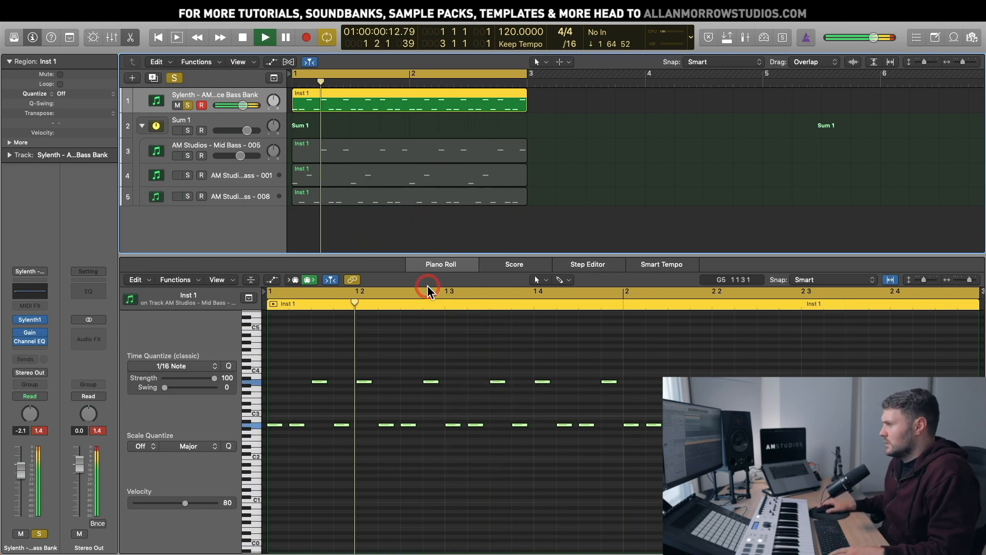
{"action": "key", "text": "space"}
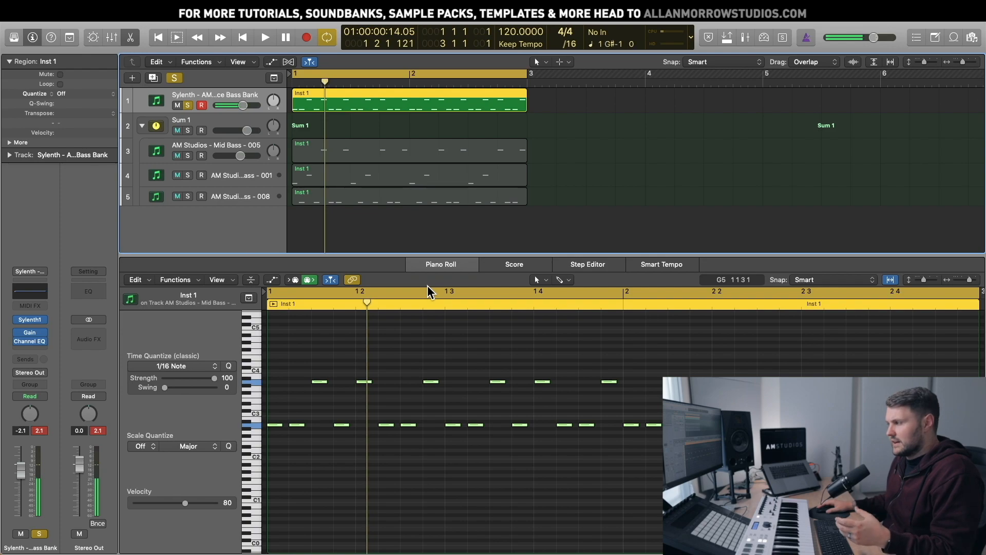
- Delete the empty duplicate of the Sylenth bass bank track
{"action": "left_click", "coordinate": [307, 431]}
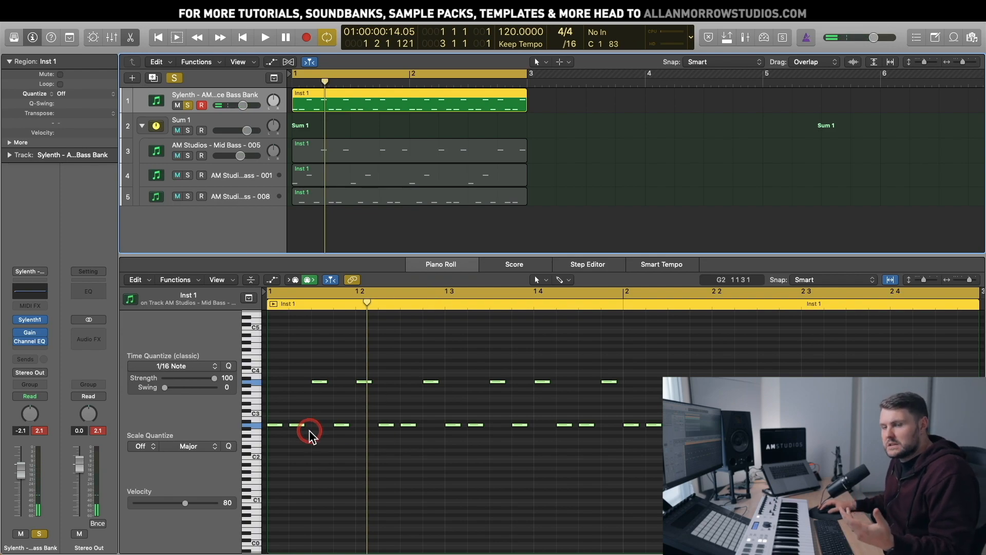
{"action": "left_click", "coordinate": [351, 422]}
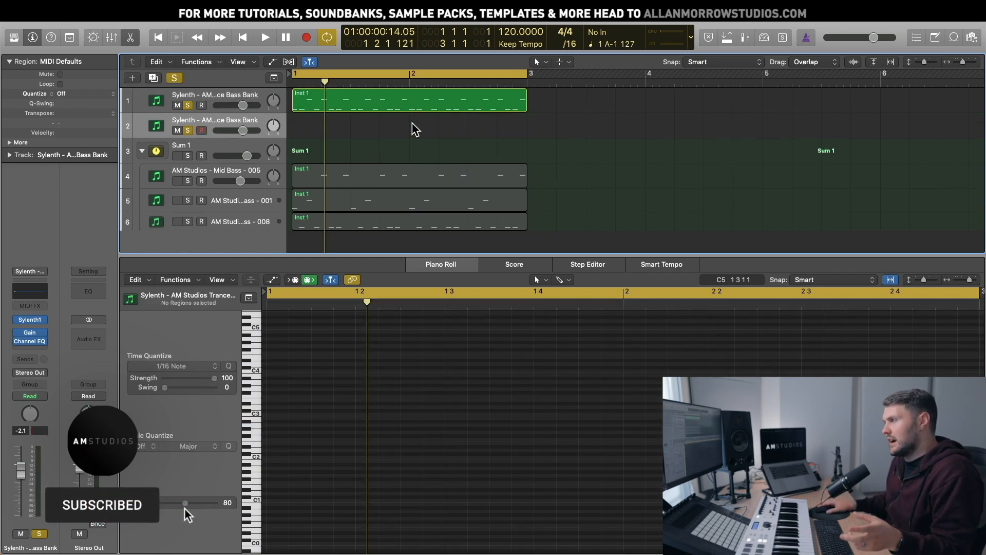
{"action": "left_click", "coordinate": [253, 121]}
{"action": "key", "text": "super+BackSpace"}
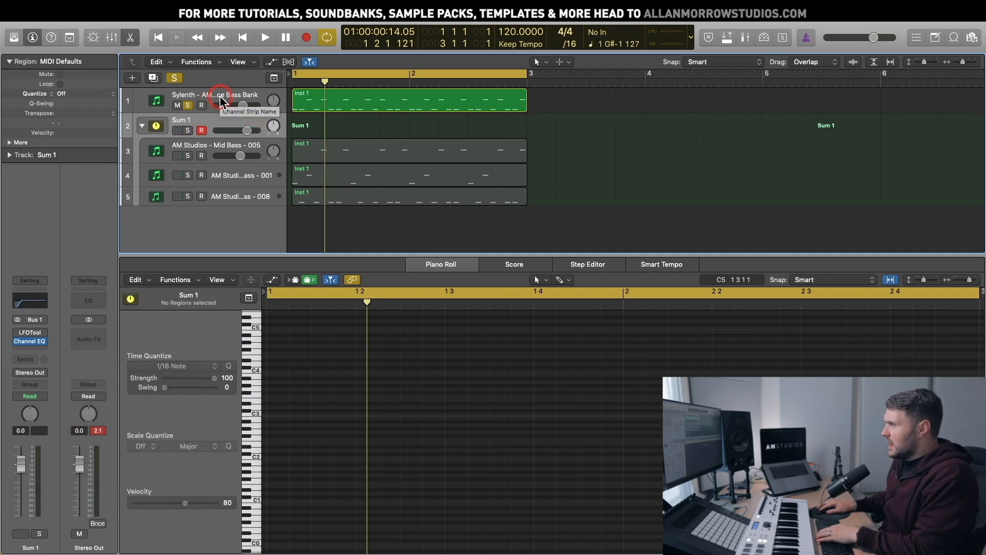
- Compare the full bass region's notes with those of the three layer regions inside Sum 1 in the Piano Roll
{"action": "left_click", "coordinate": [238, 149]}
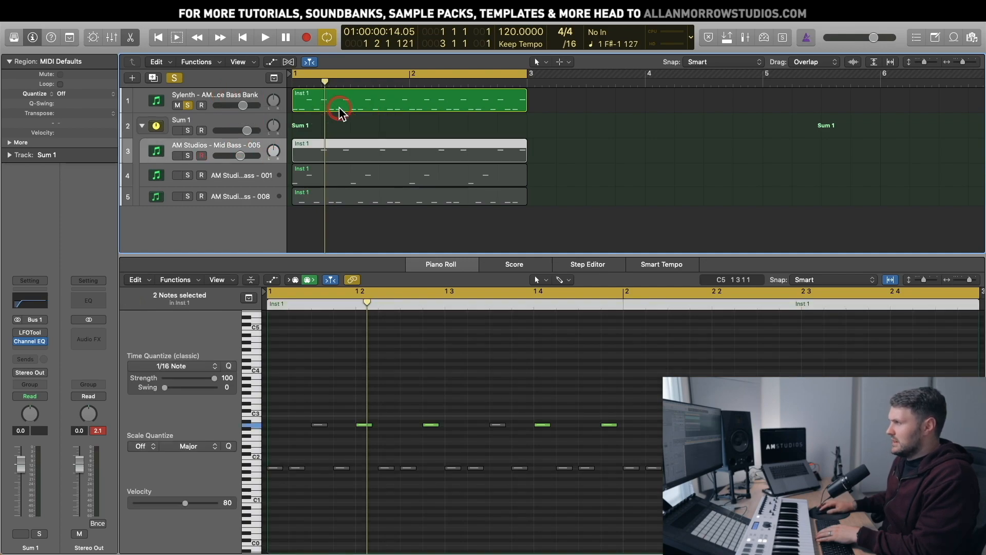
{"action": "left_click", "coordinate": [355, 103]}
{"action": "left_click", "coordinate": [443, 100]}
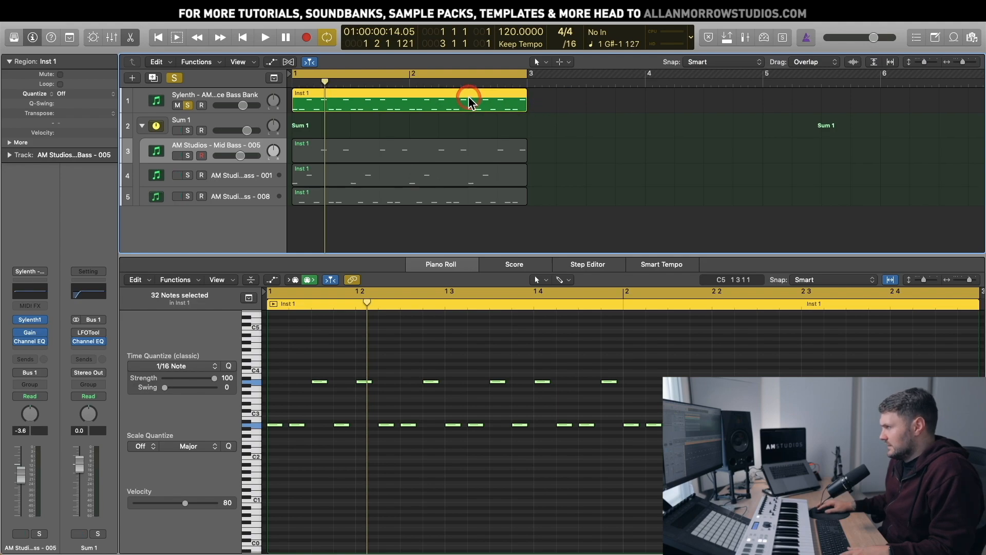
{"action": "left_click", "coordinate": [568, 146]}
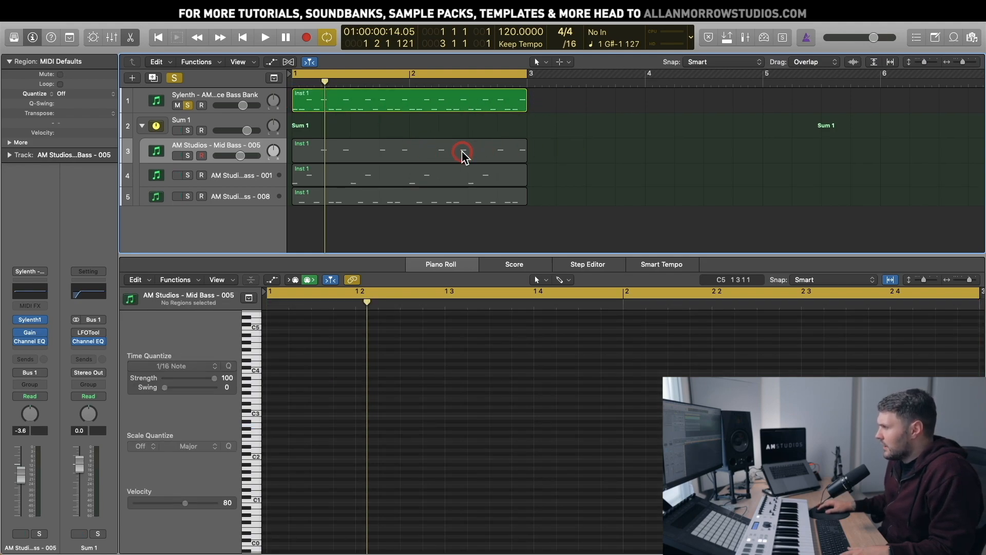
{"action": "left_click", "coordinate": [462, 152]}
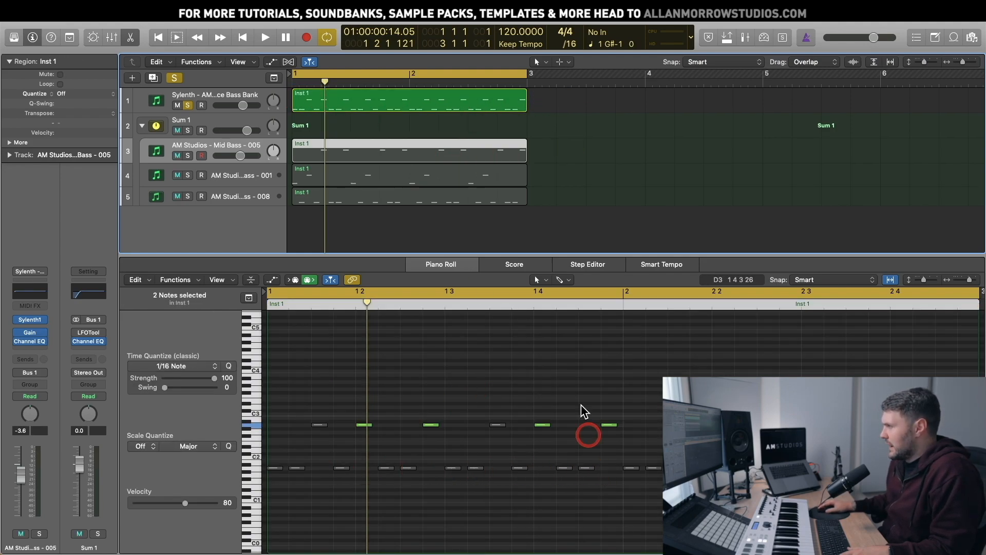
{"action": "left_click", "coordinate": [424, 179]}
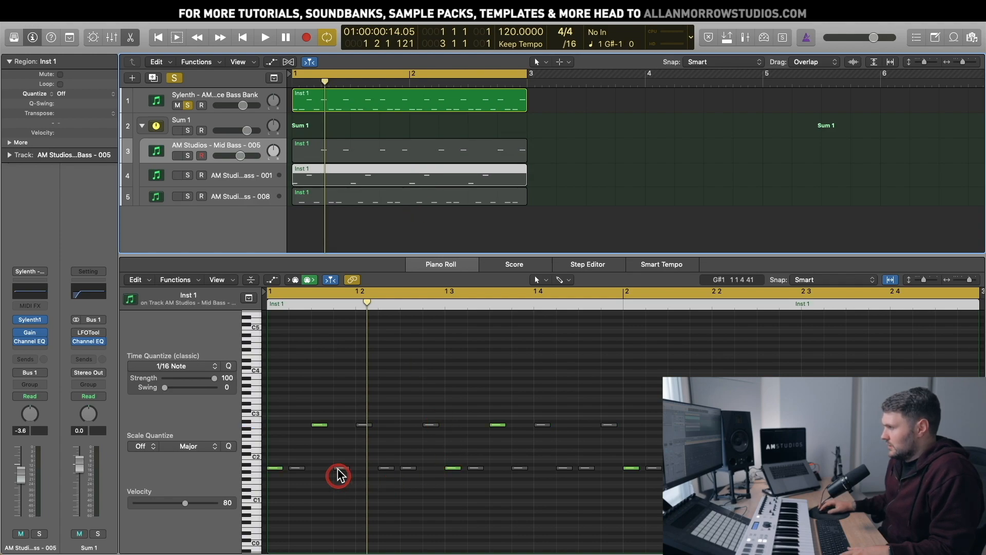
{"action": "left_click", "coordinate": [447, 258]}
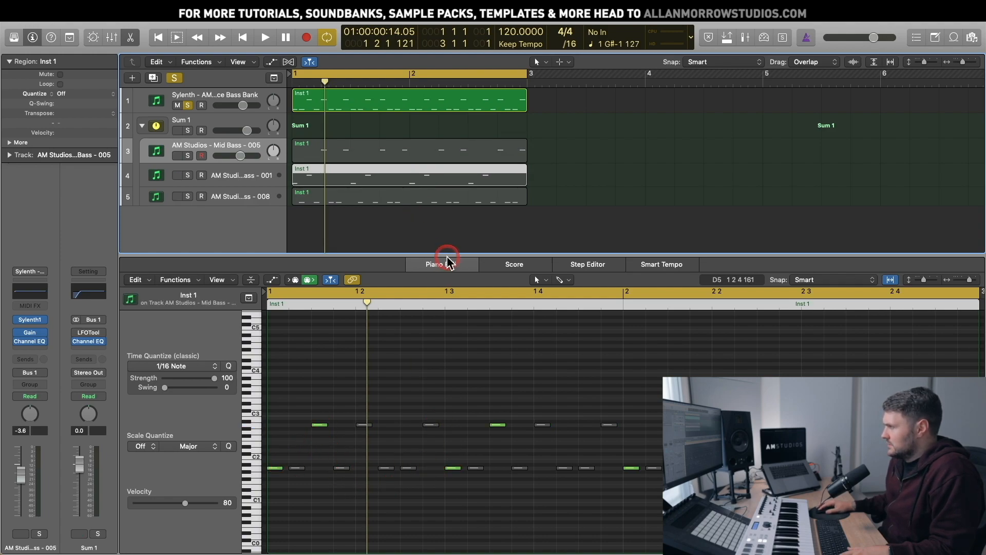
{"action": "left_click", "coordinate": [447, 202]}
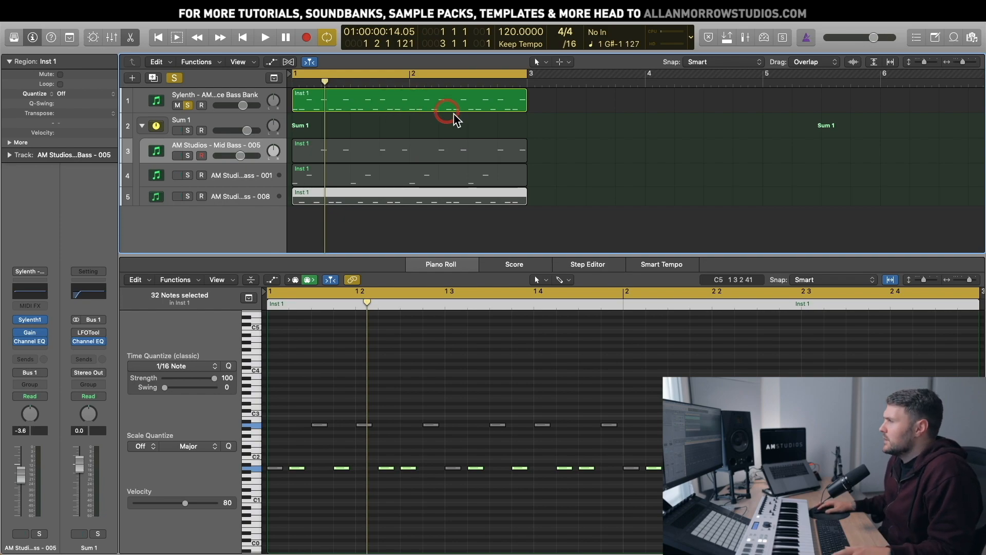
{"action": "left_click", "coordinate": [562, 140]}
{"action": "left_click", "coordinate": [445, 143]}
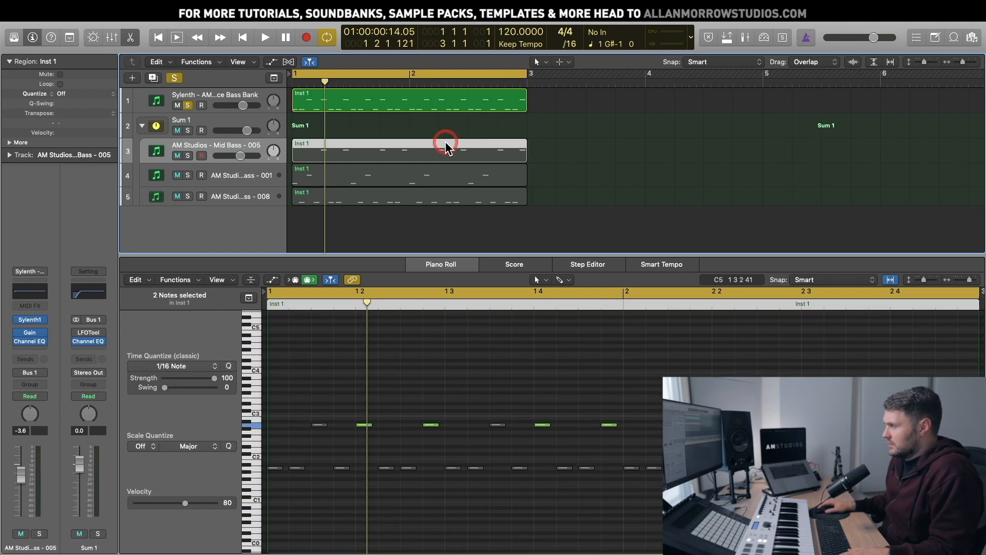
{"action": "left_click", "coordinate": [411, 173]}
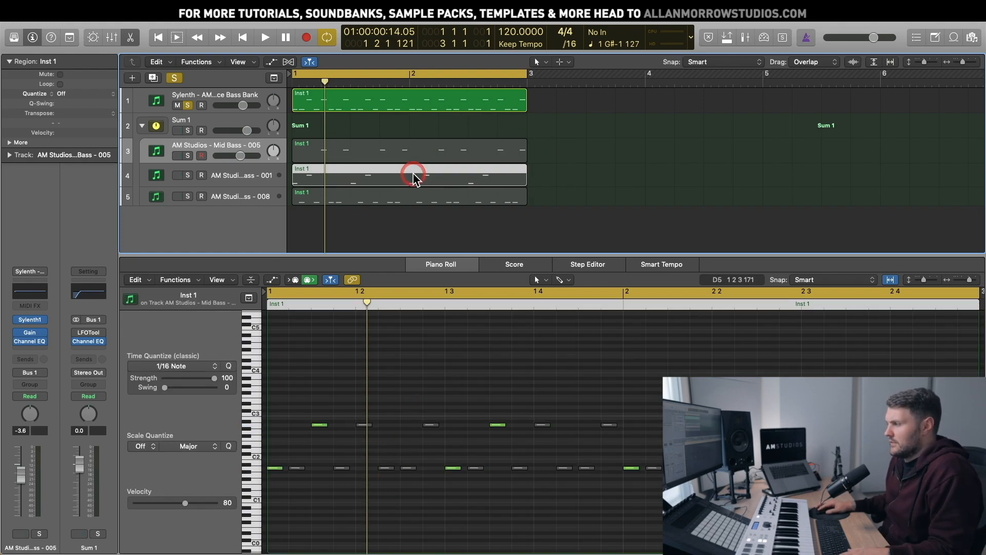
{"action": "left_click", "coordinate": [430, 203]}
- Mute the Sylenth bass bank track and turn off its solo so the Sum 1 layers can be heard
{"action": "left_click", "coordinate": [182, 108]}
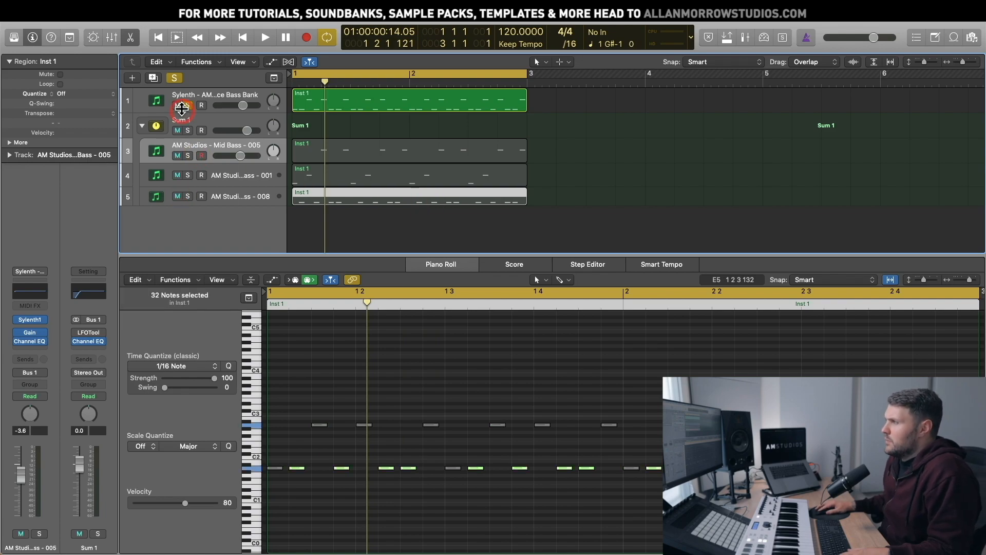
{"action": "left_click", "coordinate": [188, 105]}
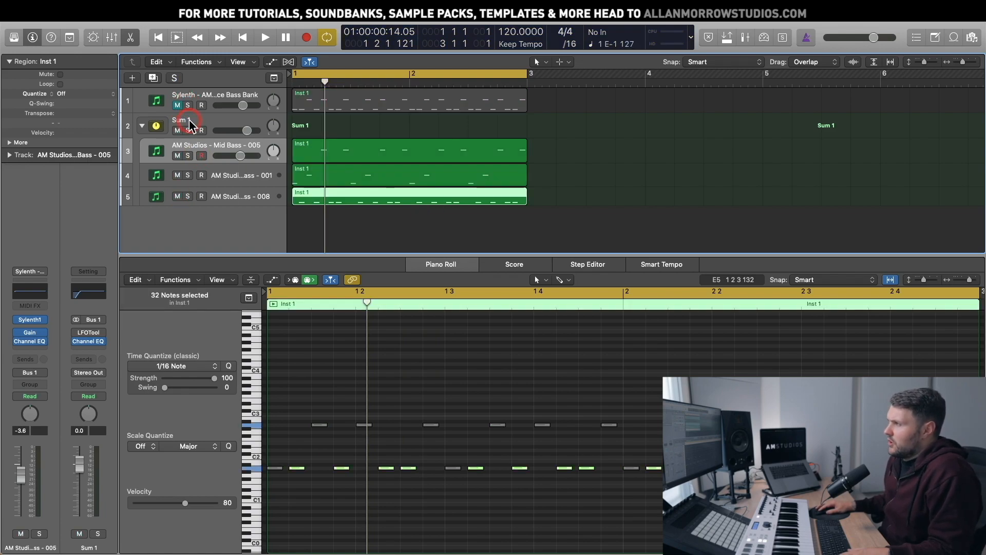
- Solo the Mid Bass - 005 layer, open its Sylenth1 patch, and listen to that layer alone
{"action": "left_click", "coordinate": [189, 156]}
{"action": "left_click", "coordinate": [199, 150]}
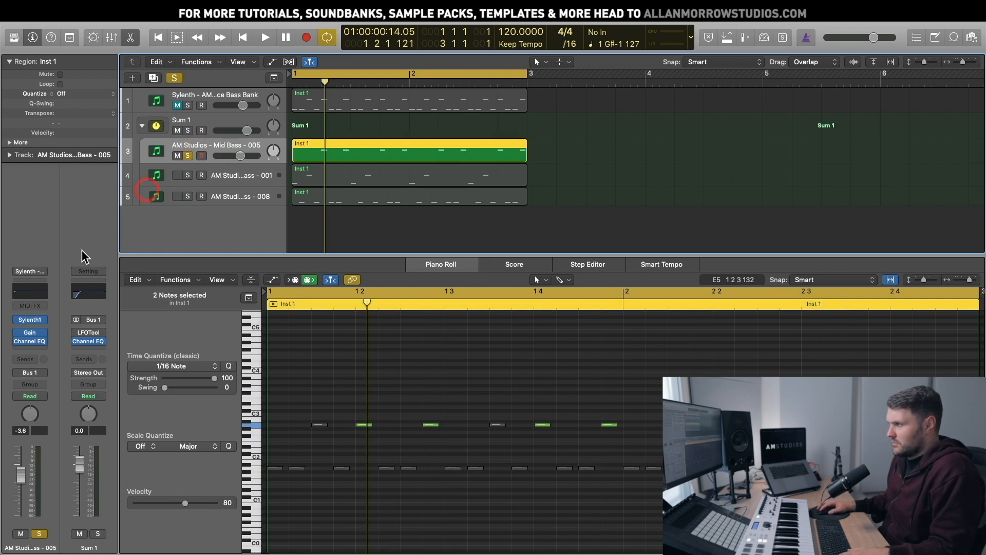
{"action": "left_click", "coordinate": [31, 316]}
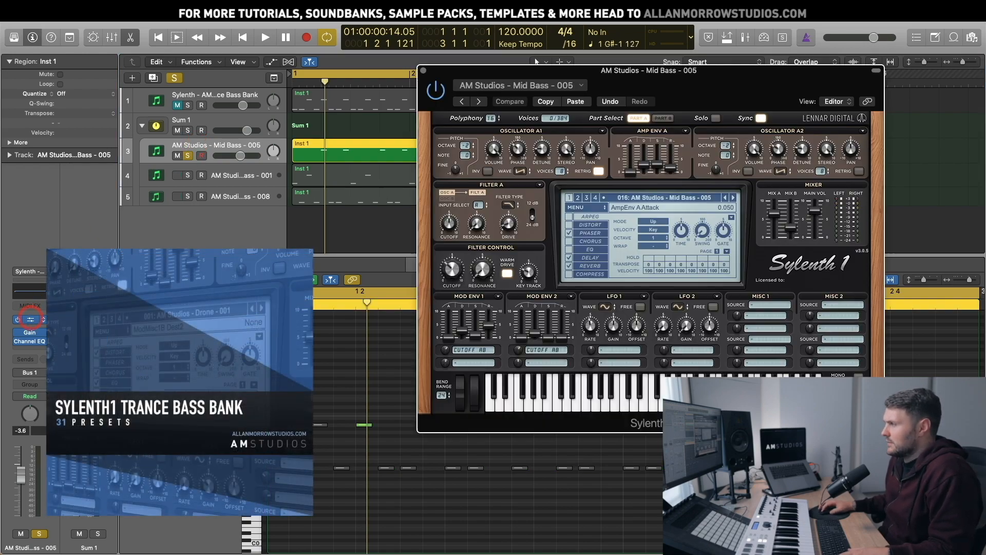
{"action": "left_click_drag", "start_coordinate": [635, 80], "coordinate": [675, 58]}
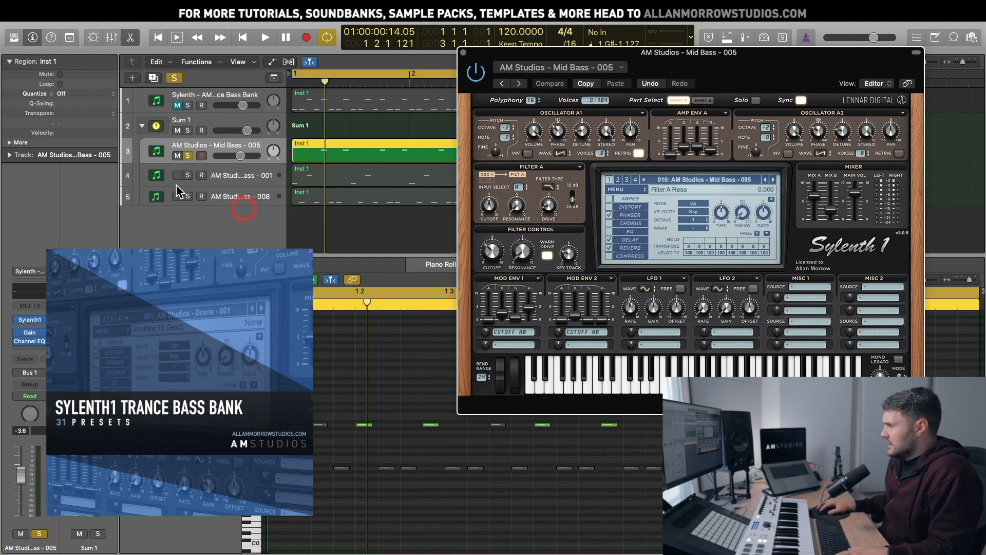
{"action": "key", "text": "space"}
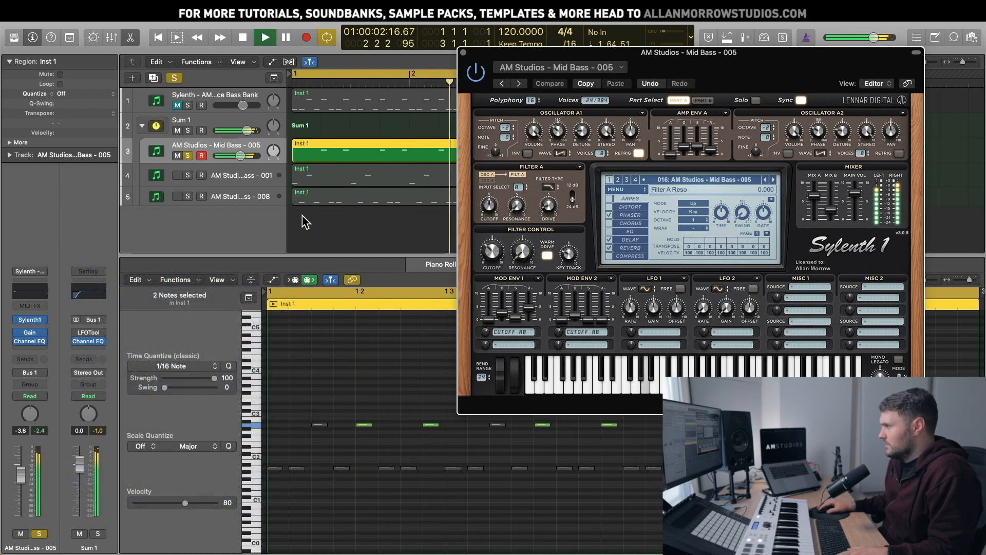
{"action": "key", "text": "space"}
- Solo the Mid Bass 001 layer instead of 005 and play it while viewing its region's notes in the Piano Roll
{"action": "left_click", "coordinate": [188, 155]}
{"action": "left_click", "coordinate": [187, 175]}
{"action": "left_click", "coordinate": [388, 302]}
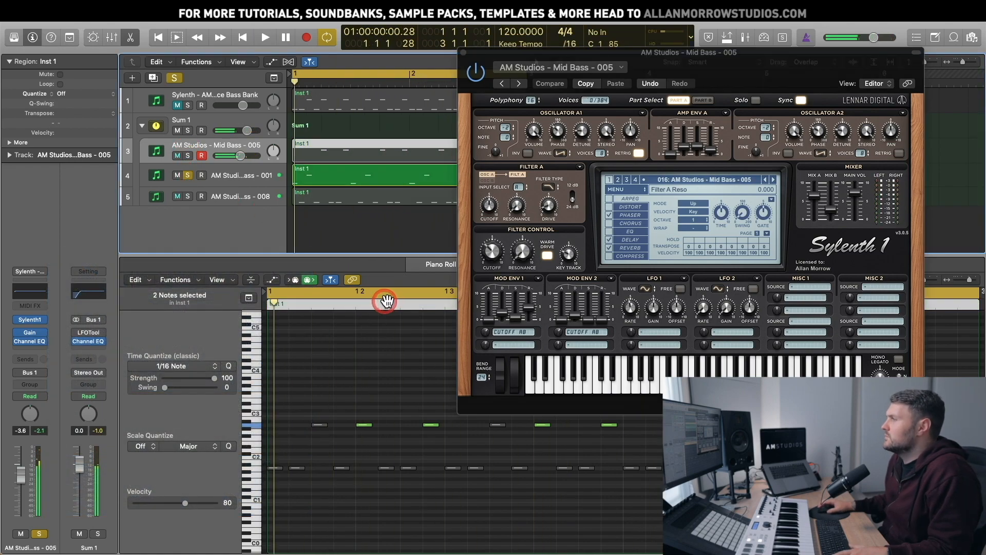
{"action": "key", "text": "space"}
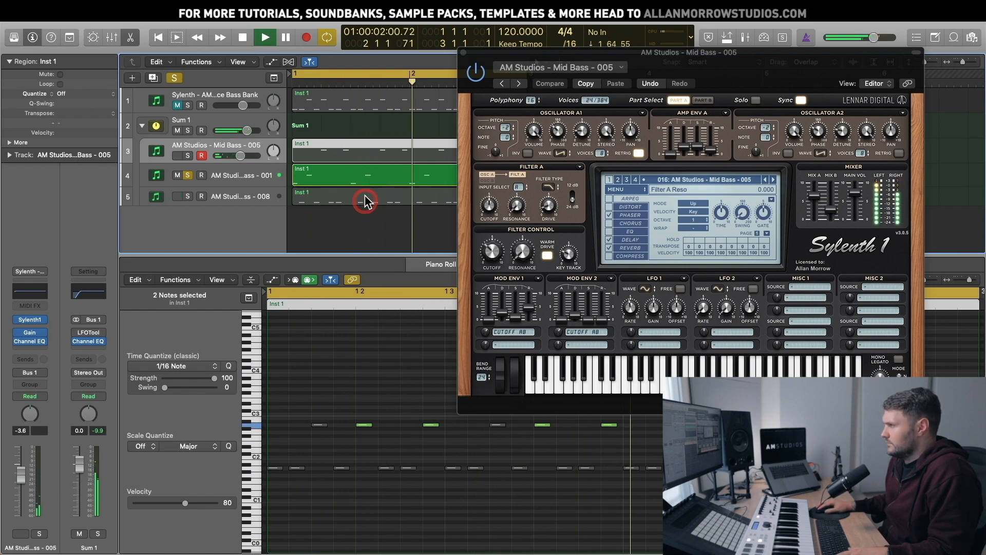
{"action": "left_click", "coordinate": [365, 177]}
{"action": "left_click", "coordinate": [361, 468]}
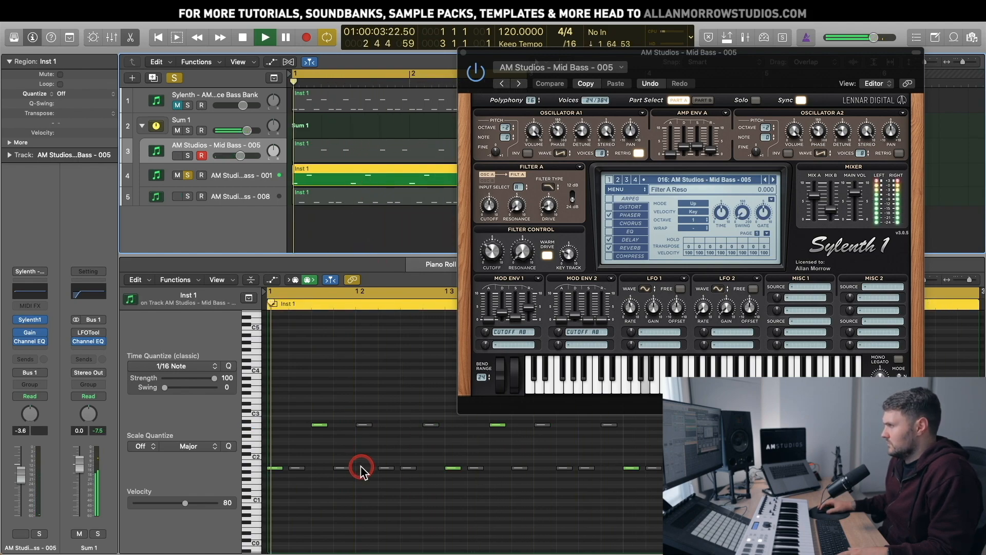
{"action": "key", "text": "space"}
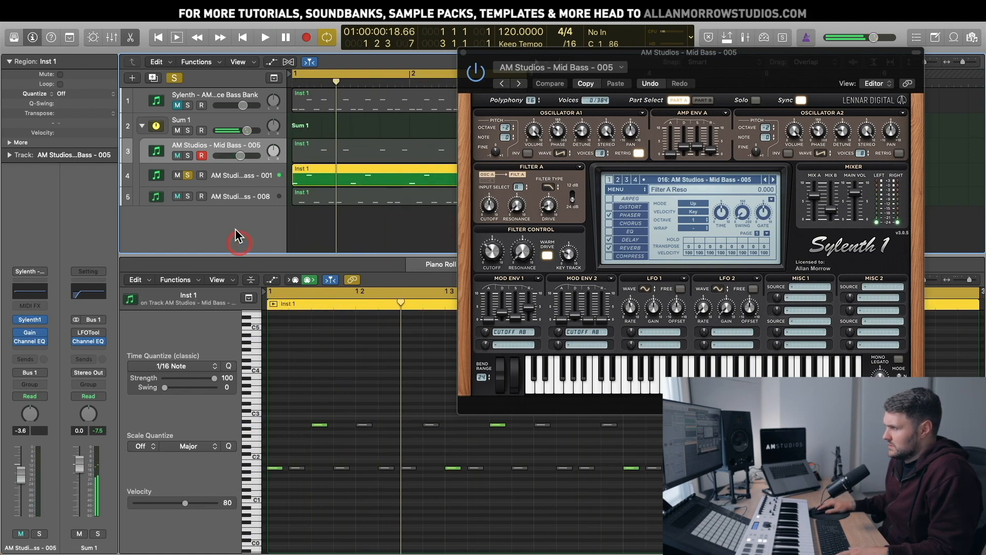
- Switch the solo to the Mid Bass - 008 layer and play it while viewing its region's notes
{"action": "left_click", "coordinate": [188, 175]}
{"action": "left_click", "coordinate": [187, 196]}
{"action": "key", "text": "space"}
{"action": "left_click", "coordinate": [302, 211]}
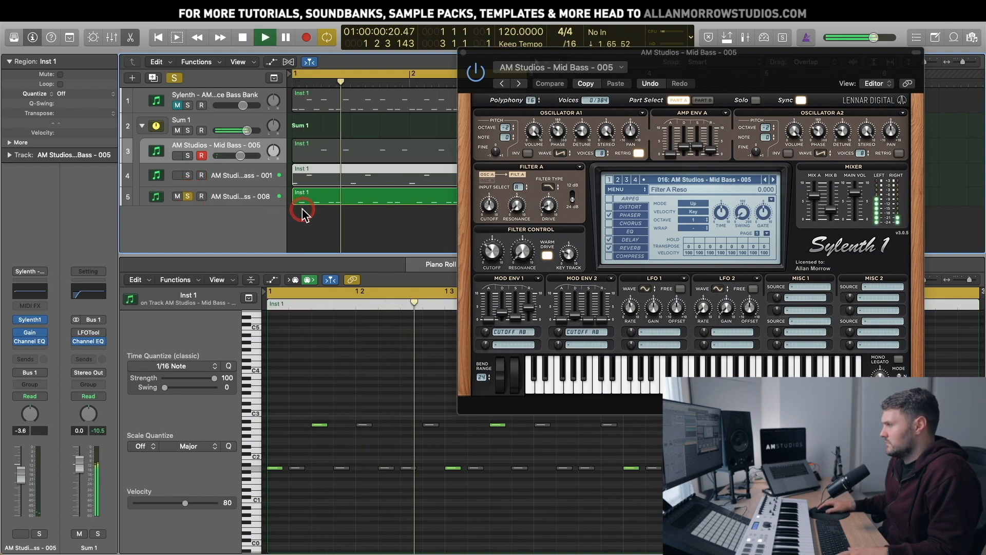
{"action": "left_click", "coordinate": [307, 202]}
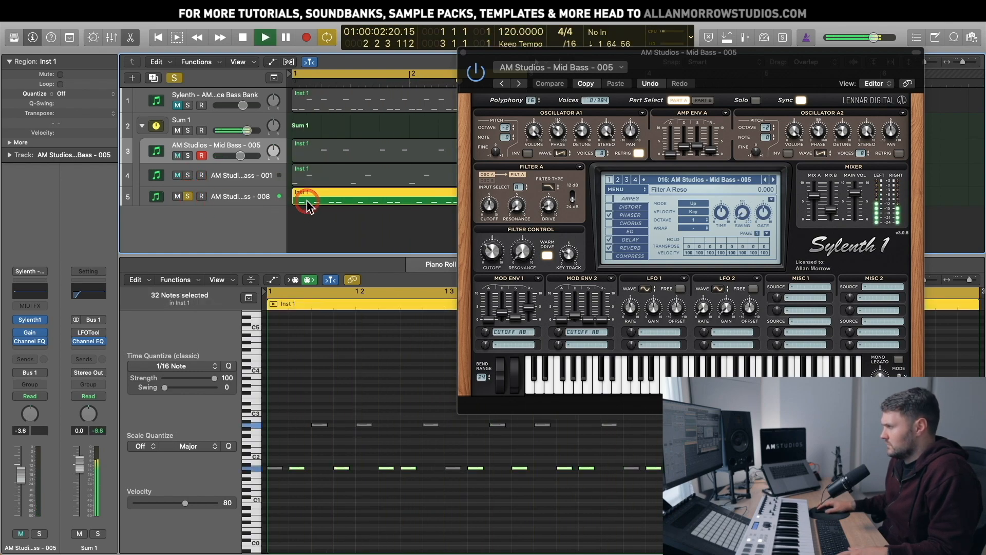
{"action": "key", "text": "space"}
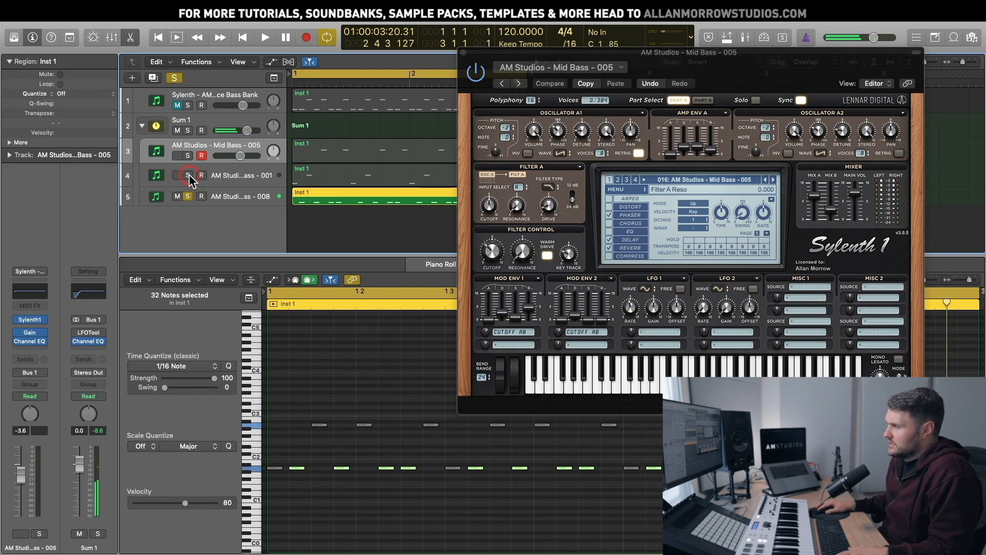
- Solo all three mid bass layers, play them together at a higher system volume, and close the Sylenth1 window
{"action": "left_click", "coordinate": [188, 175]}
{"action": "left_click", "coordinate": [188, 156]}
{"action": "key", "text": "space"}
{"action": "left_click", "coordinate": [302, 170]}
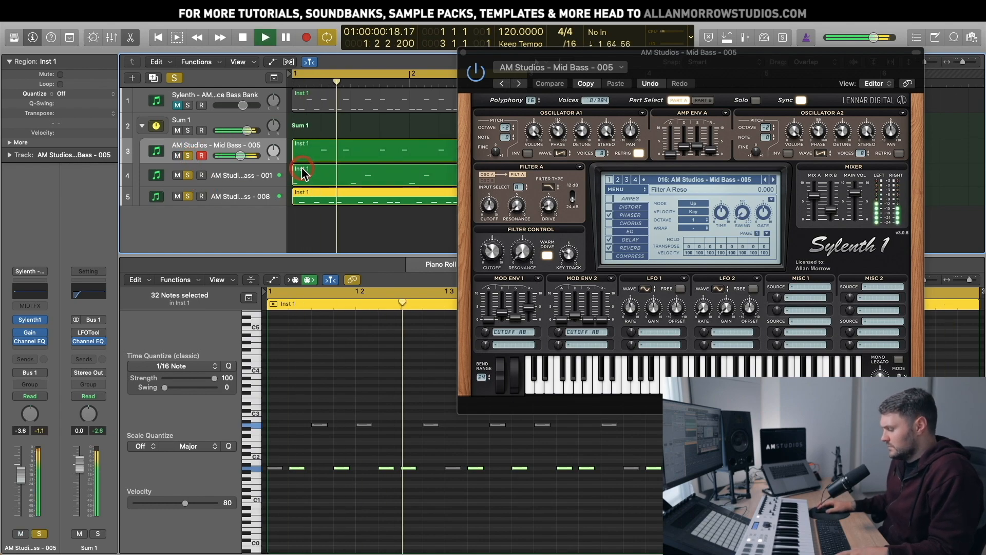
{"action": "key", "text": "XF86AudioRaiseVolume"}
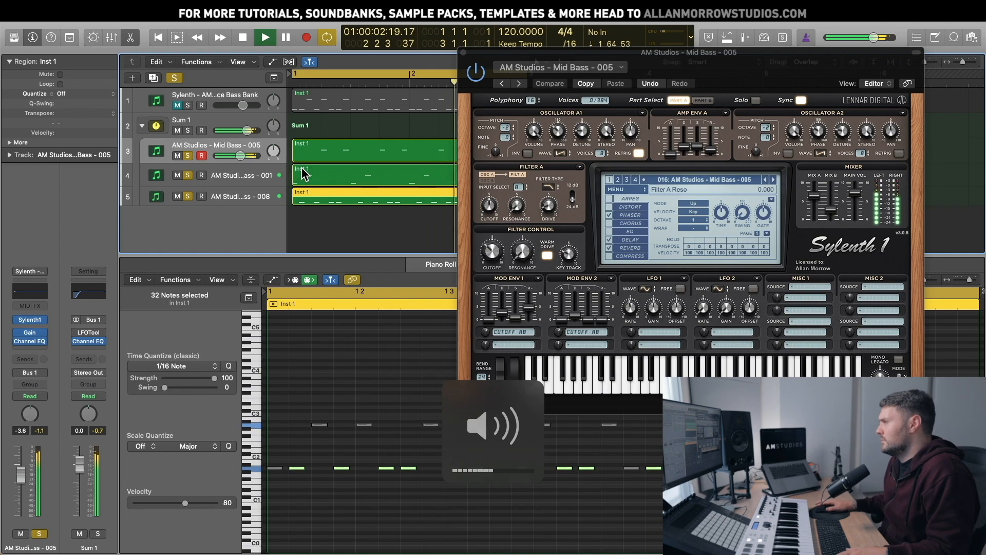
{"action": "left_click", "coordinate": [297, 174]}
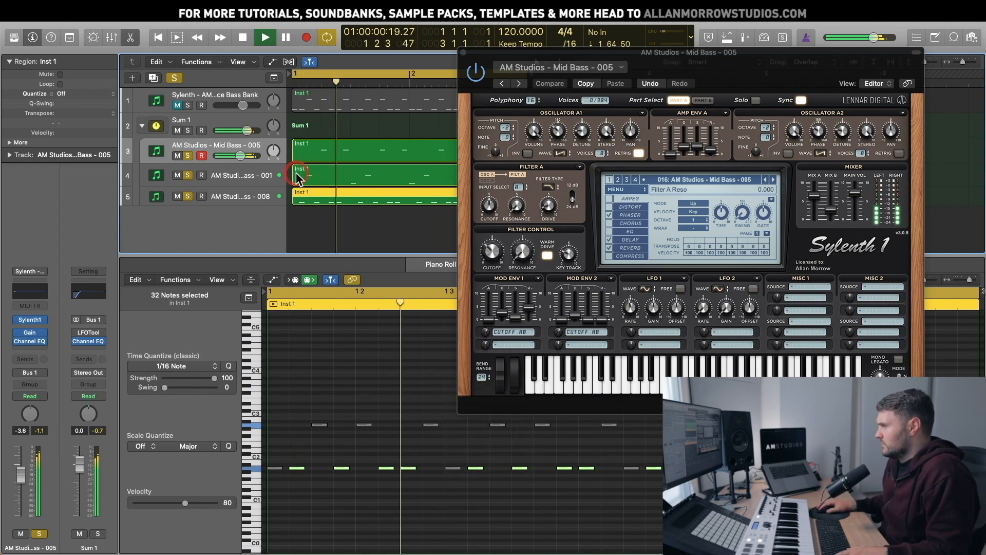
{"action": "key", "text": "space"}
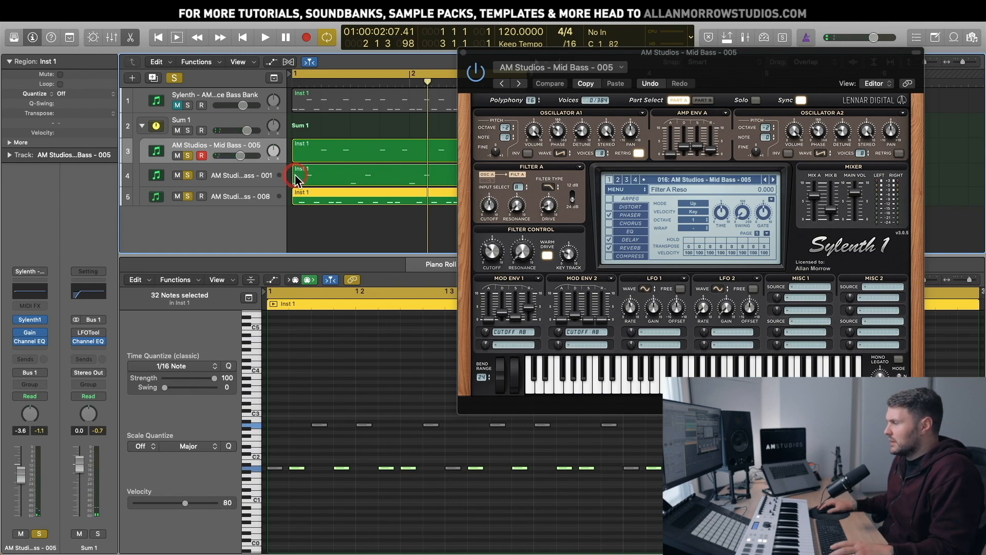
{"action": "left_click_drag", "start_coordinate": [596, 55], "coordinate": [616, 138]}
{"action": "left_click", "coordinate": [483, 135]}
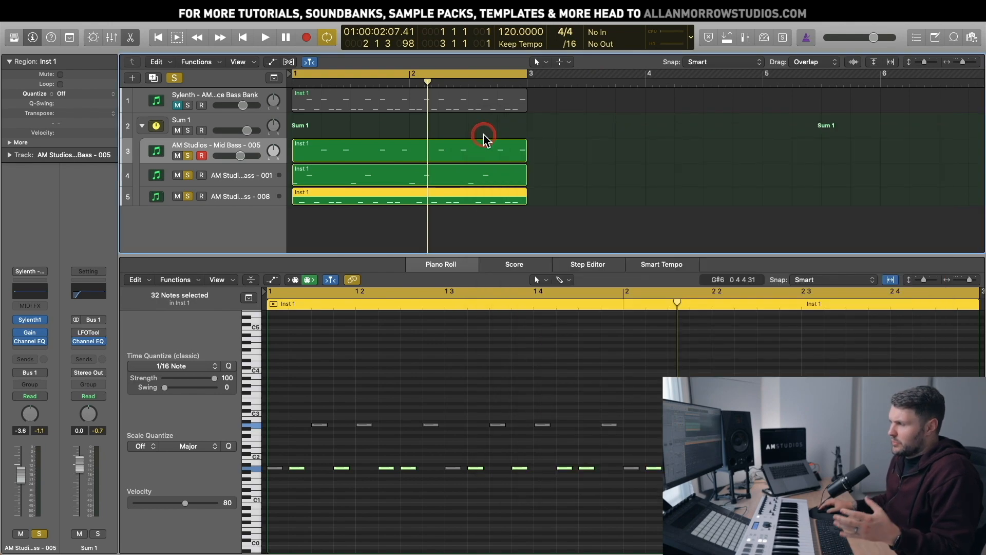
- Reopen Sylenth1 on the Mid Bass - 005 track and play the three soloed layers together
{"action": "left_click", "coordinate": [422, 145]}
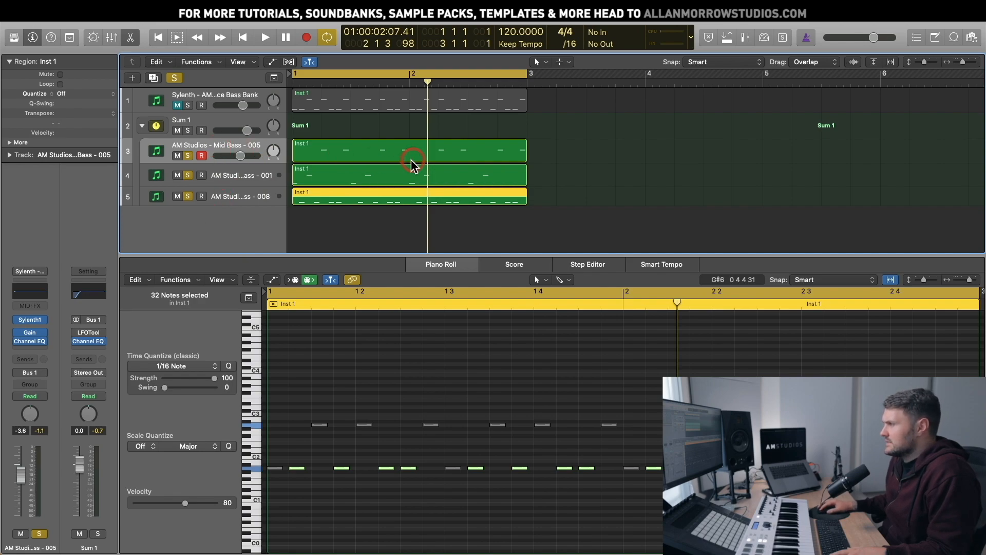
{"action": "left_click", "coordinate": [191, 147]}
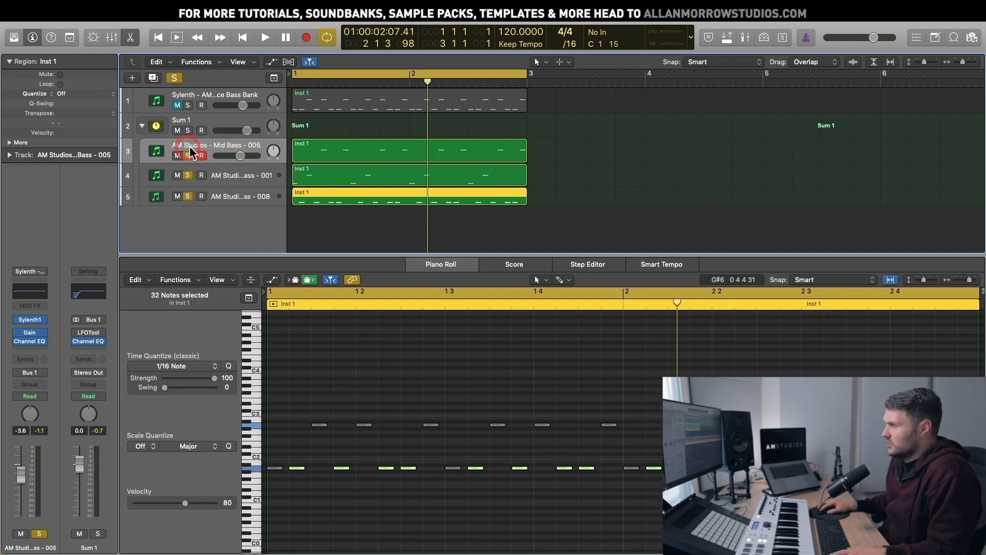
{"action": "left_click", "coordinate": [29, 319]}
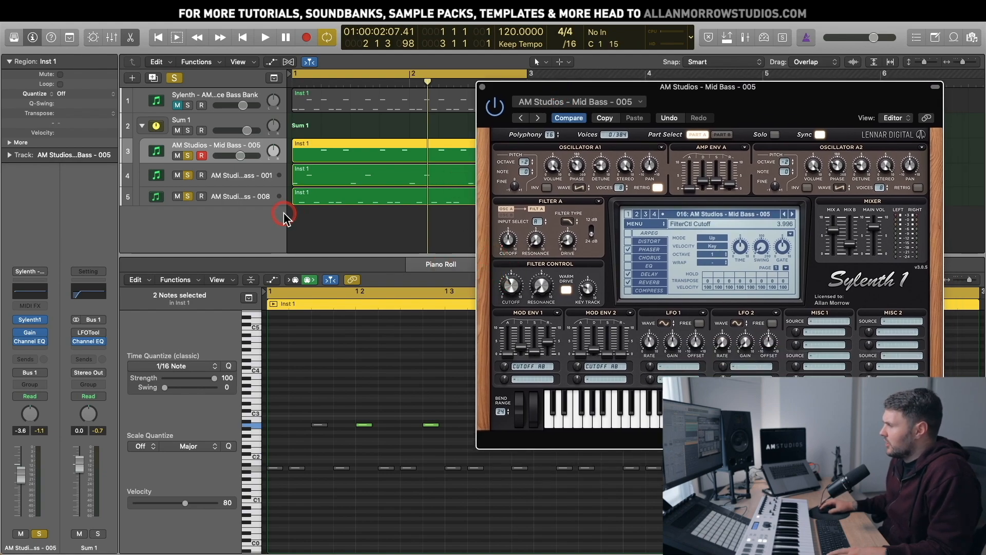
{"action": "key", "text": "space"}
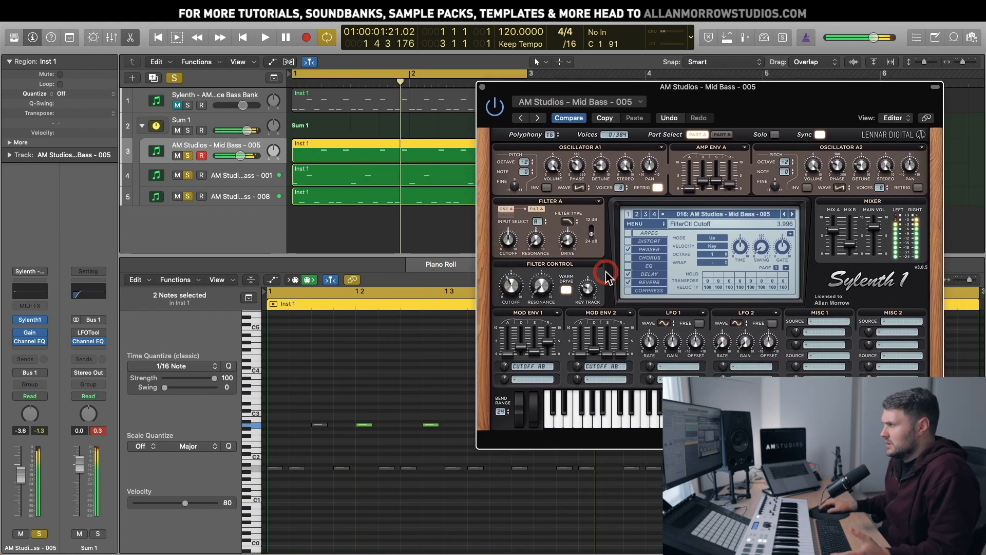
- Lower the amp envelope A sustain of the Mid Bass - 005 patch to about 0.065, listen, and close the plugin window
{"action": "left_click", "coordinate": [711, 179]}
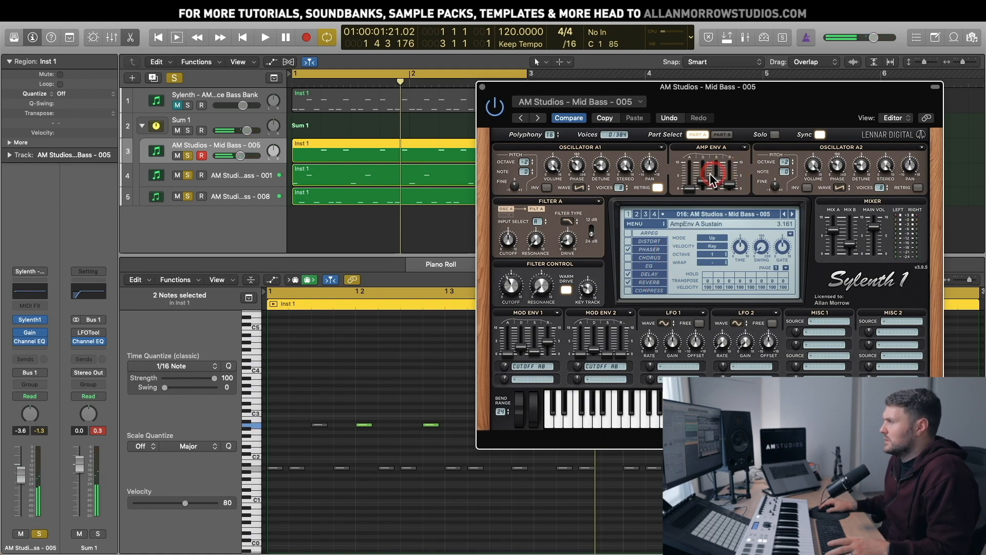
{"action": "left_click", "coordinate": [707, 183]}
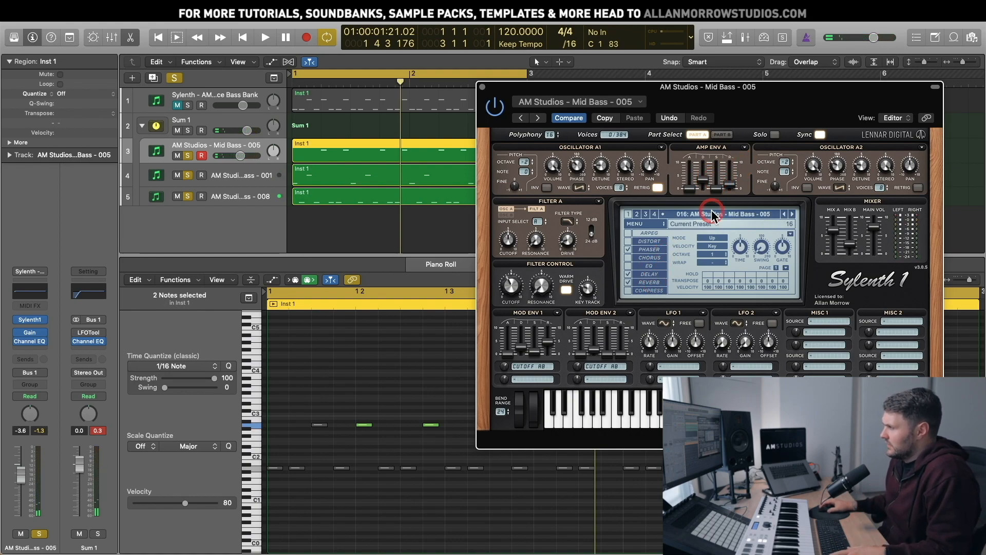
{"action": "key", "text": "space"}
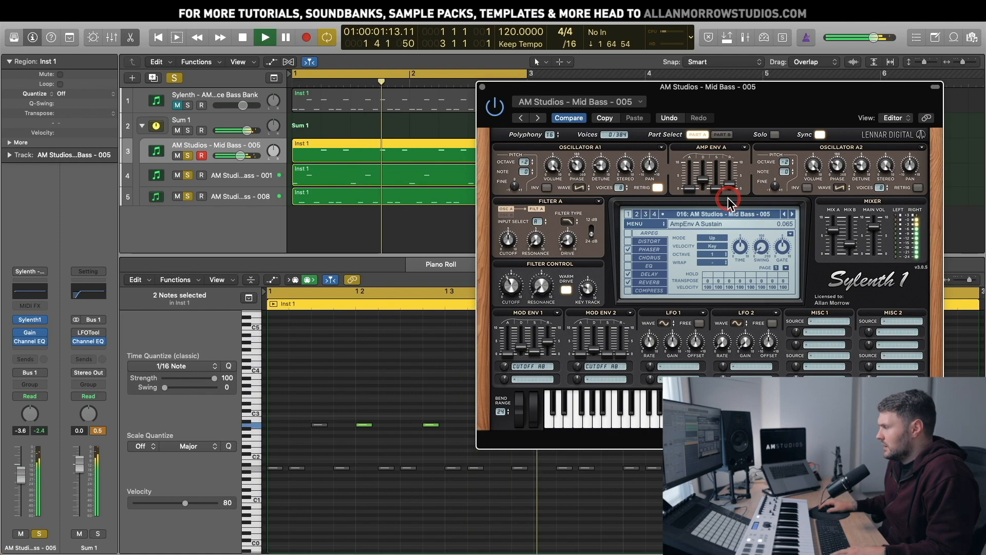
{"action": "left_click", "coordinate": [662, 187]}
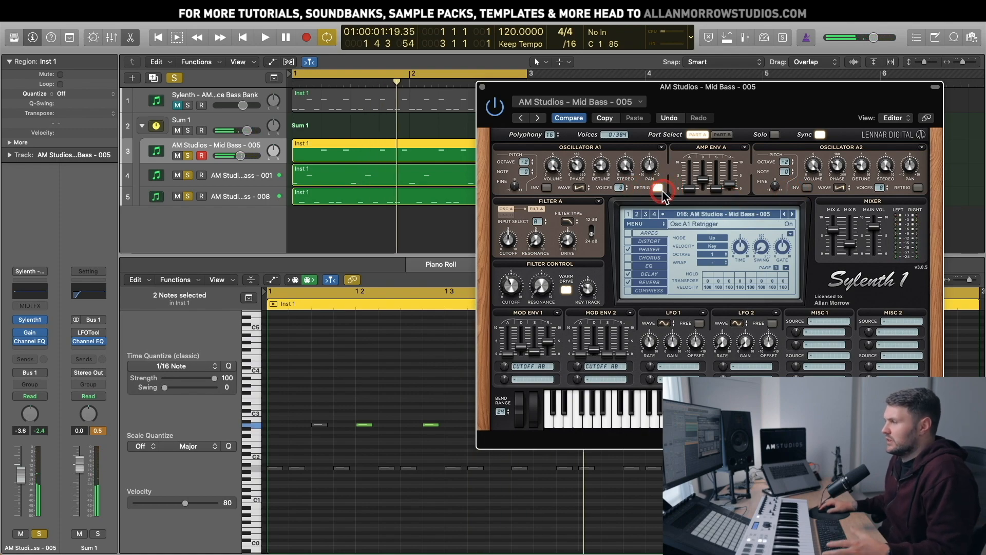
{"action": "left_click", "coordinate": [358, 147]}
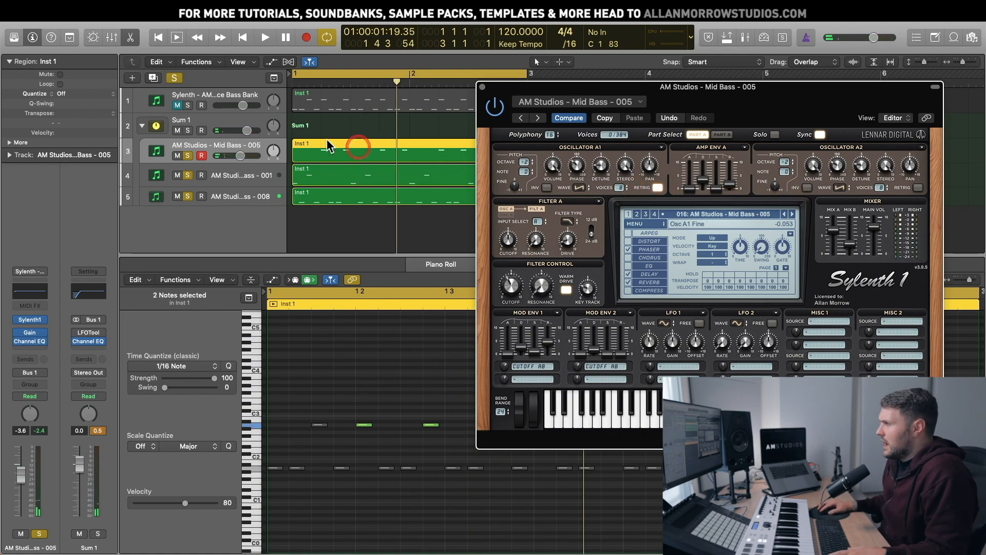
{"action": "key", "text": "super+w"}
{"action": "left_click", "coordinate": [555, 141]}
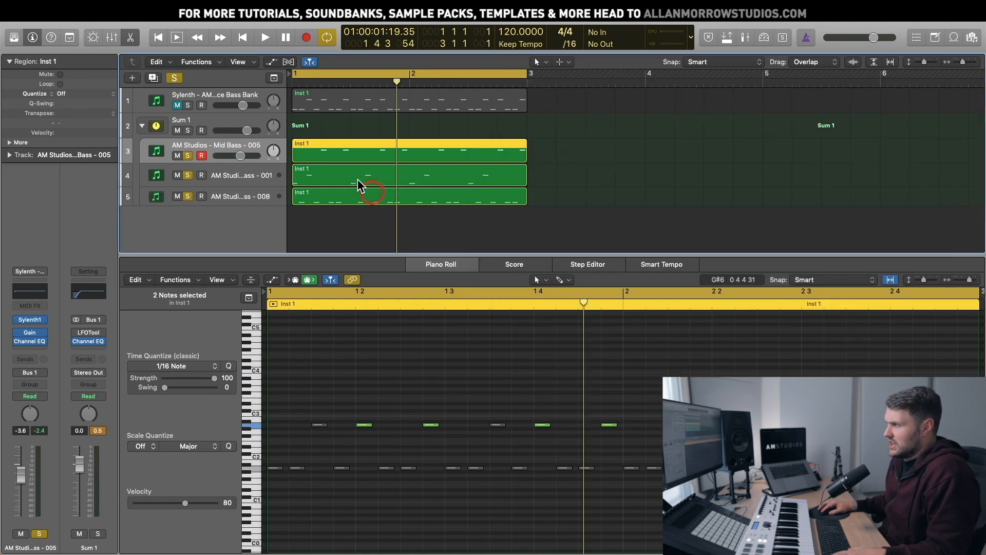
- Swap the Inst 1 regions between the Mid Bass 001 and 008 tracks, both starting at bar 1, and play the result
{"action": "left_click_drag", "start_coordinate": [363, 202], "coordinate": [597, 175]}
{"action": "left_click", "coordinate": [409, 184]}
{"action": "left_click_drag", "start_coordinate": [407, 191], "coordinate": [408, 197]}
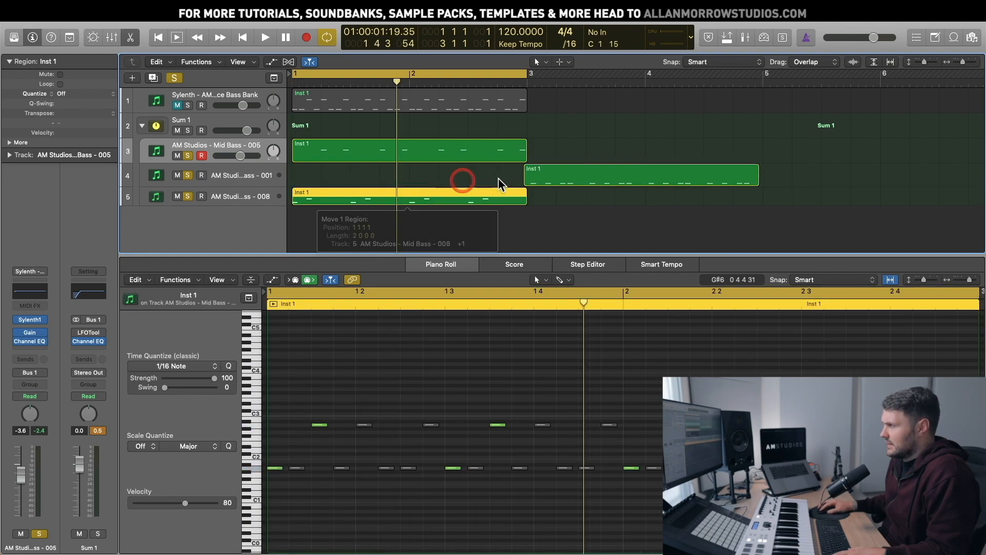
{"action": "left_click_drag", "start_coordinate": [536, 177], "coordinate": [332, 179]}
{"action": "key", "text": "space"}
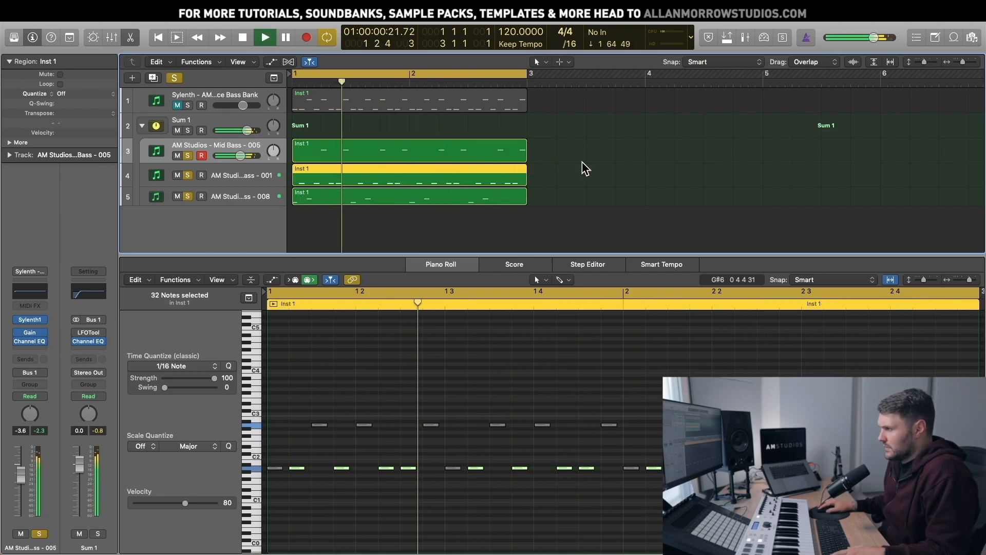
{"action": "key", "text": "space"}
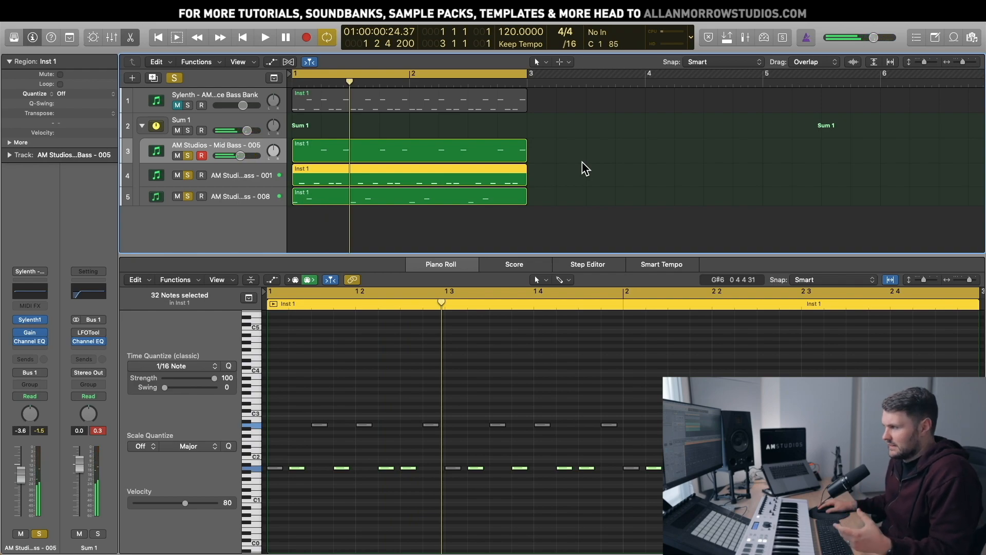
{"action": "left_click", "coordinate": [550, 162]}
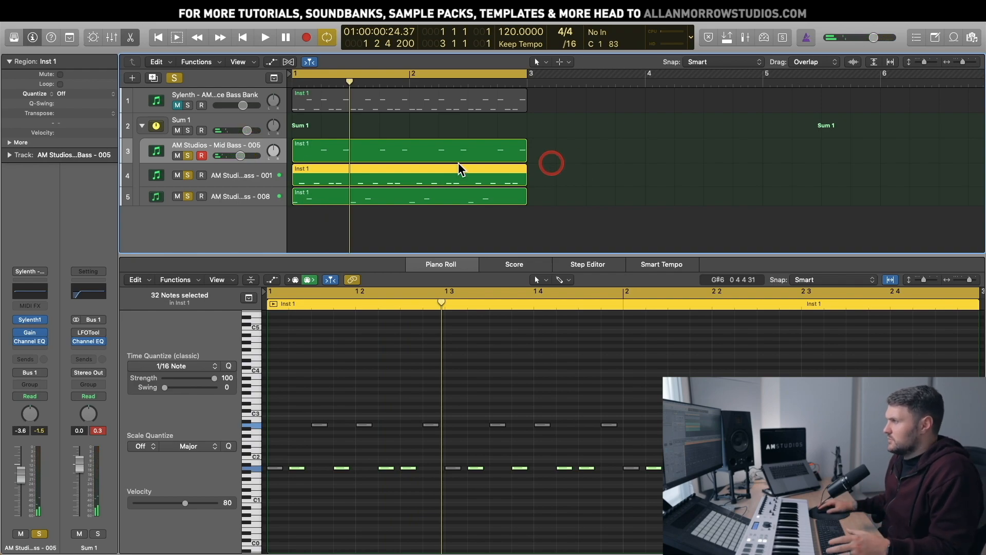
- Select the Sum 1 stack, raise the system volume, and play the combined layers with its bus processing
{"action": "left_click", "coordinate": [193, 131]}
{"action": "left_click", "coordinate": [397, 127]}
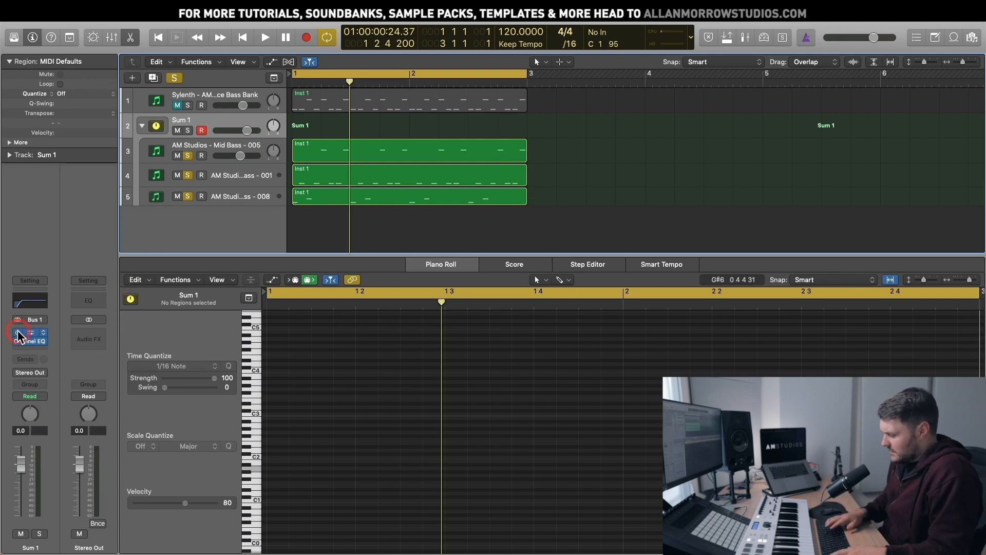
{"action": "key", "text": "XF86AudioRaiseVolume"}
{"action": "key", "text": "space"}
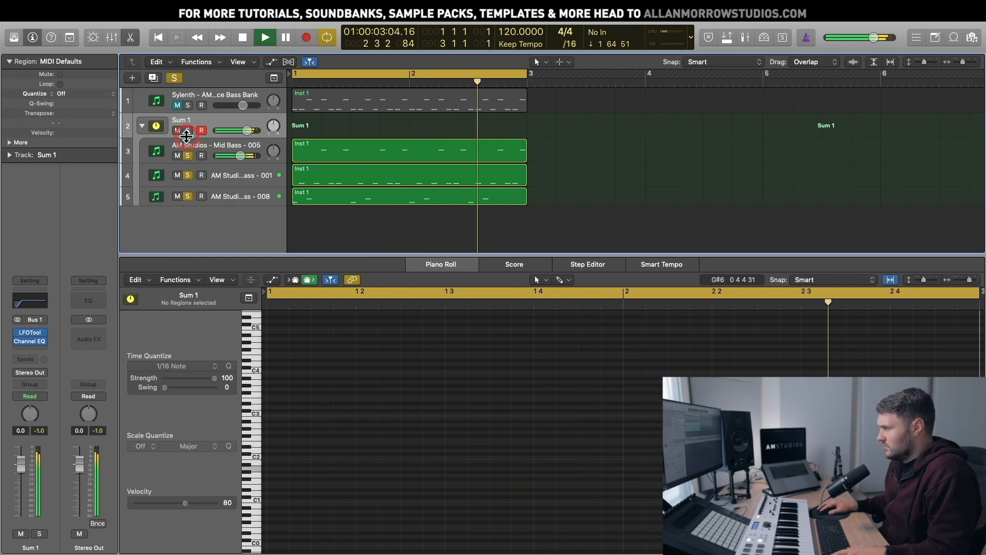
{"action": "key", "text": "space"}
- Turn off solo on the three mid bass layers and play the original Sylenth bass bank track soloed for comparison
{"action": "left_click", "coordinate": [188, 155]}
{"action": "left_click", "coordinate": [188, 175]}
{"action": "left_click", "coordinate": [187, 196]}
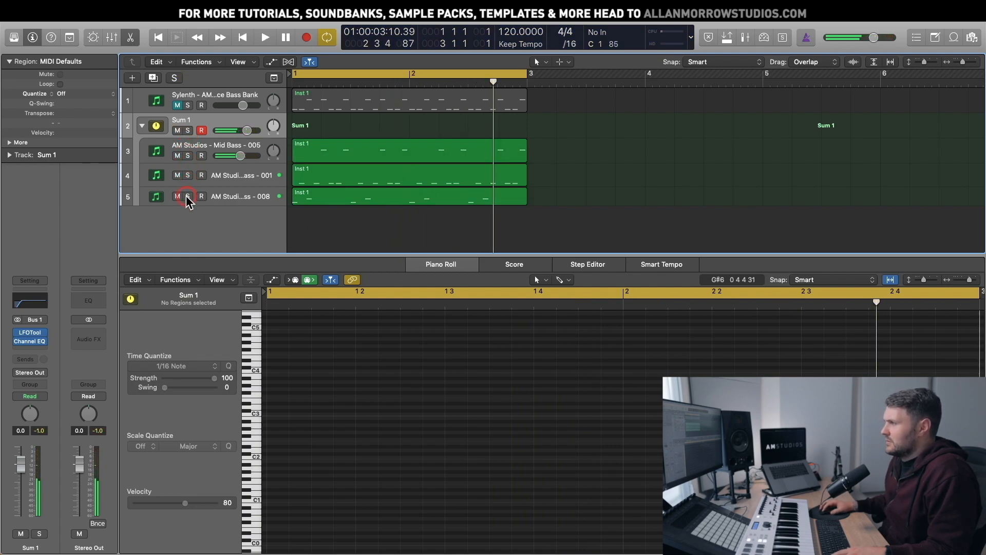
{"action": "left_click", "coordinate": [188, 104]}
{"action": "key", "text": "space"}
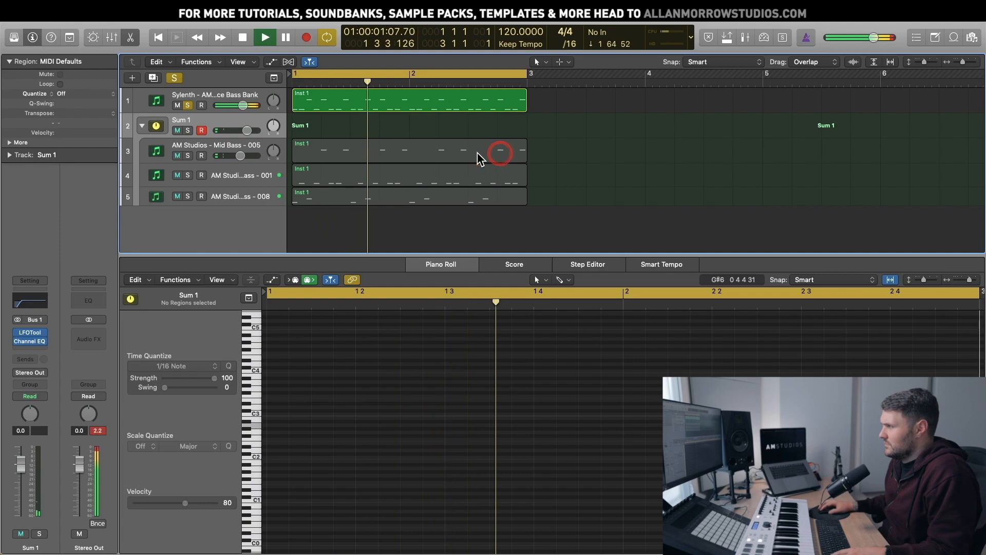
{"action": "key", "text": "space"}
- Switch the solo from the Sylenth bass bank track to the Sum 1 stack and play the layered bassline
{"action": "left_click", "coordinate": [188, 105]}
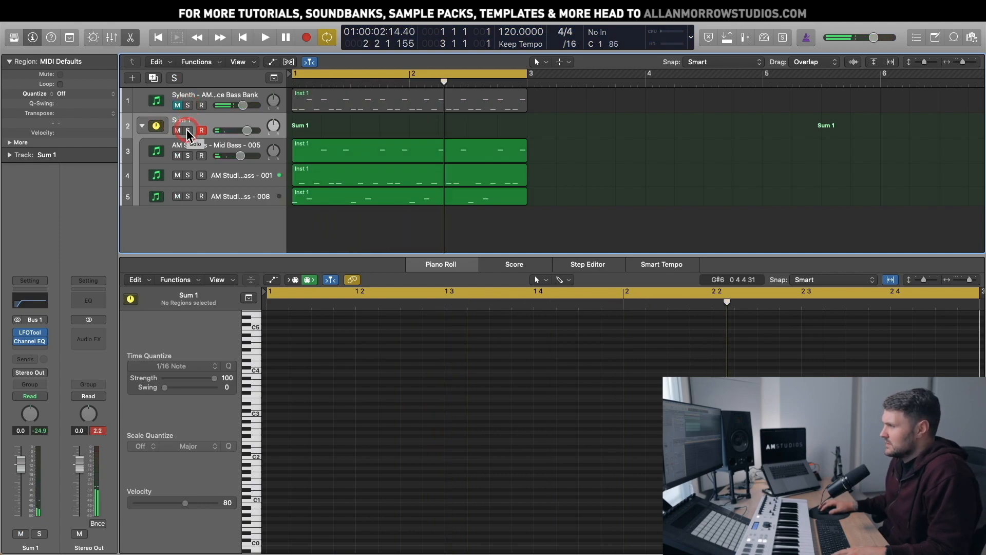
{"action": "key", "text": "space"}
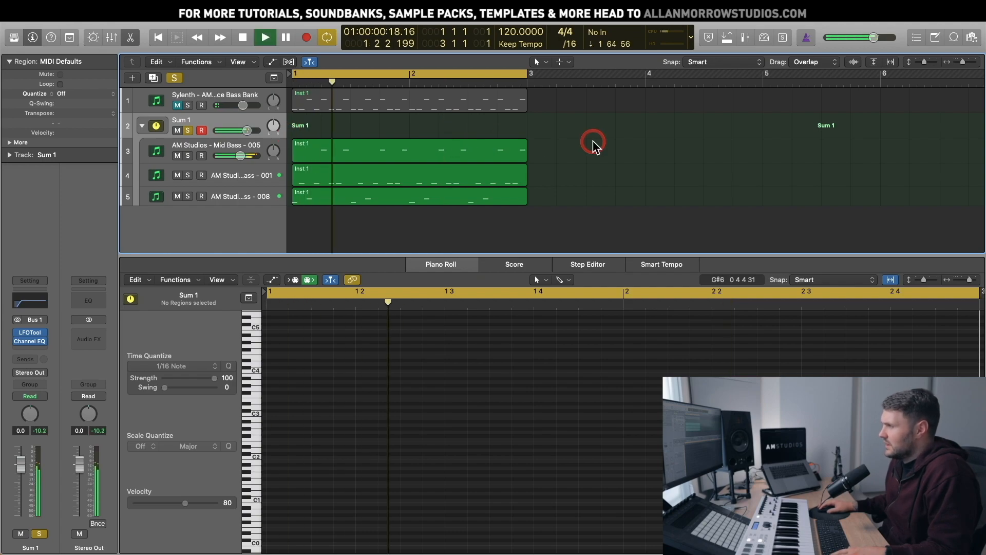
{"action": "left_click", "coordinate": [221, 150]}
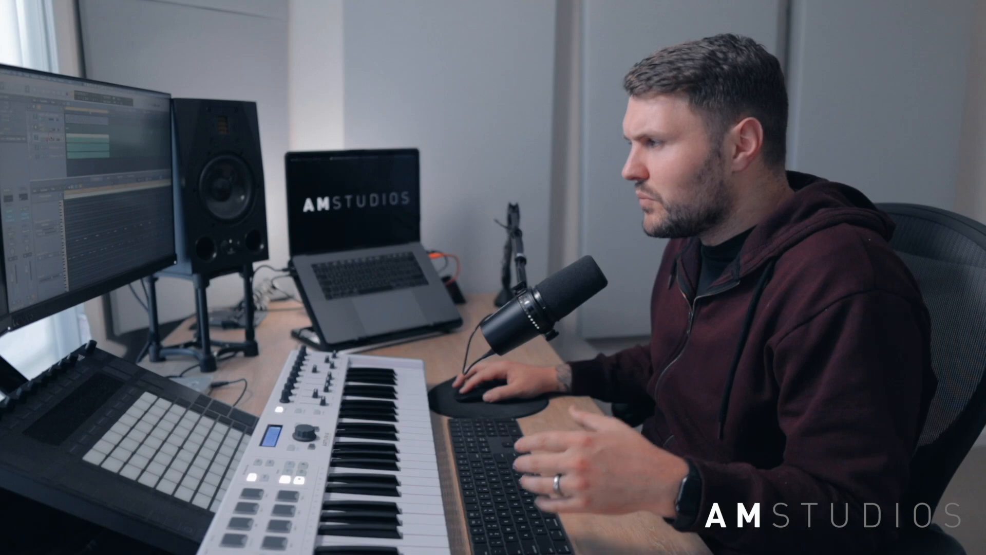